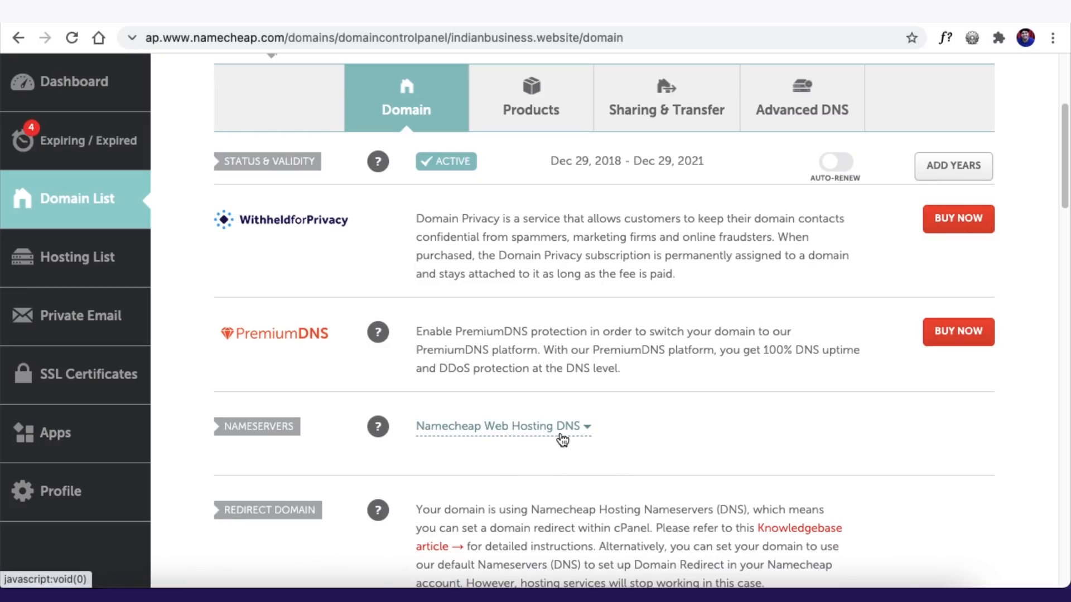
# - Switch the domain to Custom DNS with nameservers ns1.bluehost.in and ns2bluehost.in
pyautogui.scroll(-1, 527, 405)
pyautogui.click(525, 400)
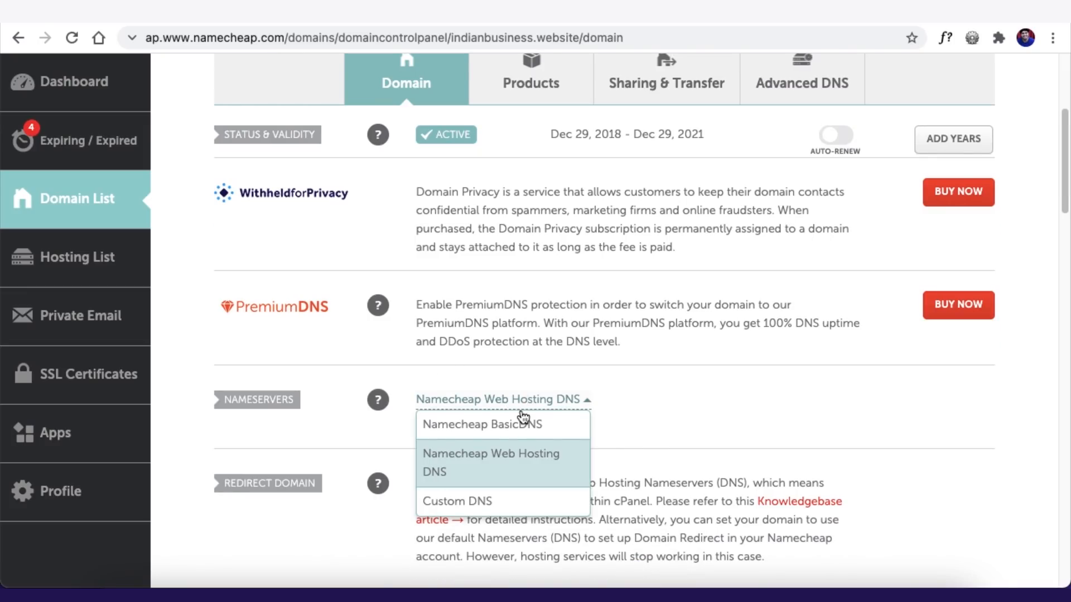
pyautogui.click(502, 505)
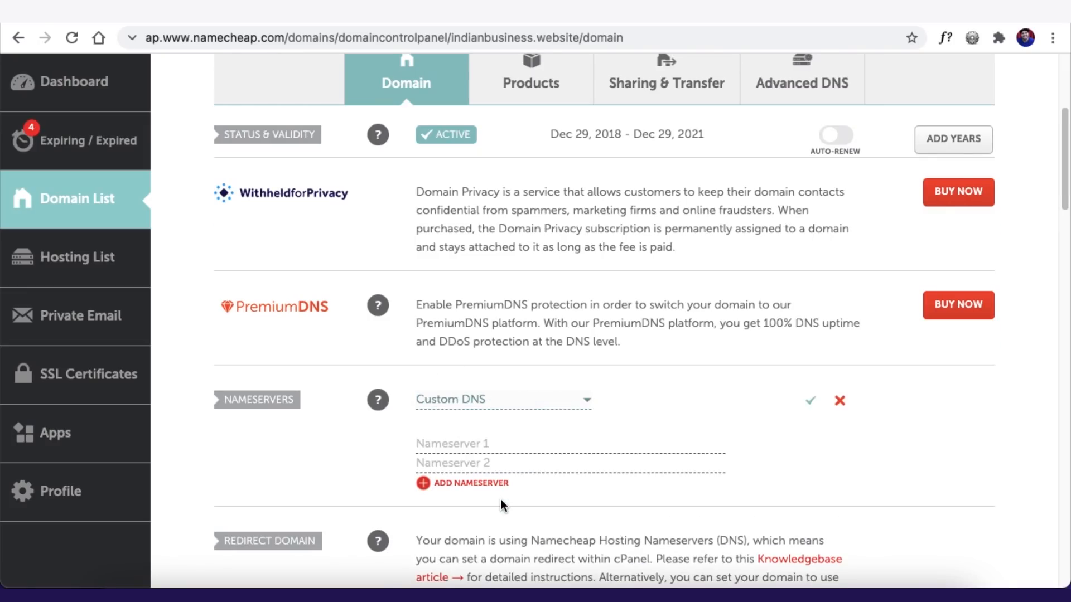
pyautogui.click(472, 444)
pyautogui.write('ns1.bluehost.in')
pyautogui.click(444, 468)
pyautogui.write('ns2bluehost.in')
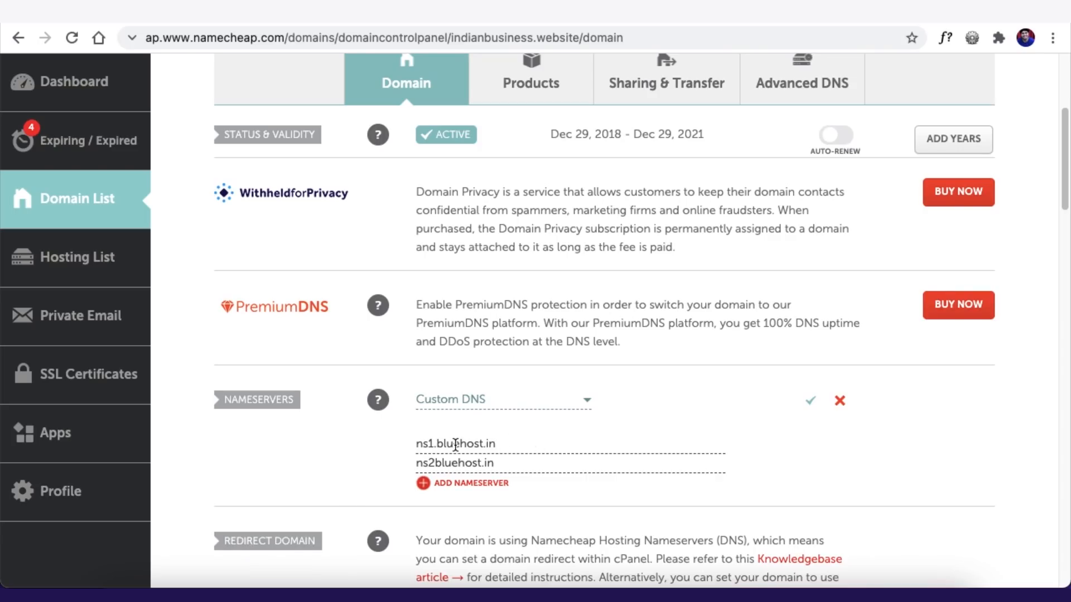
pyautogui.click(458, 463)
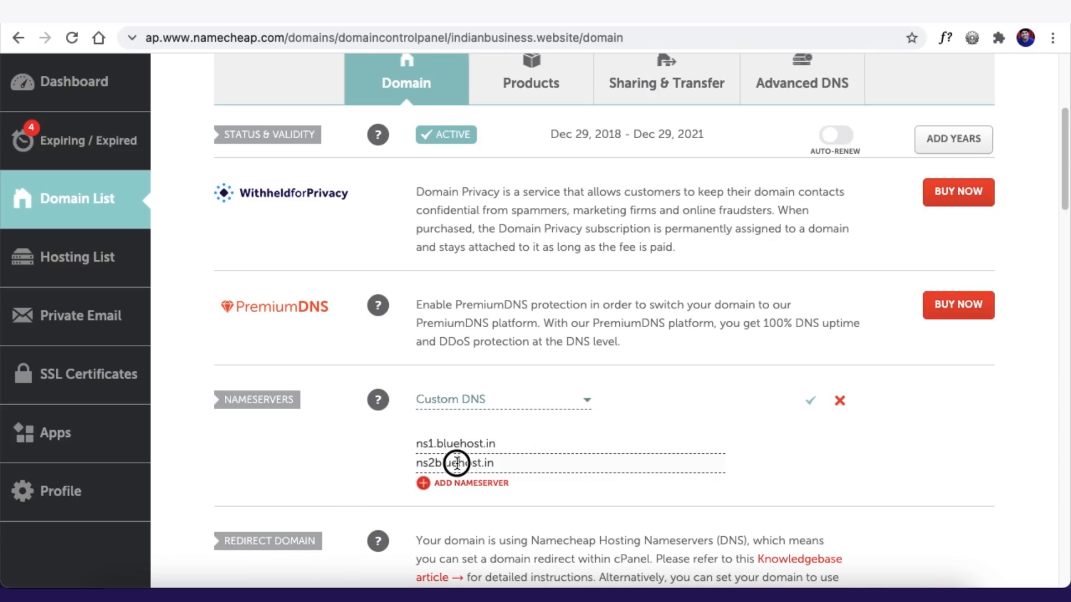
pyautogui.click(284, 474)
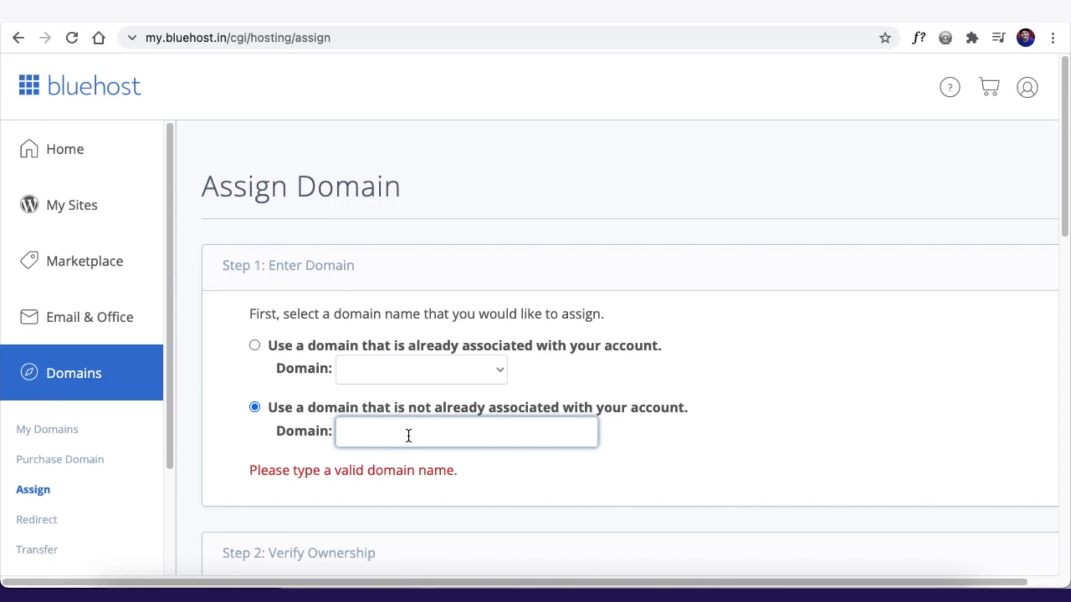
# - Assign jeebp.com as an Addon domain, keeping a newly created jeebp directory
pyautogui.write('jeebp.com')
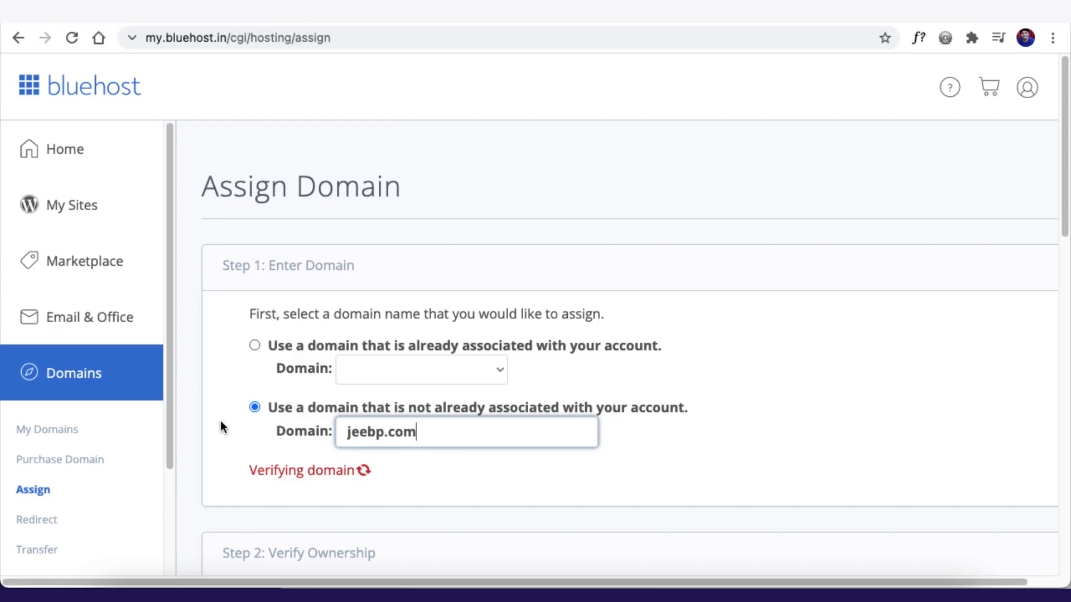
pyautogui.scroll(-3, 216, 416)
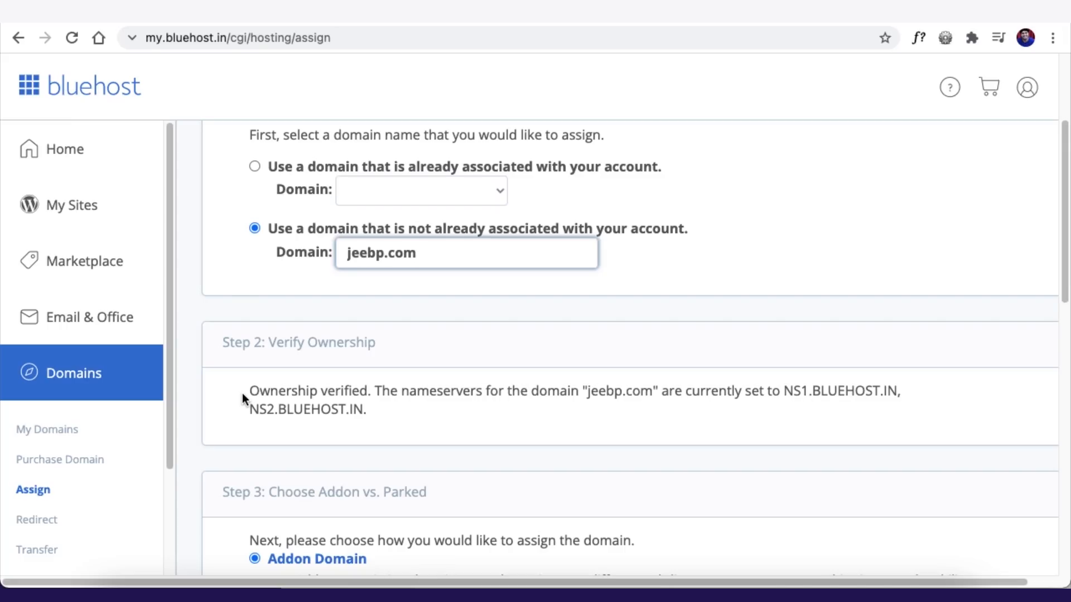
pyautogui.scroll(-6, 242, 391)
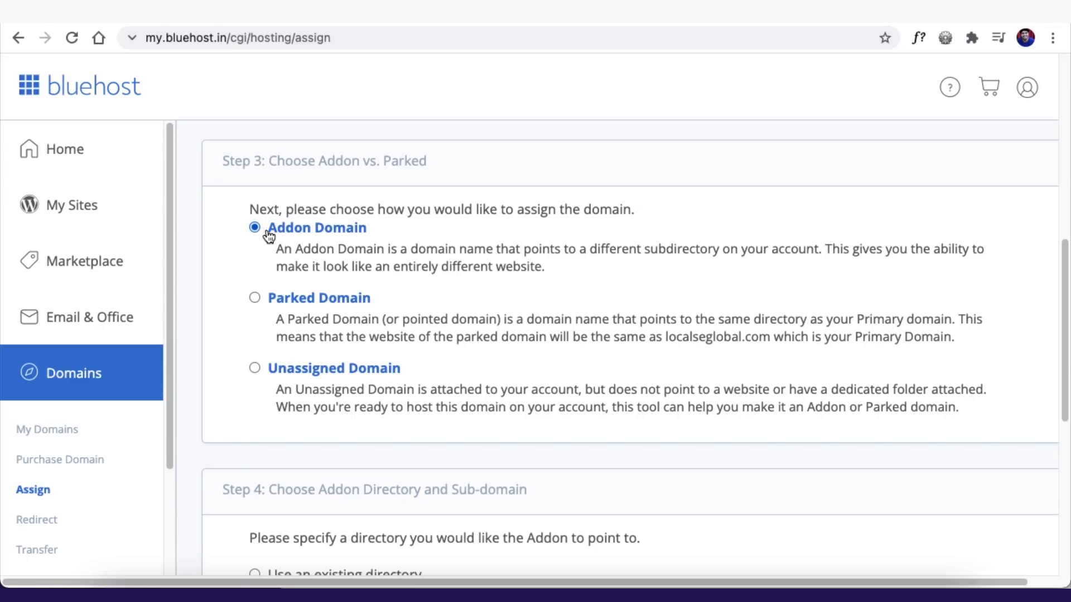
pyautogui.scroll(-3, 261, 306)
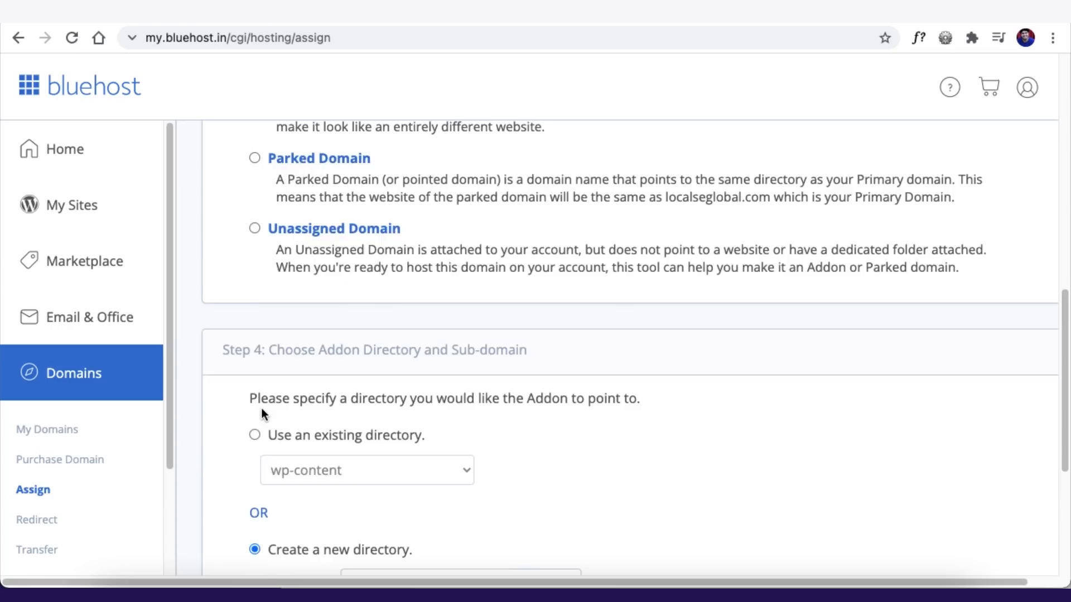
pyautogui.scroll(-10, 261, 411)
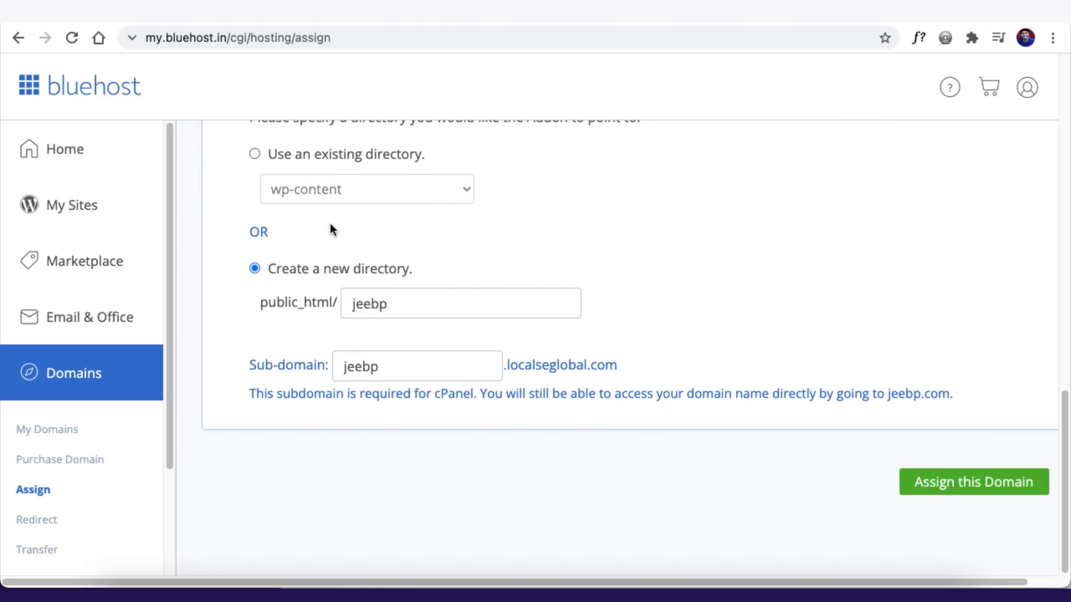
pyautogui.click(254, 155)
pyautogui.click(308, 187)
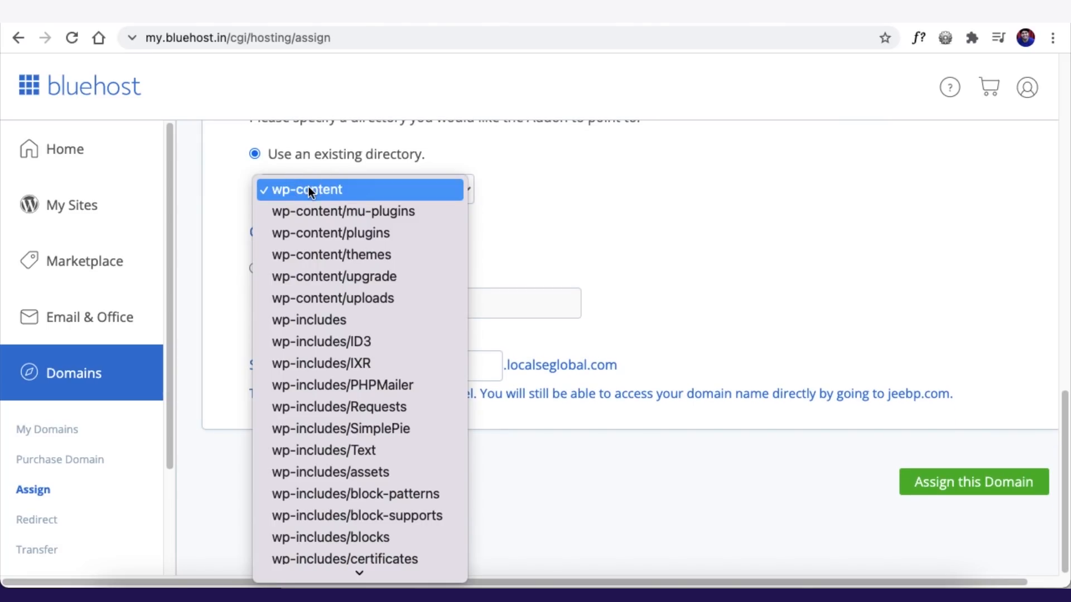
pyautogui.click(642, 255)
pyautogui.click(255, 269)
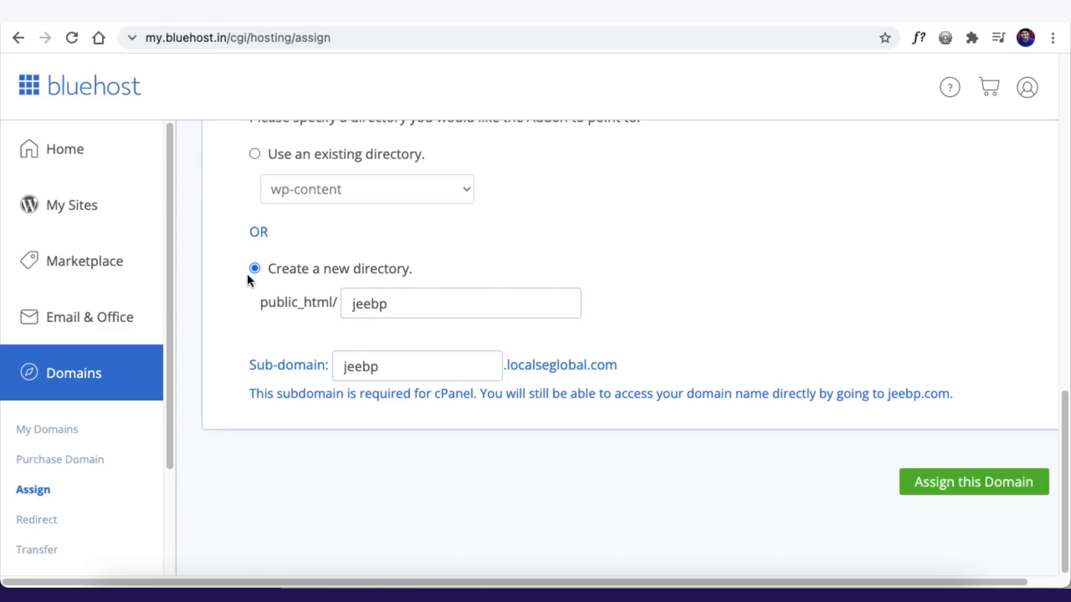
pyautogui.click(954, 489)
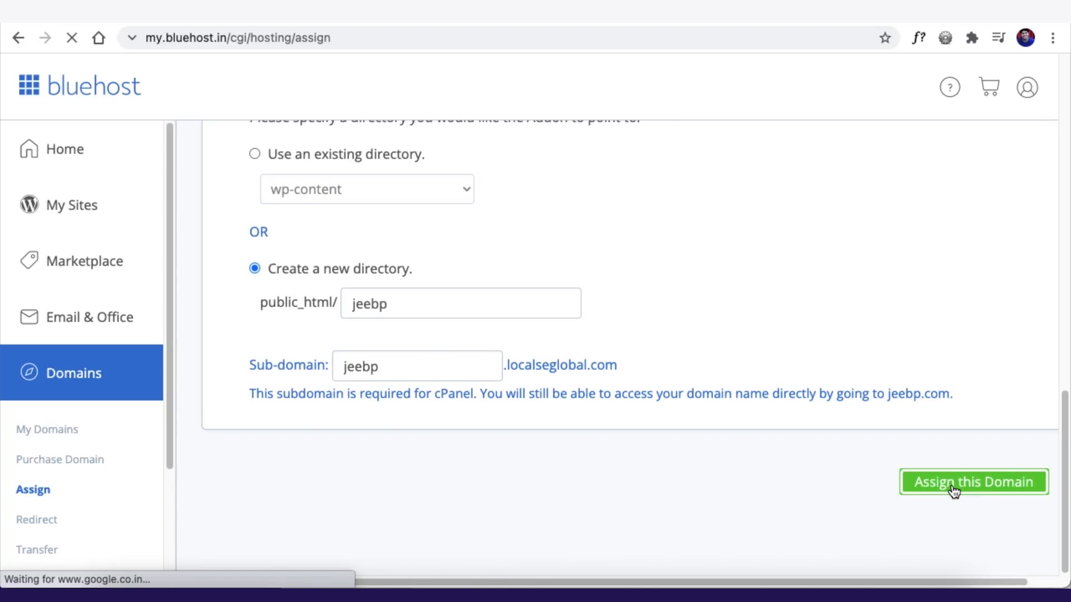
pyautogui.scroll(3, 534, 399)
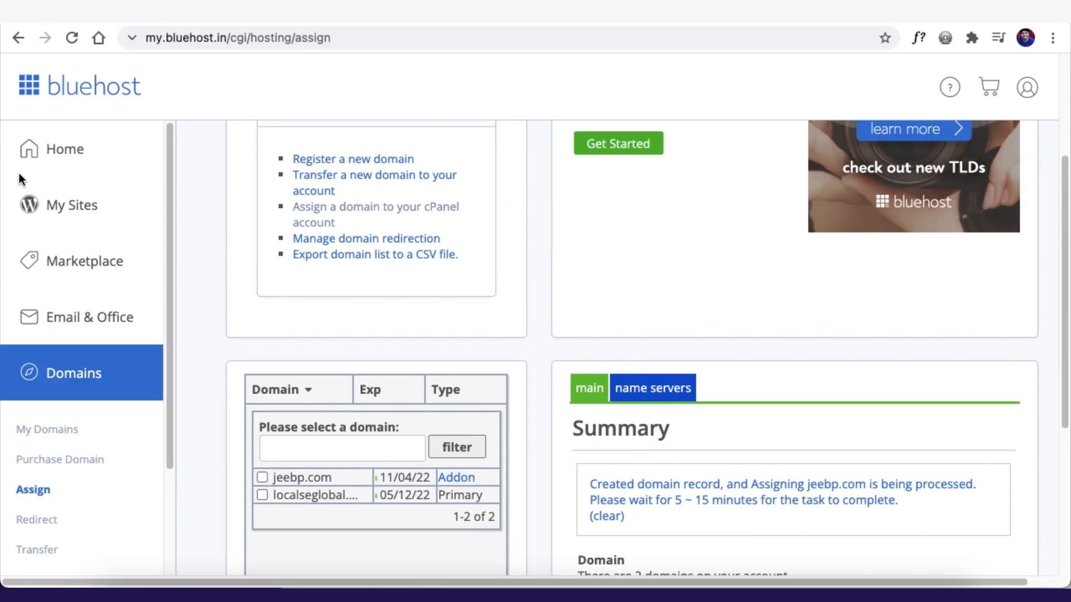
# - From My Sites, add a site and choose Create New Site
pyautogui.click(70, 209)
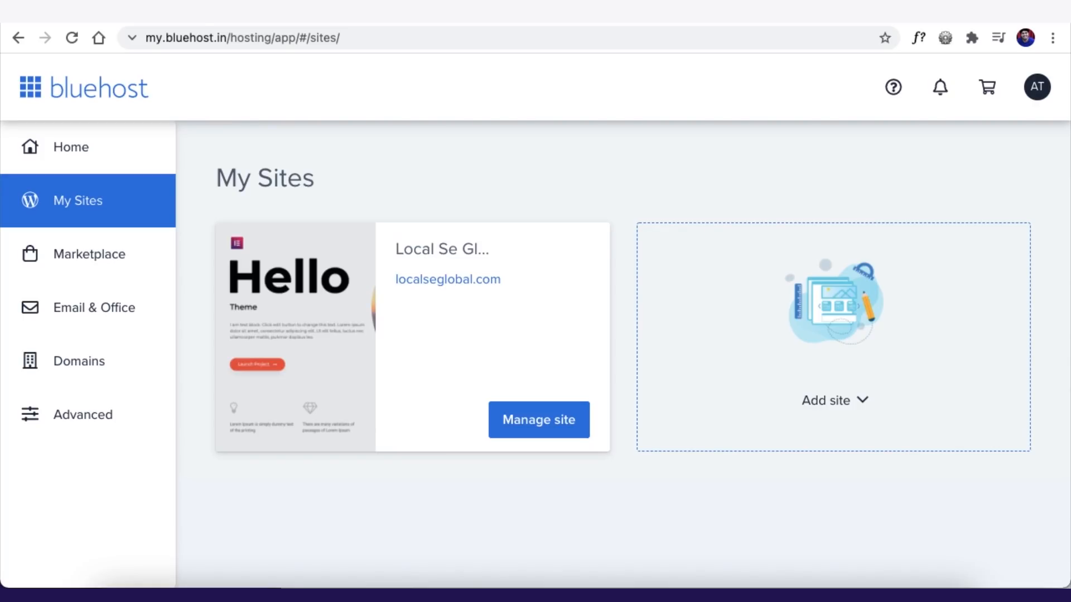
pyautogui.click(838, 411)
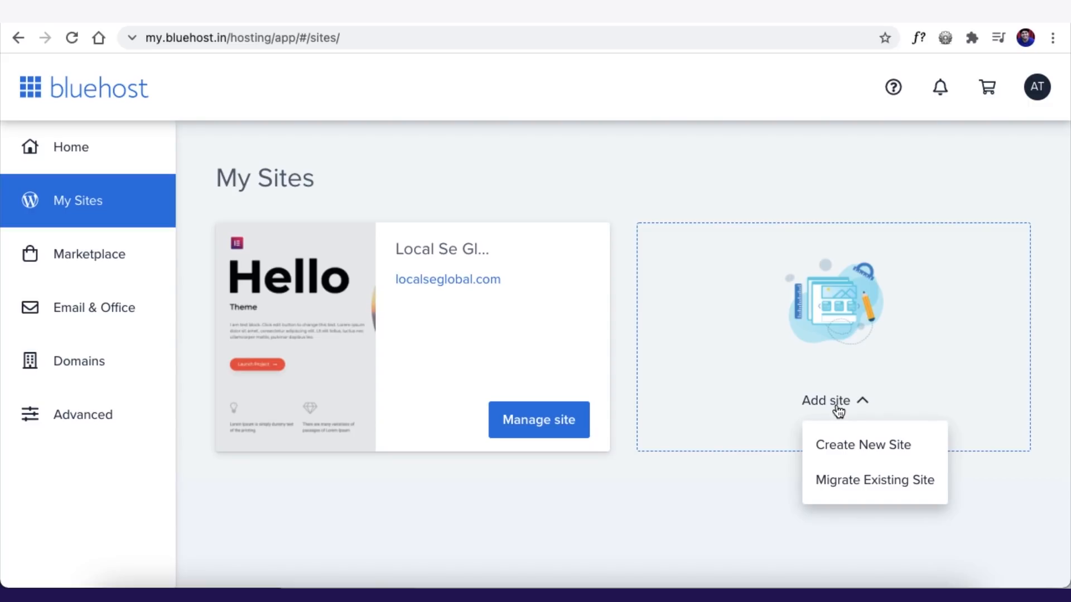
pyautogui.click(879, 454)
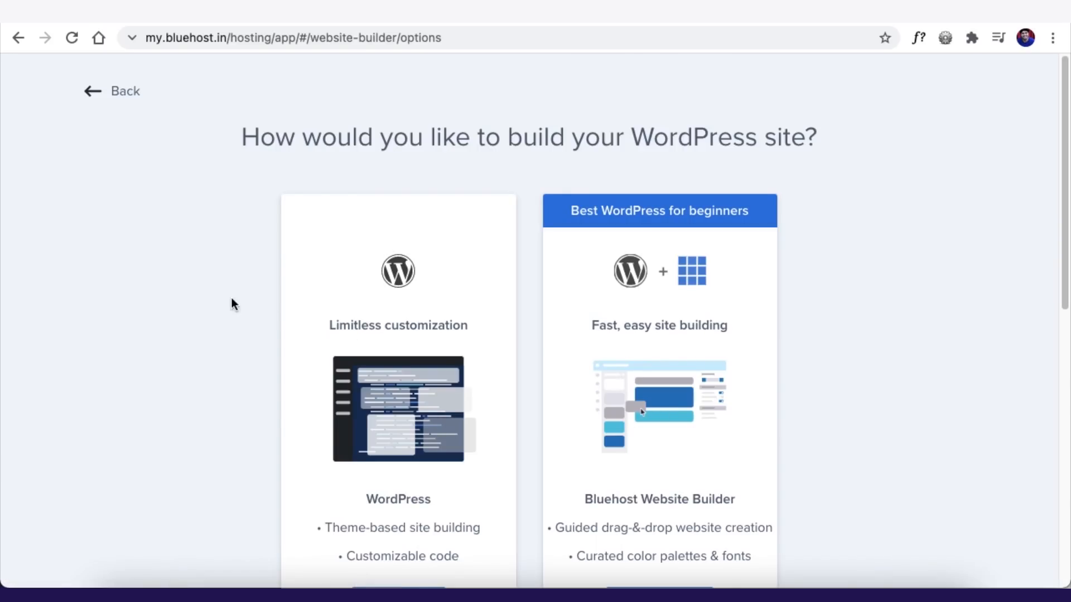
pyautogui.scroll(-2, 495, 330)
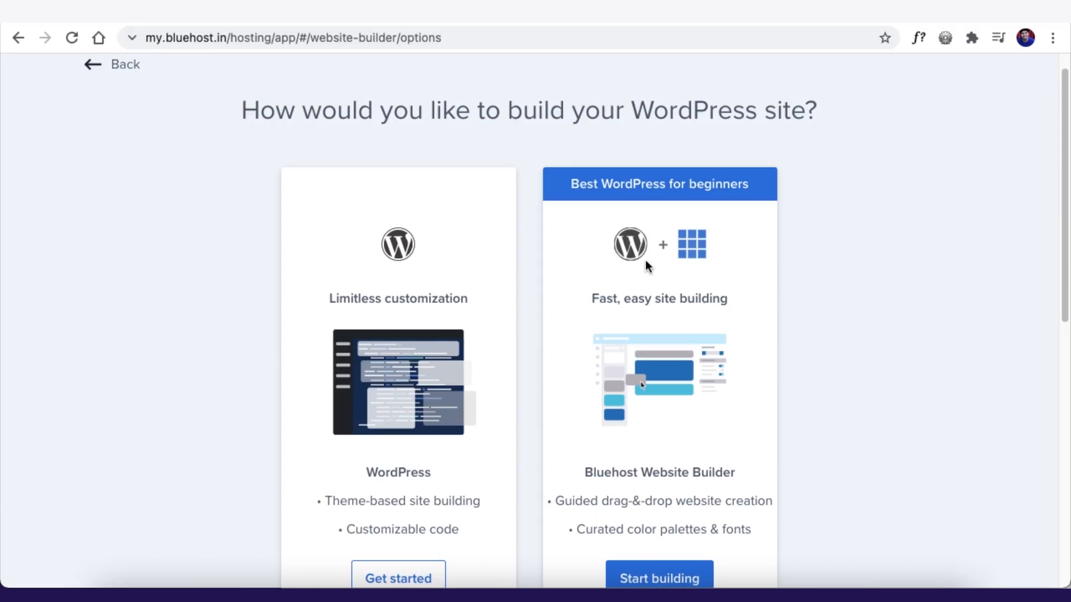
pyautogui.scroll(-3, 651, 334)
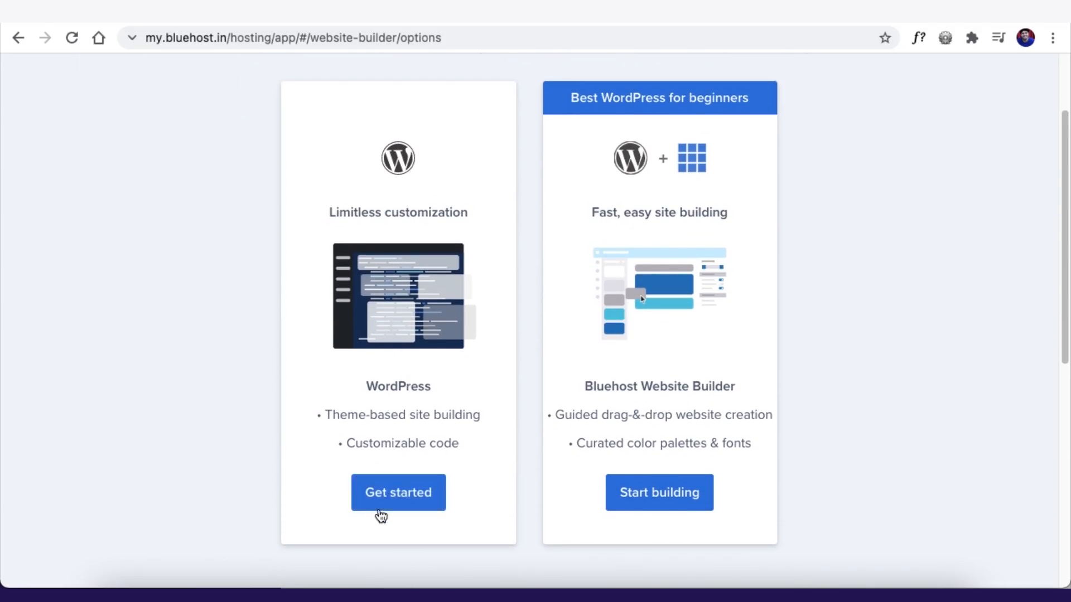
# - Choose plain WordPress and name the site 'Demo site' with tagline 'Best Demo Site Ever'
pyautogui.click(398, 507)
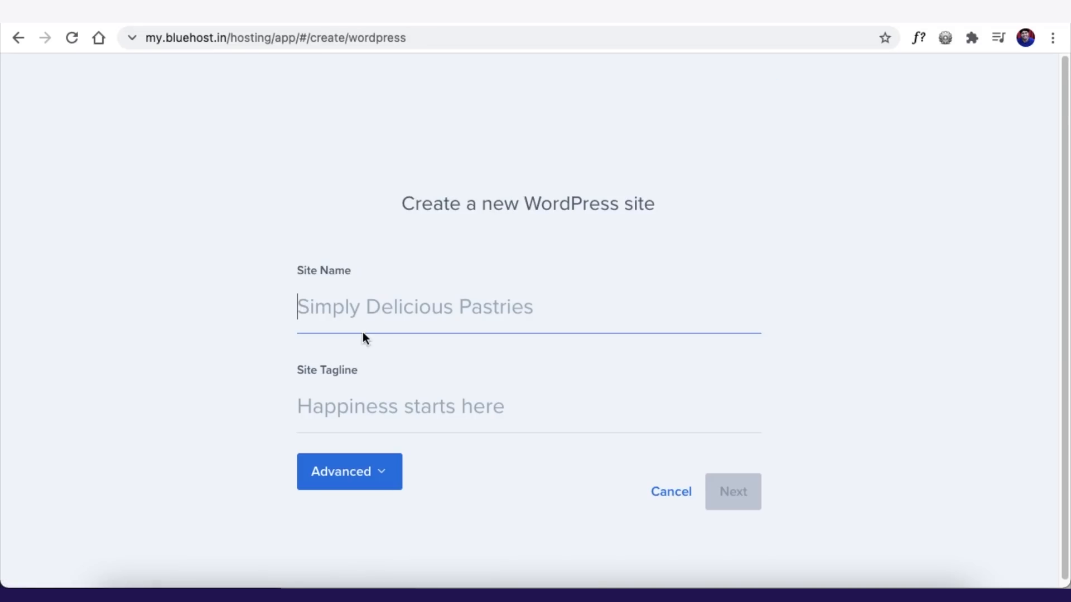
pyautogui.write('Demo sit')
pyautogui.press('Tab')
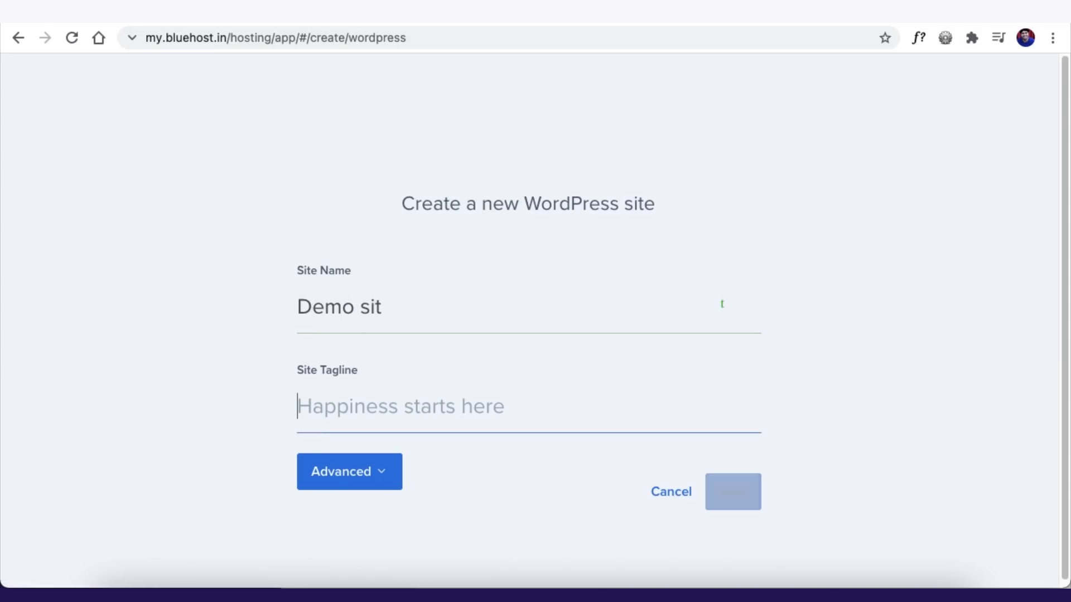
pyautogui.click(426, 314)
pyautogui.write('e')
pyautogui.click(327, 406)
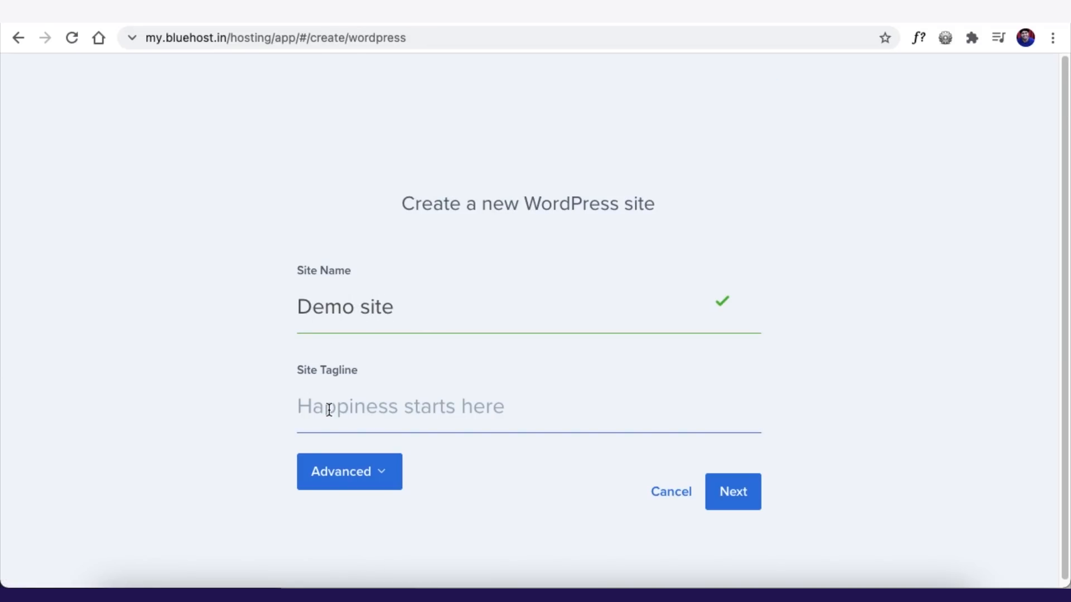
pyautogui.write('Best Demo Site Ever')
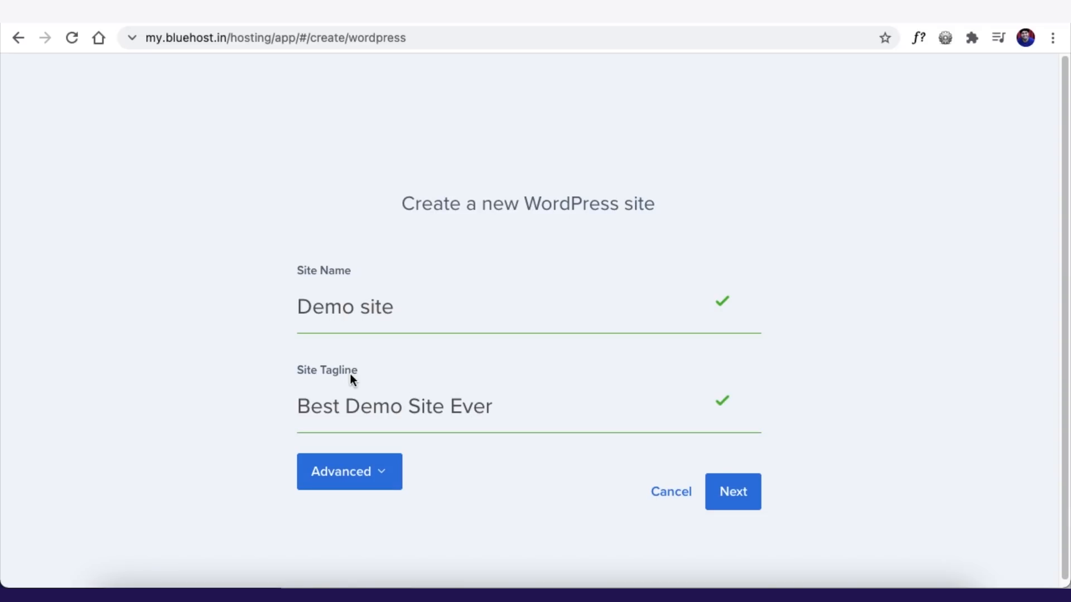
# - Enter the admin e-mail, username 'admin' and password, then proceed to domain selection
pyautogui.click(356, 463)
pyautogui.click(337, 280)
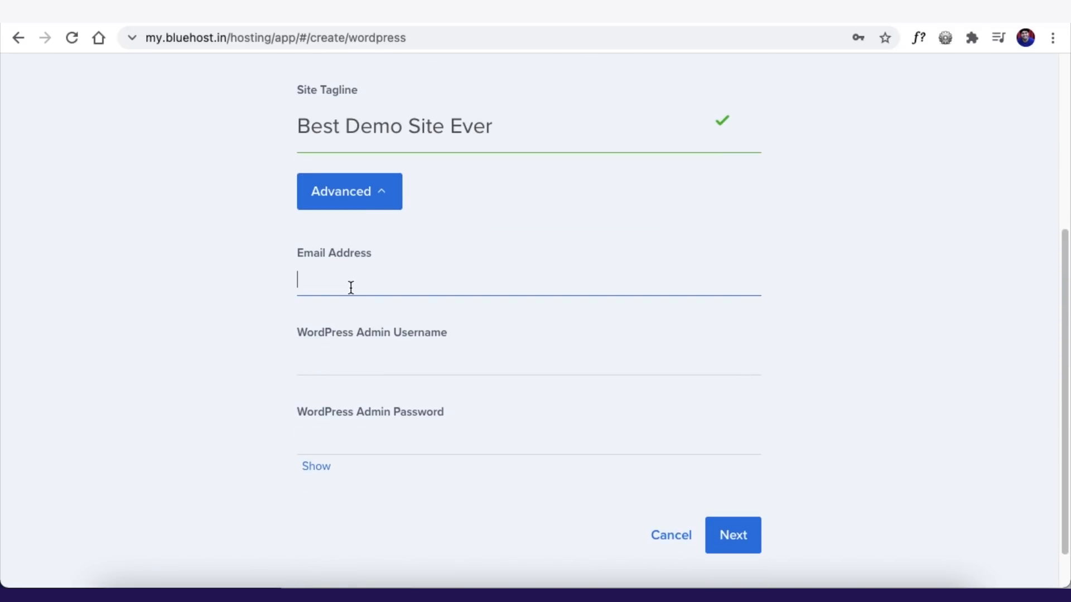
pyautogui.press('Tab')
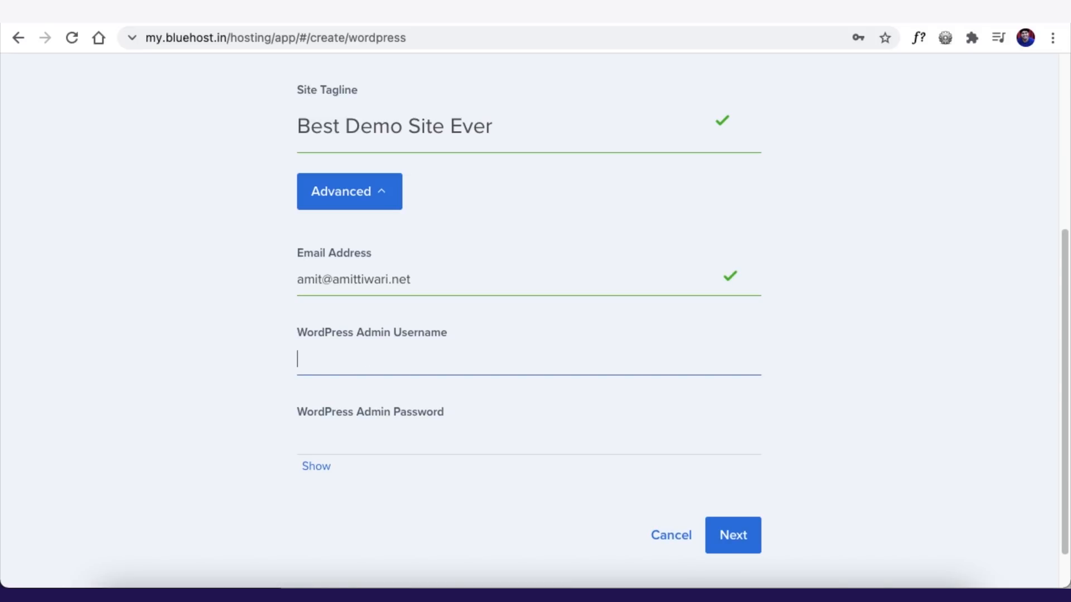
pyautogui.write('admin')
pyautogui.press('Tab')
pyautogui.write('••••••••')
pyautogui.scroll(-1, 724, 488)
pyautogui.click(725, 486)
pyautogui.click(248, 228)
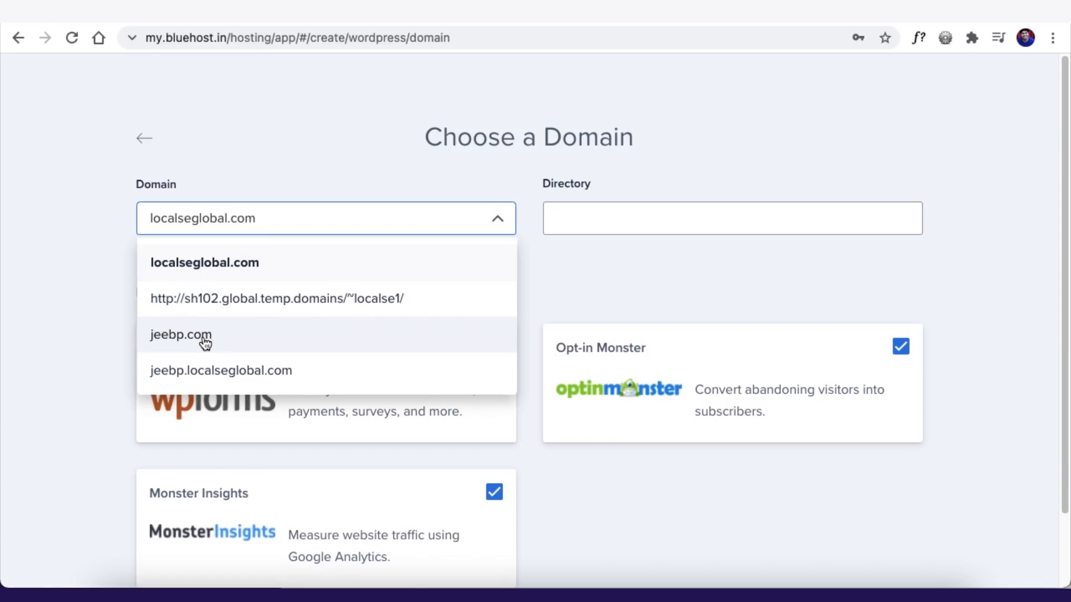
# - Install WordPress on jeebp.com without the WP Forms, Monster Insights and Opt-in Monster plugins
pyautogui.click(243, 338)
pyautogui.click(124, 262)
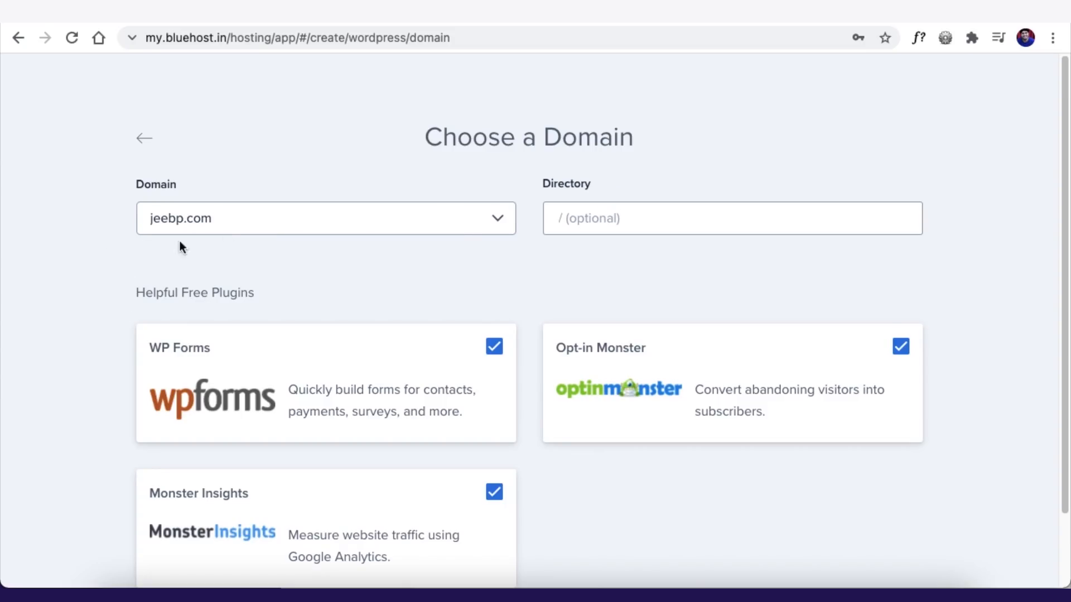
pyautogui.scroll(-3, 126, 274)
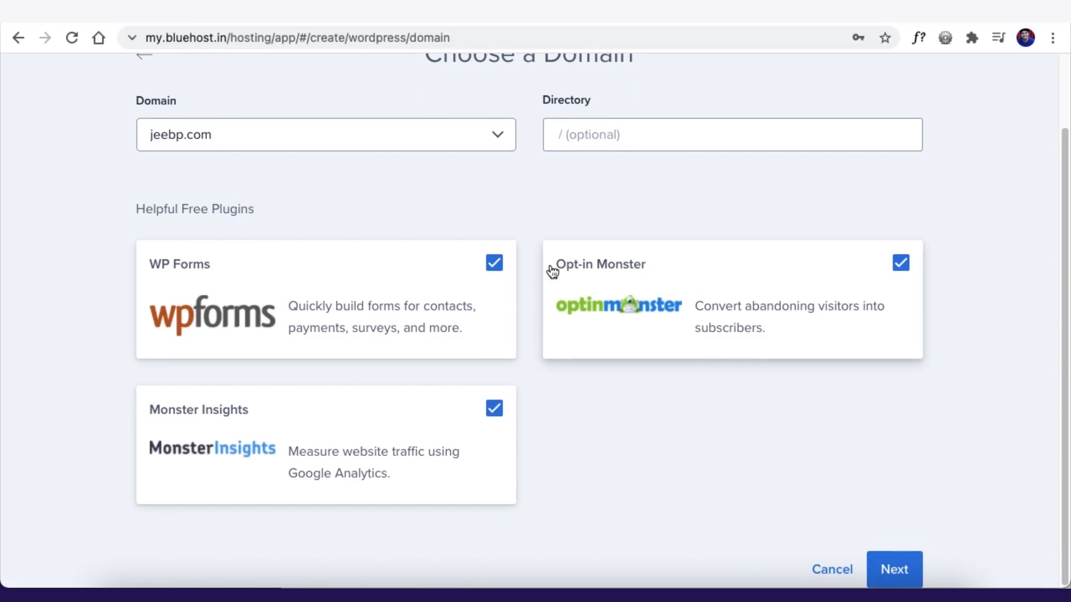
pyautogui.click(494, 263)
pyautogui.click(494, 410)
pyautogui.click(900, 263)
pyautogui.click(889, 560)
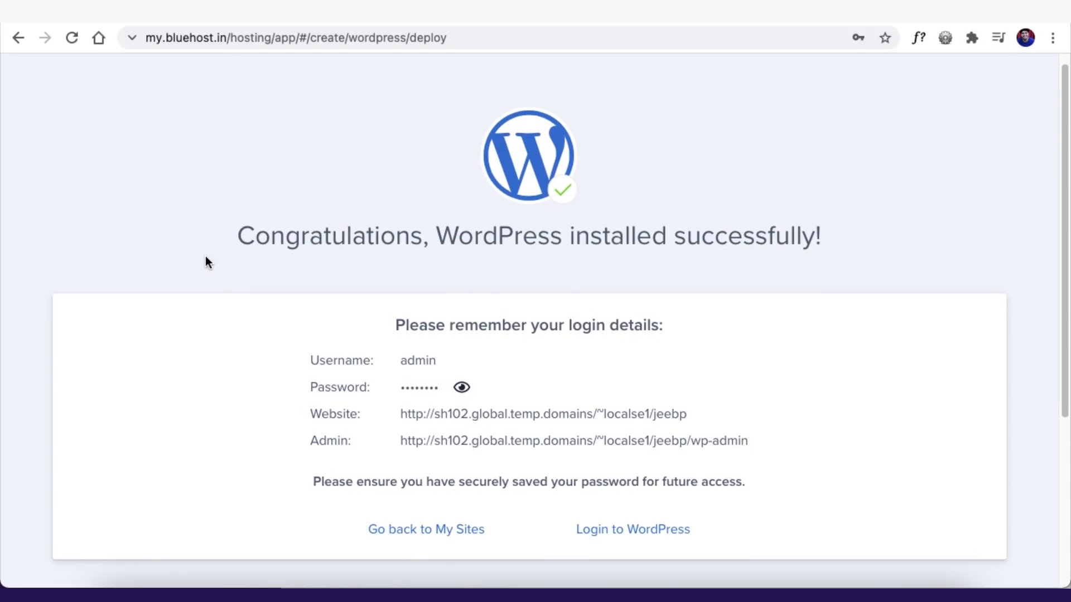
# - Log in to the new site's WordPress dashboard from the installation success page
pyautogui.scroll(-5, 167, 373)
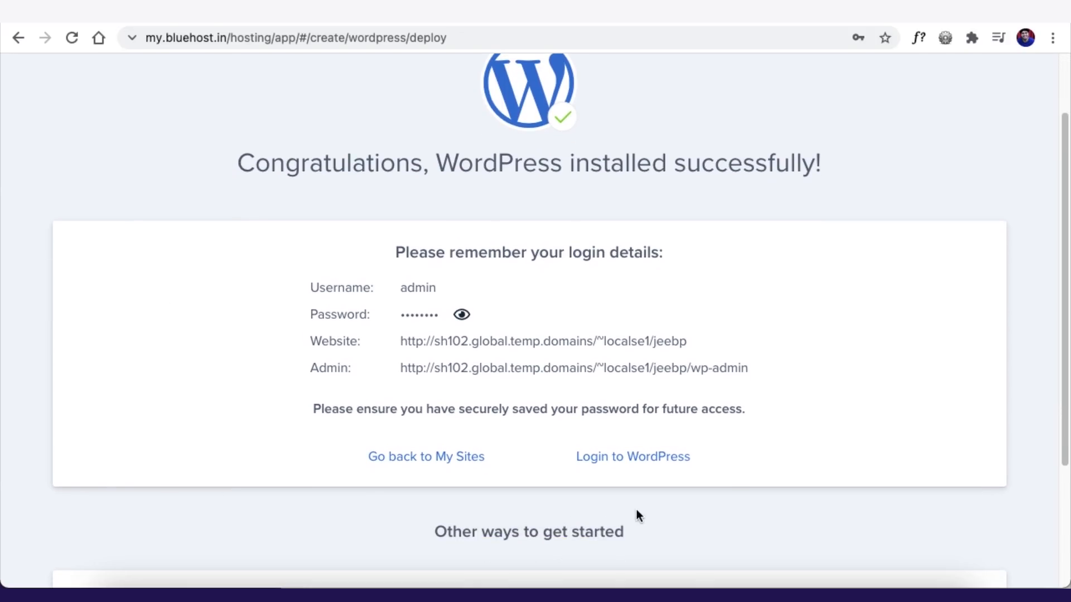
pyautogui.scroll(-1, 934, 427)
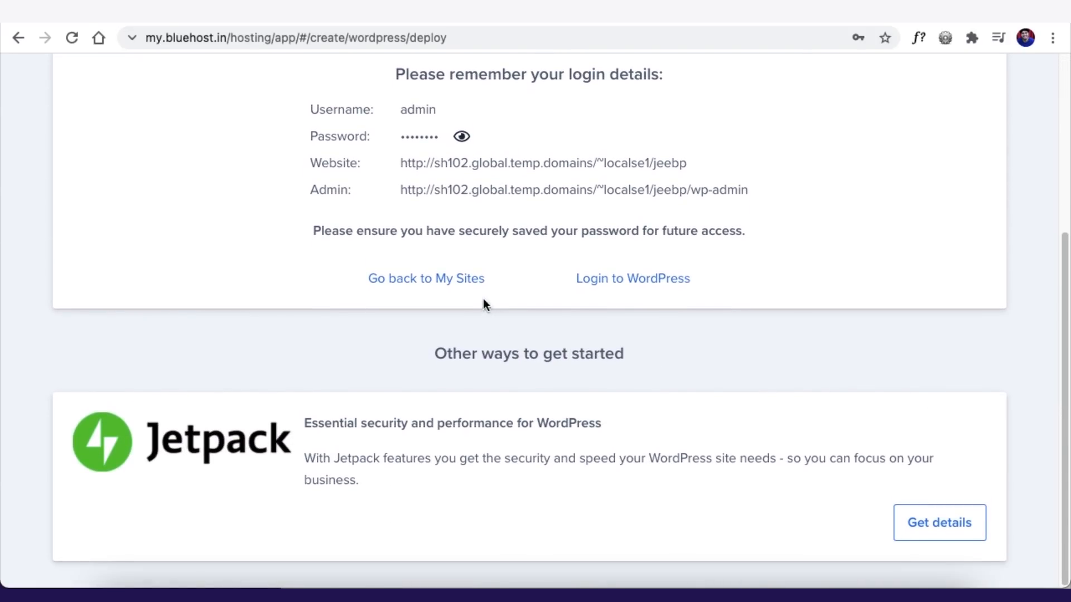
pyautogui.click(642, 280)
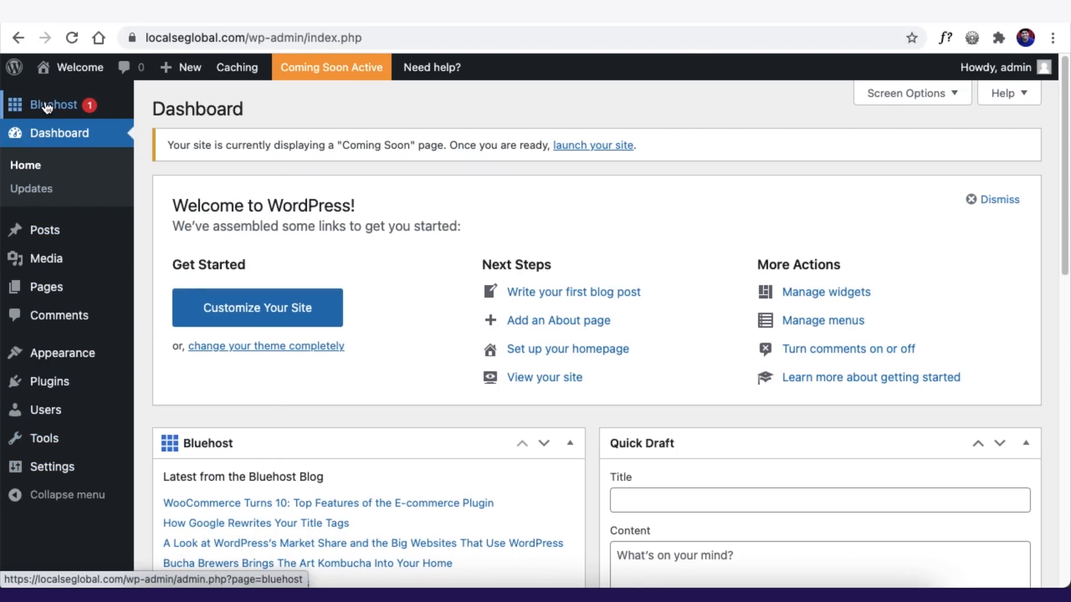
# - Dismiss the Welcome panel and collapse all the dashboard widgets
pyautogui.moveTo(46, 107)
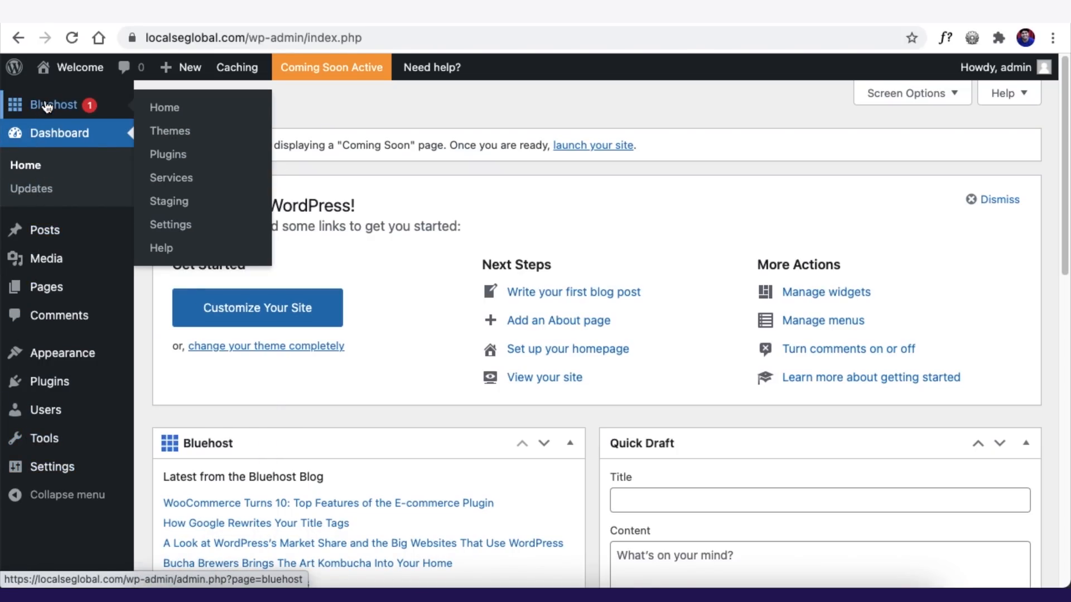
pyautogui.click(972, 199)
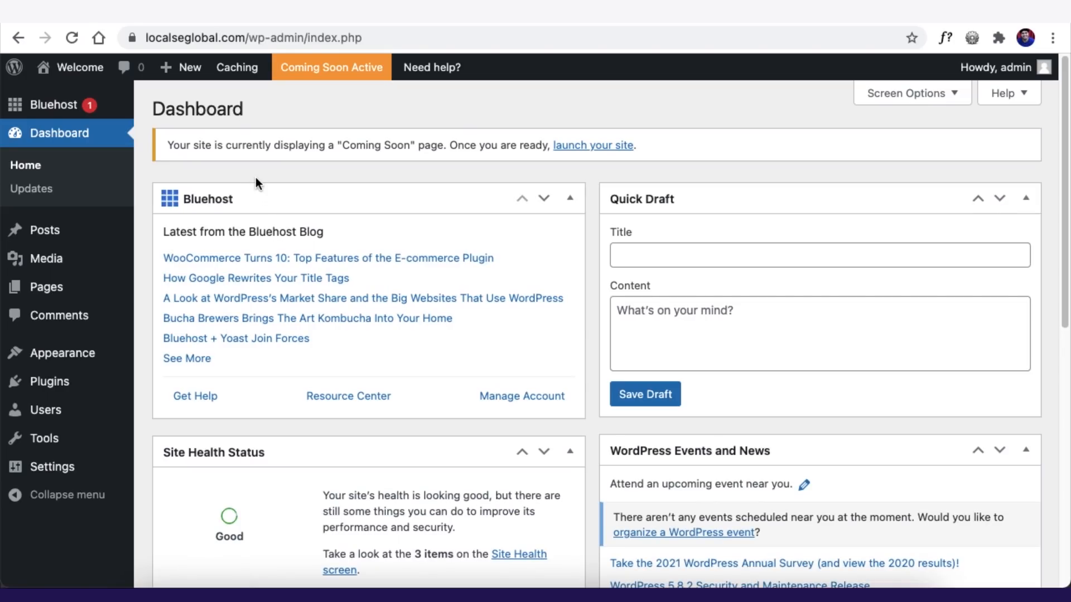
pyautogui.moveTo(49, 108)
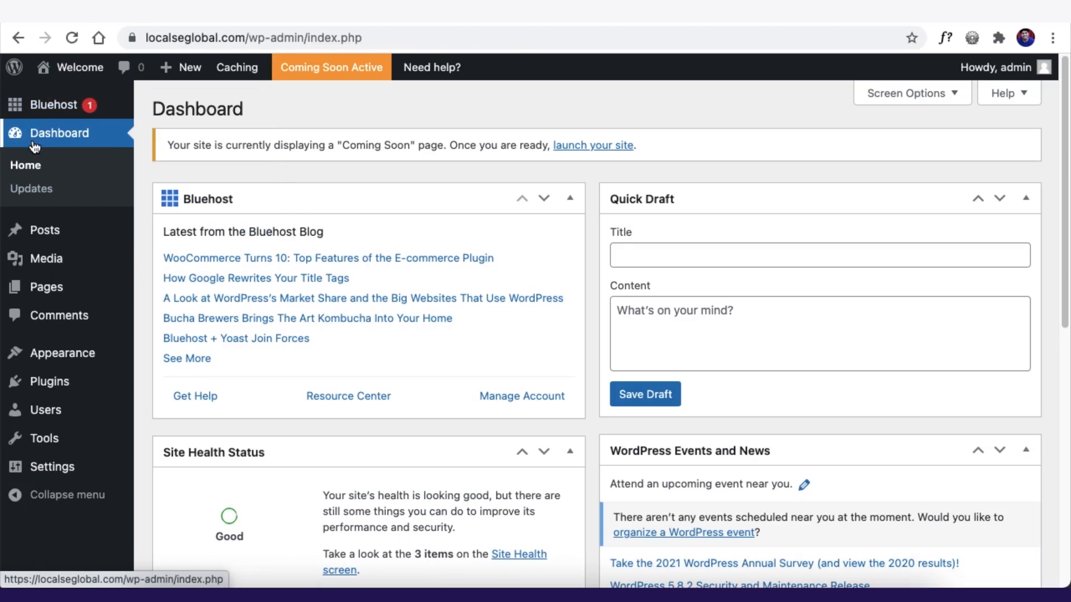
pyautogui.scroll(-10, 306, 347)
pyautogui.scroll(10, 391, 312)
pyautogui.click(522, 199)
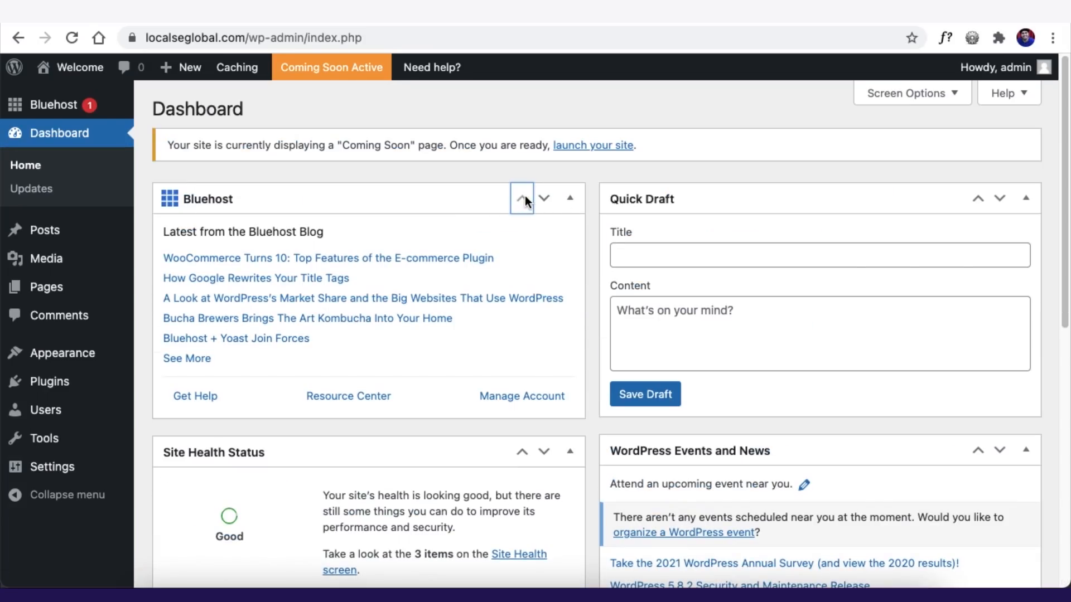
pyautogui.click(999, 201)
pyautogui.click(568, 200)
pyautogui.click(1026, 199)
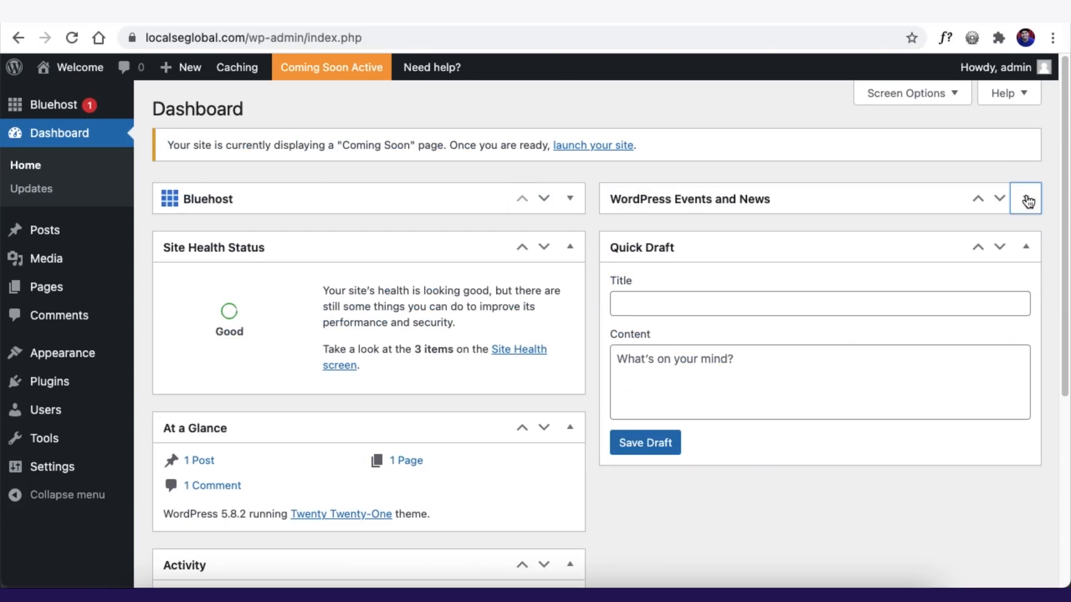
pyautogui.click(1025, 246)
pyautogui.click(568, 248)
pyautogui.click(569, 295)
# - Hide Bluehost, Site Health Status, At a Glance, Activity, Quick Draft and Events and News in Screen Options
pyautogui.click(907, 96)
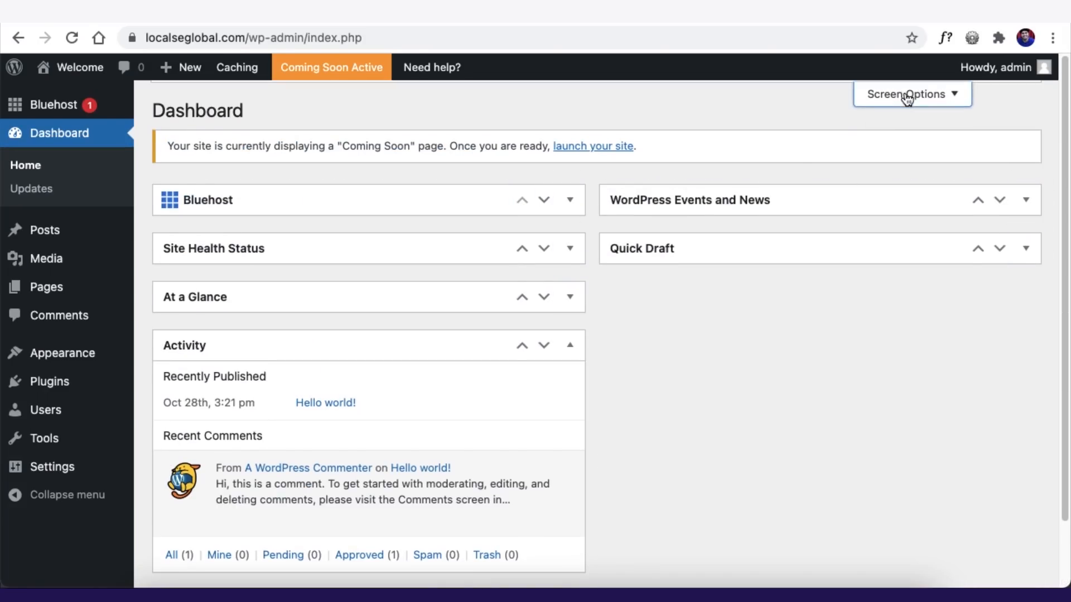
pyautogui.click(174, 182)
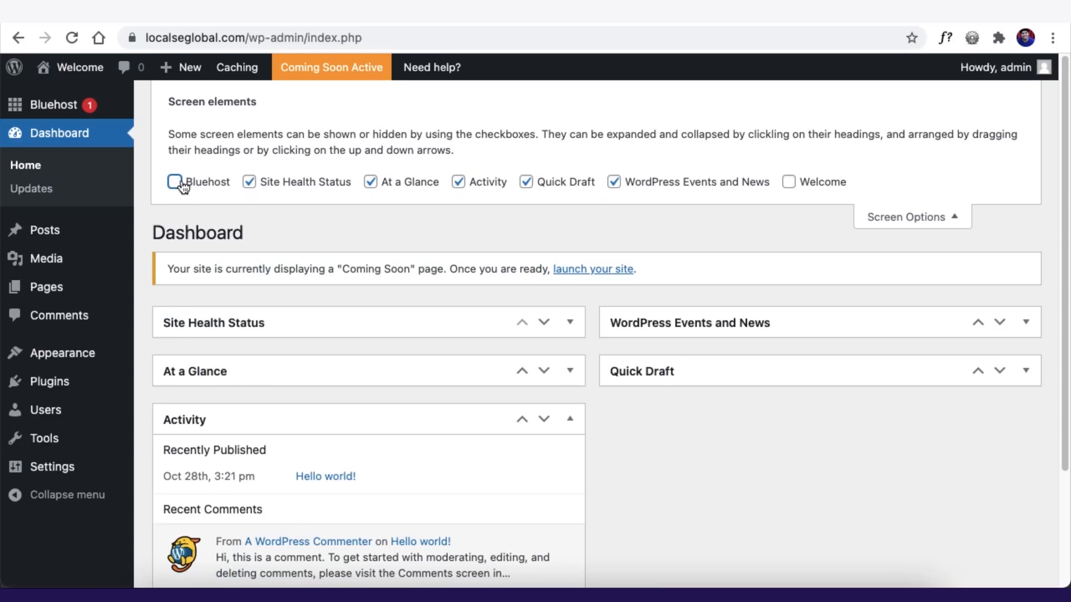
pyautogui.click(248, 183)
pyautogui.click(385, 186)
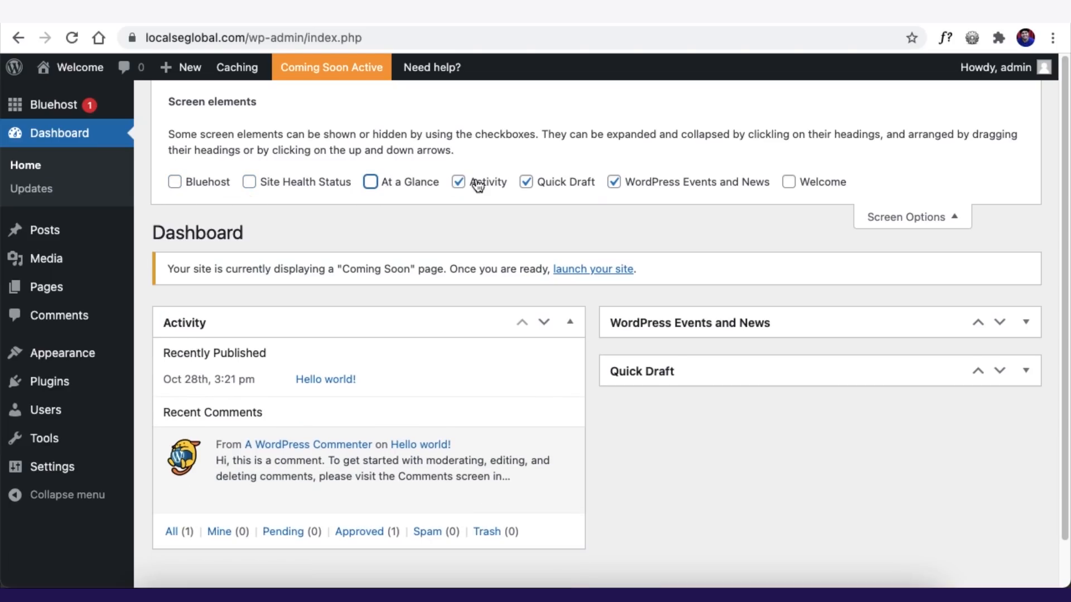
pyautogui.click(494, 181)
pyautogui.click(556, 180)
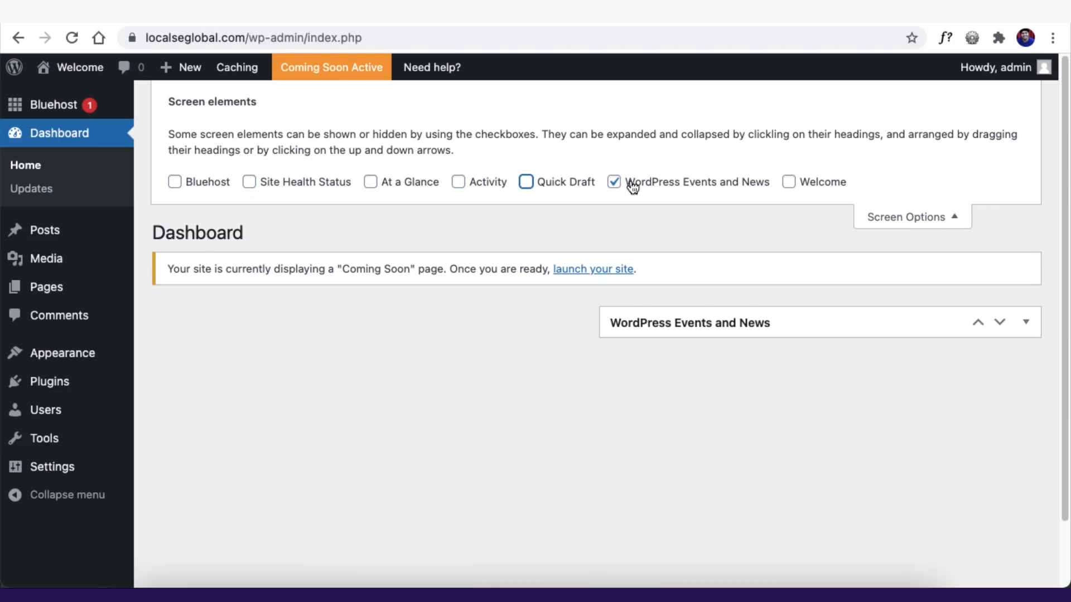
pyautogui.click(632, 182)
pyautogui.click(897, 217)
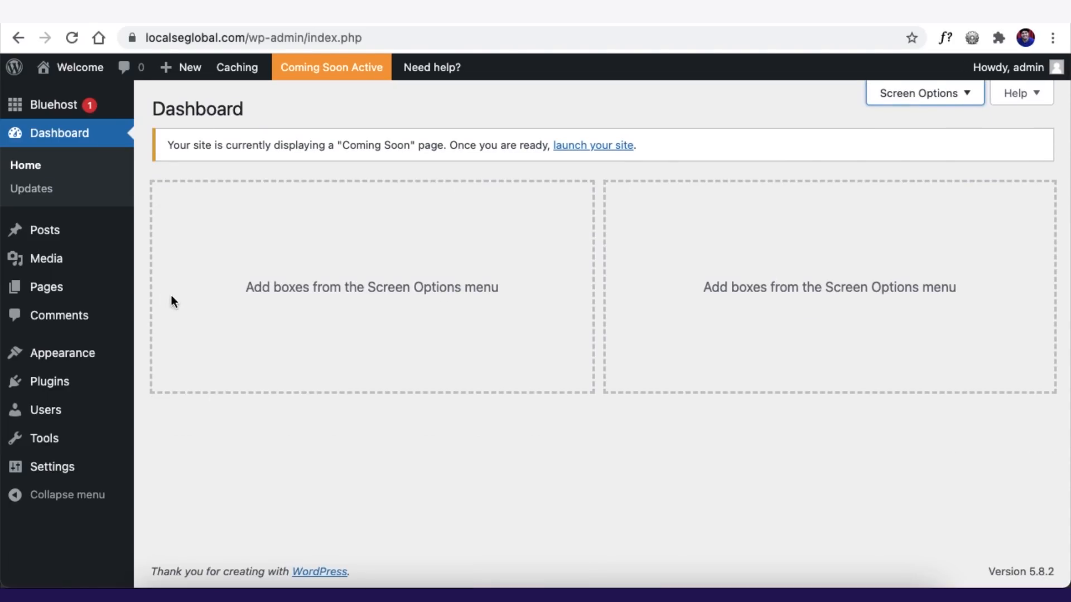
pyautogui.click(31, 189)
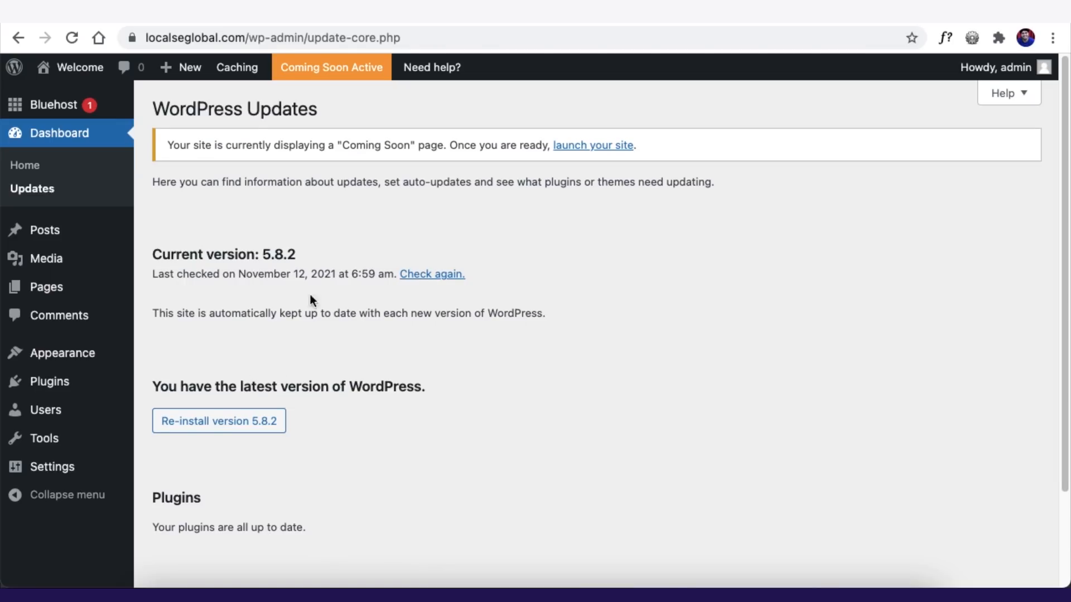
# - Review the Updates page confirming WordPress 5.8.2 and up-to-date plugins and themes
pyautogui.scroll(-2, 97, 293)
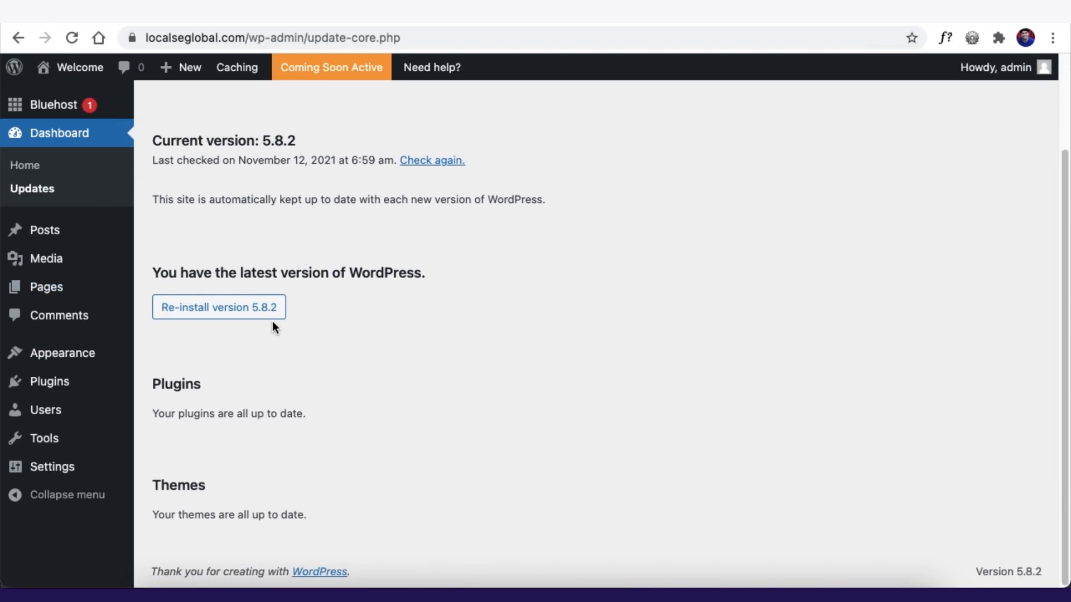
pyautogui.click(51, 235)
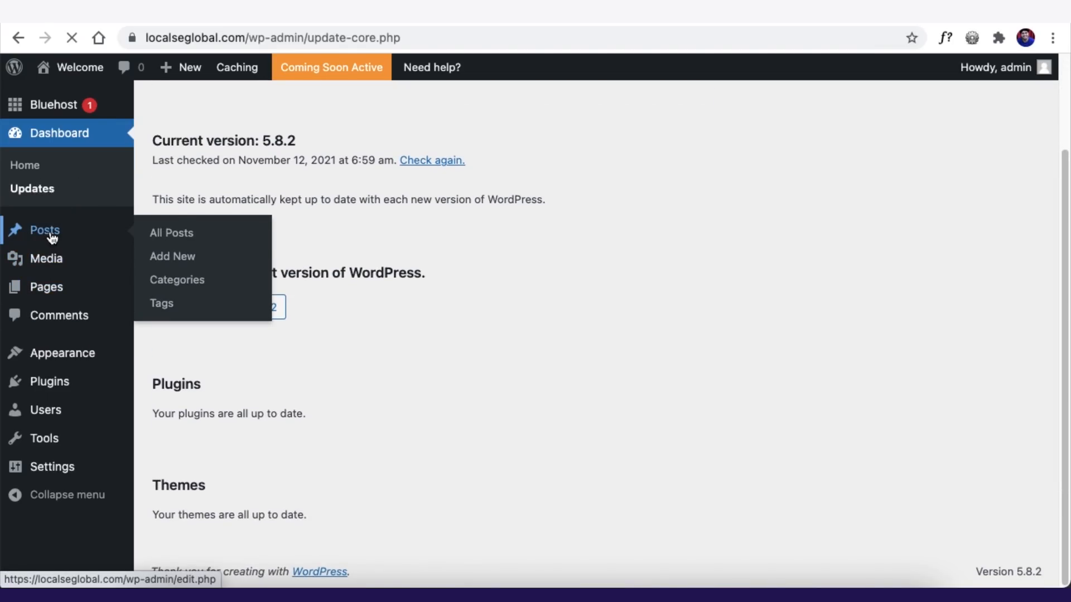
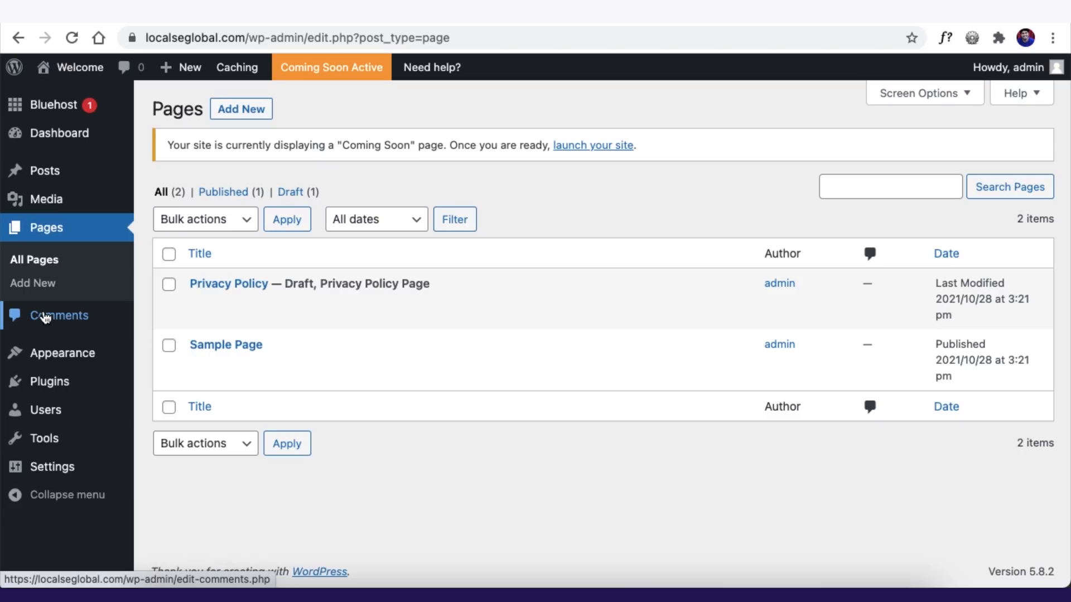
# - Open Pages > All Pages to list the Privacy Policy draft and the Sample Page
pyautogui.moveTo(48, 360)
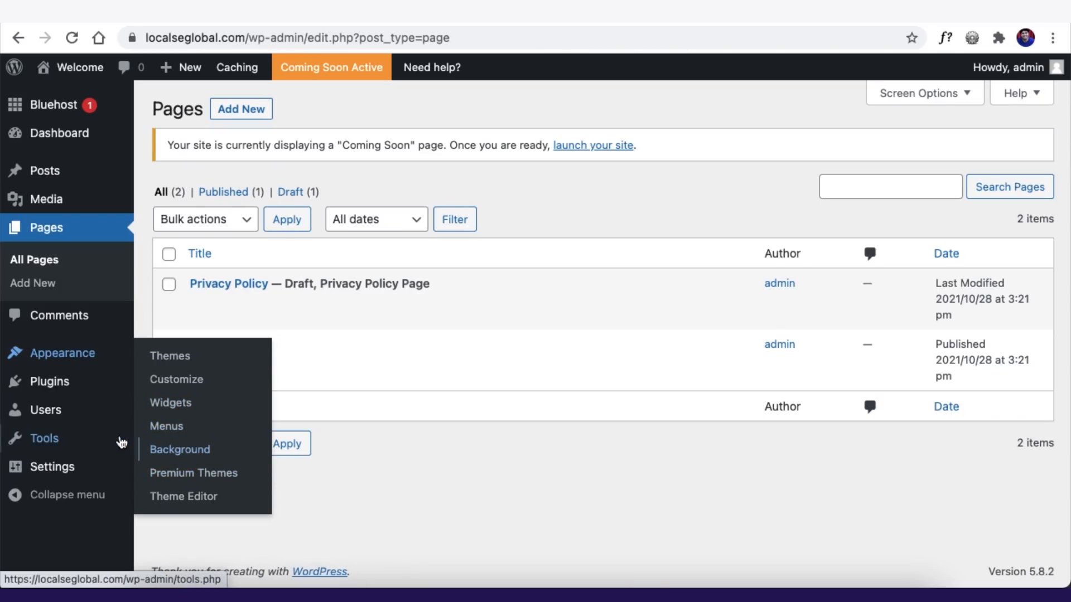
pyautogui.moveTo(62, 385)
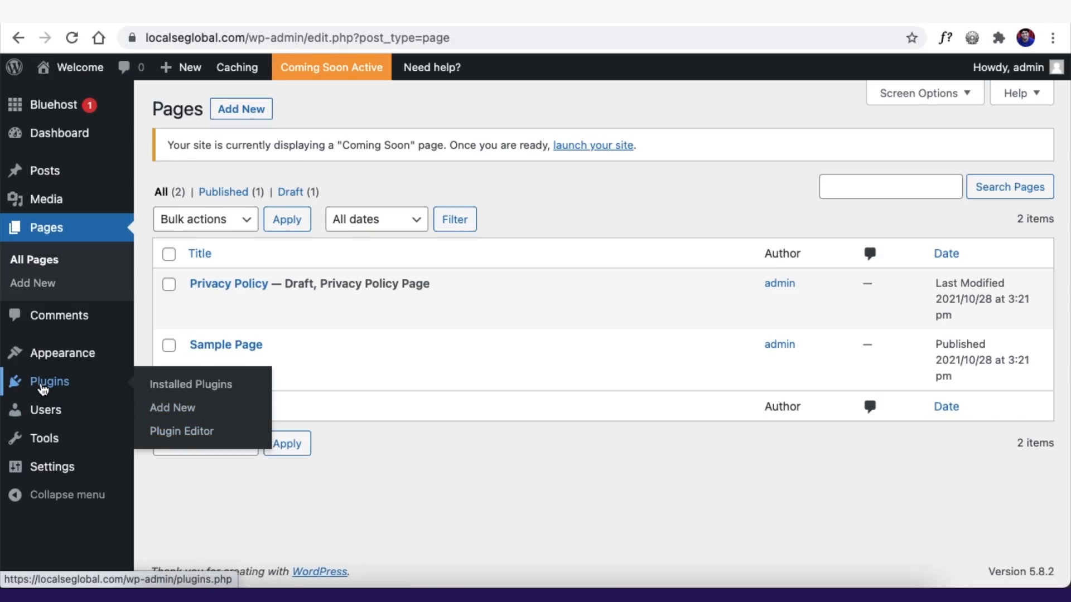
# - On Plugins > Add New, search the plugin directory for 'elementor'
pyautogui.click(166, 414)
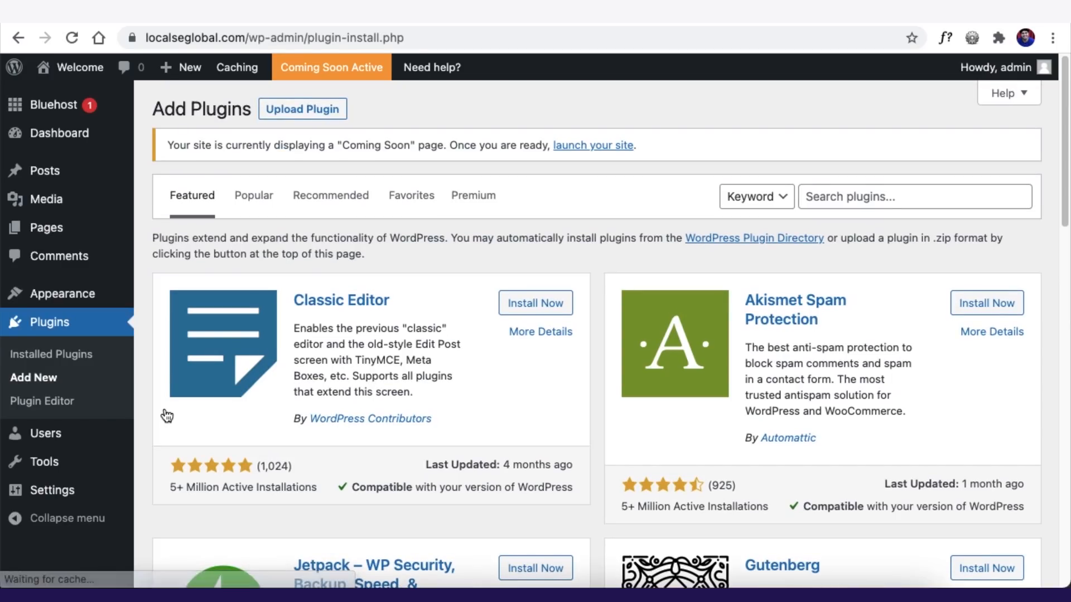
pyautogui.click(911, 195)
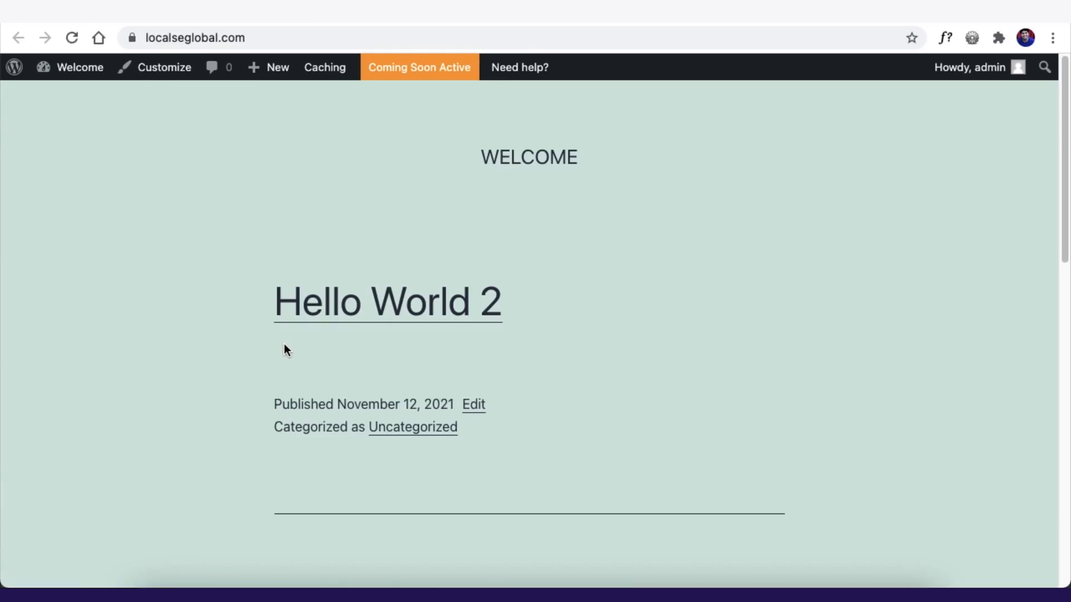
pyautogui.scroll(-10, 288, 341)
pyautogui.scroll(10, 263, 210)
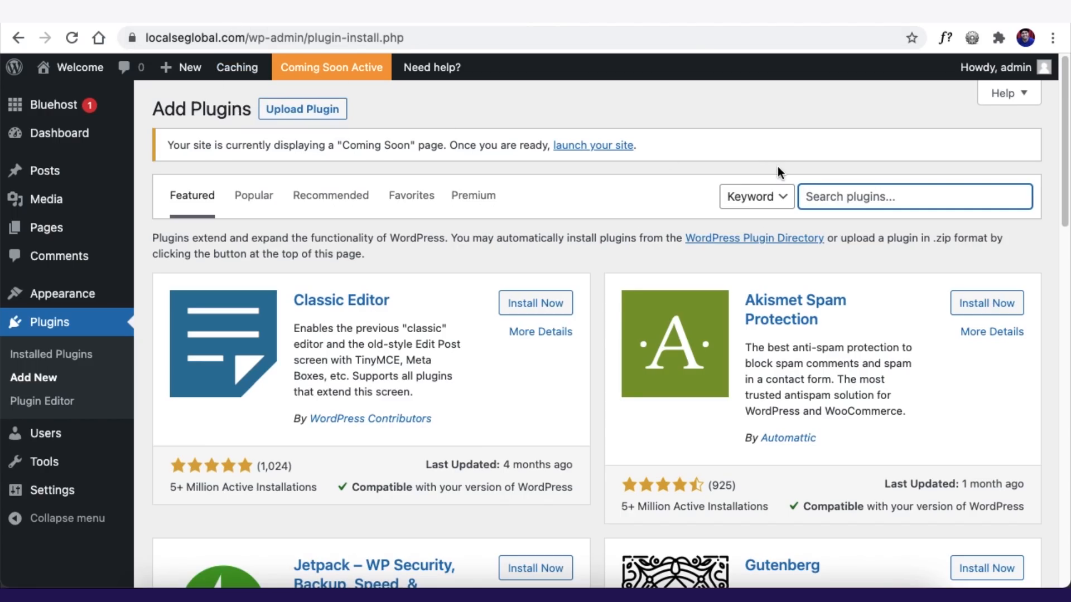
pyautogui.write('elementor')
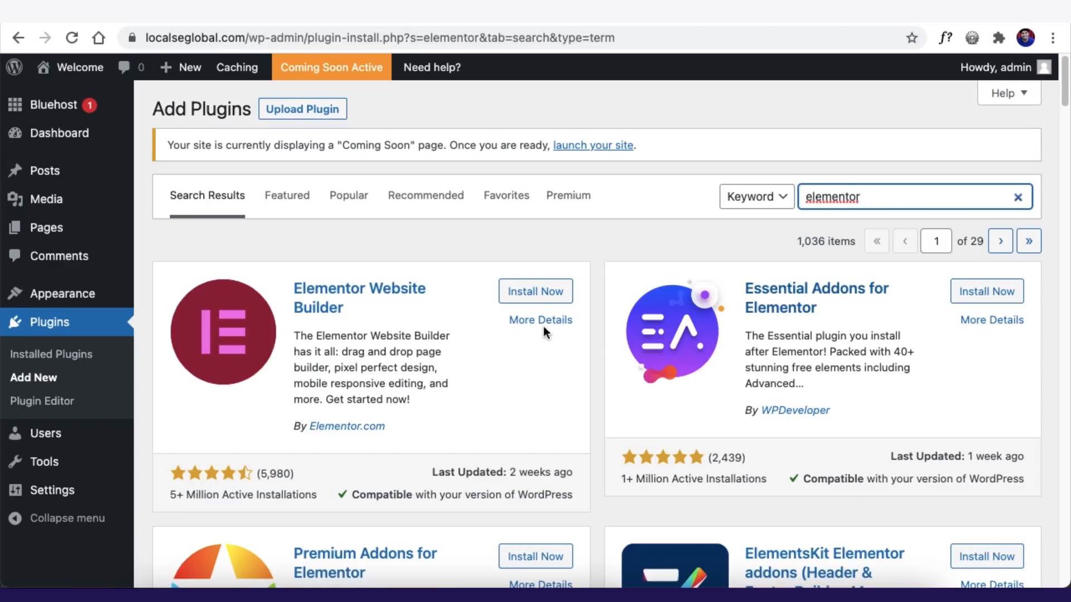
# - Install and activate Elementor Website Builder 3.4.7, check the live site, then return to Add Plugins
pyautogui.click(535, 292)
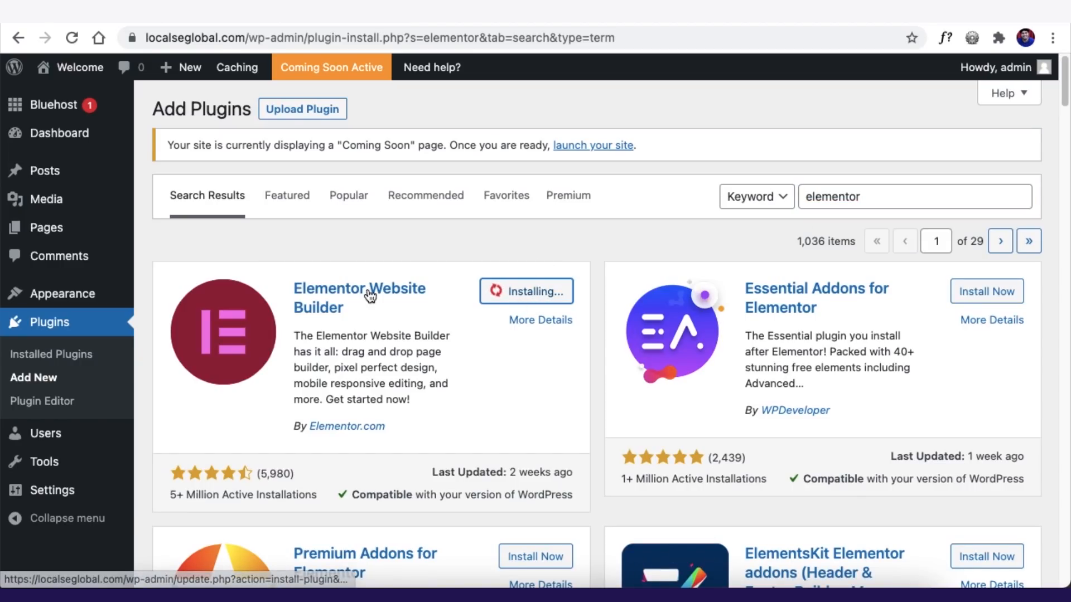
pyautogui.click(520, 294)
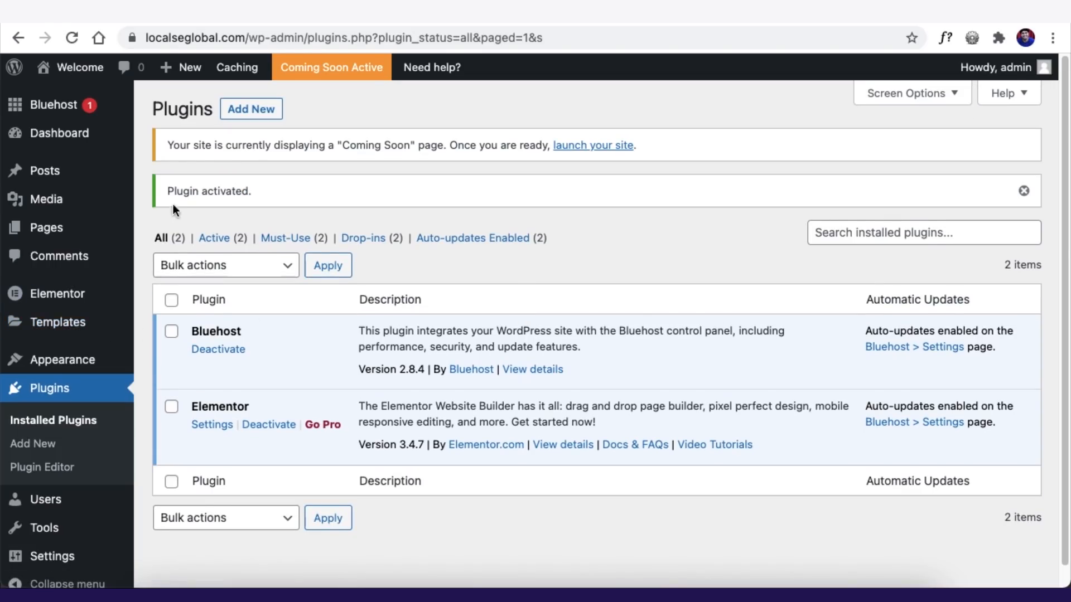
pyautogui.click(53, 452)
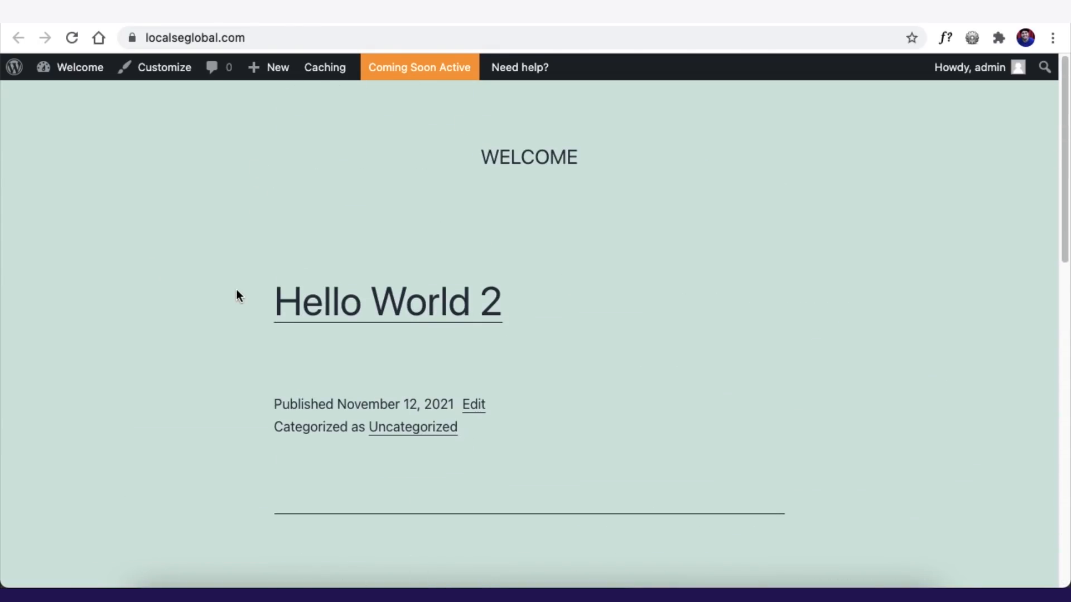
pyautogui.scroll(-10, 639, 148)
pyautogui.scroll(10, 151, 505)
pyautogui.click(190, 22)
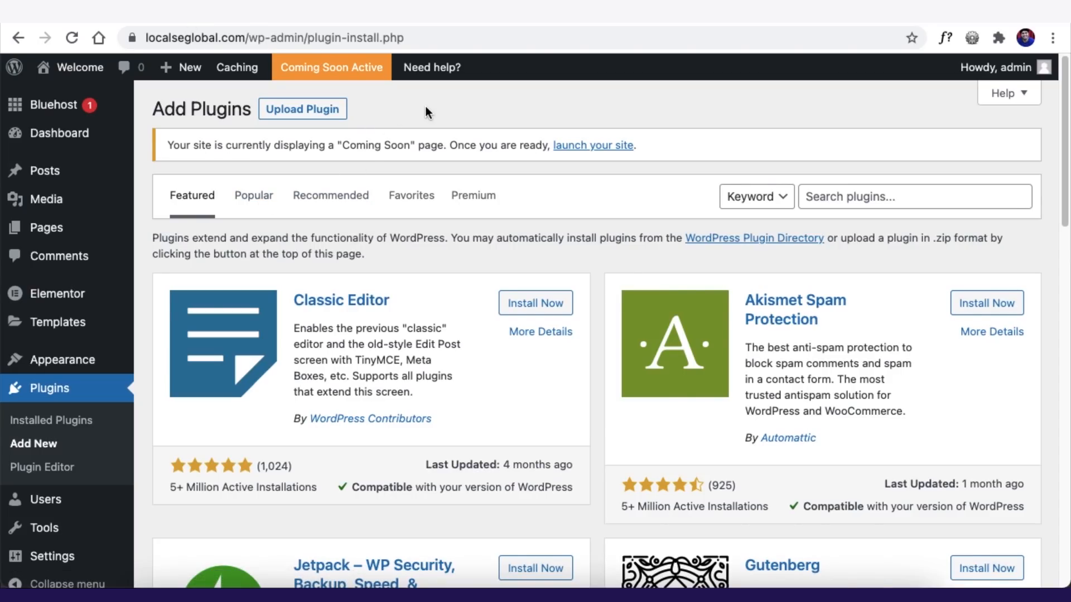
# - Search plugins for 'elementor' and confirm Elementor Website Builder is marked Active
pyautogui.scroll(-1, 717, 262)
pyautogui.click(873, 190)
pyautogui.write('elementor')
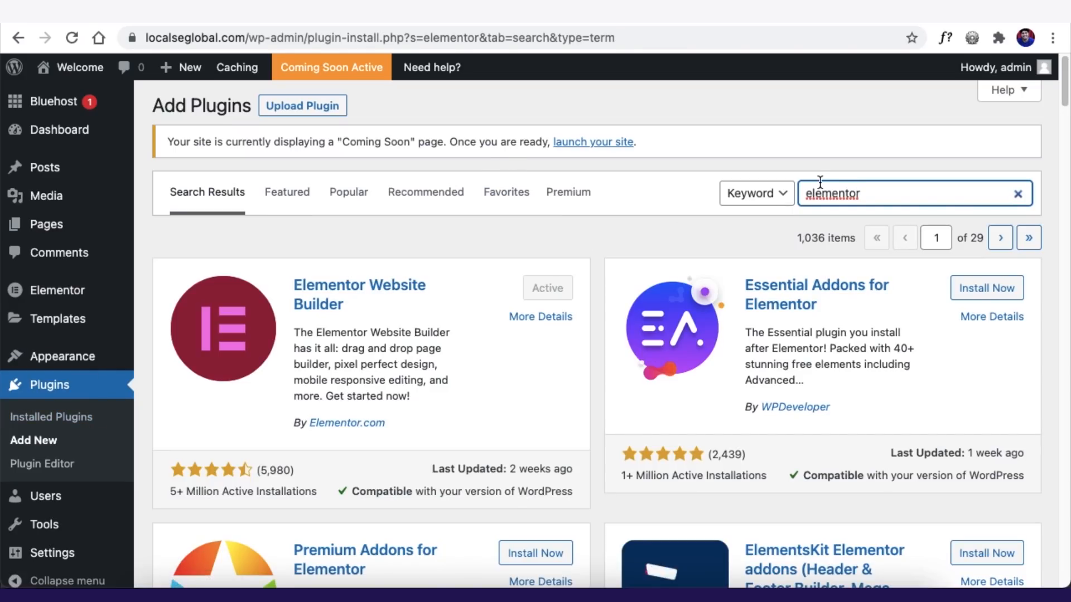
pyautogui.scroll(-1, 821, 300)
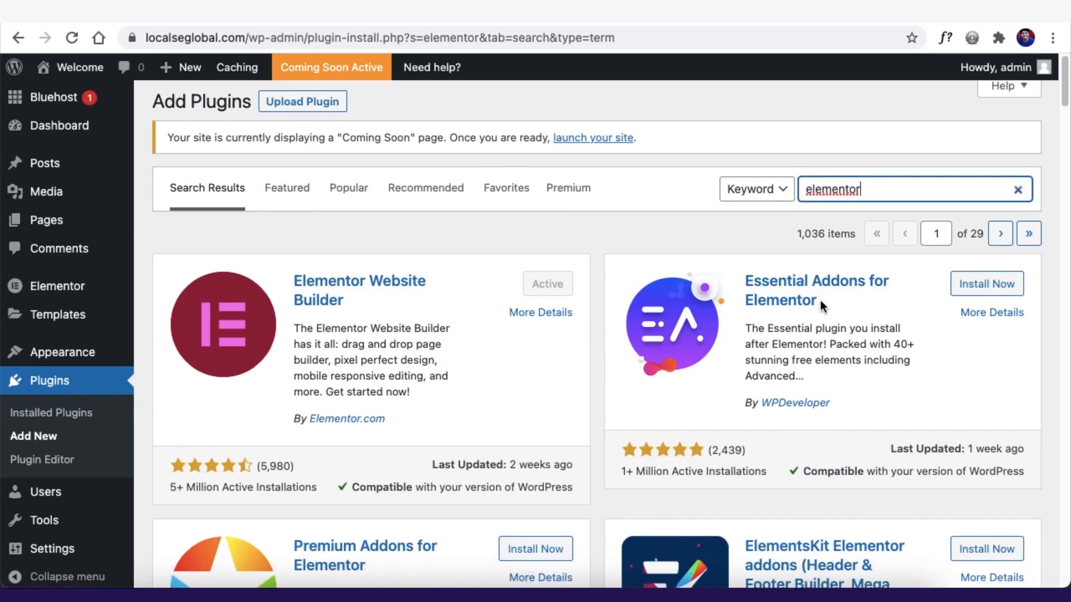
pyautogui.scroll(-3, 820, 300)
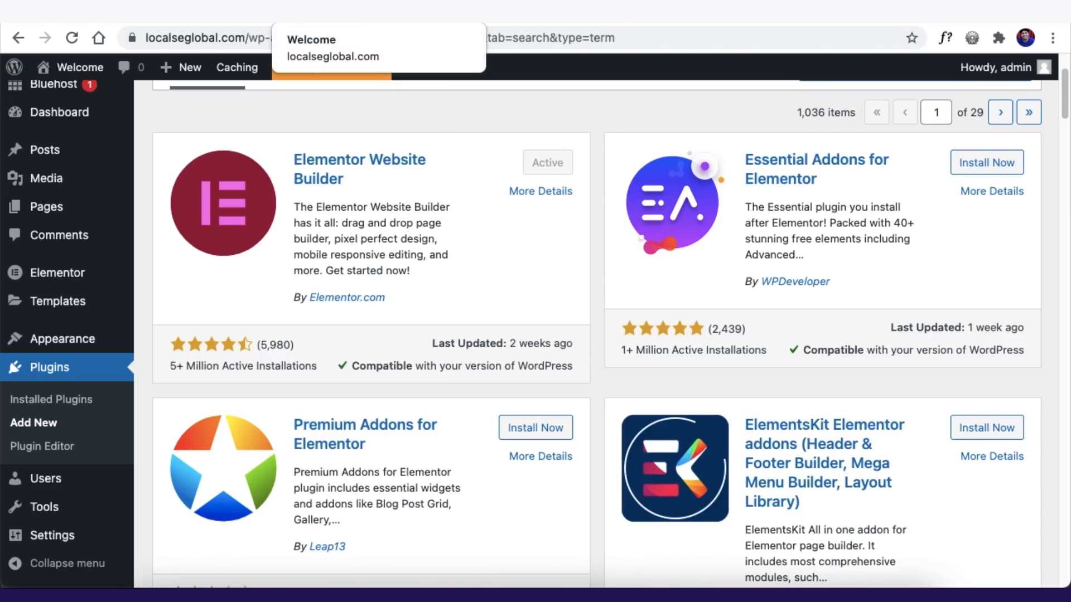
# - Open the Upload Plugin .zip area and cancel the file chooser without choosing a file
pyautogui.click(323, 13)
pyautogui.click(223, 14)
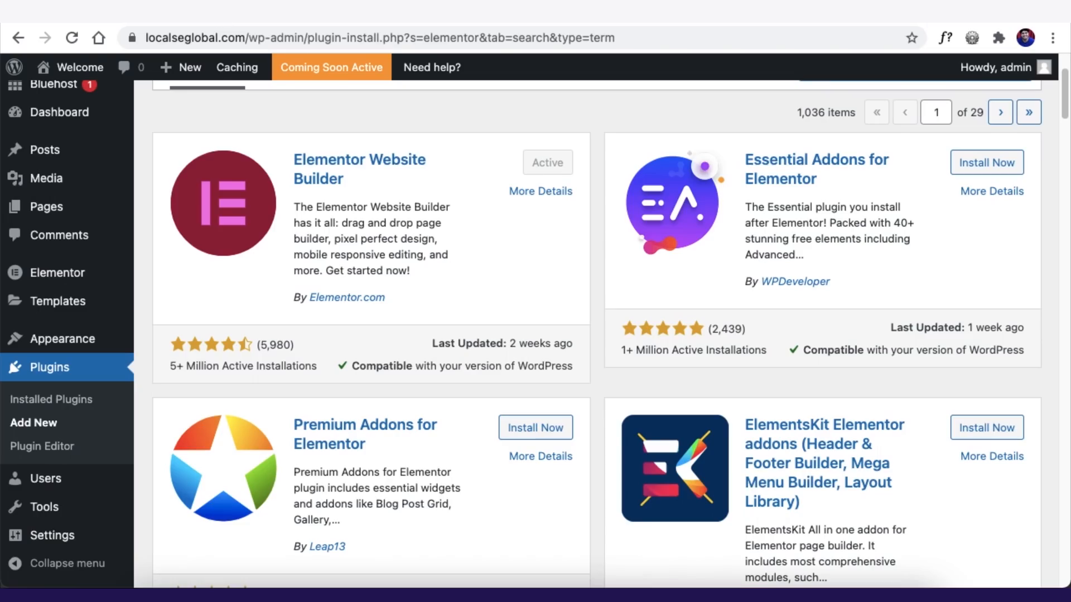
pyautogui.scroll(3, 609, 304)
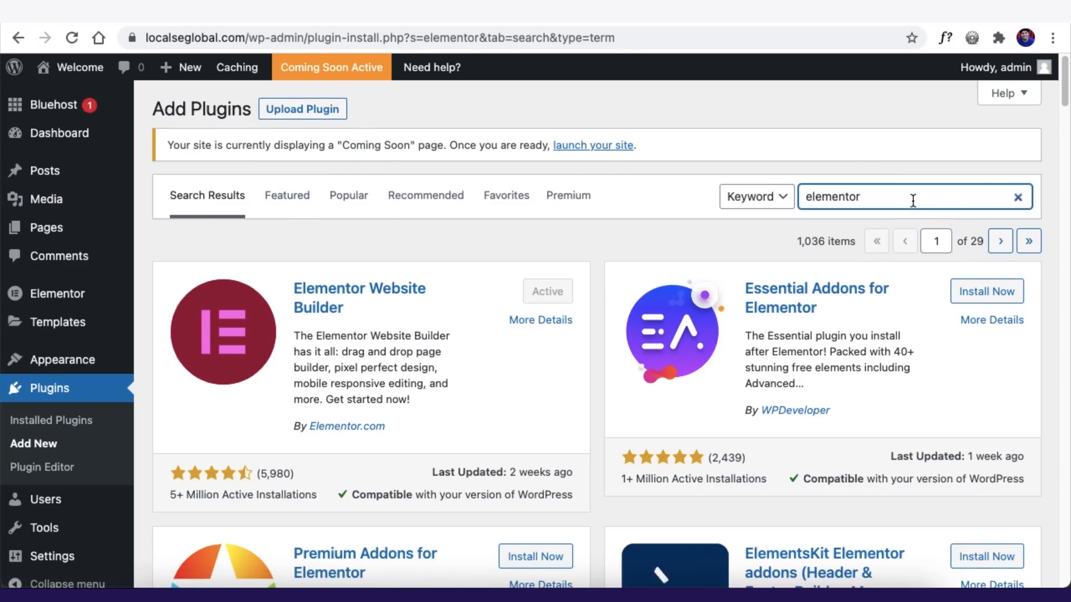
pyautogui.click(312, 114)
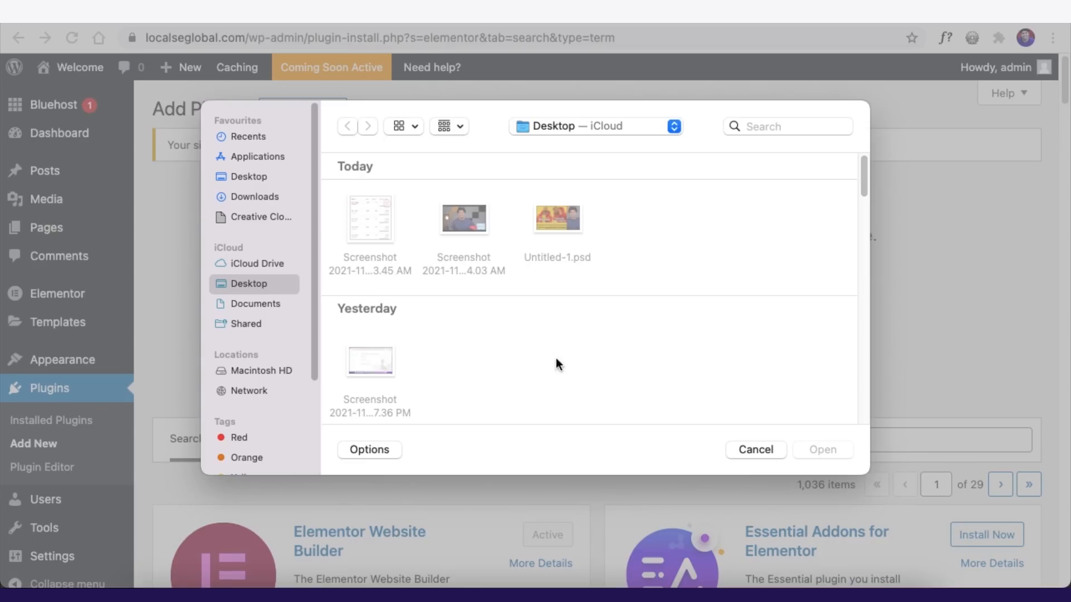
pyautogui.press('Escape')
# - Move the Sample Page to the Trash from the All Pages list
pyautogui.moveTo(37, 231)
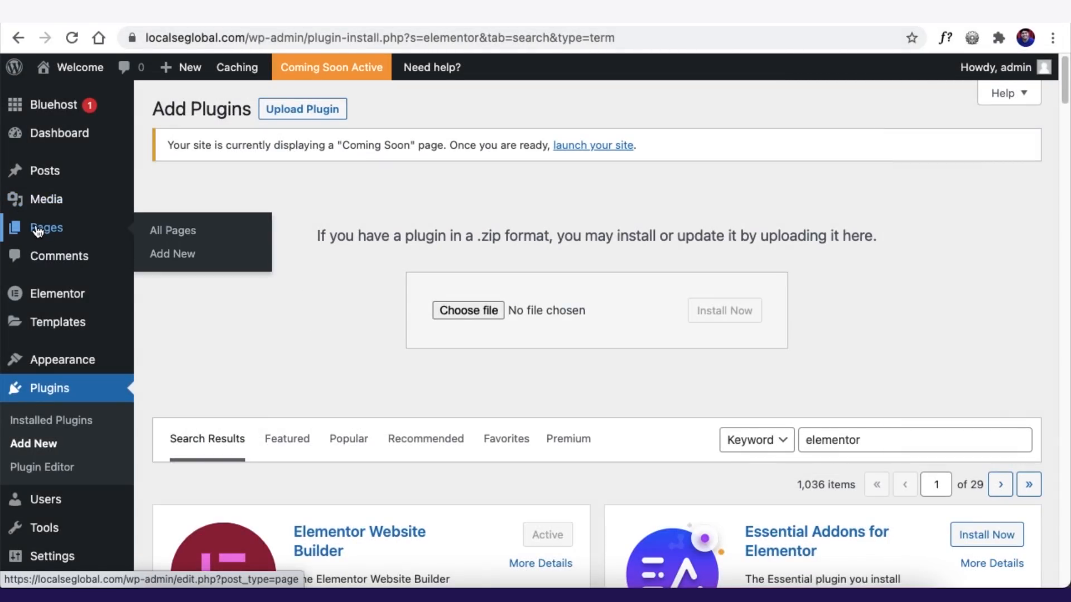
pyautogui.click(173, 230)
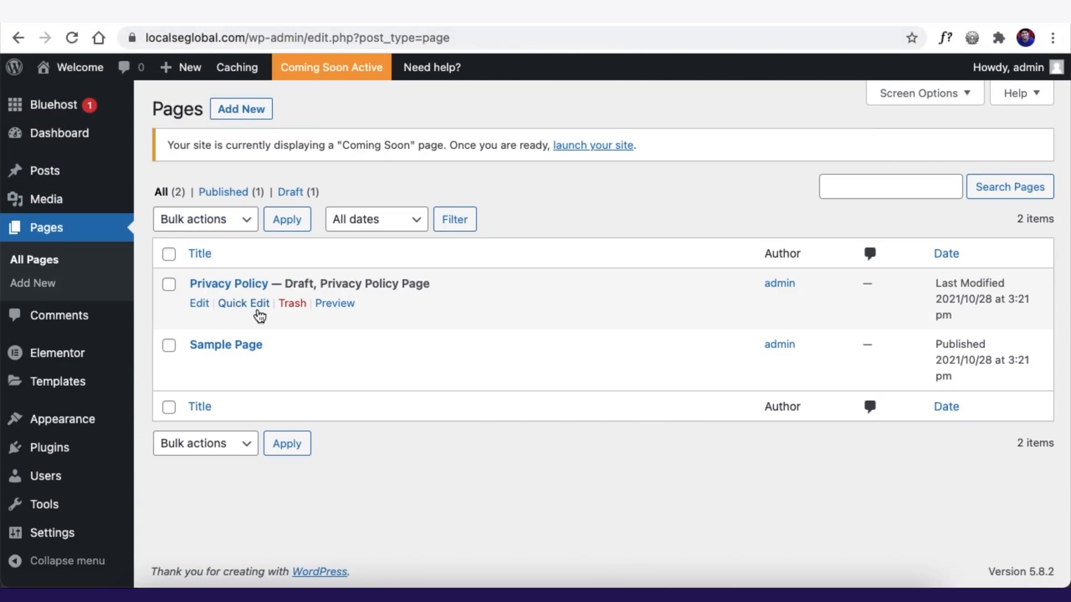
pyautogui.click(292, 366)
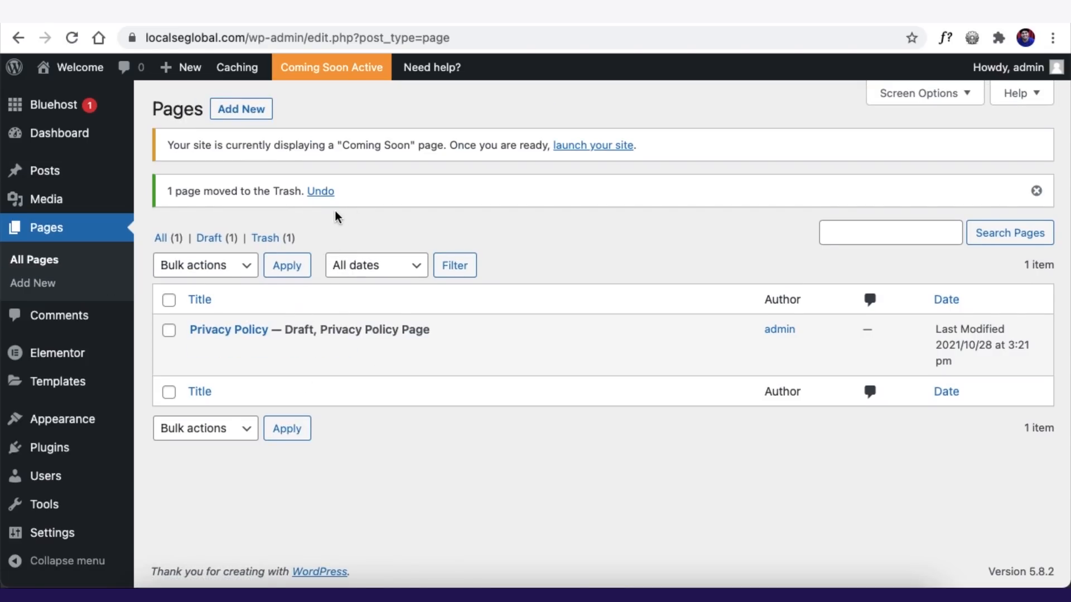
# - Preview the live site's front page after removing the Sample Page
pyautogui.click(230, 111)
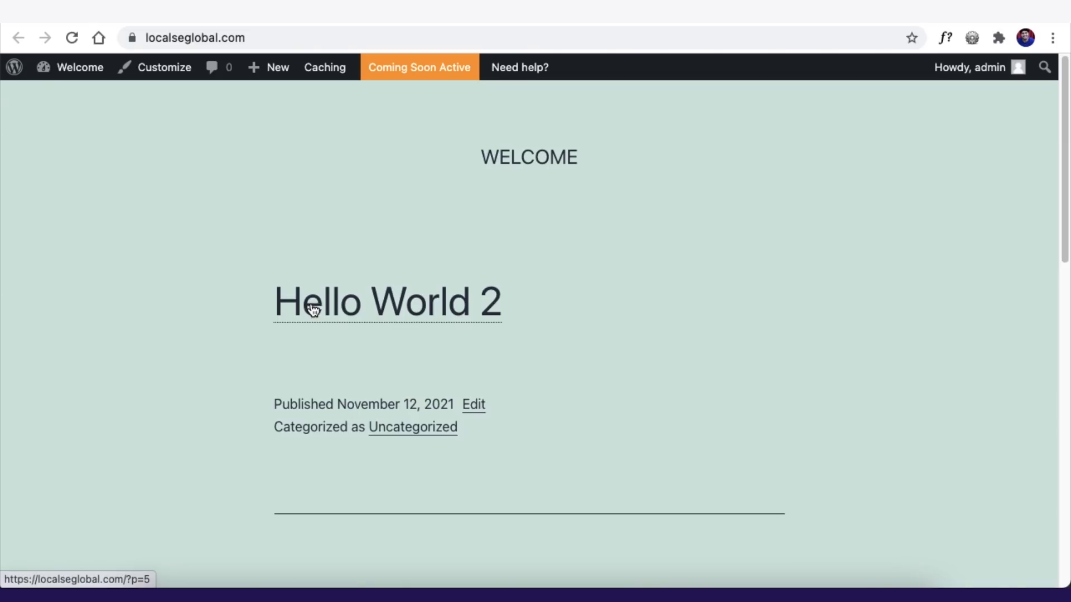
pyautogui.scroll(-10, 136, 415)
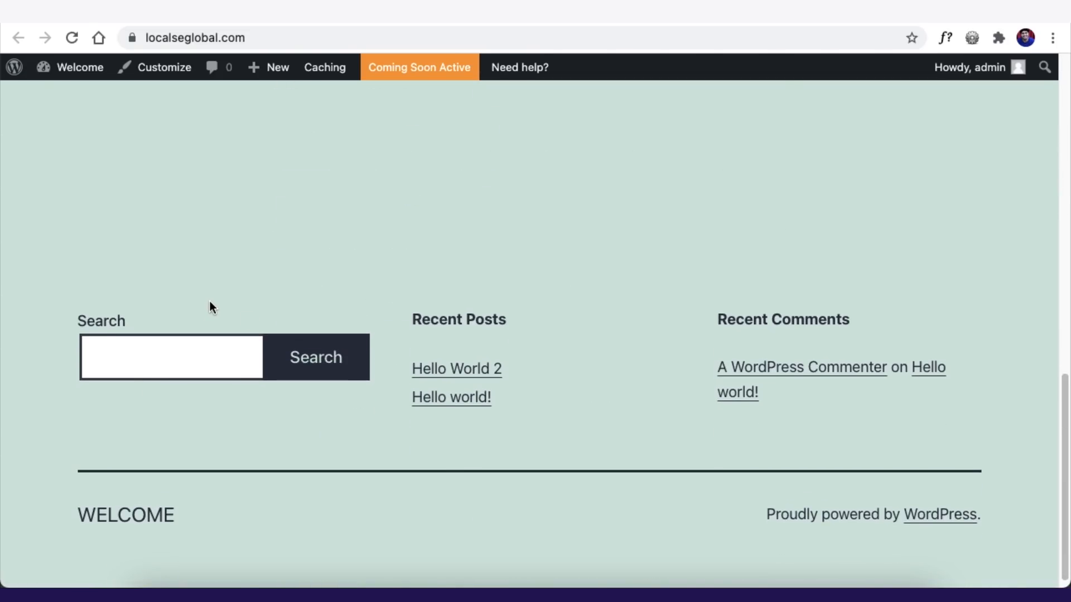
pyautogui.scroll(10, 213, 296)
pyautogui.scroll(2, 218, 298)
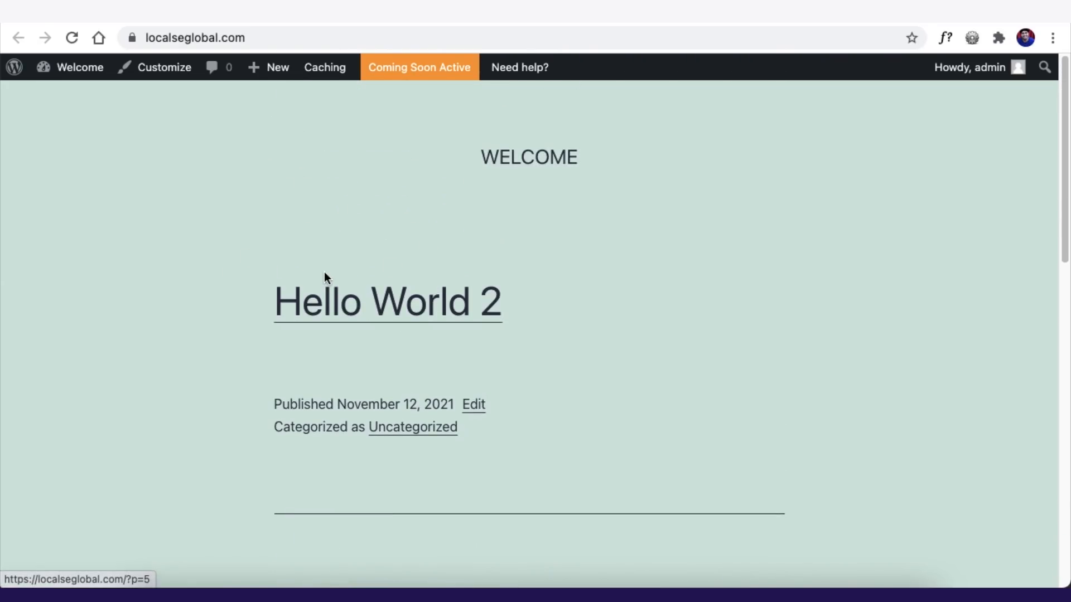
pyautogui.scroll(-1, 337, 255)
pyautogui.scroll(-10, 336, 253)
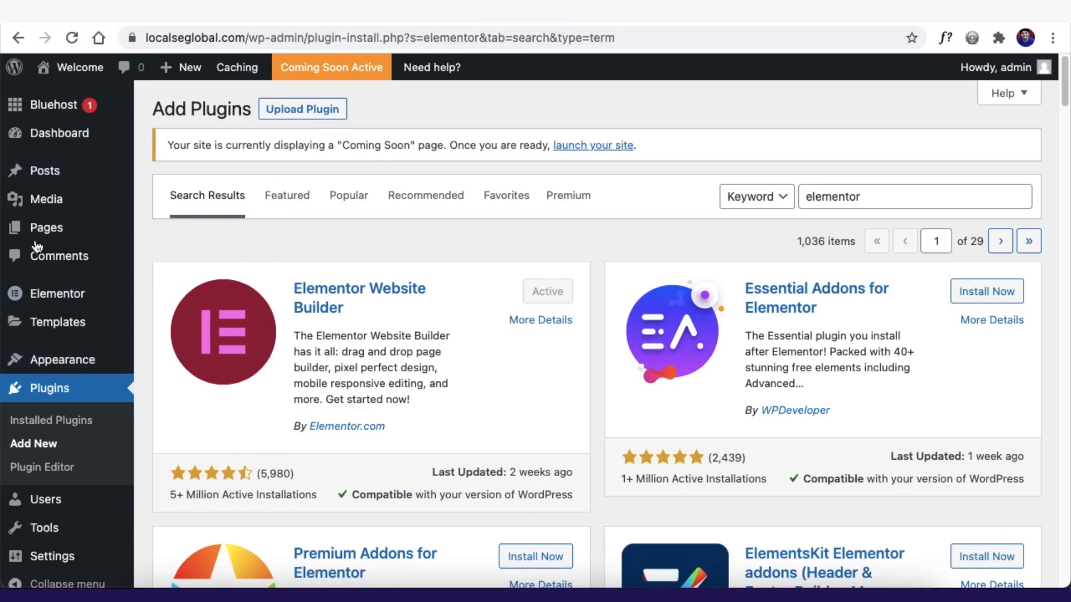
# - Search the theme directory for Hello Elementor and open its details preview
pyautogui.scroll(-1, 42, 385)
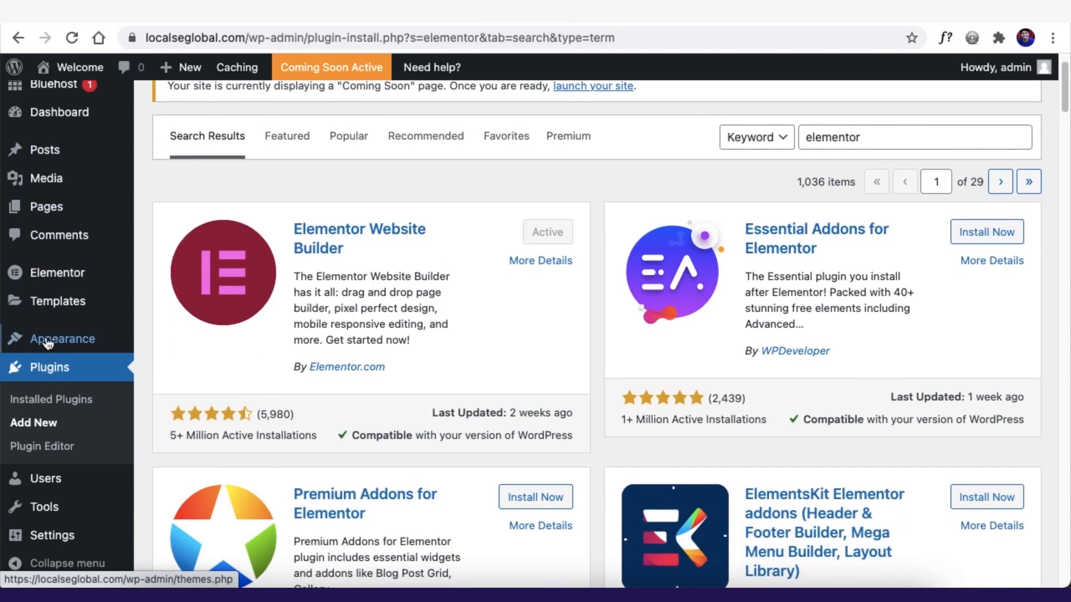
pyautogui.moveTo(48, 339)
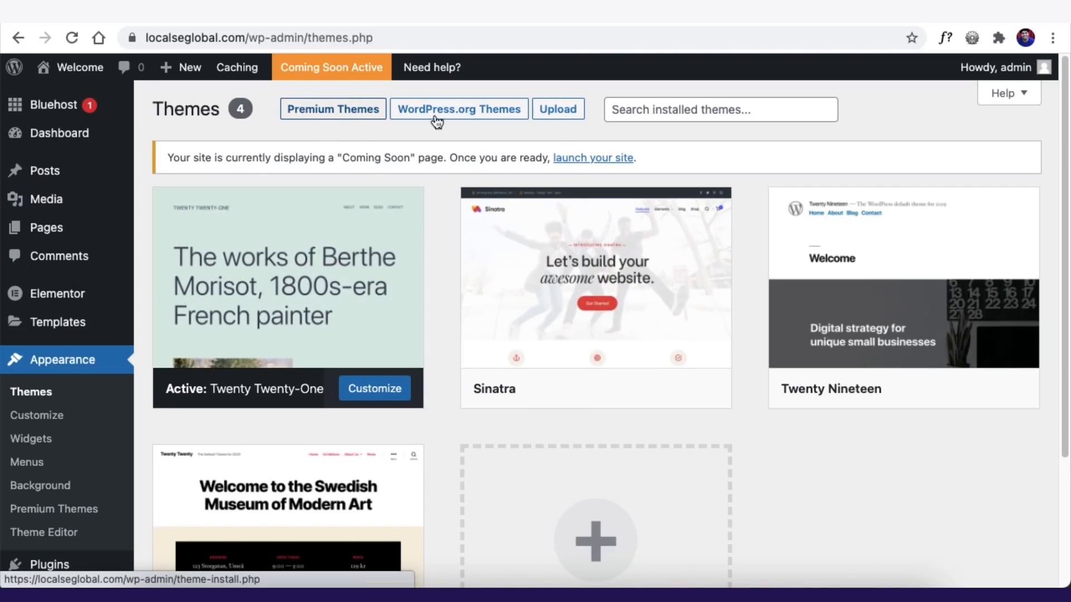
pyautogui.click(558, 110)
pyautogui.moveTo(75, 105)
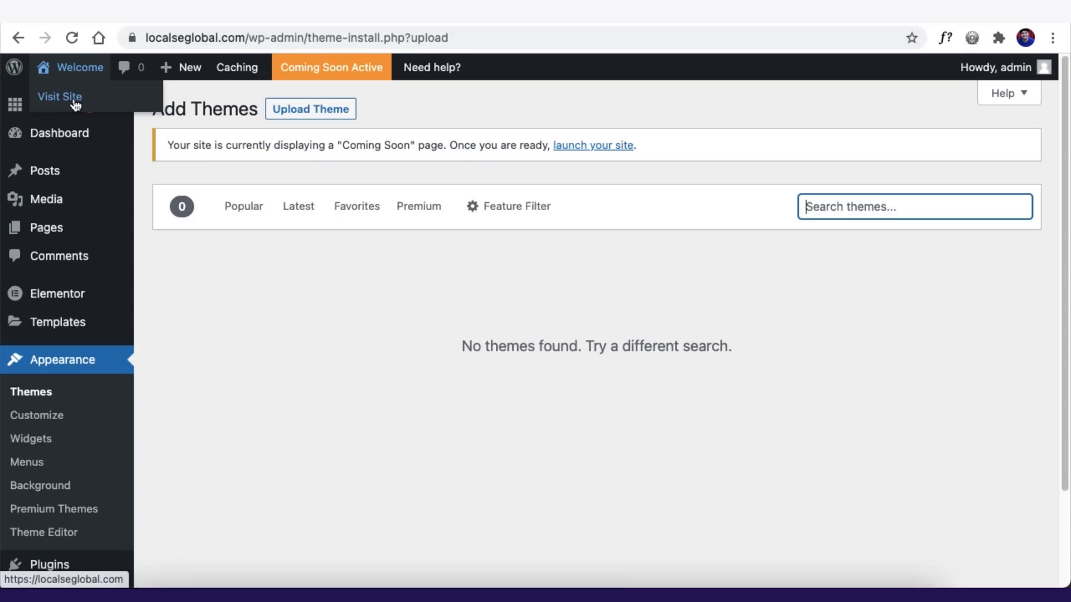
pyautogui.write('hello')
pyautogui.scroll(-6, 418, 335)
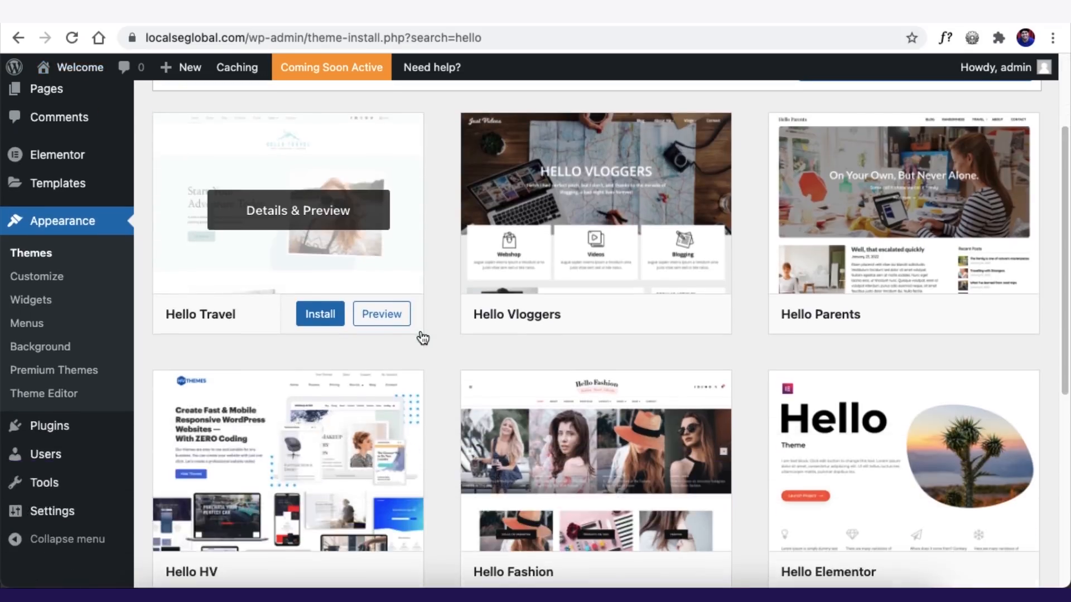
pyautogui.click(880, 371)
# - Install and activate the Hello Elementor theme, then dismiss the activation notice
pyautogui.click(205, 74)
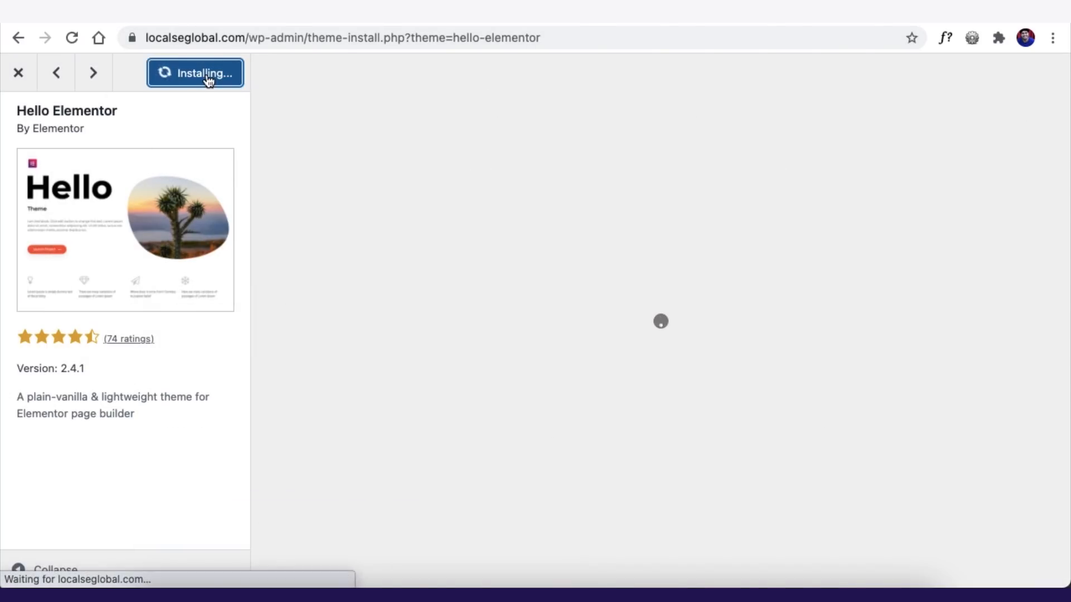
pyautogui.click(208, 81)
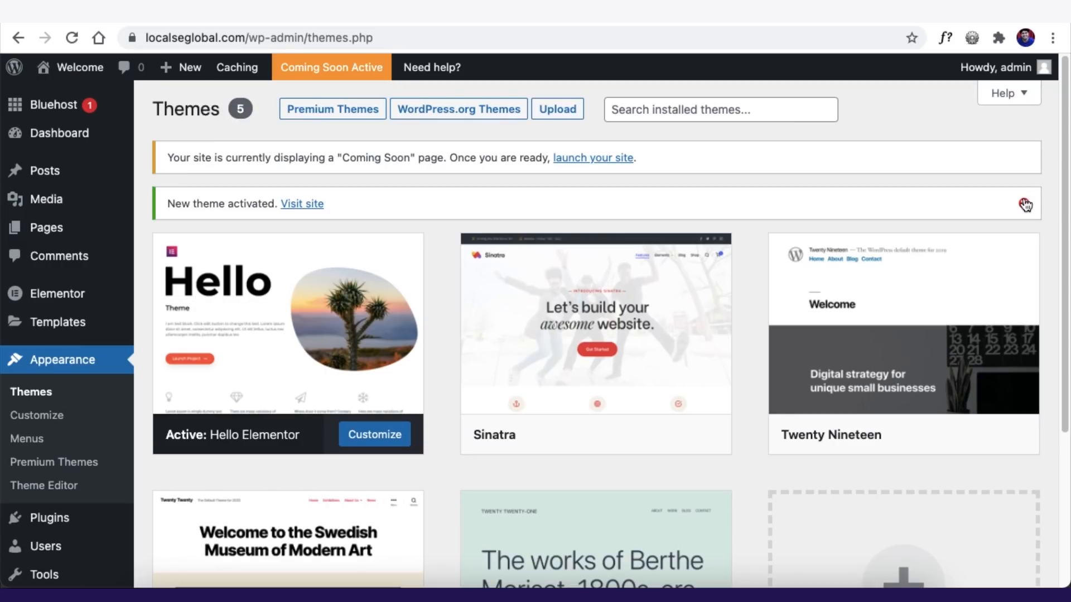
pyautogui.click(1028, 203)
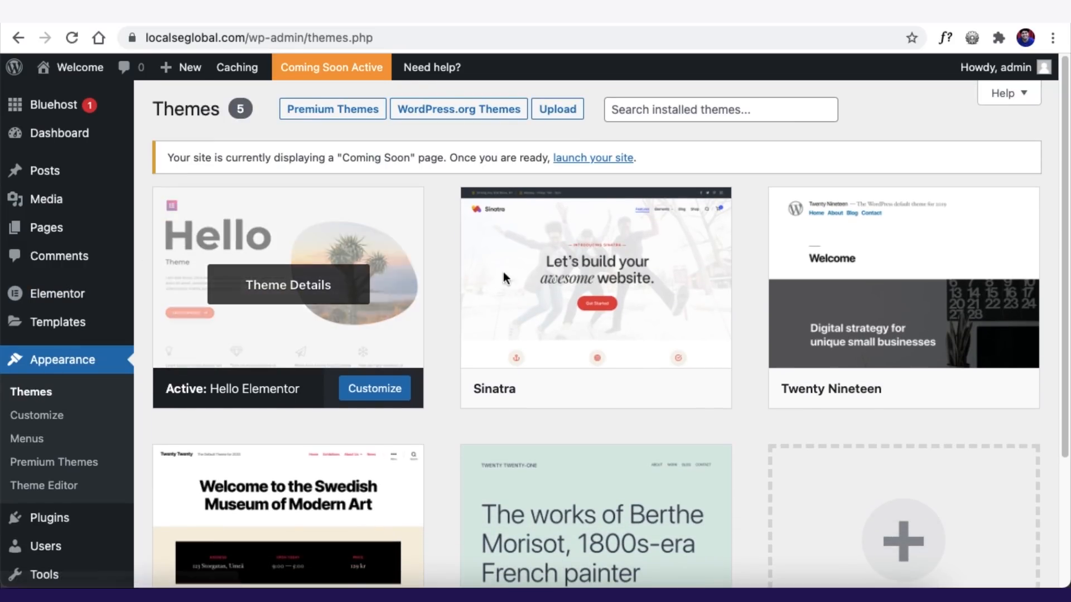
pyautogui.scroll(-1, 584, 304)
pyautogui.scroll(-2, 584, 303)
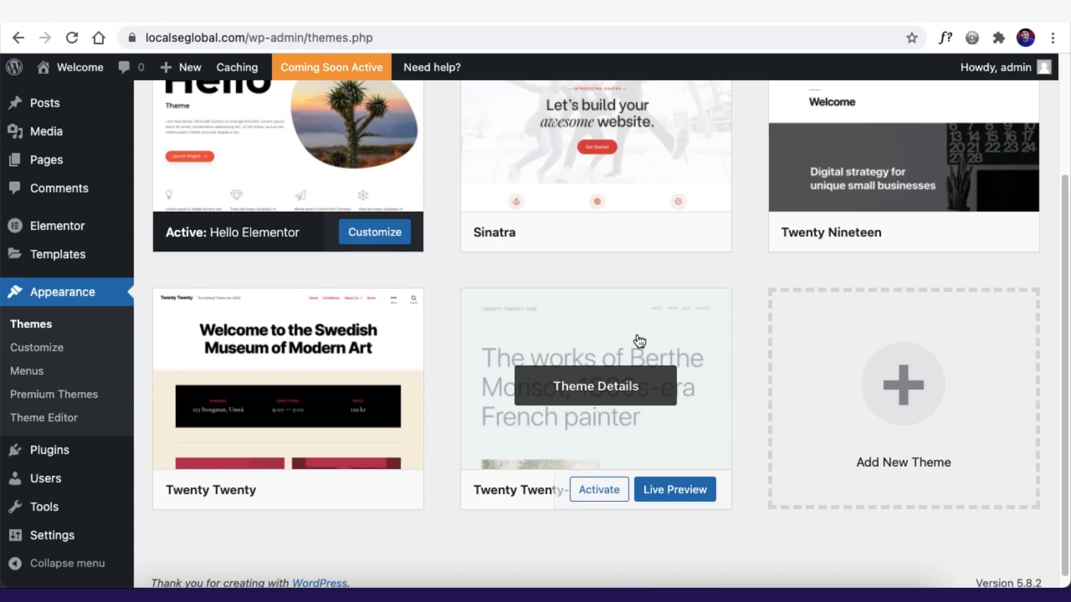
pyautogui.scroll(3, 558, 339)
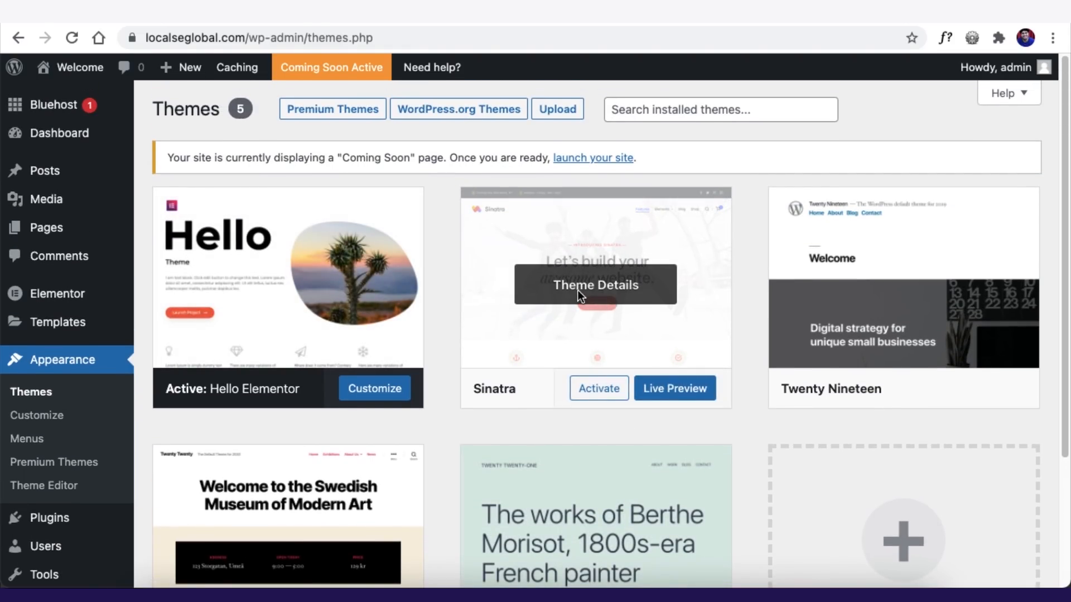
# - Delete the Sinatra and Twenty Nineteen themes
pyautogui.click(544, 352)
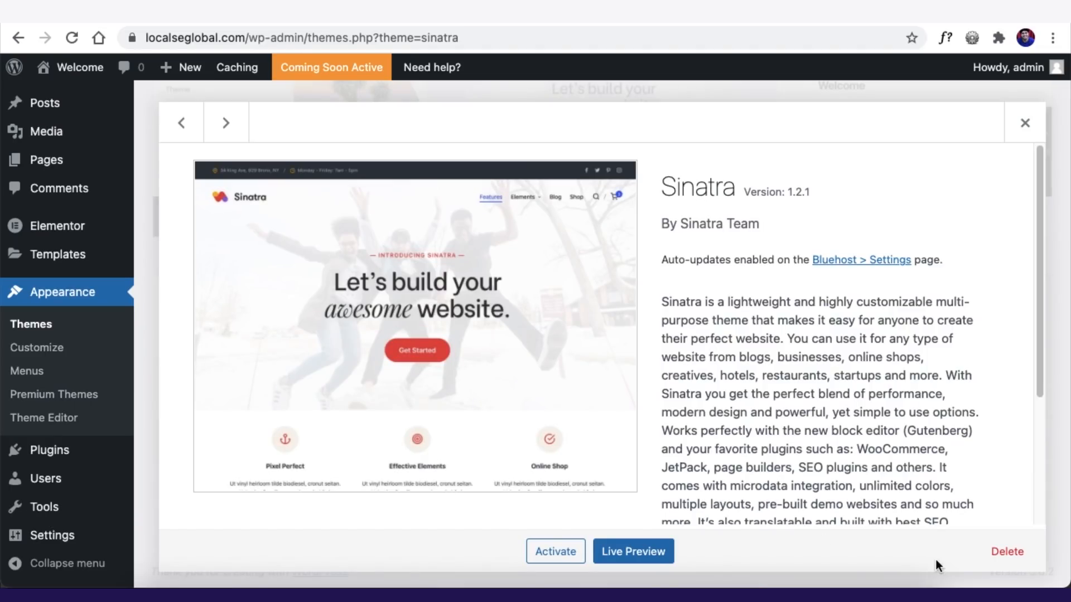
pyautogui.click(1006, 549)
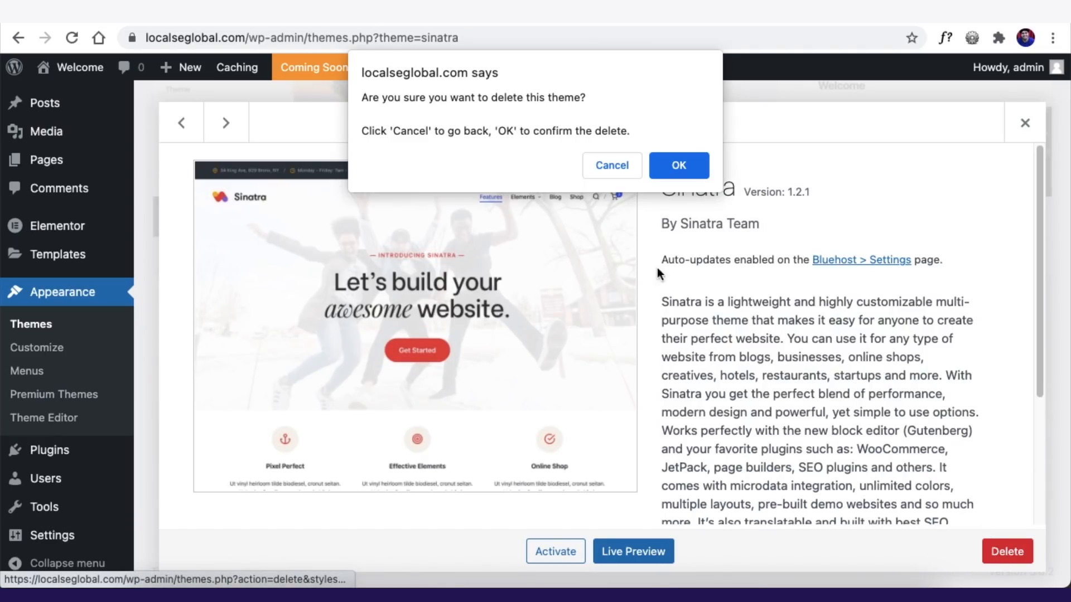
pyautogui.click(689, 167)
pyautogui.click(617, 273)
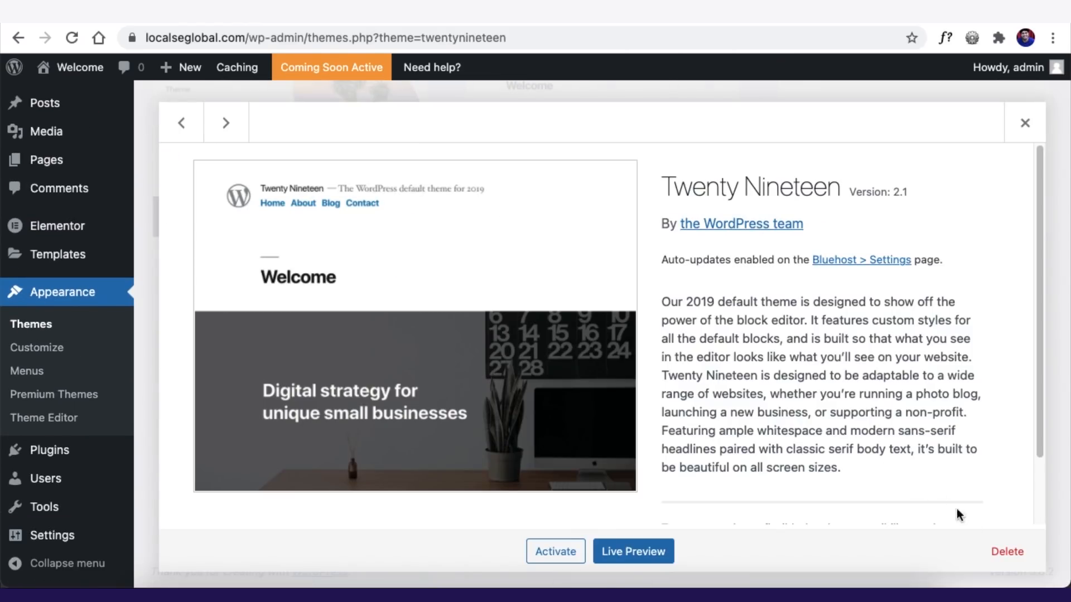
pyautogui.click(1008, 552)
pyautogui.click(679, 165)
# - Delete Twenty Twenty and Twenty Twenty-One, then reload the Themes list
pyautogui.click(596, 207)
pyautogui.click(1007, 551)
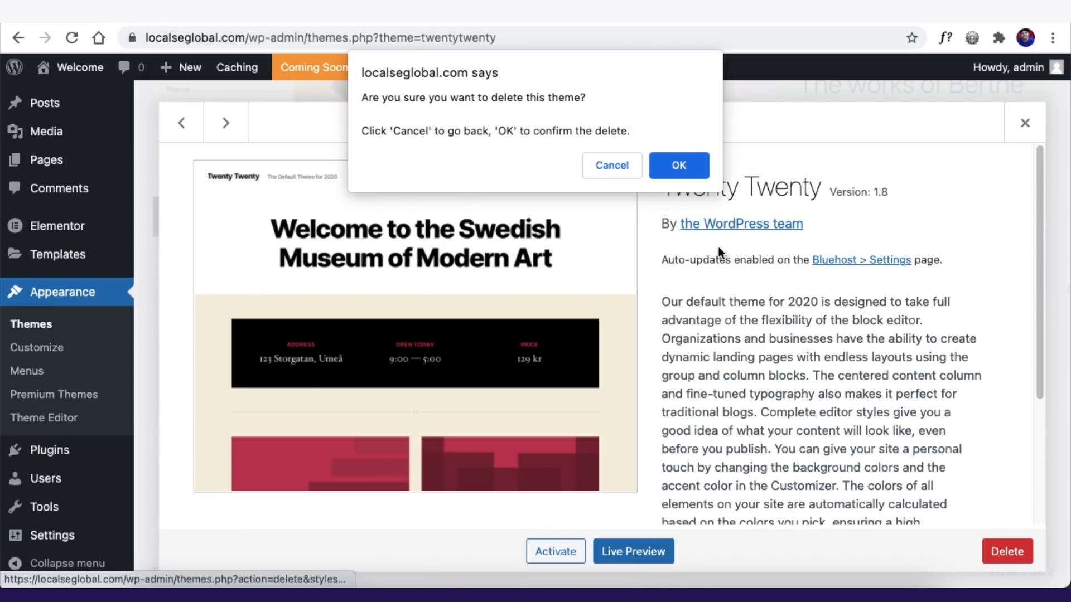
pyautogui.click(678, 165)
pyautogui.click(614, 267)
pyautogui.click(1007, 551)
pyautogui.click(679, 165)
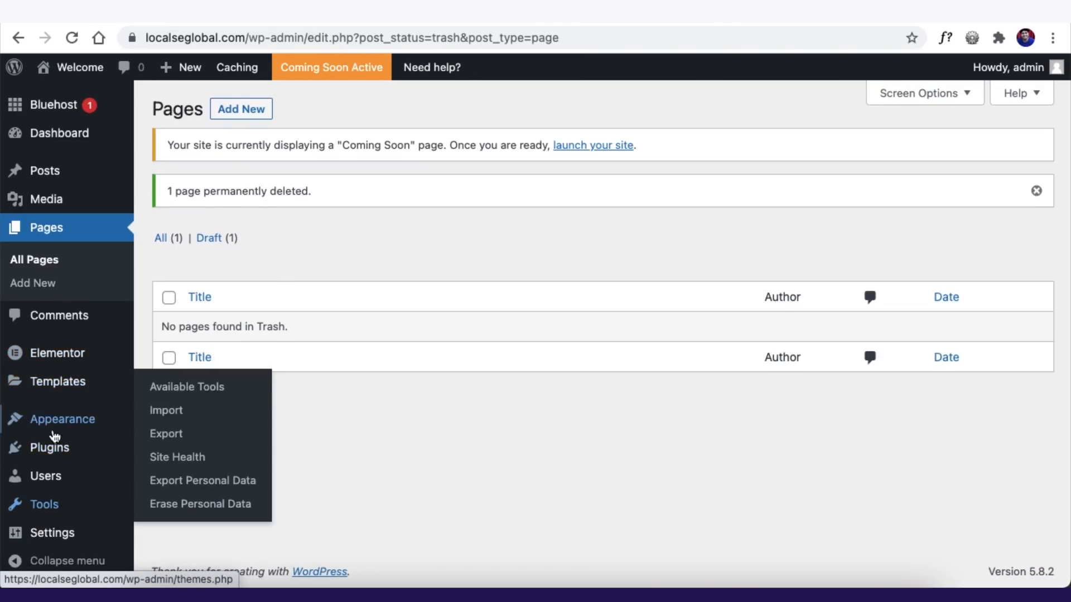
pyautogui.click(144, 413)
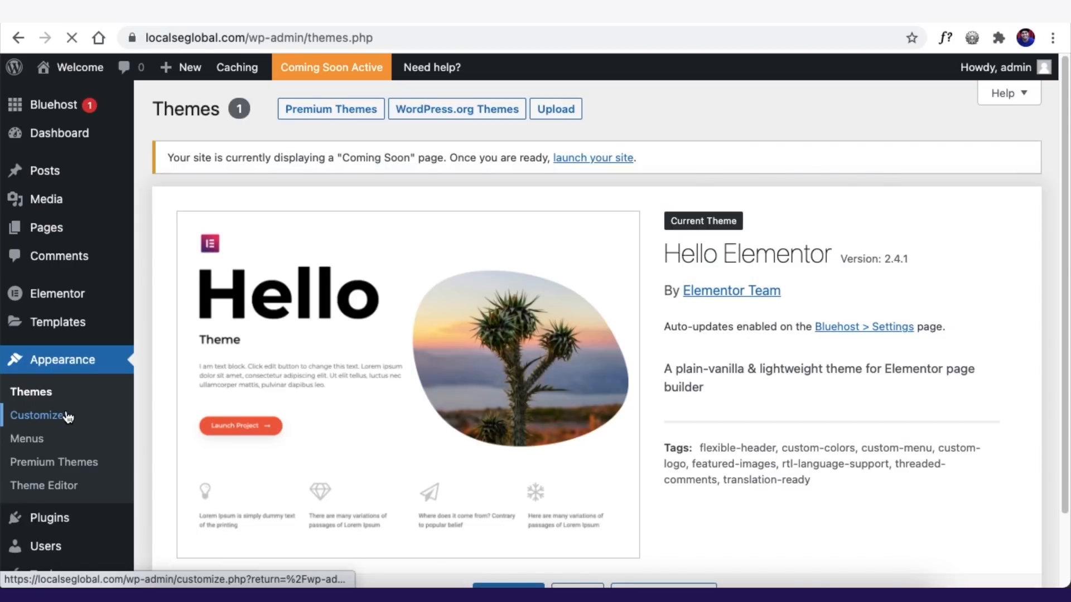
pyautogui.scroll(-3, 68, 417)
pyautogui.moveTo(49, 530)
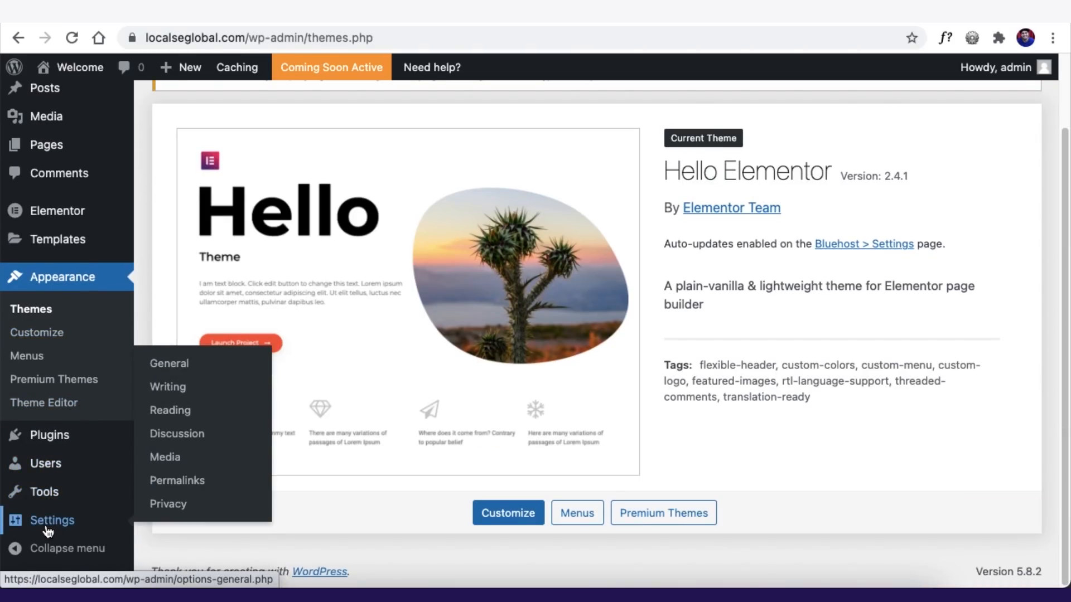
# - In General Settings, set Site Title to 'Local Se Global' and Tagline to 'Best Tutorial Website'
pyautogui.click(168, 368)
pyautogui.press('Tab')
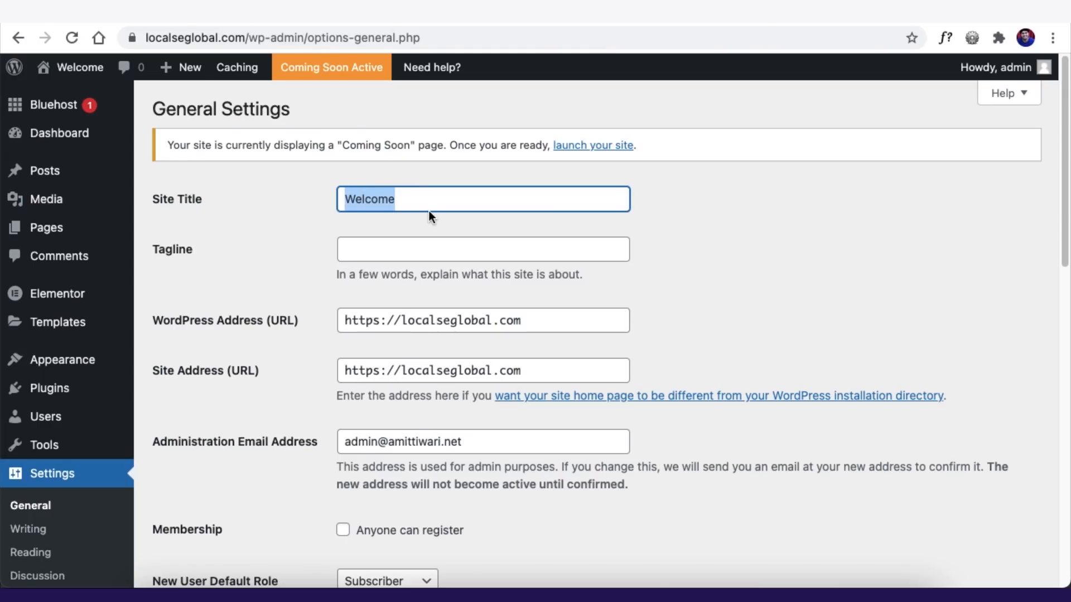
pyautogui.write('Local Se Global')
pyautogui.press('Tab')
pyautogui.write('Best Tutorial Website')
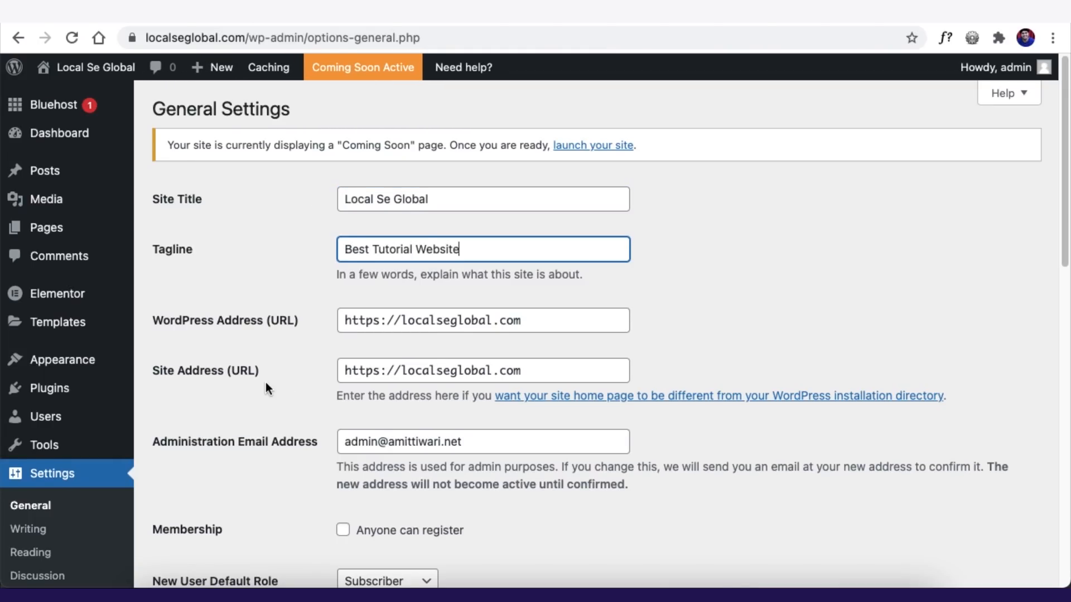
# - Check the Anyone can register option and default role list, leaving registration off
pyautogui.scroll(-5, 265, 385)
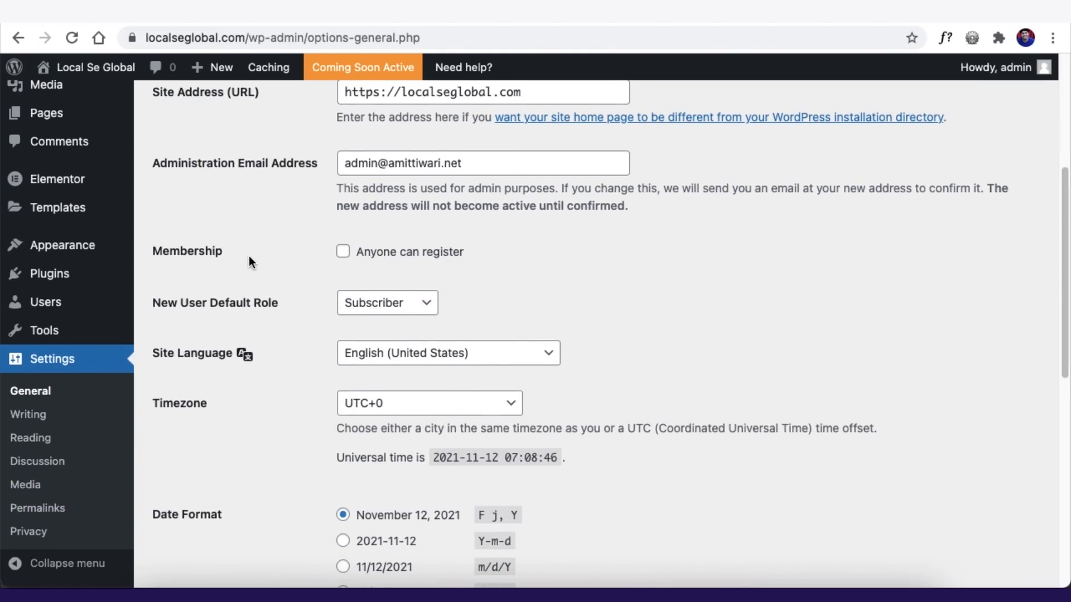
pyautogui.click(344, 252)
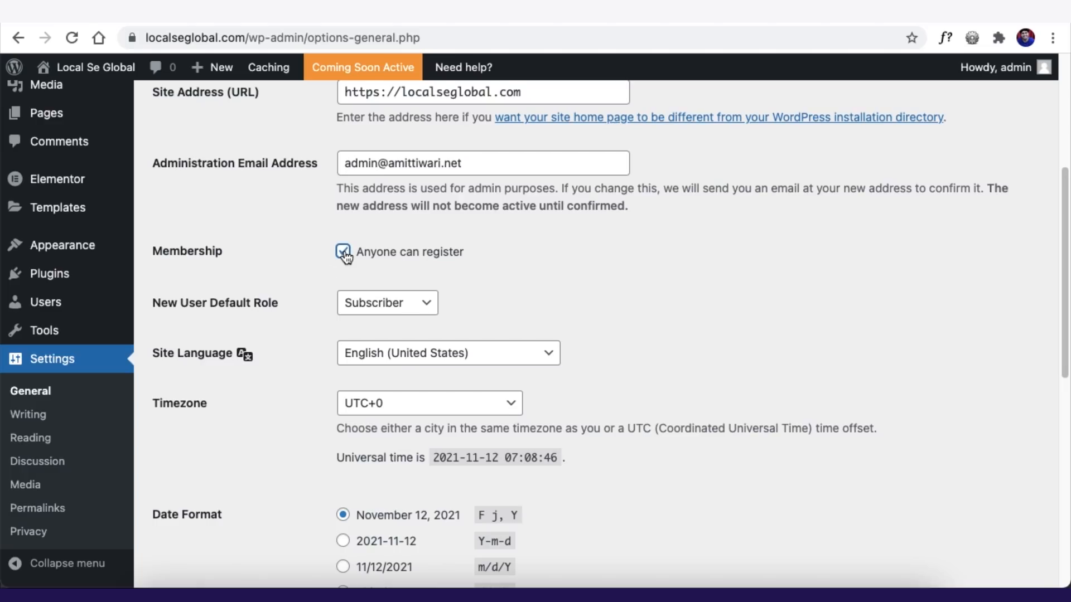
pyautogui.click(360, 304)
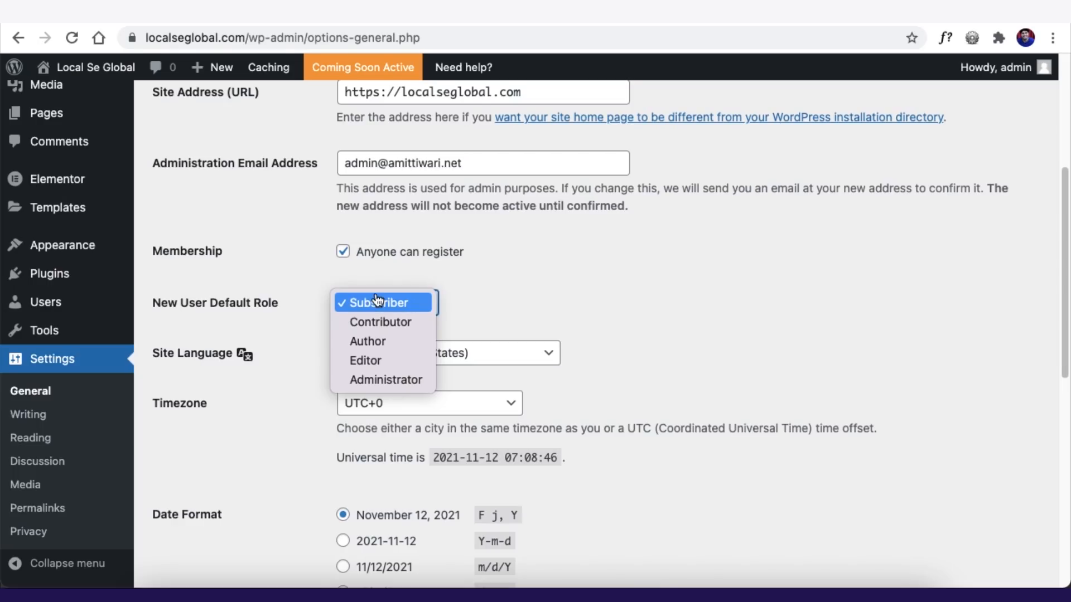
pyautogui.click(312, 269)
pyautogui.click(342, 252)
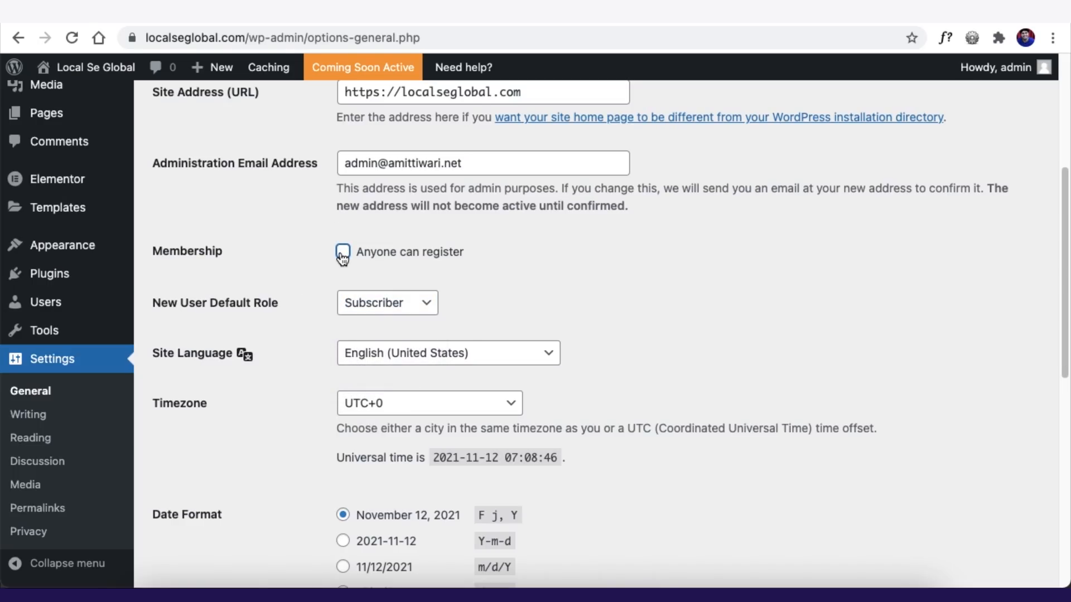
pyautogui.scroll(-1, 318, 276)
pyautogui.scroll(-5, 318, 273)
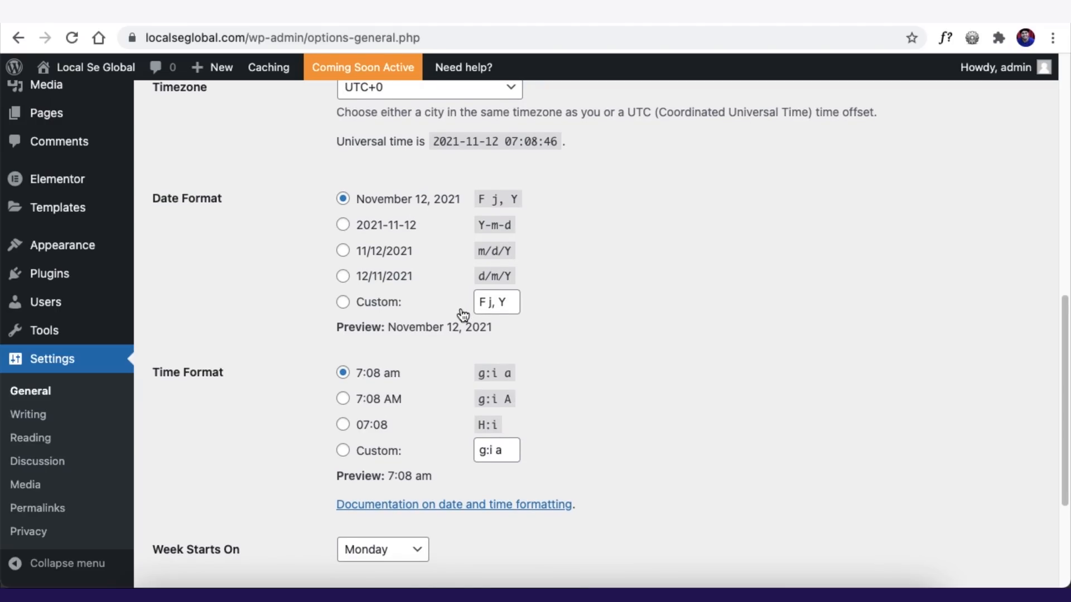
pyautogui.click(343, 398)
pyautogui.scroll(-4, 335, 312)
pyautogui.scroll(15, 362, 212)
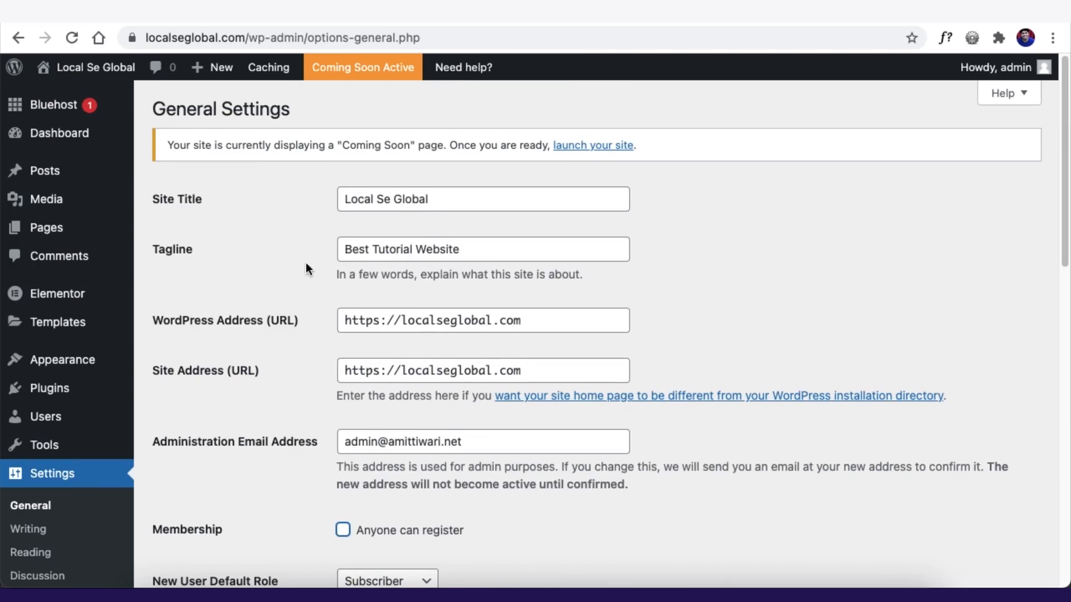
pyautogui.scroll(-15, 306, 267)
# - Save the new site title and tagline
pyautogui.click(200, 500)
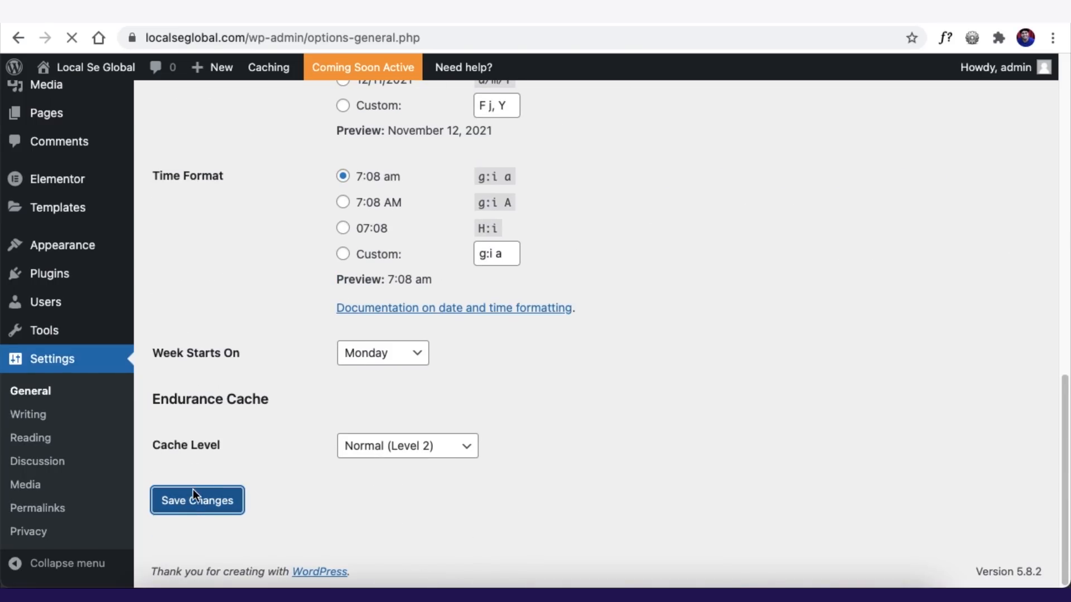
pyautogui.scroll(-10, 167, 379)
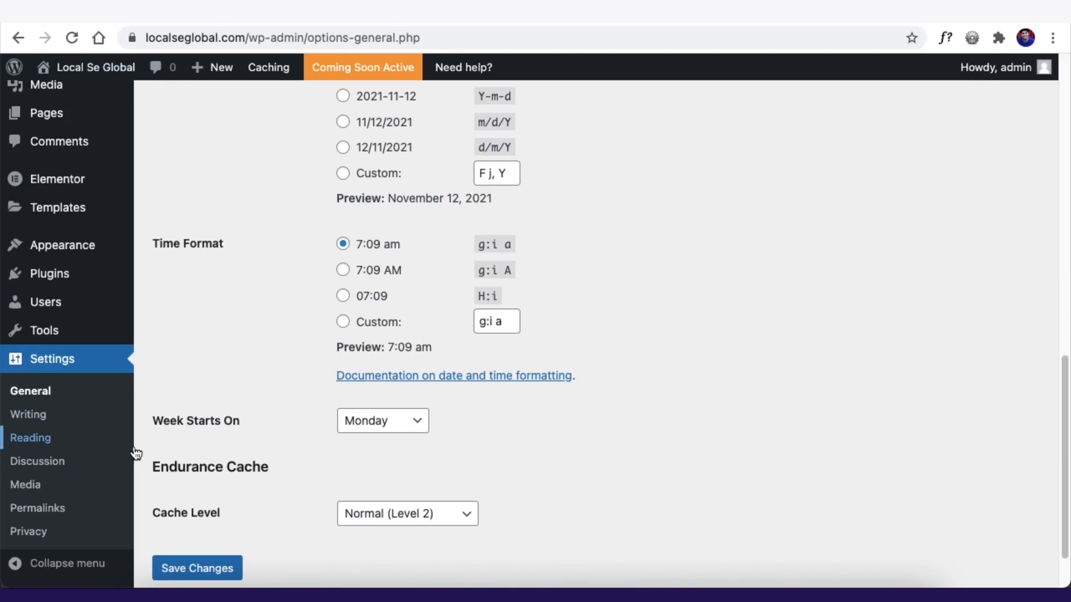
pyautogui.click(49, 513)
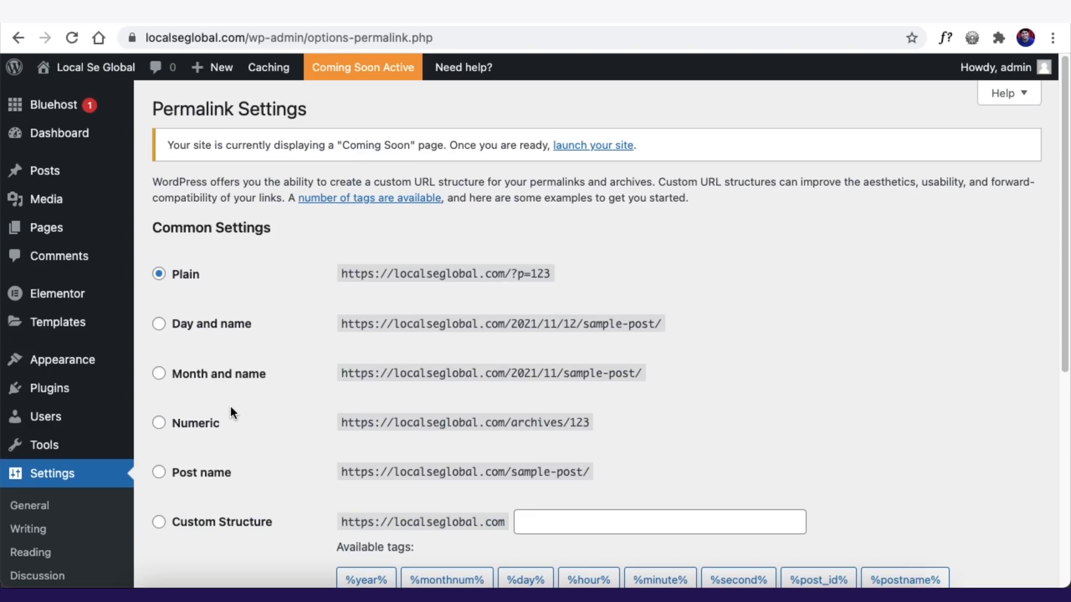
# - Switch permalinks from Plain to Post name and save the change
pyautogui.moveTo(518, 273); pyautogui.dragTo(566, 281)
pyautogui.click(159, 473)
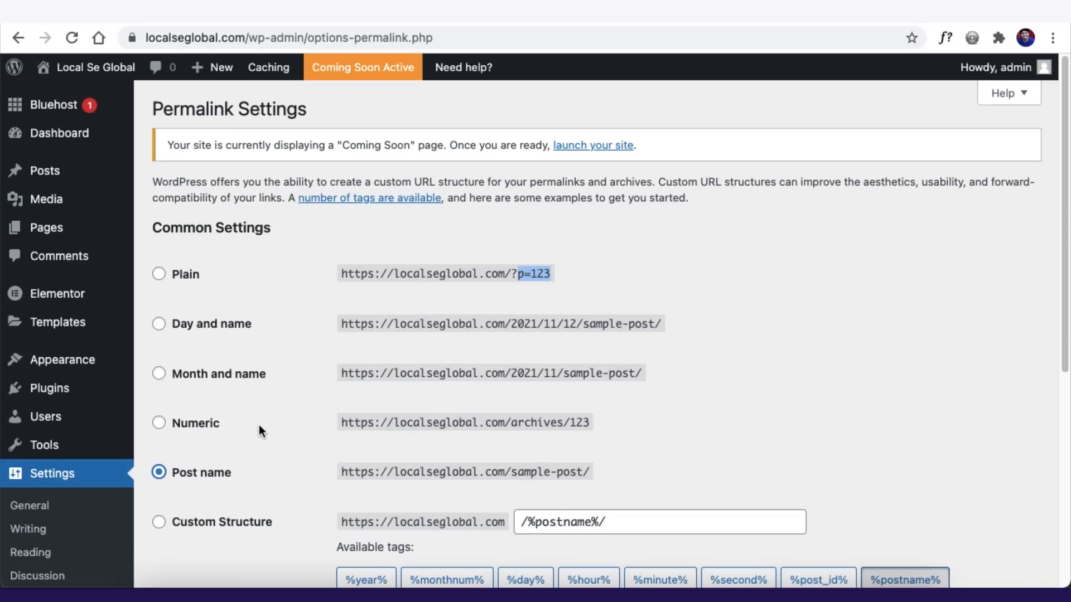
pyautogui.scroll(-6, 259, 425)
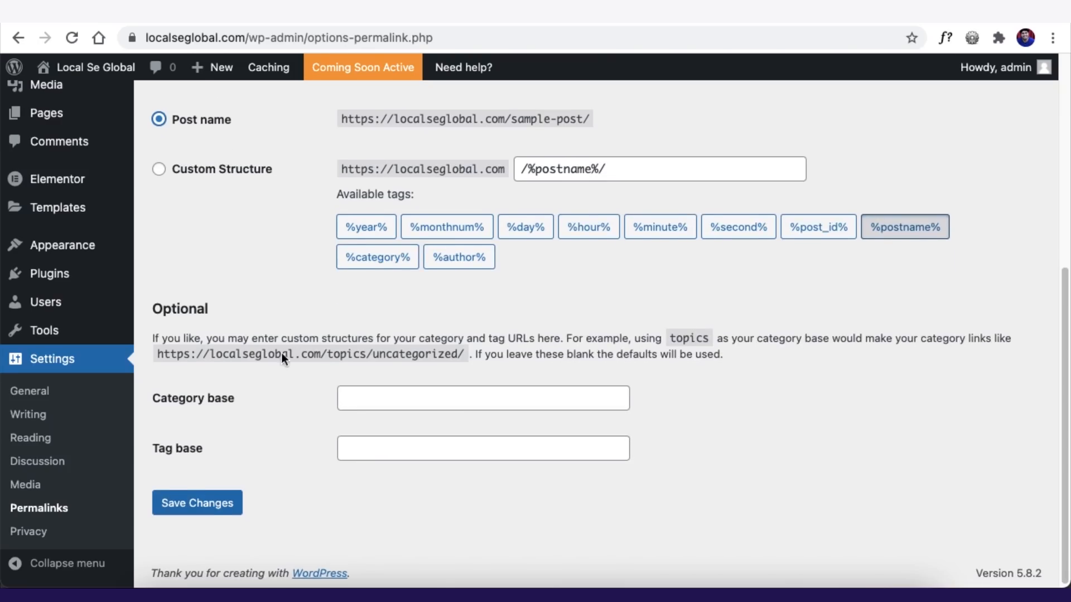
pyautogui.click(180, 504)
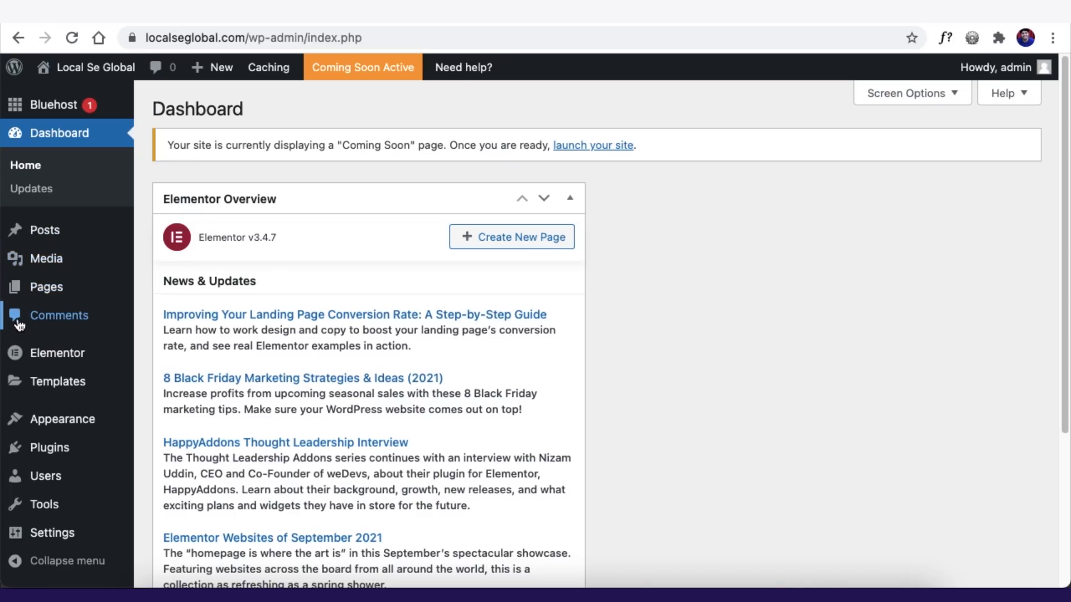
pyautogui.moveTo(40, 383)
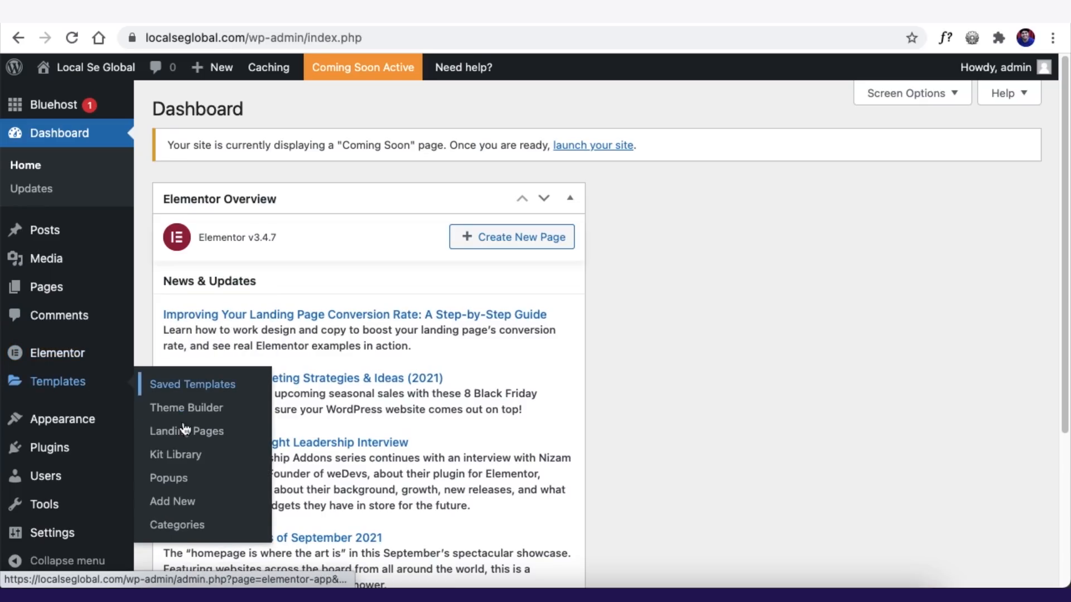
# - Browse the Elementor Kit Library to the Painting Company kit and view its Barnes Painters demo
pyautogui.click(177, 455)
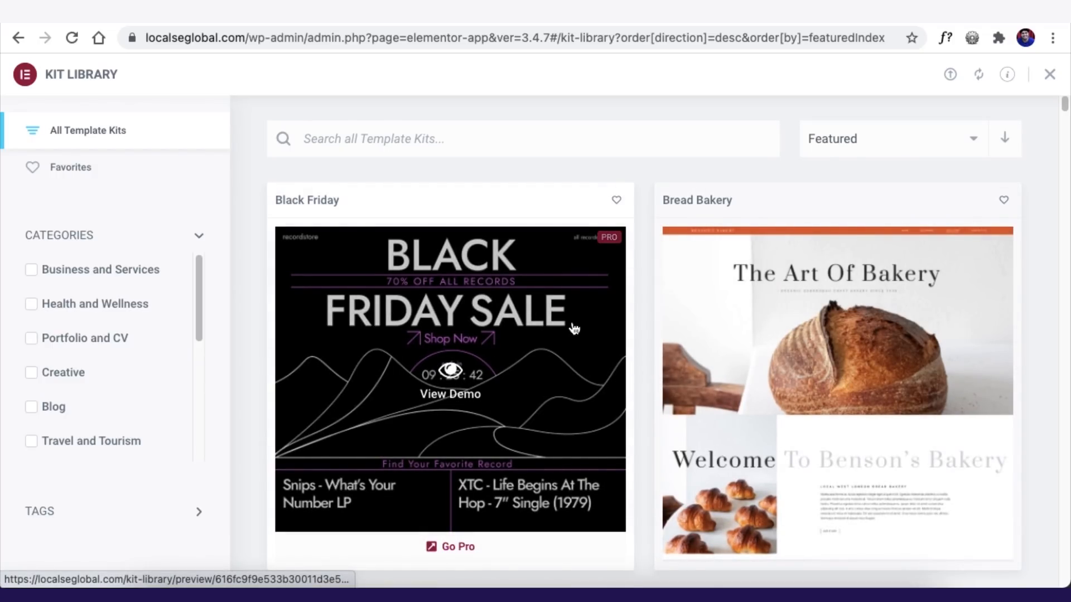
pyautogui.scroll(-2, 658, 343)
pyautogui.scroll(-10, 687, 344)
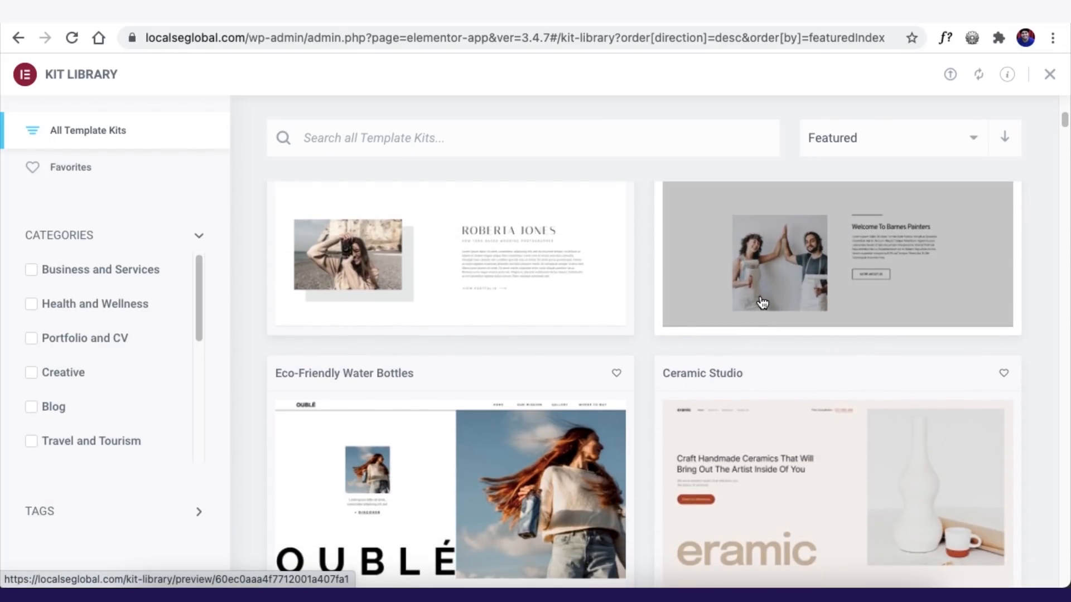
pyautogui.scroll(6, 758, 324)
pyautogui.scroll(-1, 775, 330)
pyautogui.moveTo(774, 334)
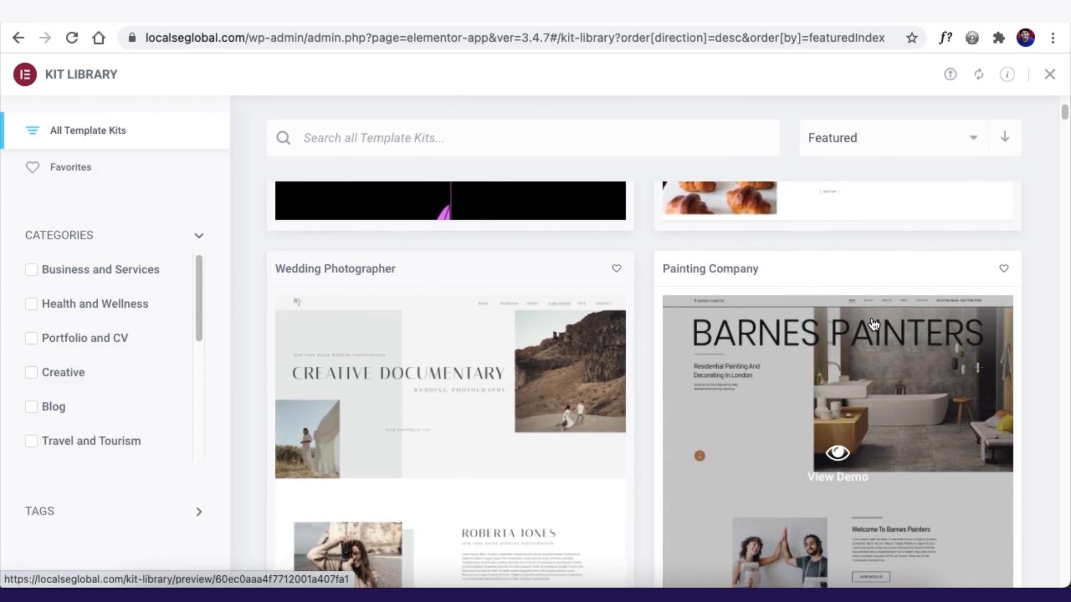
pyautogui.scroll(-1, 857, 332)
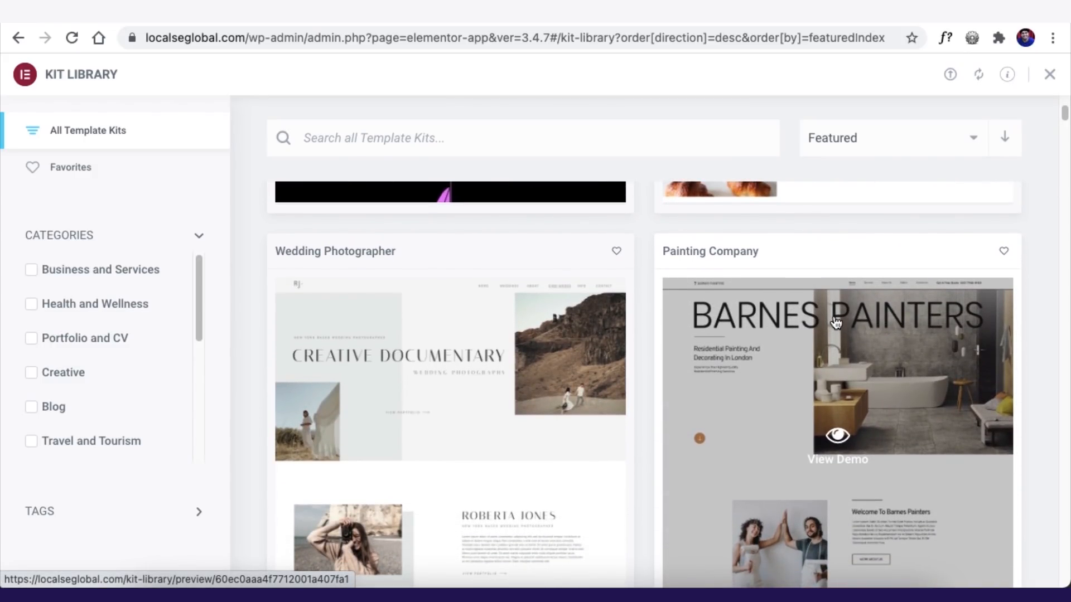
pyautogui.scroll(-1, 835, 324)
pyautogui.scroll(-10, 836, 322)
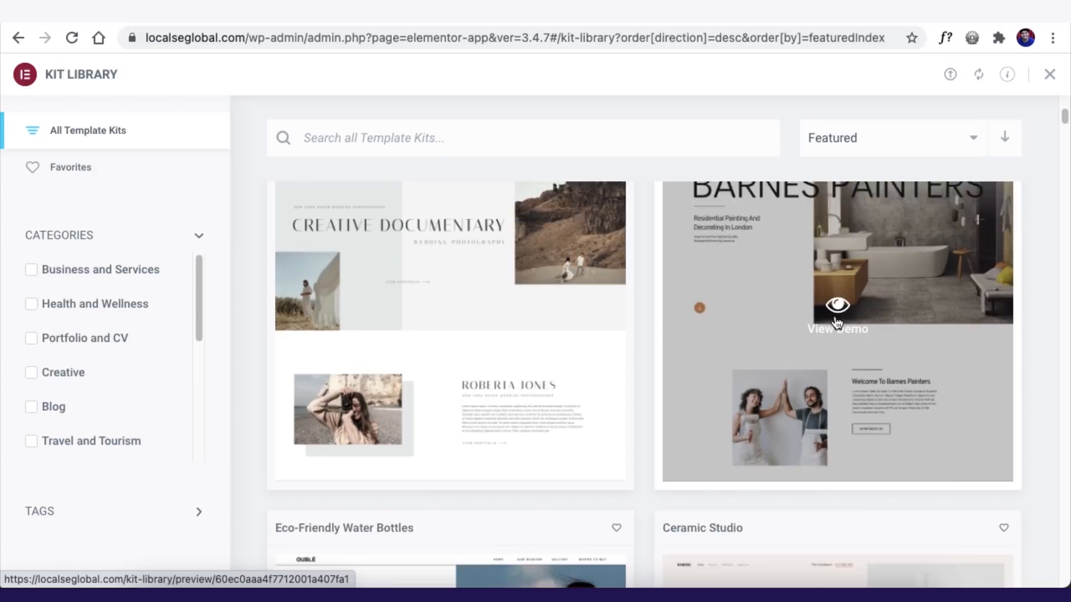
pyautogui.scroll(8, 837, 323)
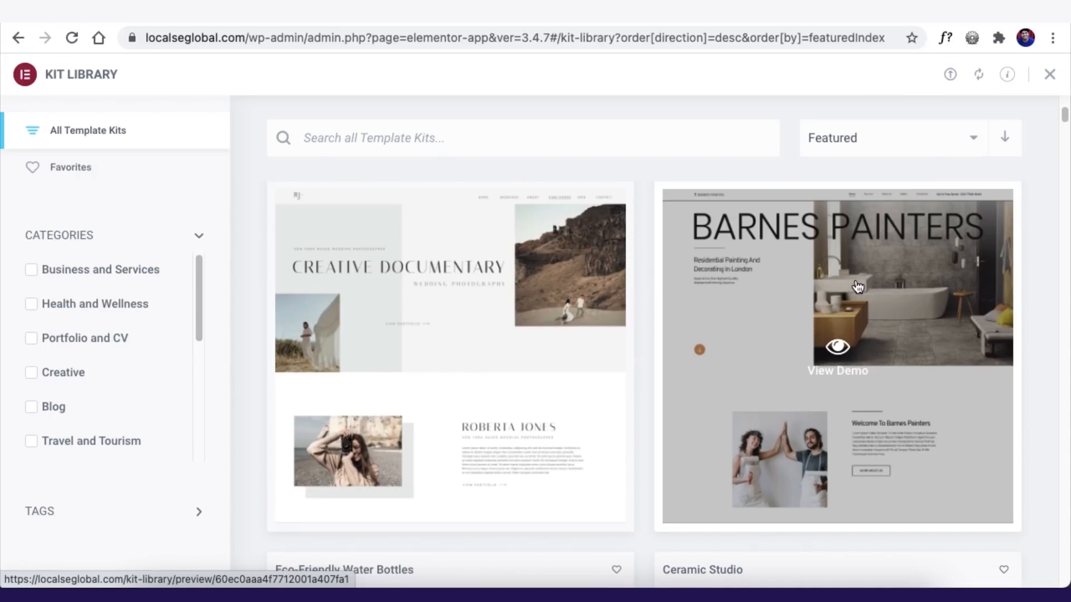
pyautogui.click(831, 275)
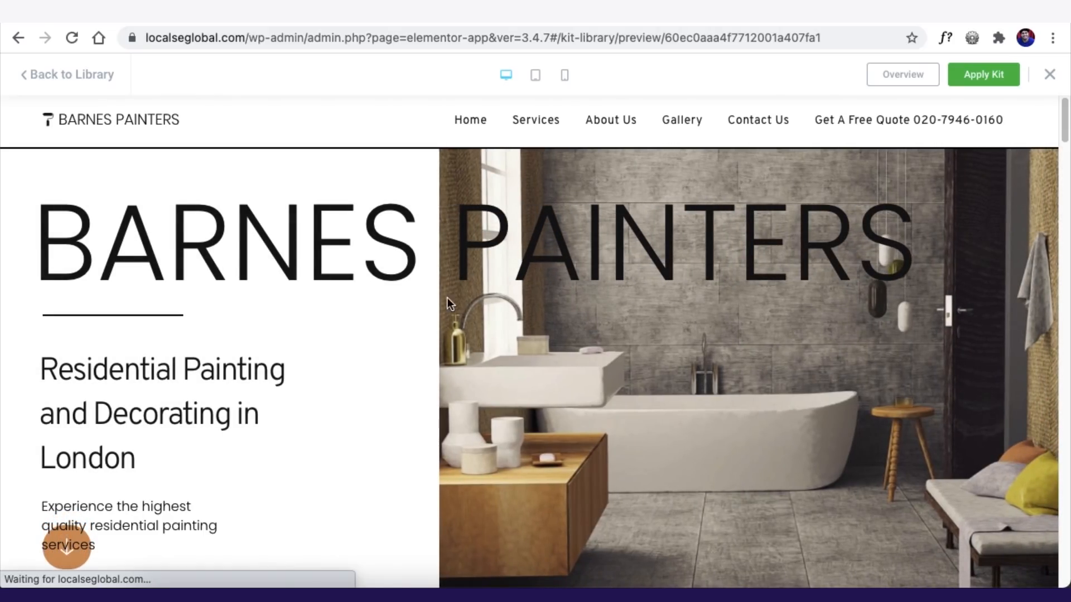
# - Scroll through the Barnes Painters kit preview and view it at tablet and phone sizes
pyautogui.scroll(-4, 411, 317)
pyautogui.scroll(-8, 399, 325)
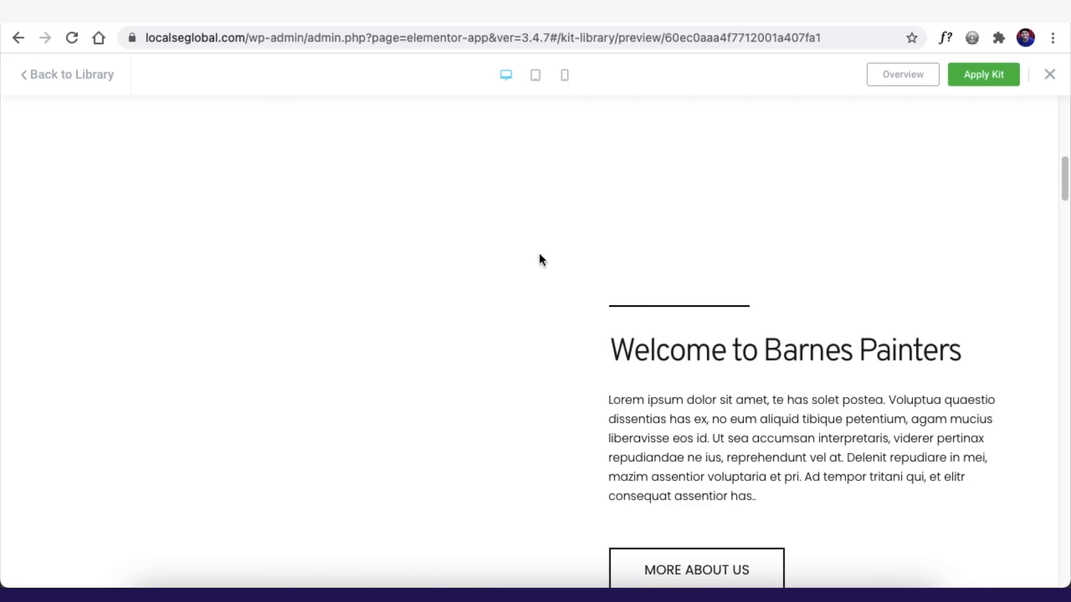
pyautogui.scroll(-3, 558, 256)
pyautogui.scroll(-5, 496, 329)
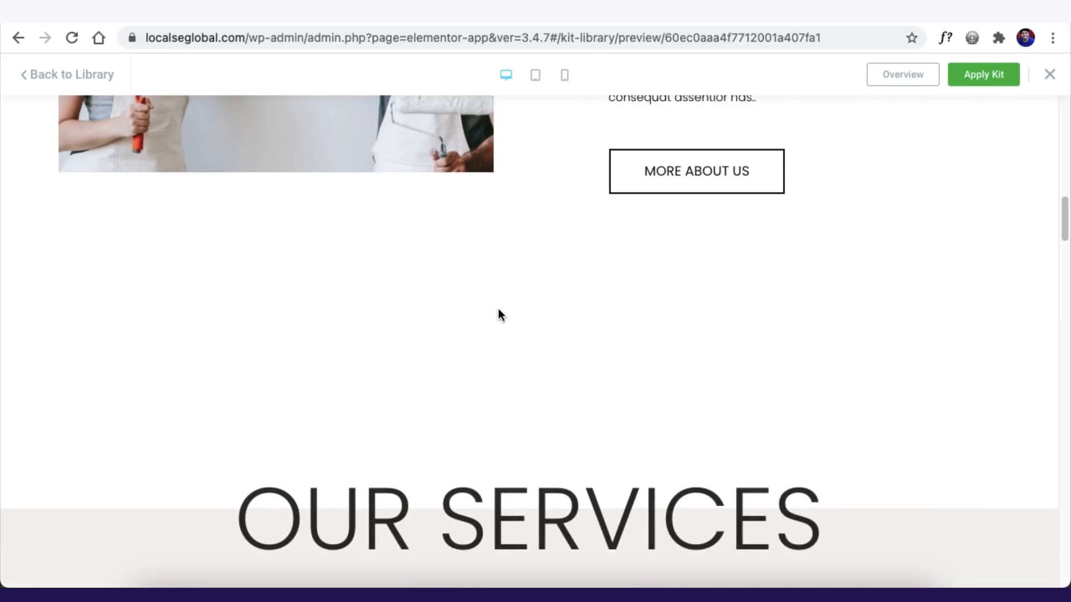
pyautogui.scroll(3, 498, 312)
pyautogui.scroll(10, 497, 307)
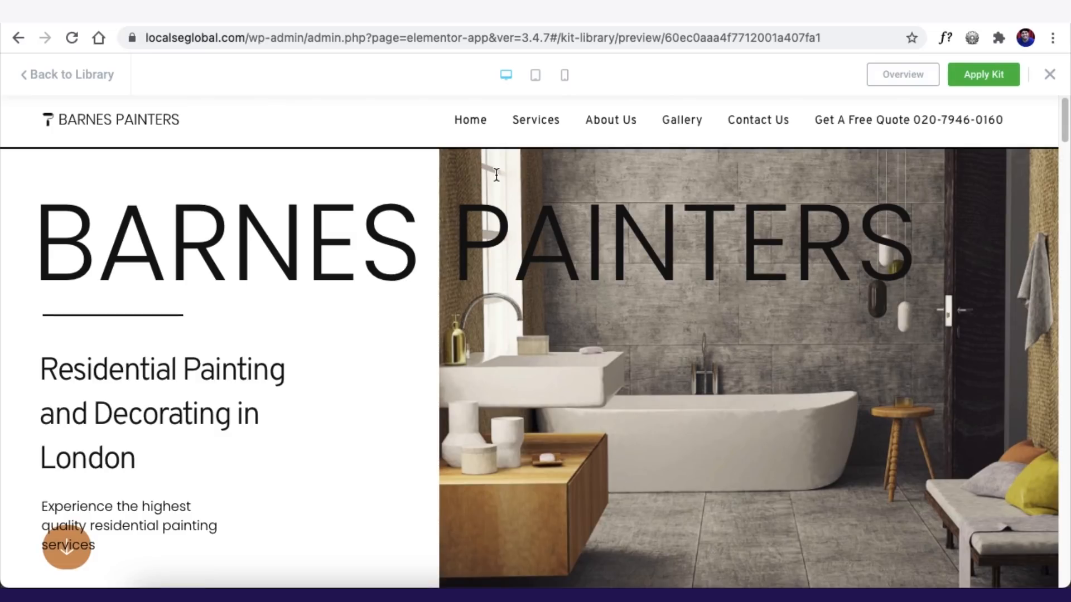
pyautogui.click(534, 81)
pyautogui.click(566, 84)
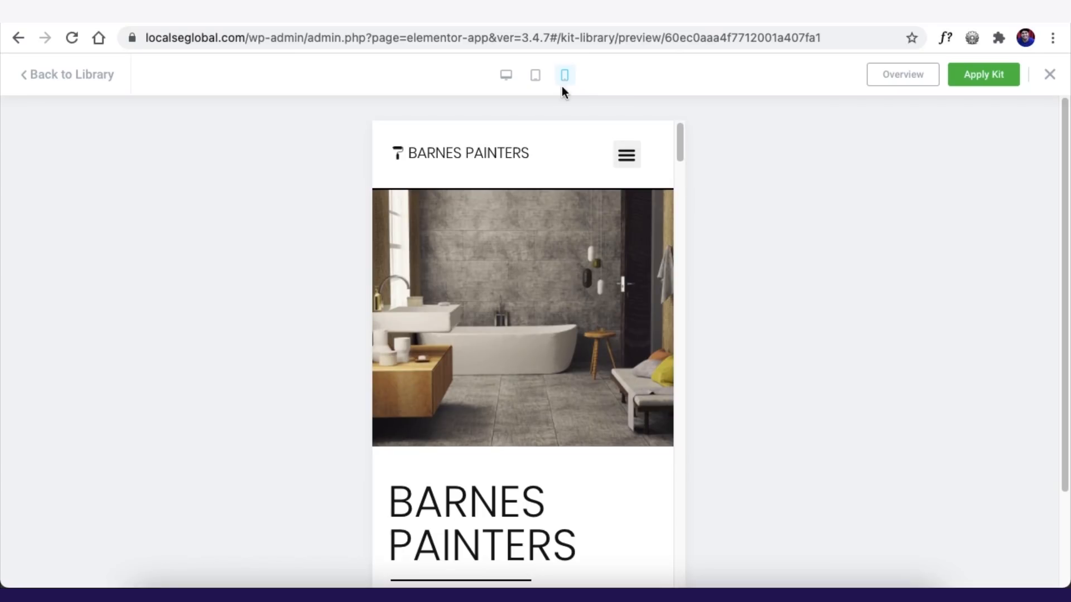
# - Return the preview to desktop width and apply the Barnes Painters kit
pyautogui.scroll(-15, 545, 173)
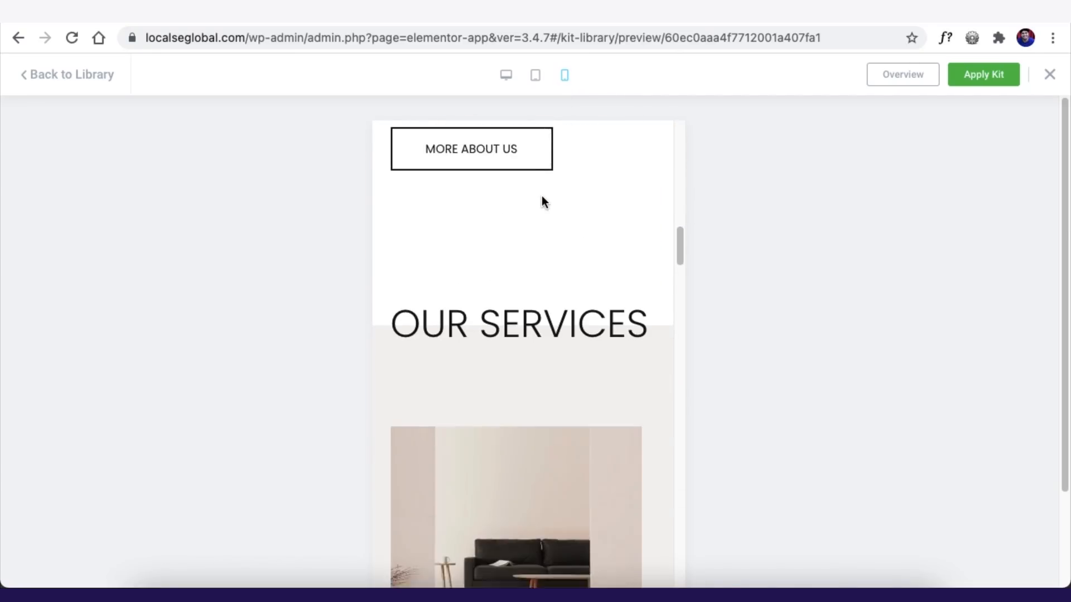
pyautogui.scroll(15, 544, 201)
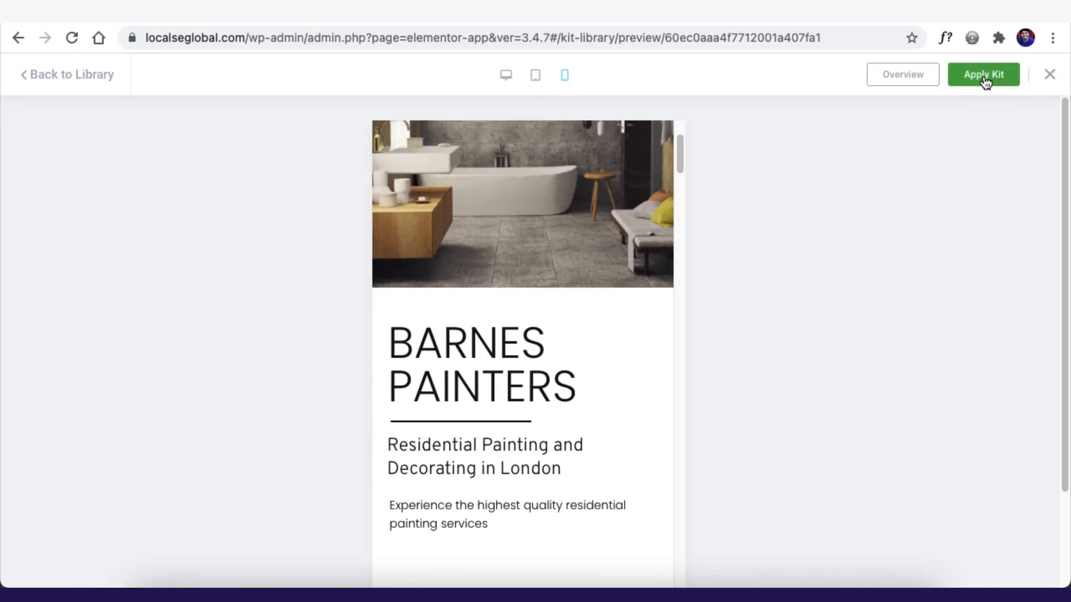
pyautogui.click(506, 75)
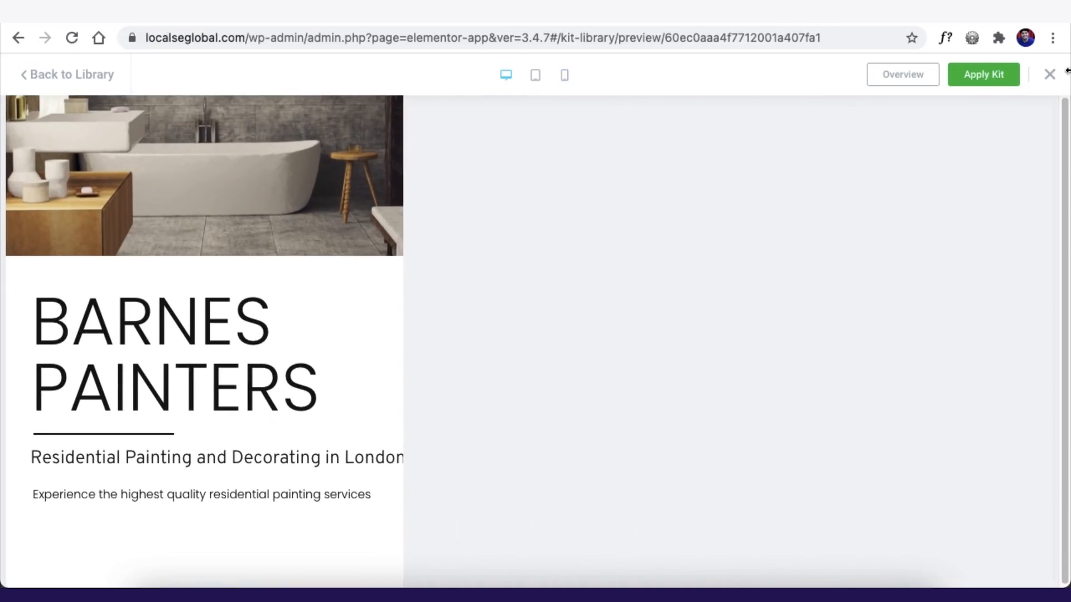
pyautogui.click(982, 77)
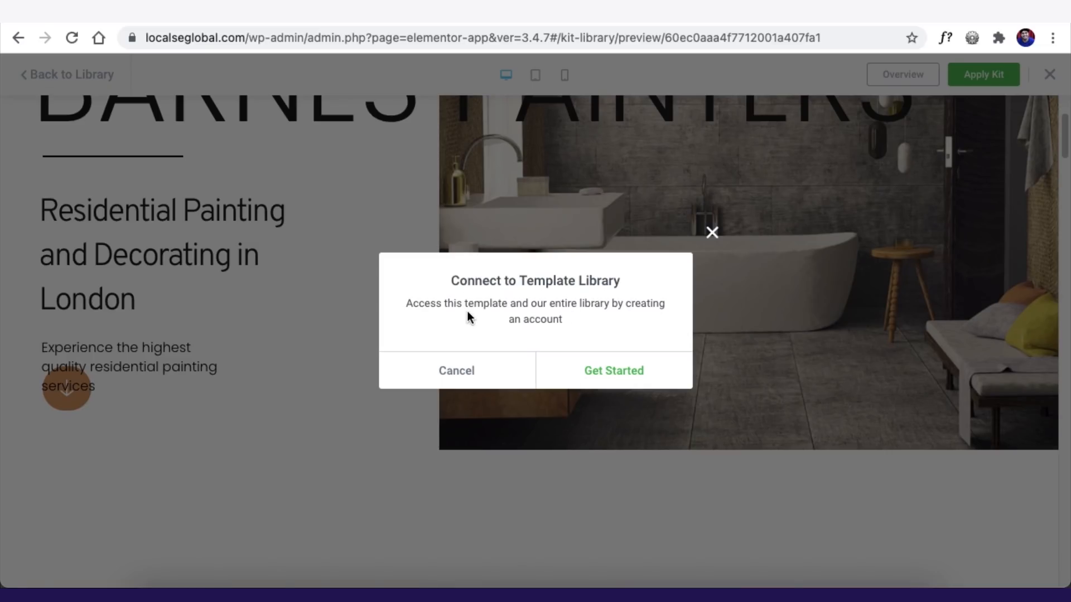
# - Connect the site on my.elementor.com and import templates, content and site settings
pyautogui.click(600, 371)
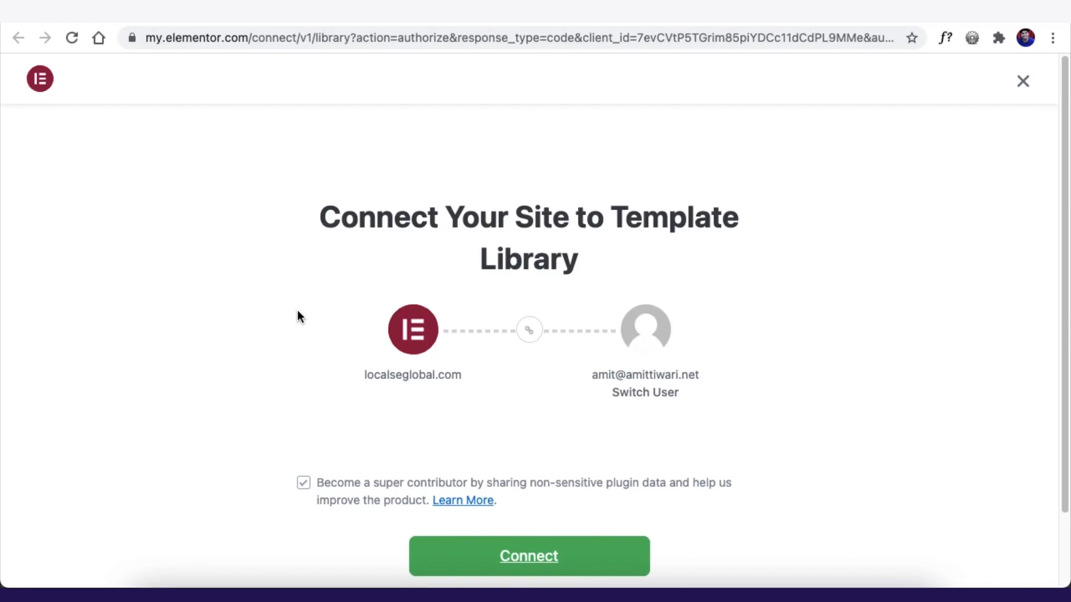
pyautogui.scroll(-3, 297, 310)
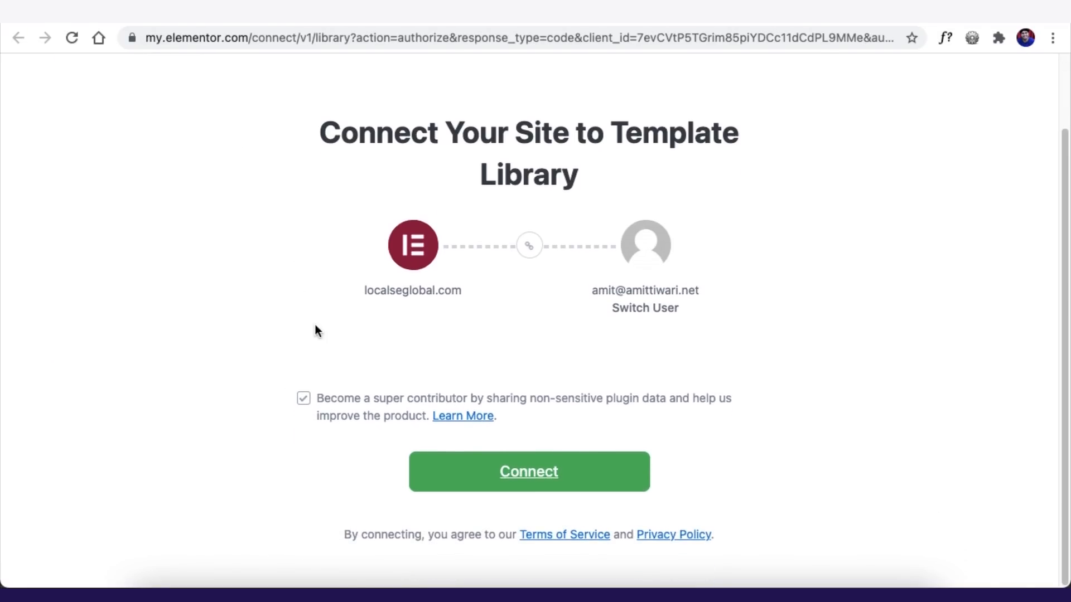
pyautogui.click(523, 476)
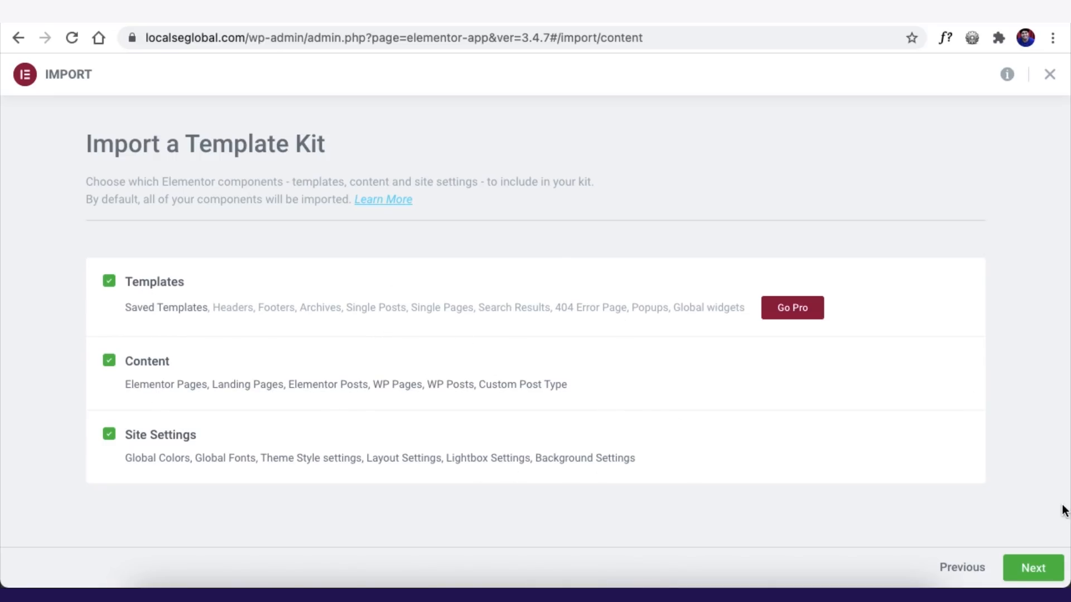
pyautogui.click(1032, 571)
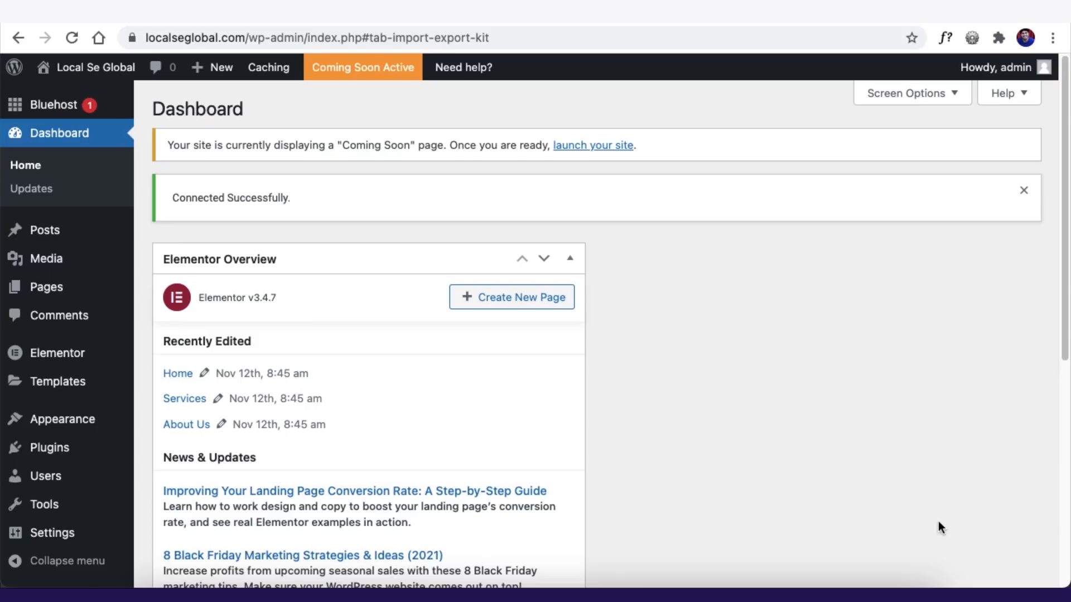
# - Open the live Barnes Painters site in a new tab and scroll its home page
pyautogui.moveTo(108, 72)
pyautogui.rightClick(62, 100)
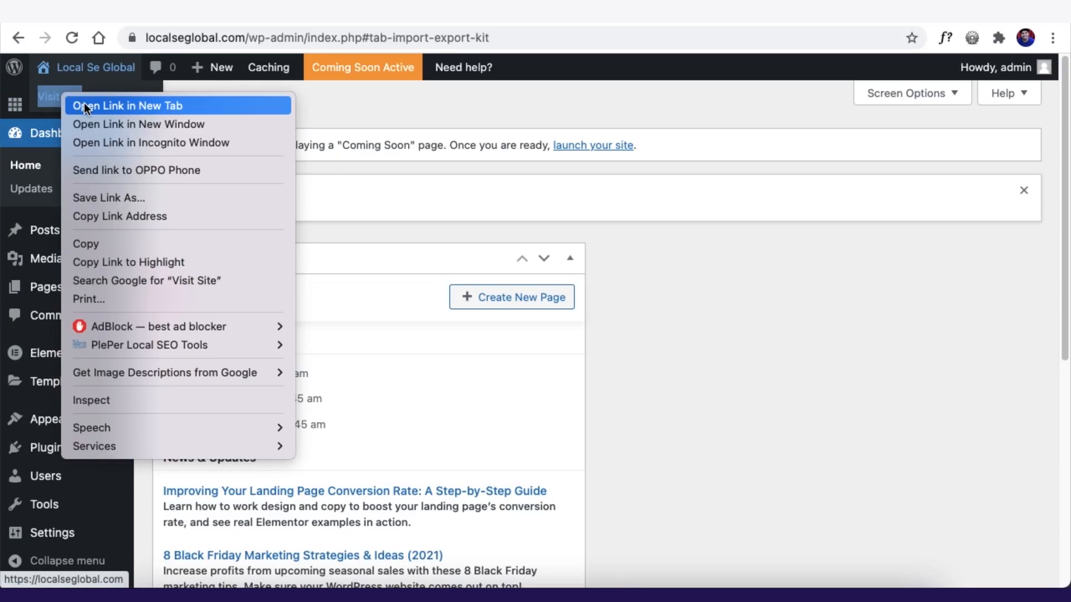
pyautogui.click(84, 106)
pyautogui.hotkey('ctrl', 'Tab')
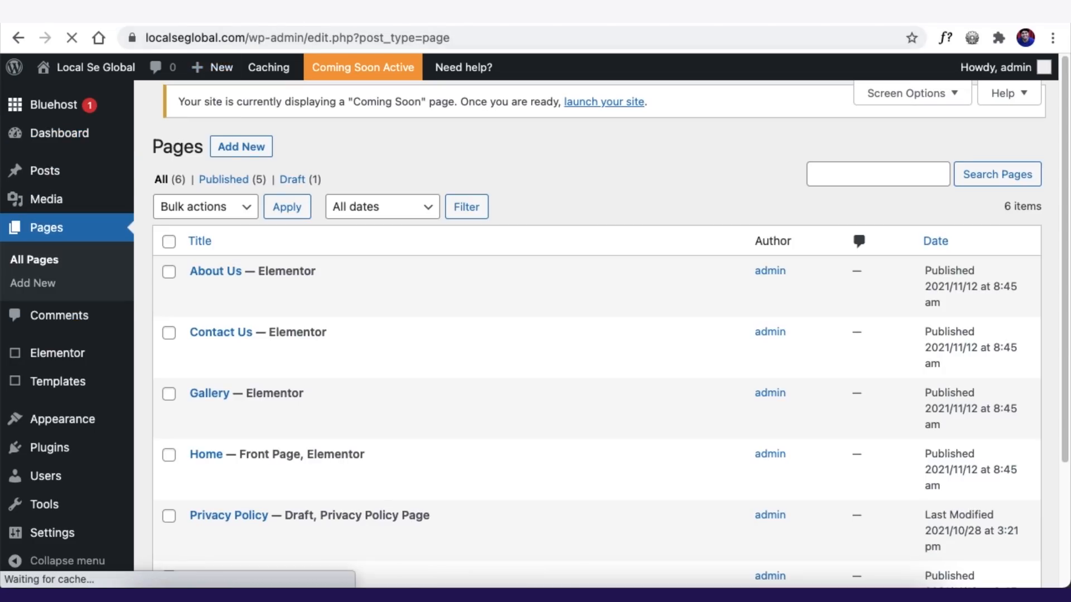
pyautogui.scroll(-3, 484, 335)
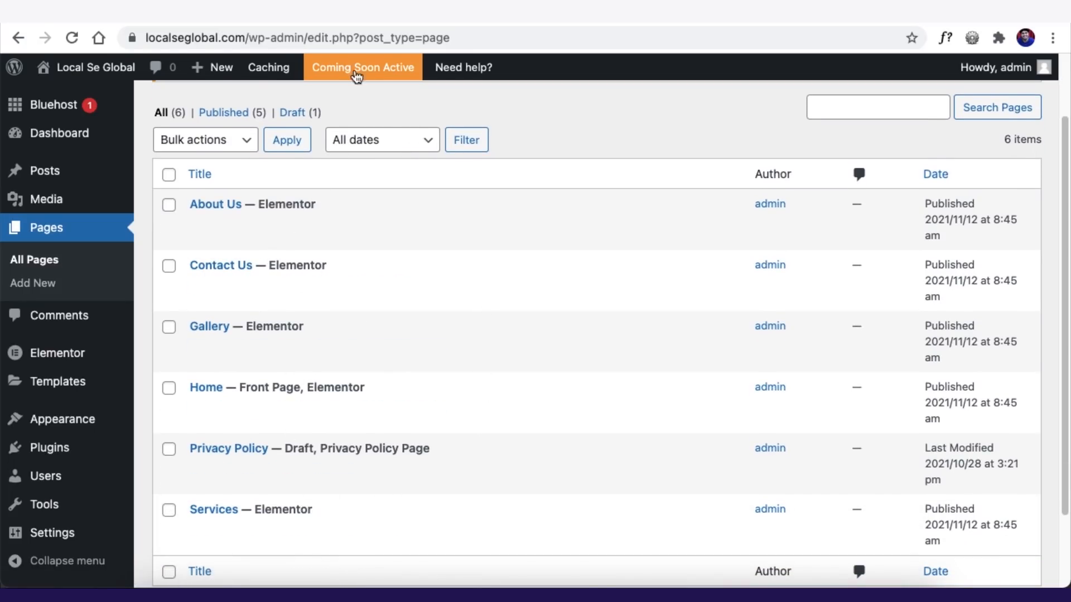
pyautogui.click(380, 15)
pyautogui.scroll(3, 244, 266)
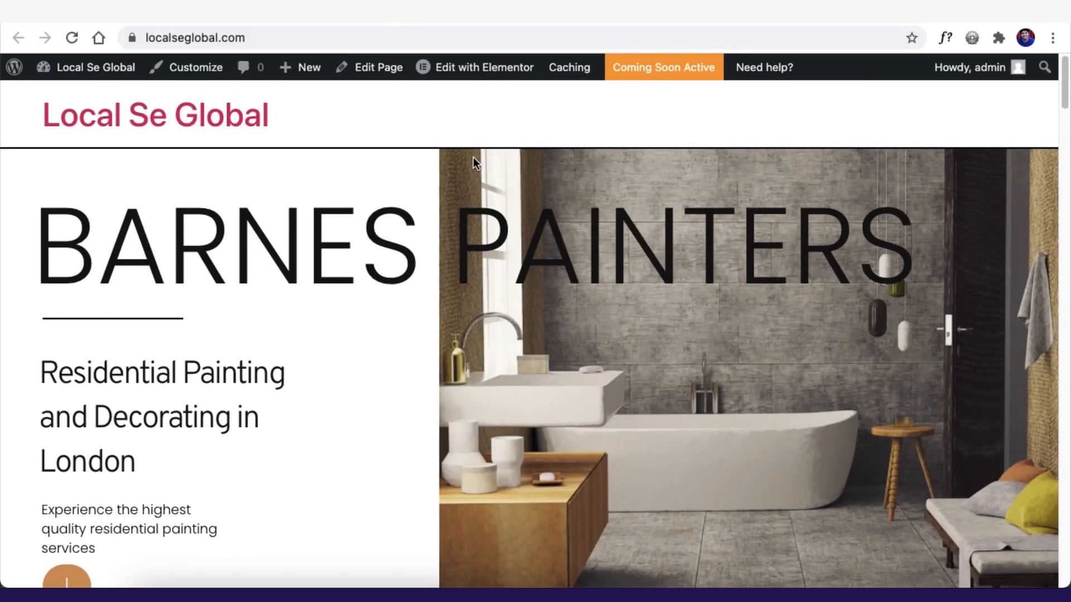
pyautogui.moveTo(476, 70)
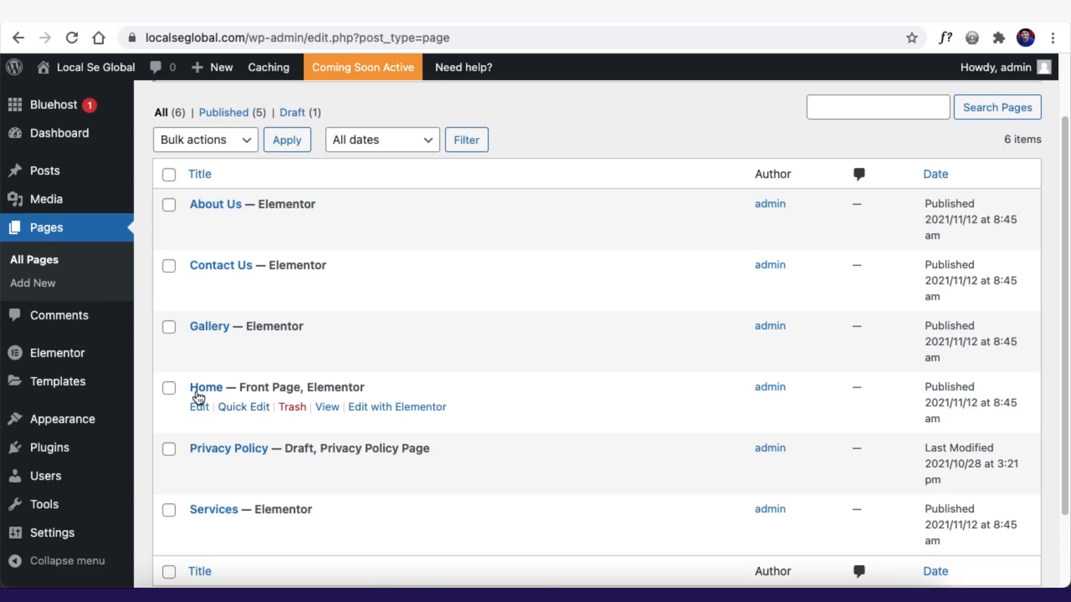
# - Open the Home page in Elementor and float the Navigator panel over the page
pyautogui.click(390, 408)
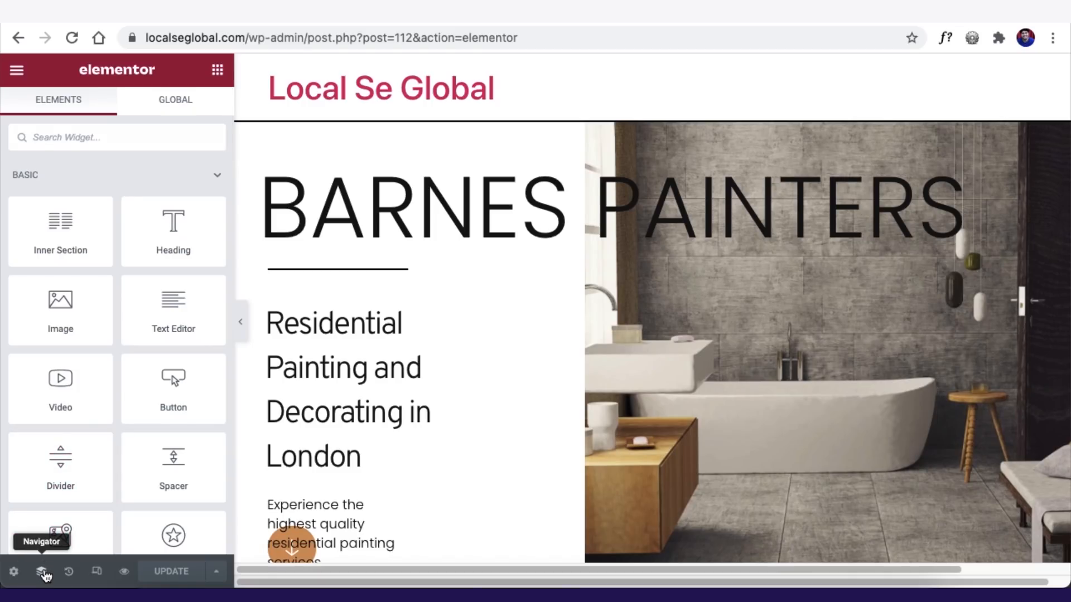
pyautogui.click(43, 573)
pyautogui.moveTo(894, 145); pyautogui.dragTo(915, 220)
pyautogui.moveTo(937, 72); pyautogui.dragTo(816, 162)
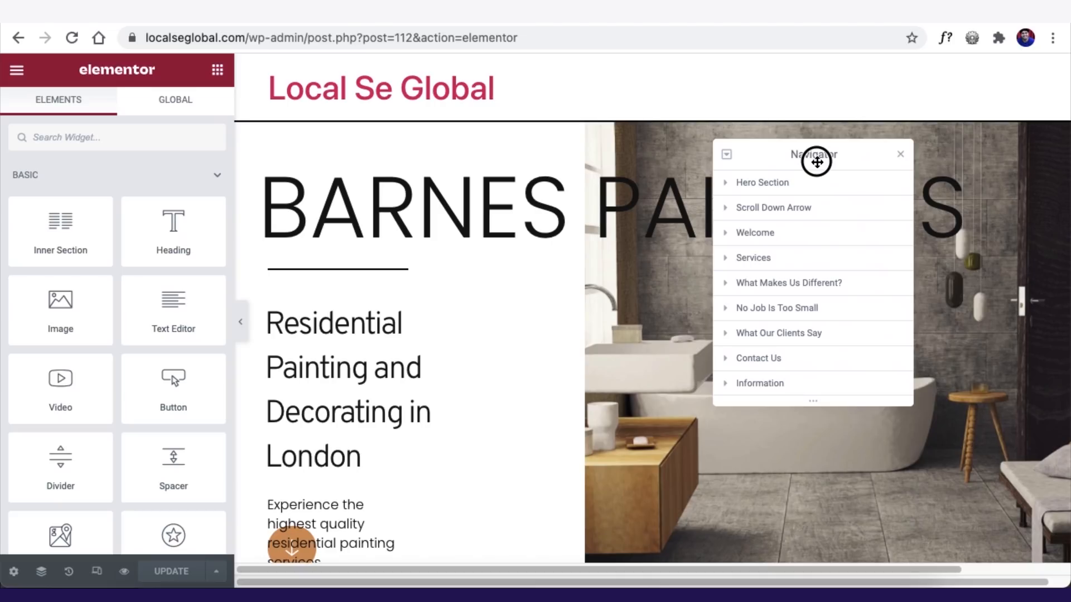
pyautogui.moveTo(817, 161); pyautogui.dragTo(856, 176)
# - Expand the Hero Section down through its column, Inner Section and inner column in the Navigator
pyautogui.click(803, 197)
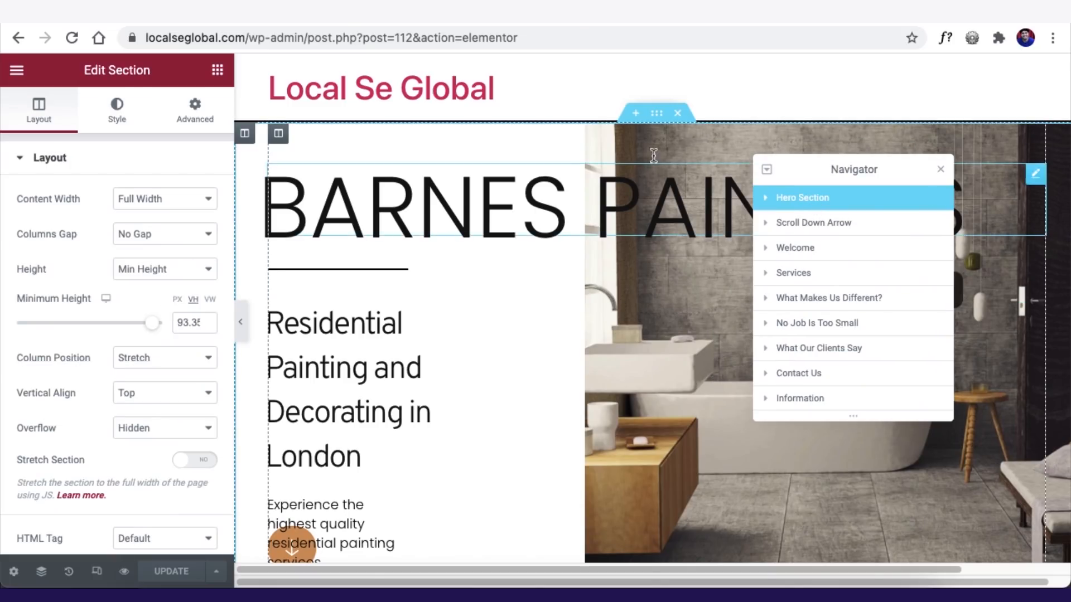
pyautogui.click(766, 198)
pyautogui.click(809, 223)
pyautogui.click(773, 222)
pyautogui.click(820, 248)
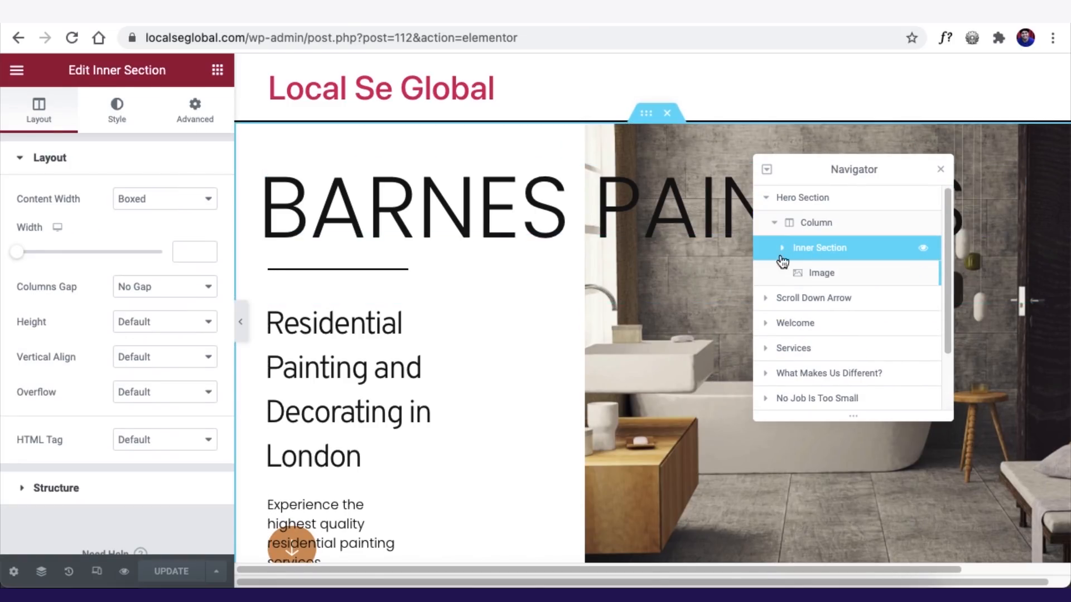
pyautogui.click(783, 248)
pyautogui.click(833, 272)
# - Close the Navigator and select the BARNES PAINTERS hero heading
pyautogui.click(940, 169)
pyautogui.click(656, 113)
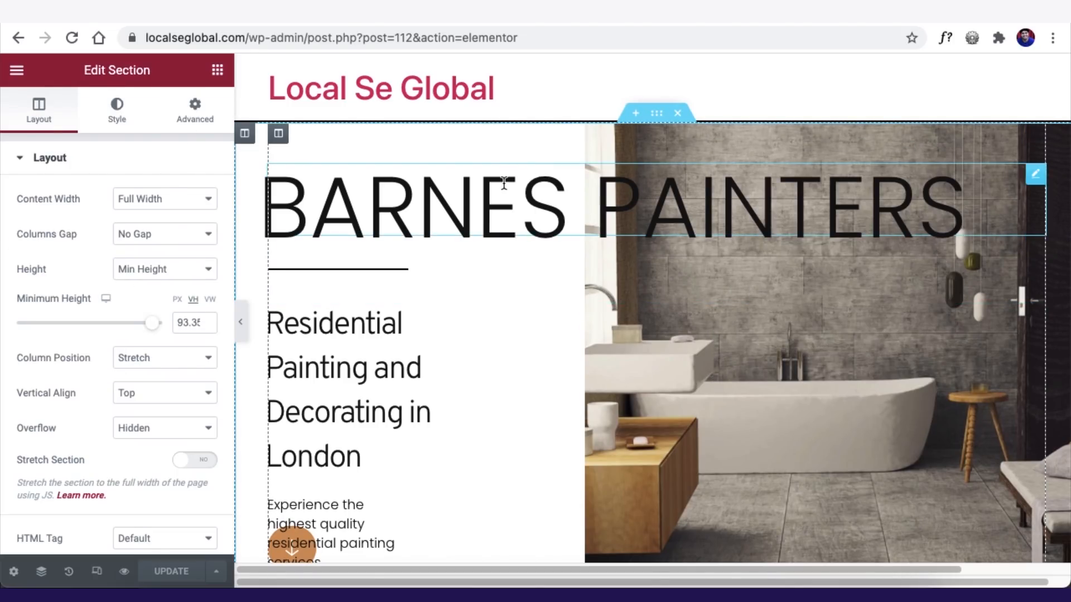
pyautogui.scroll(-1, 423, 303)
pyautogui.click(495, 161)
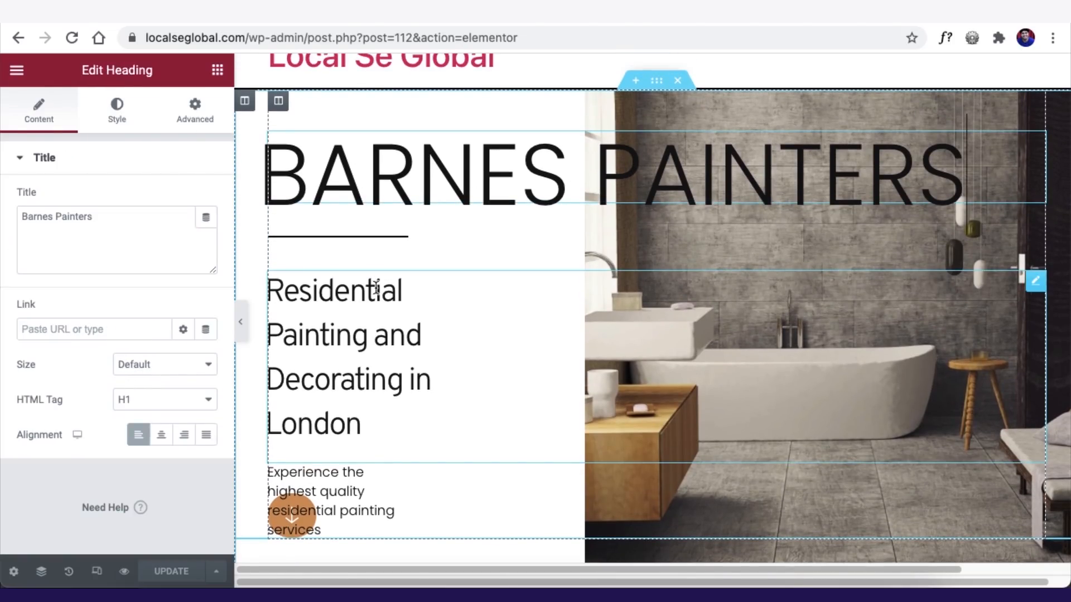
# - Replace the heading title Barnes Painters with 'Local Se Global', keeping the H1 tag
pyautogui.scroll(1, 377, 285)
pyautogui.moveTo(136, 217); pyautogui.dragTo(3, 205)
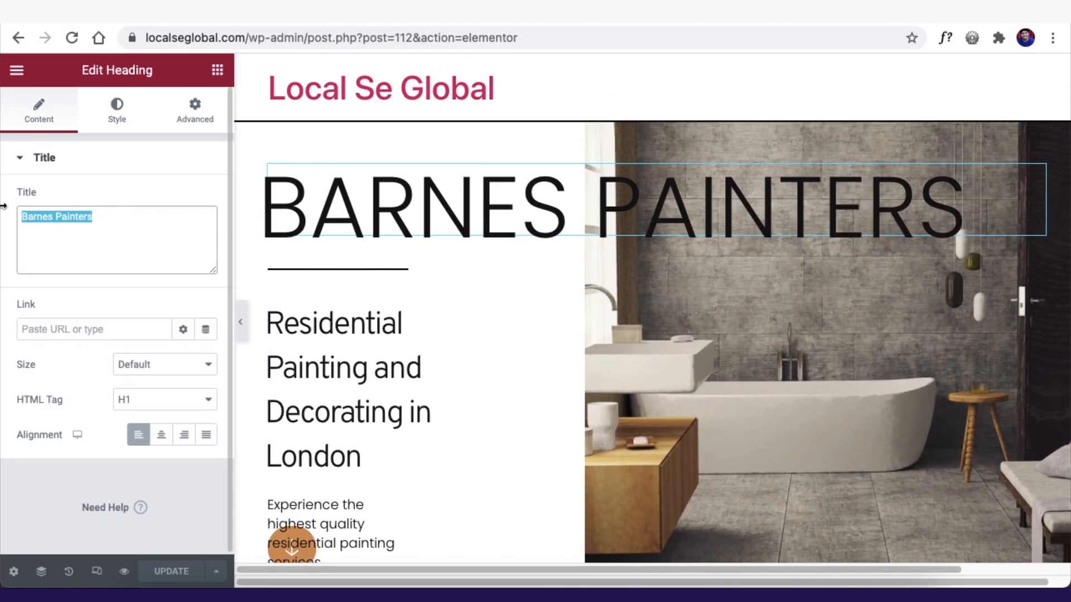
pyautogui.click(553, 219)
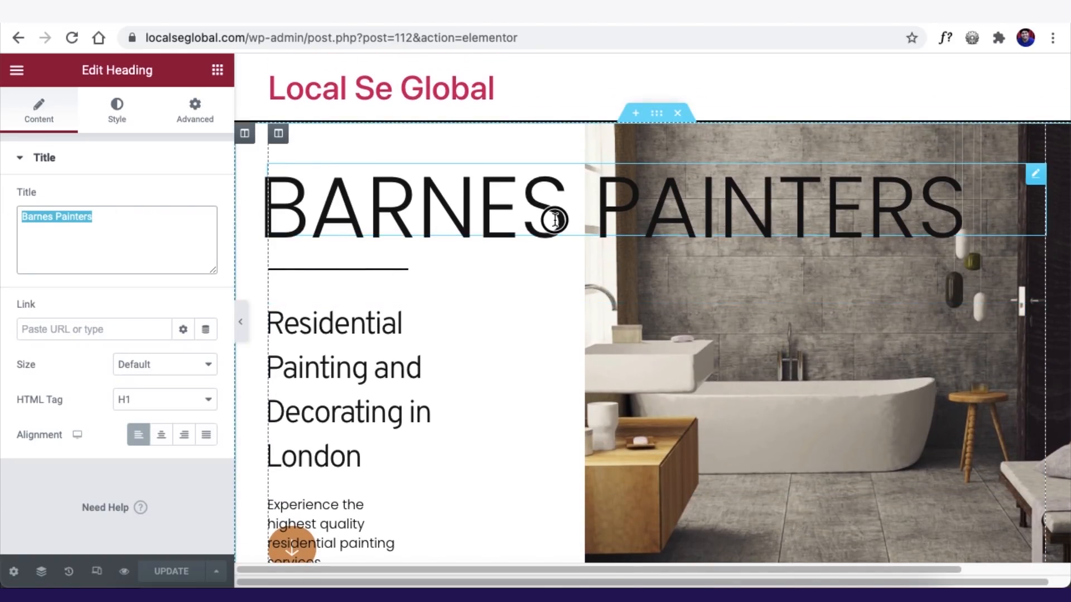
pyautogui.click(105, 214)
pyautogui.moveTo(95, 214); pyautogui.dragTo(15, 209)
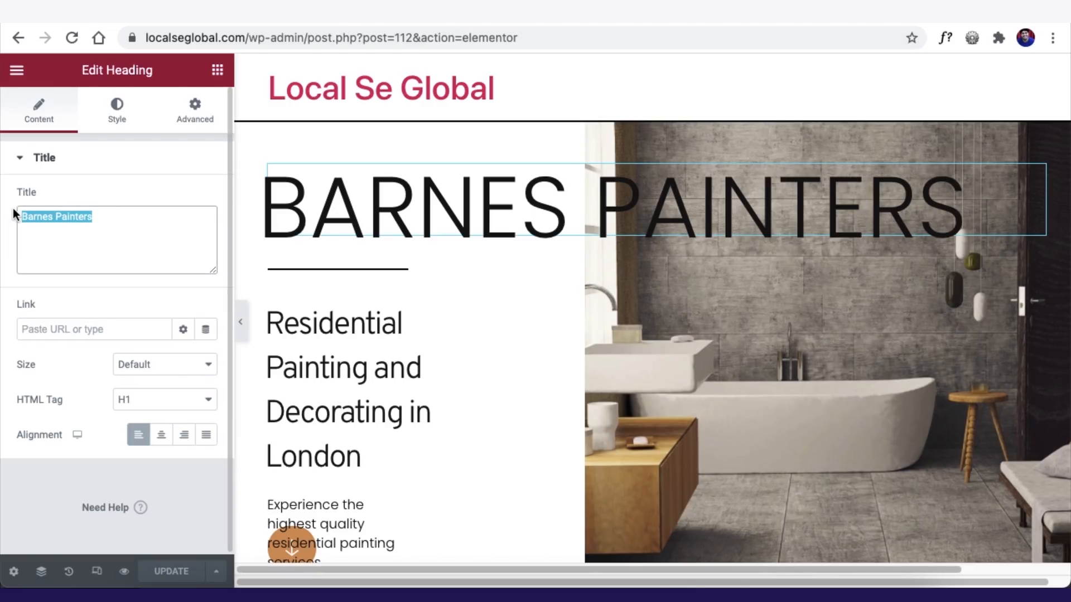
pyautogui.write('Local Se Global')
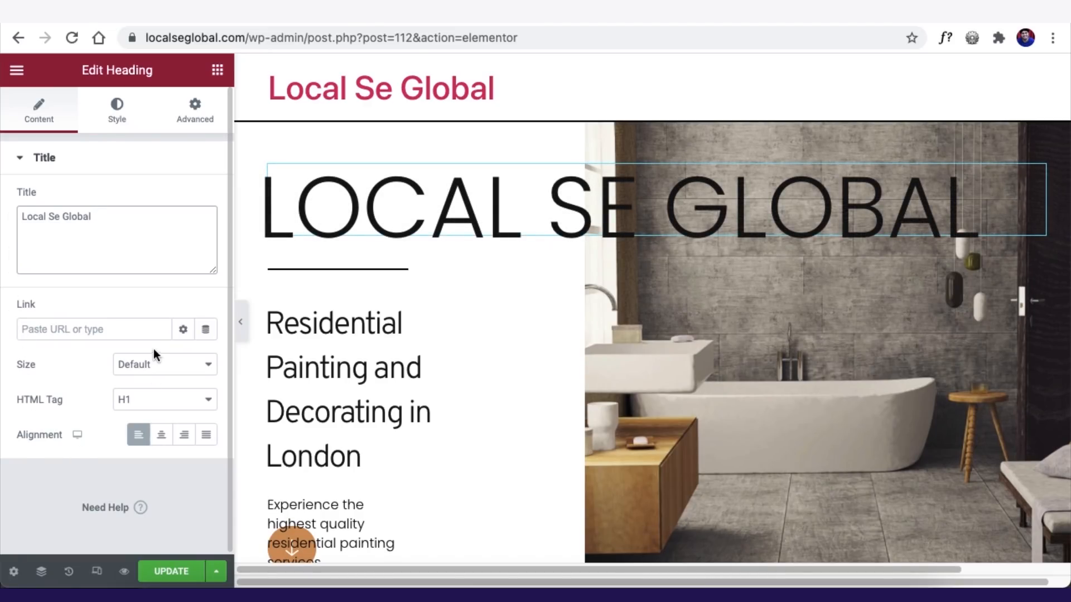
pyautogui.click(142, 401)
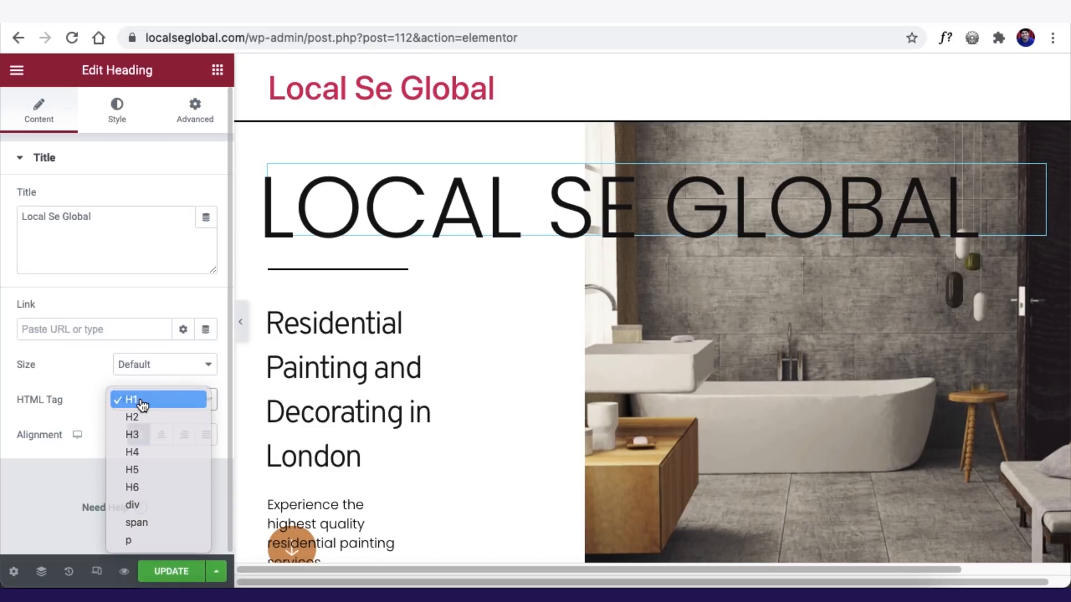
pyautogui.click(139, 402)
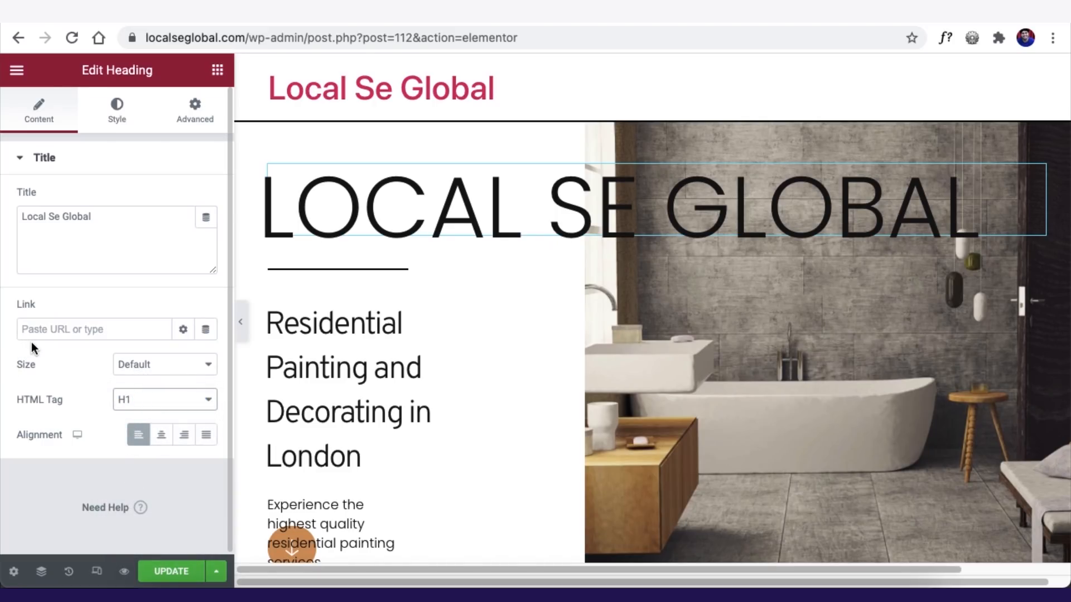
# - Change the heading's Typography Transform from Uppercase to Default
pyautogui.click(110, 116)
pyautogui.click(110, 117)
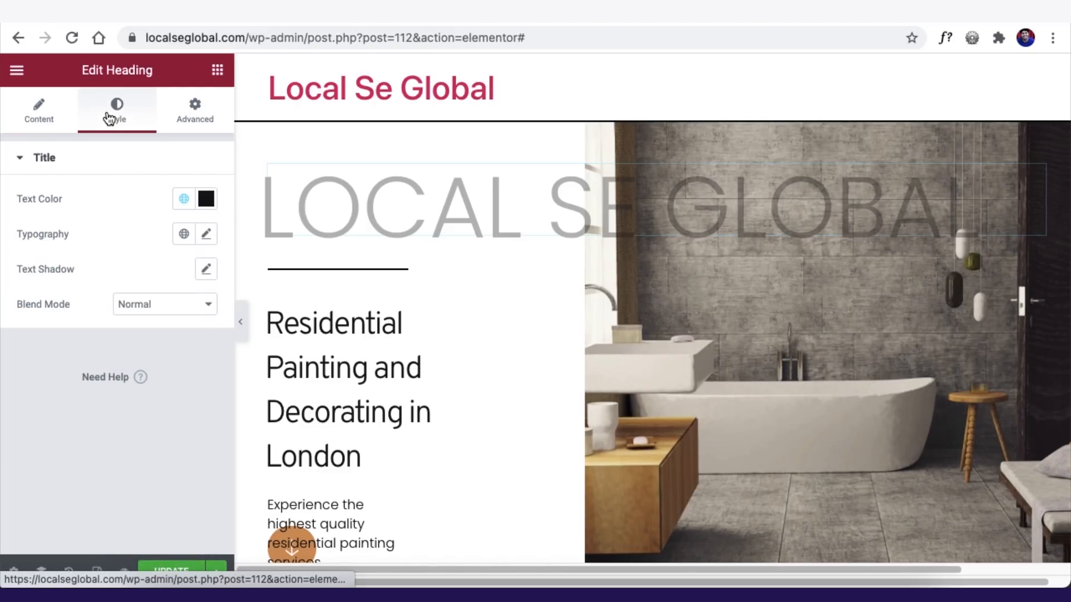
pyautogui.click(204, 235)
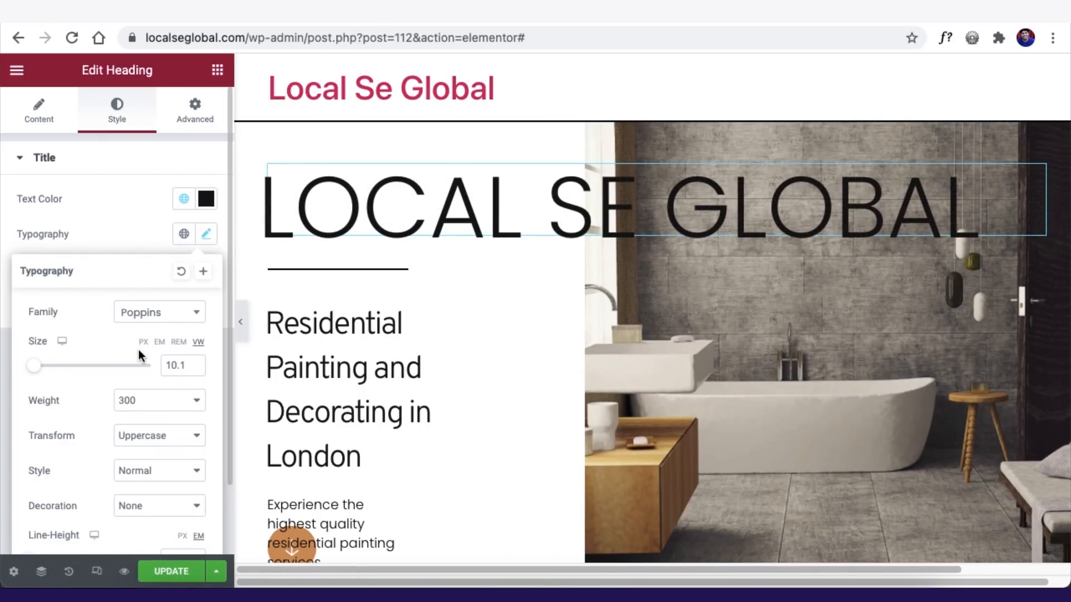
pyautogui.click(132, 440)
pyautogui.click(154, 417)
# - Change the Residential Painting subheading to 'Sell Your Products Globally From Your Home'
pyautogui.click(87, 422)
pyautogui.click(115, 205)
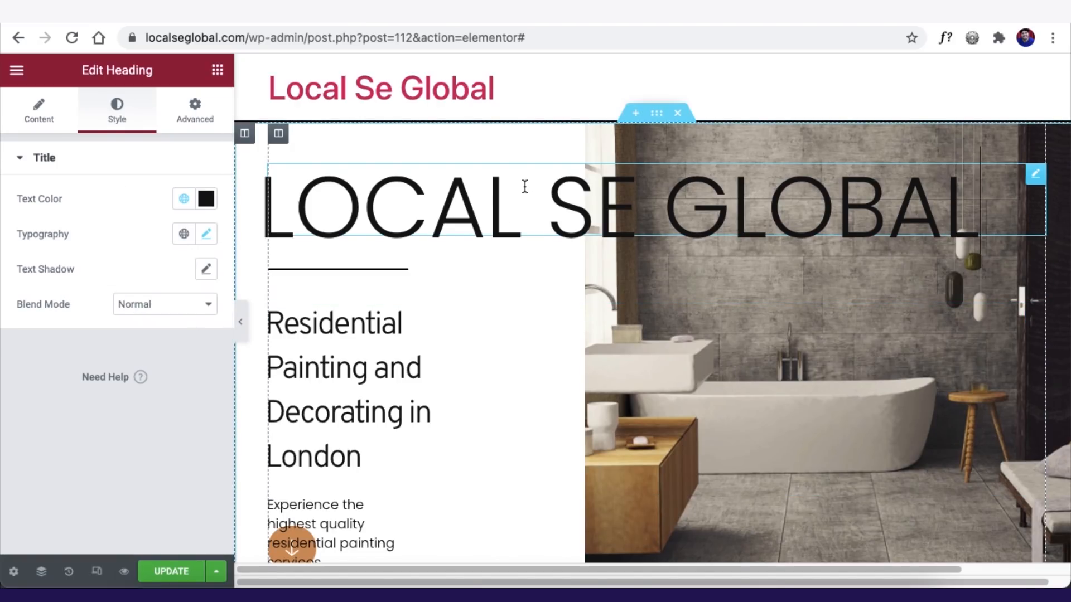
pyautogui.click(36, 118)
pyautogui.scroll(-1, 410, 351)
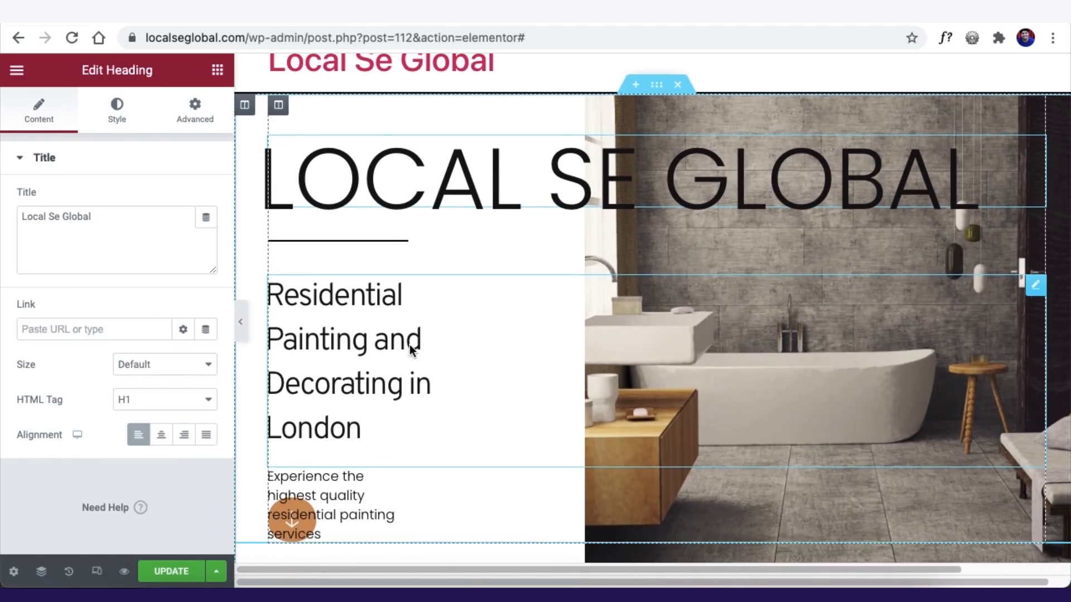
pyautogui.scroll(-2, 410, 350)
pyautogui.scroll(1, 390, 301)
pyautogui.click(446, 301)
pyautogui.moveTo(111, 237); pyautogui.dragTo(3, 209)
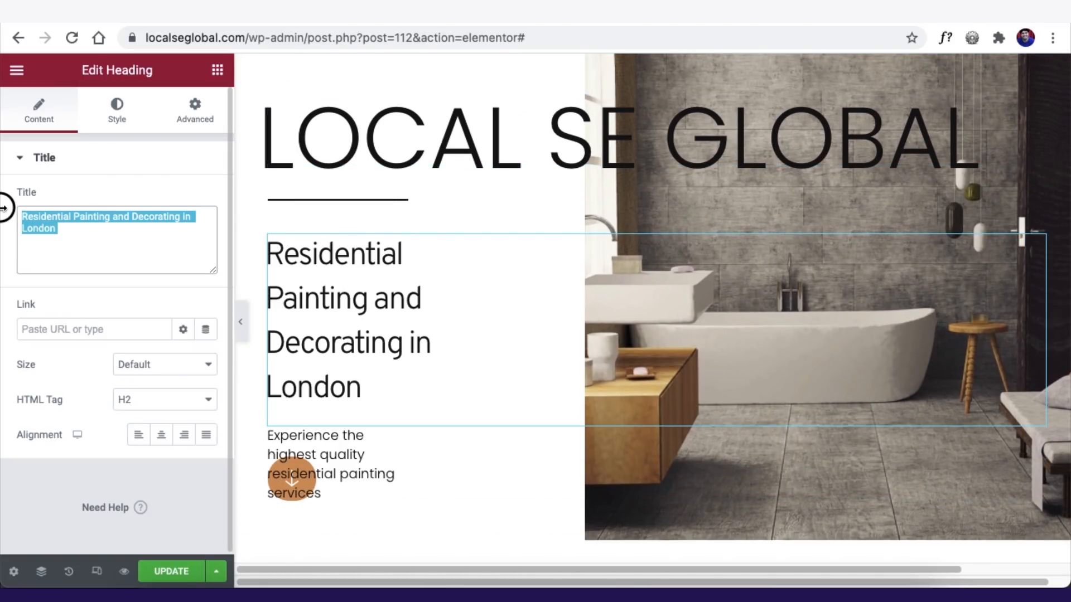
pyautogui.write('Sell Your Products Globally From')
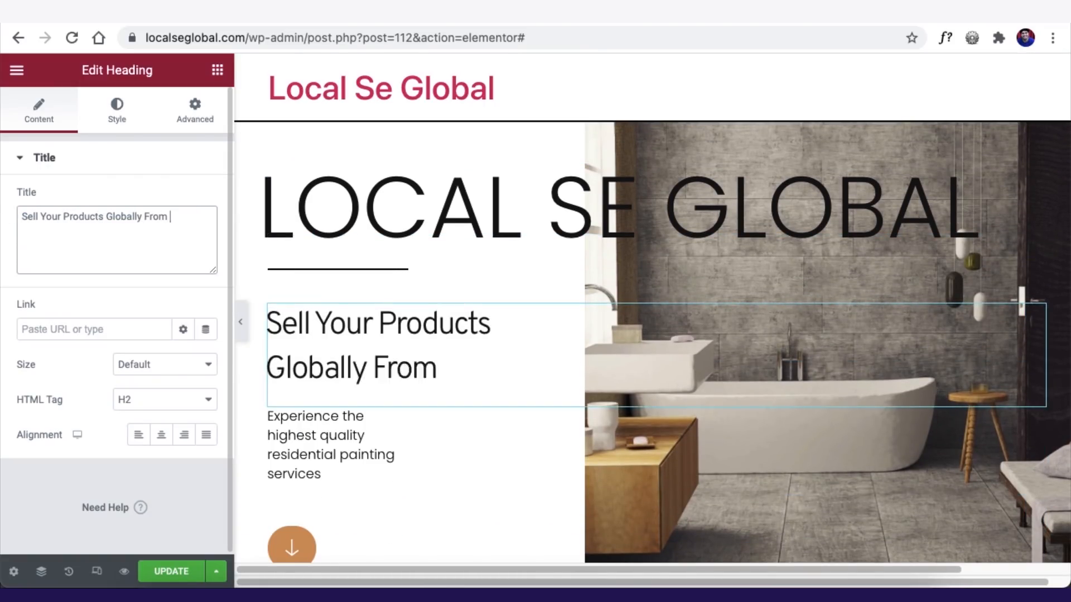
pyautogui.write(' Your Home')
# - Replace the paragraph text with 'Zero Commission On Your Sales' and hide the panel to preview
pyautogui.click(313, 441)
pyautogui.click(173, 383)
pyautogui.hotkey('ctrl', 'a')
pyautogui.write('Zero Commission On Your Sales')
pyautogui.scroll(-1, 674, 375)
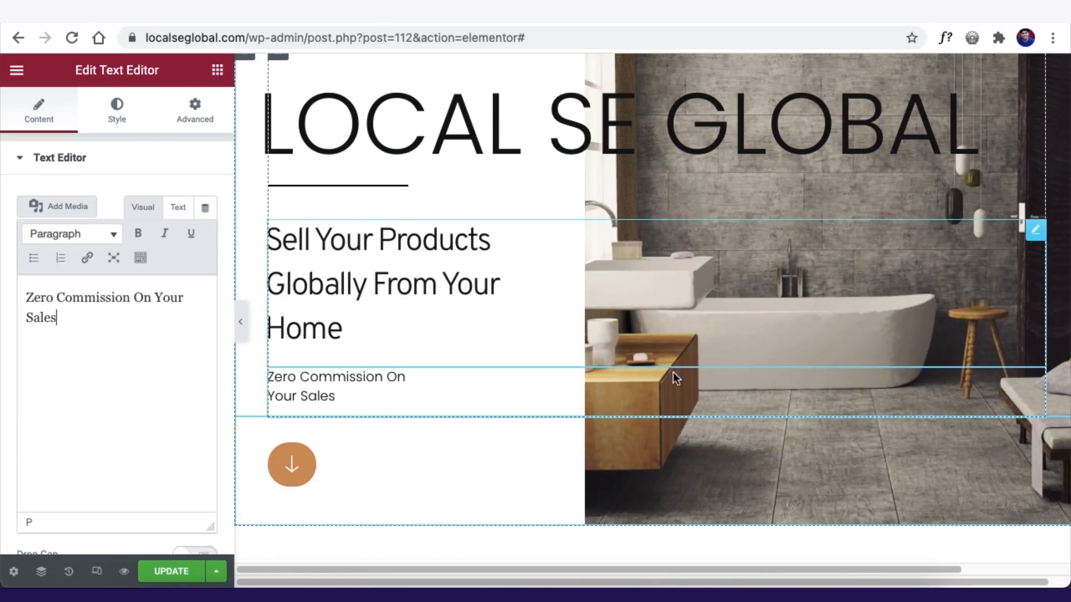
pyautogui.click(301, 456)
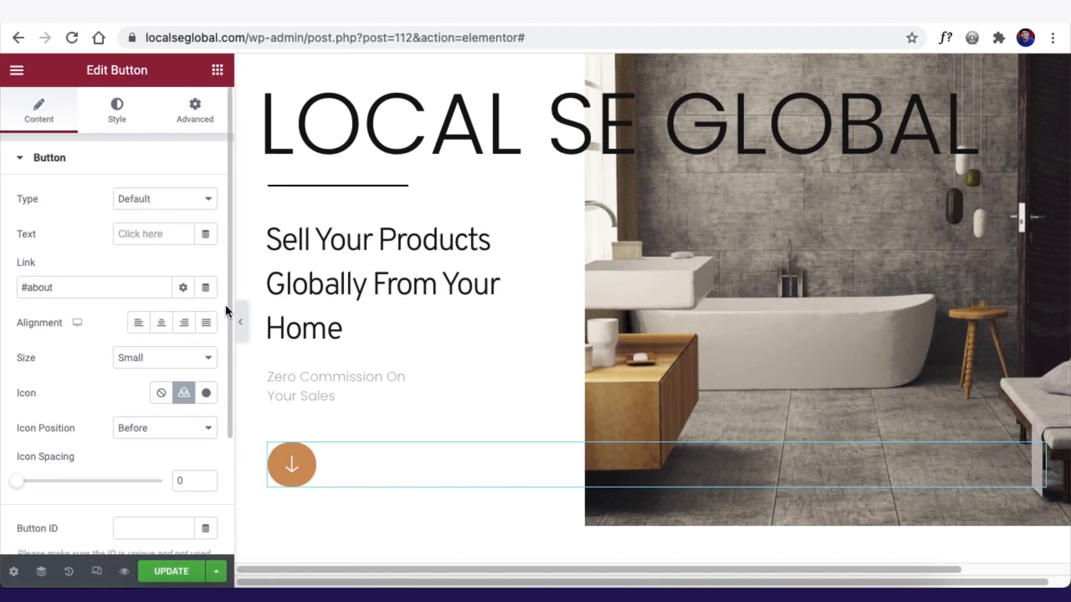
pyautogui.click(240, 322)
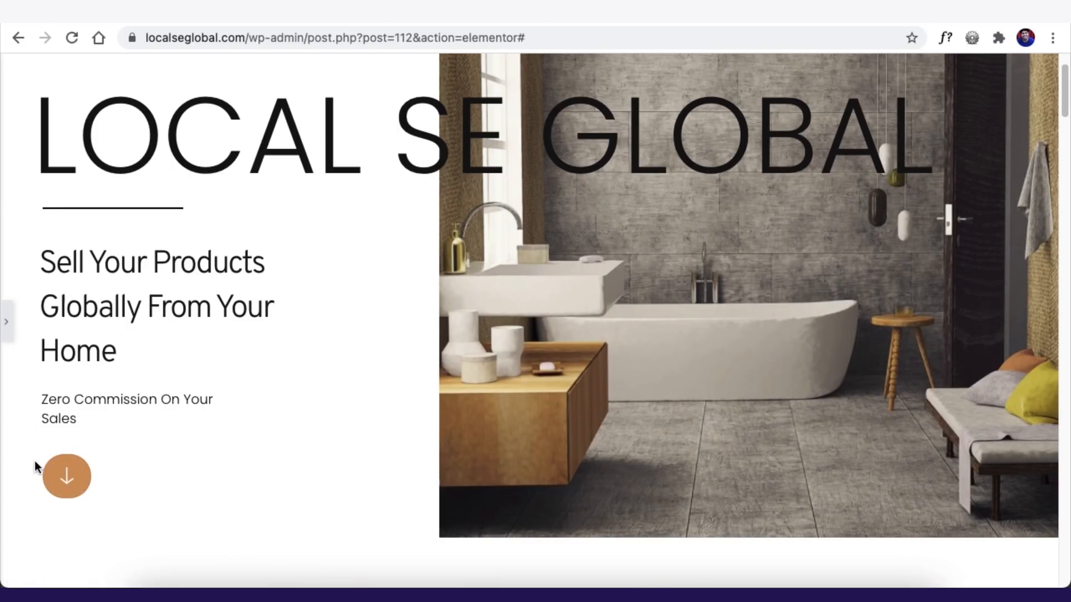
# - Update the Home page and scroll through the live site's Local Se Global hero and sections
pyautogui.click(6, 322)
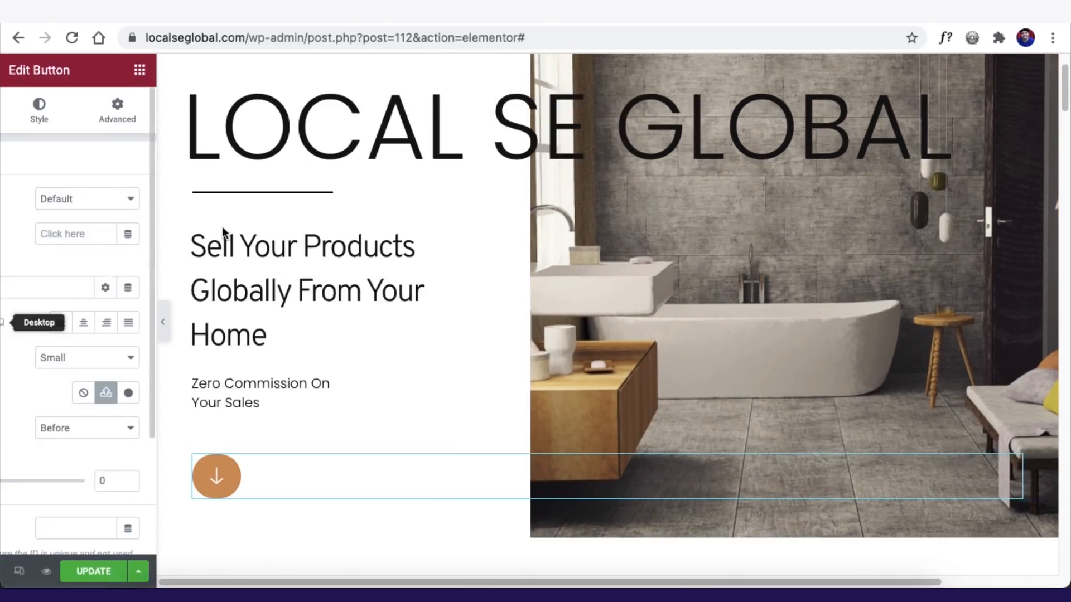
pyautogui.click(162, 570)
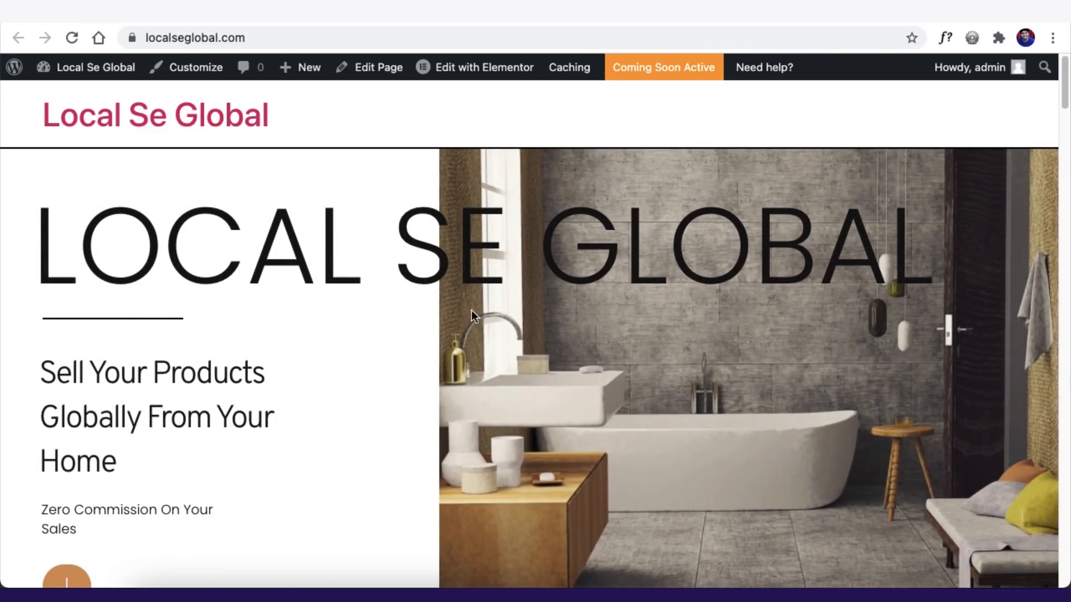
pyautogui.scroll(-2, 211, 335)
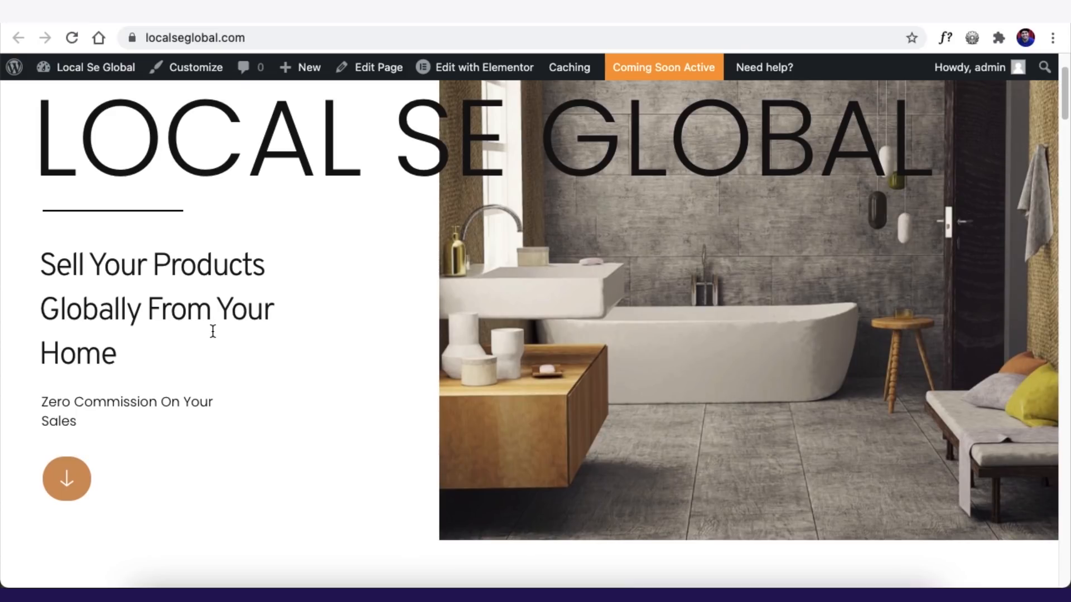
pyautogui.click(67, 478)
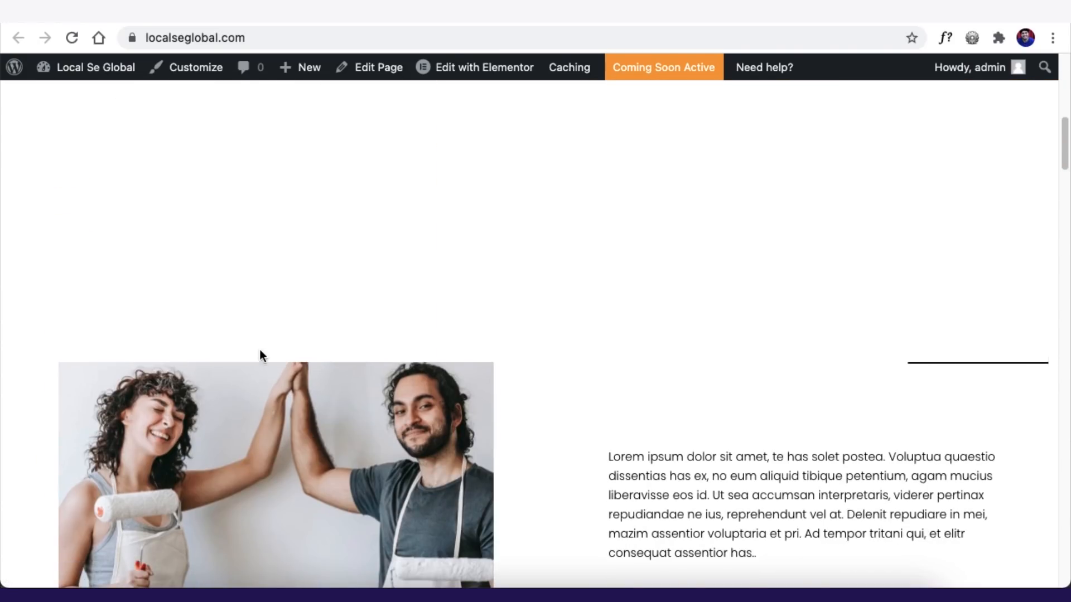
pyautogui.scroll(-6, 333, 363)
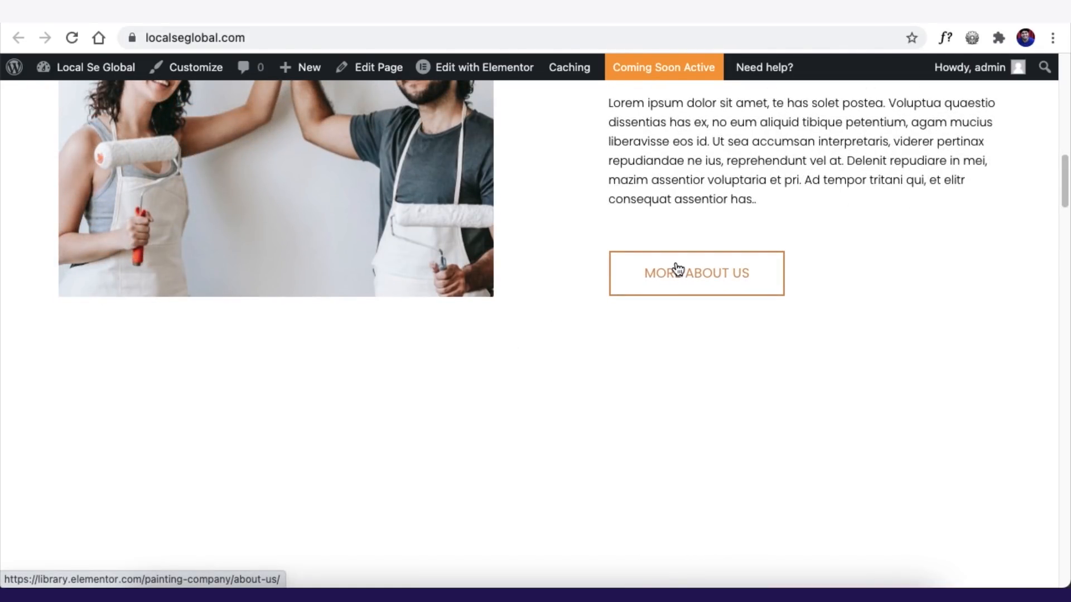
pyautogui.scroll(-6, 676, 266)
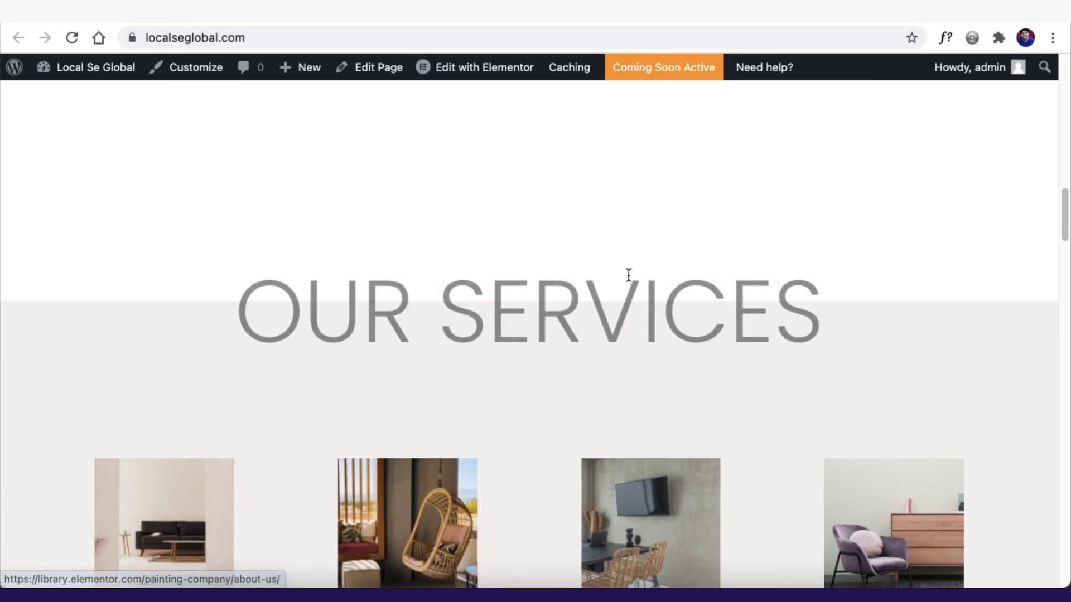
pyautogui.scroll(-6, 301, 326)
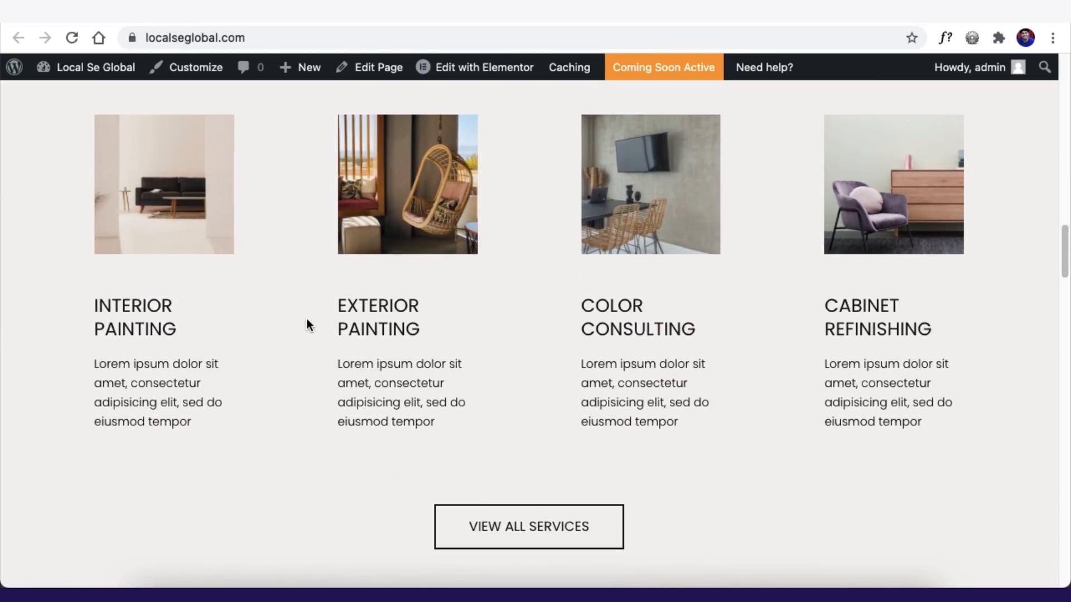
pyautogui.scroll(15, 309, 322)
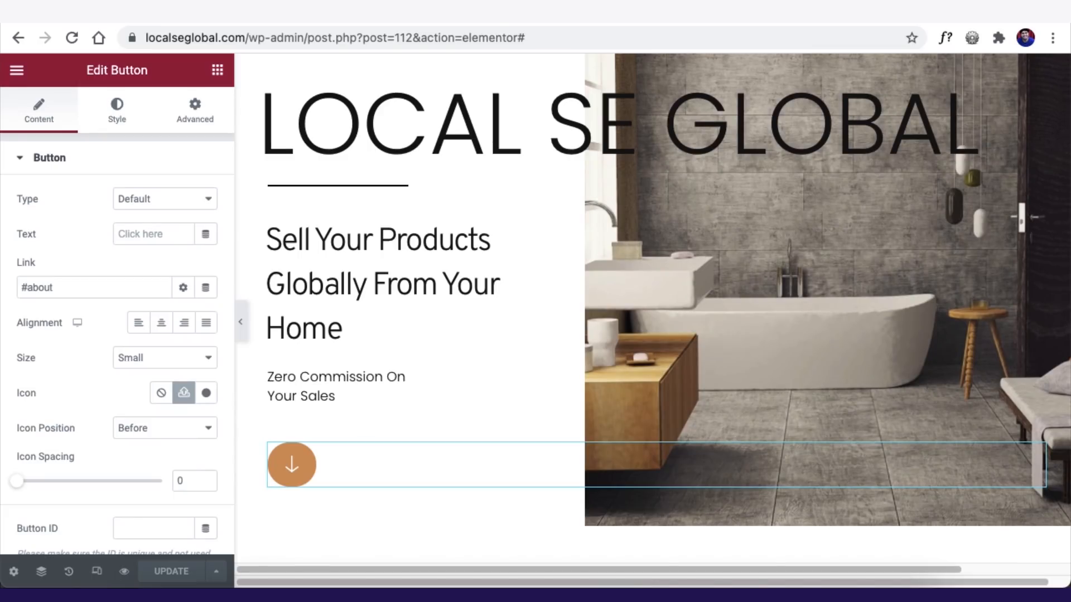
# - In Site Settings > Global Colors, set the Accent colour to bright blue #06AEFF
pyautogui.click(17, 71)
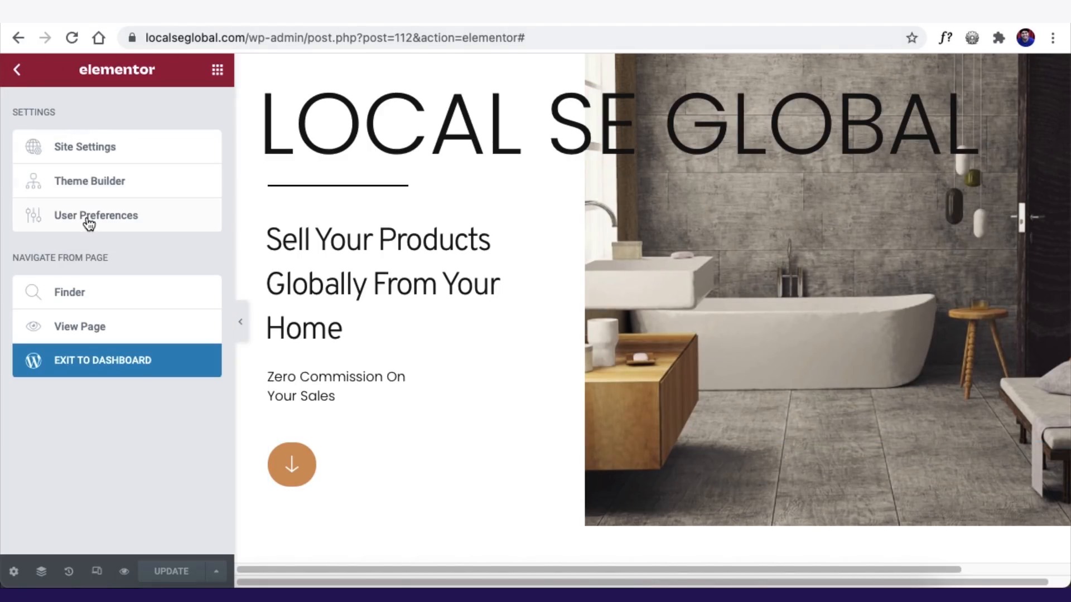
pyautogui.click(84, 148)
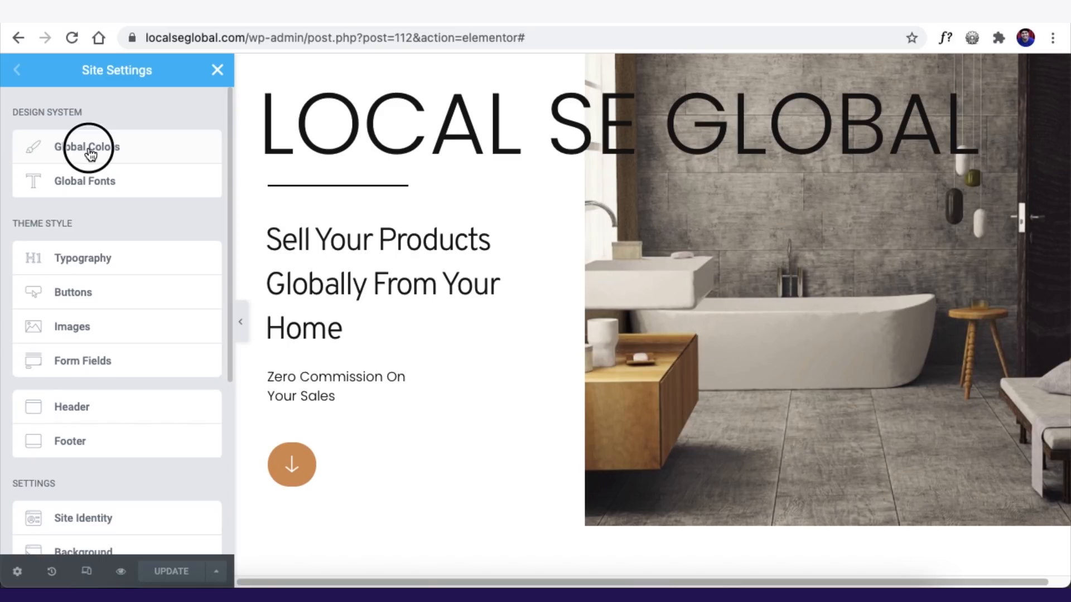
pyautogui.click(90, 149)
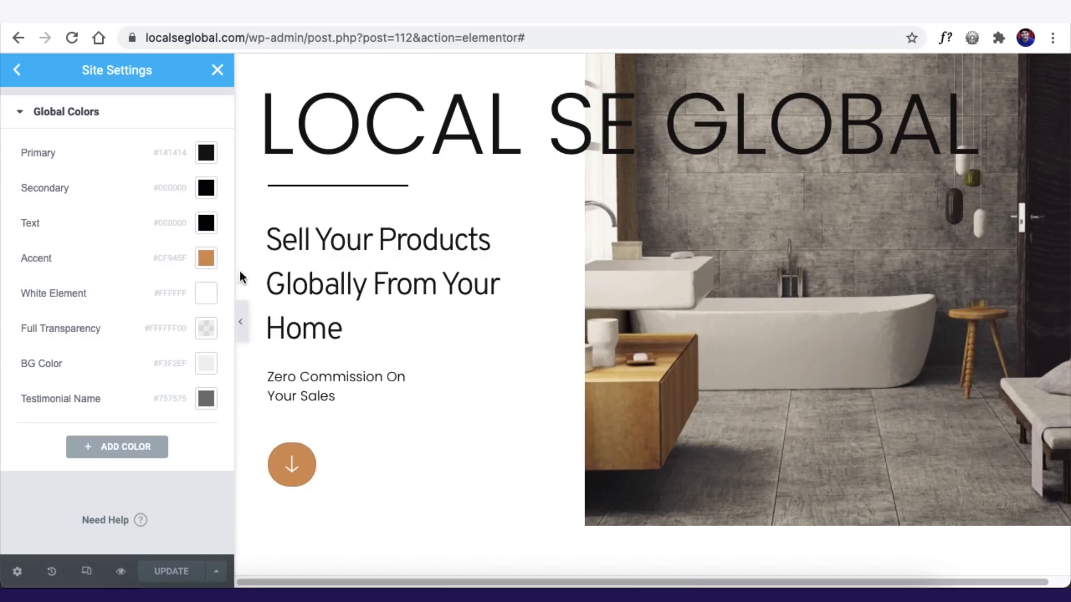
pyautogui.click(206, 260)
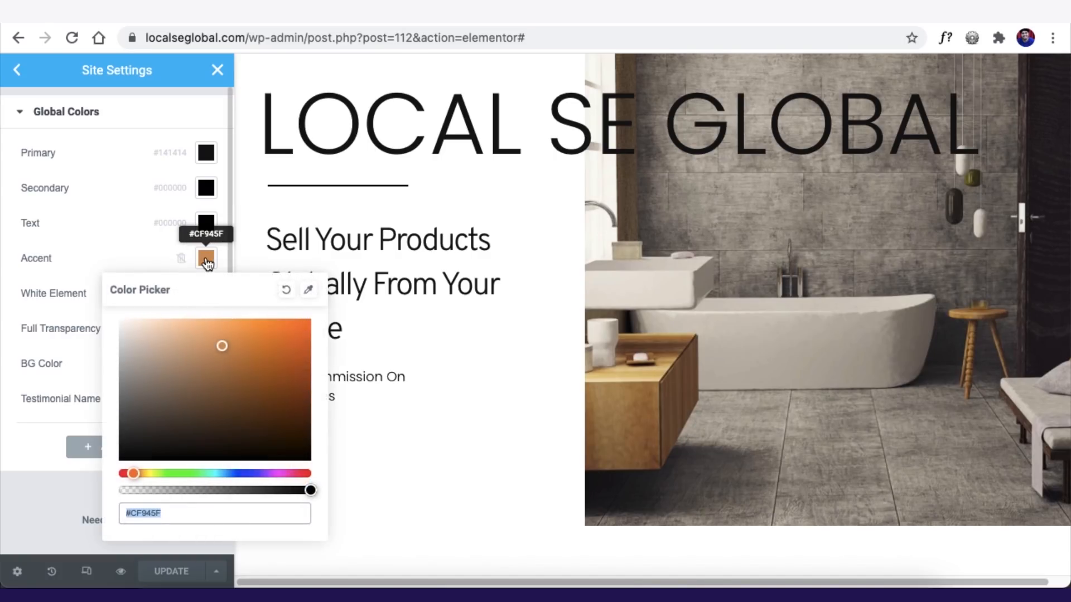
pyautogui.click(226, 474)
pyautogui.moveTo(263, 351); pyautogui.dragTo(306, 317)
pyautogui.click(110, 206)
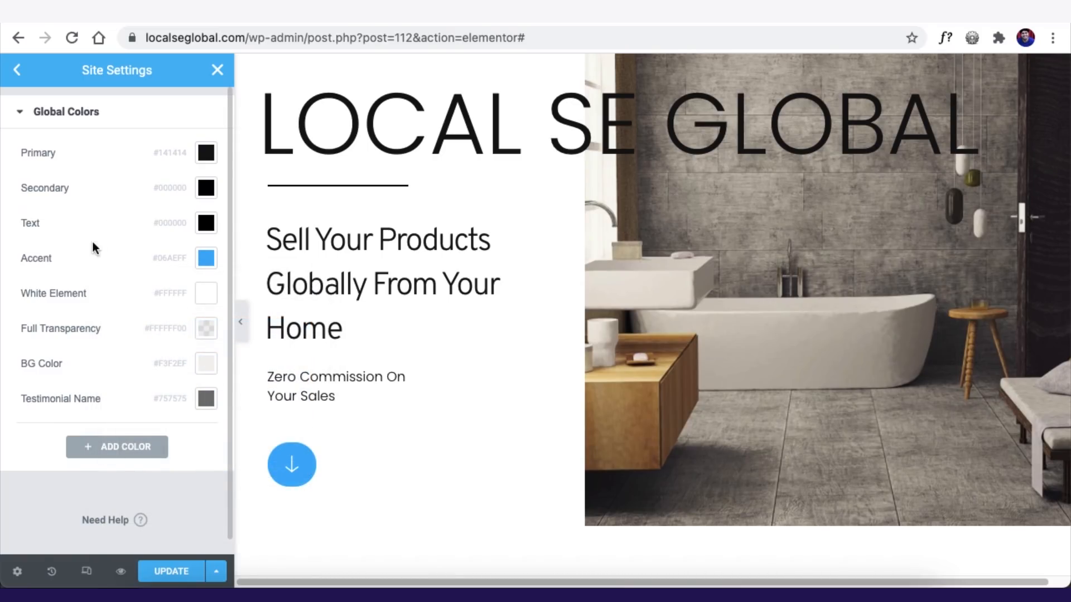
# - Change the global Primary colour to dark navy #00255F
pyautogui.click(206, 152)
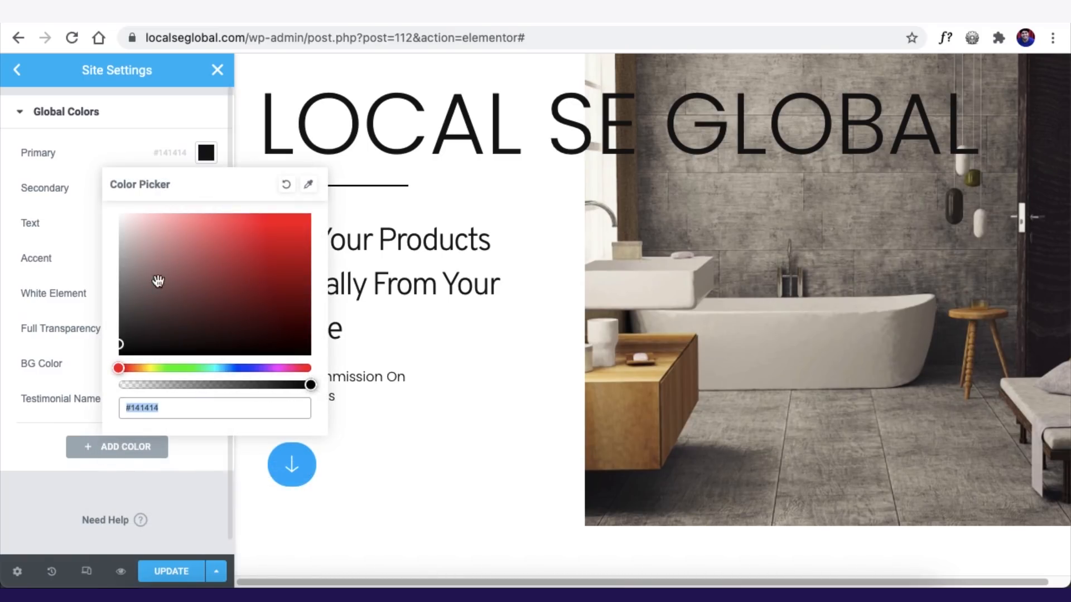
pyautogui.click(237, 368)
pyautogui.moveTo(237, 368); pyautogui.dragTo(232, 366)
pyautogui.moveTo(299, 288)
pyautogui.mouseDown()
pyautogui.moveTo(303, 313)
pyautogui.moveTo(313, 303)
pyautogui.mouseUp()
pyautogui.click(7, 429)
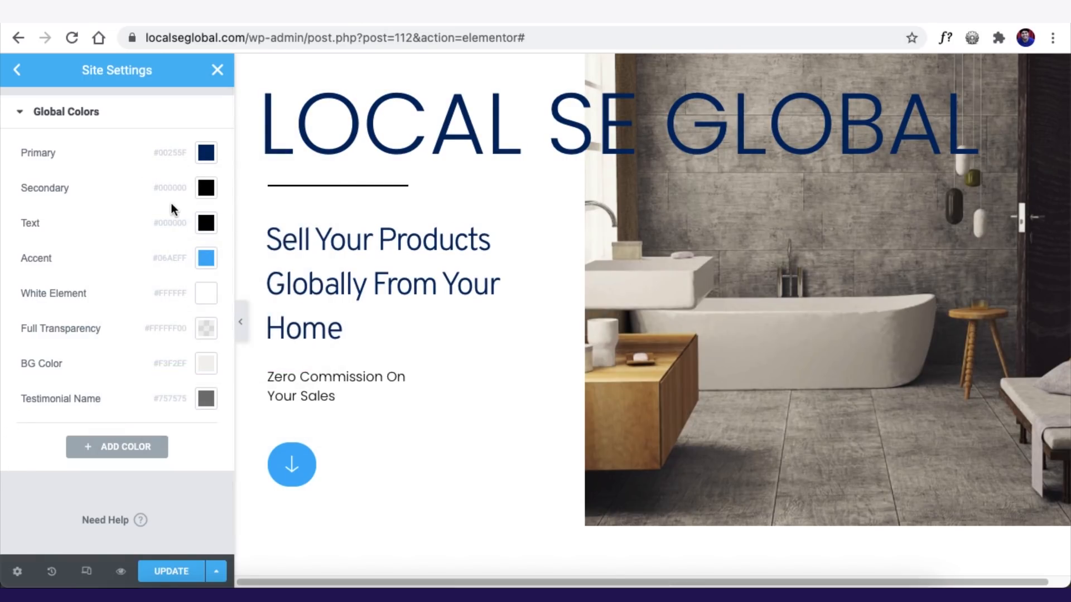
# - Set the global BG Color to white #FFFFFF and return to Site Settings
pyautogui.click(209, 371)
pyautogui.moveTo(136, 262); pyautogui.dragTo(100, 275)
pyautogui.click(206, 364)
pyautogui.click(287, 99)
pyautogui.moveTo(184, 262); pyautogui.dragTo(119, 128)
pyautogui.click(171, 385)
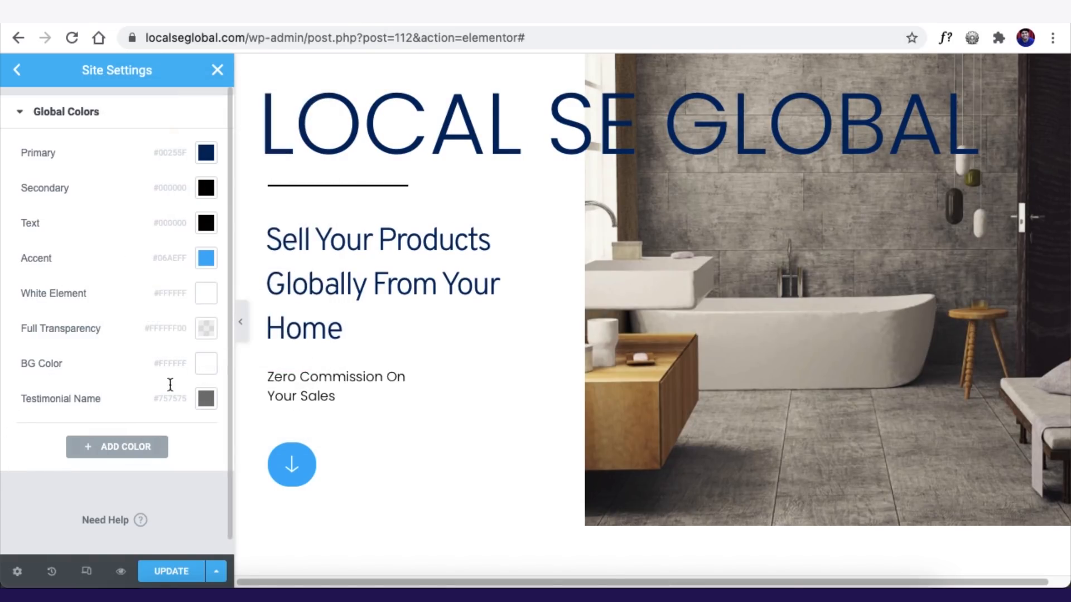
pyautogui.click(19, 70)
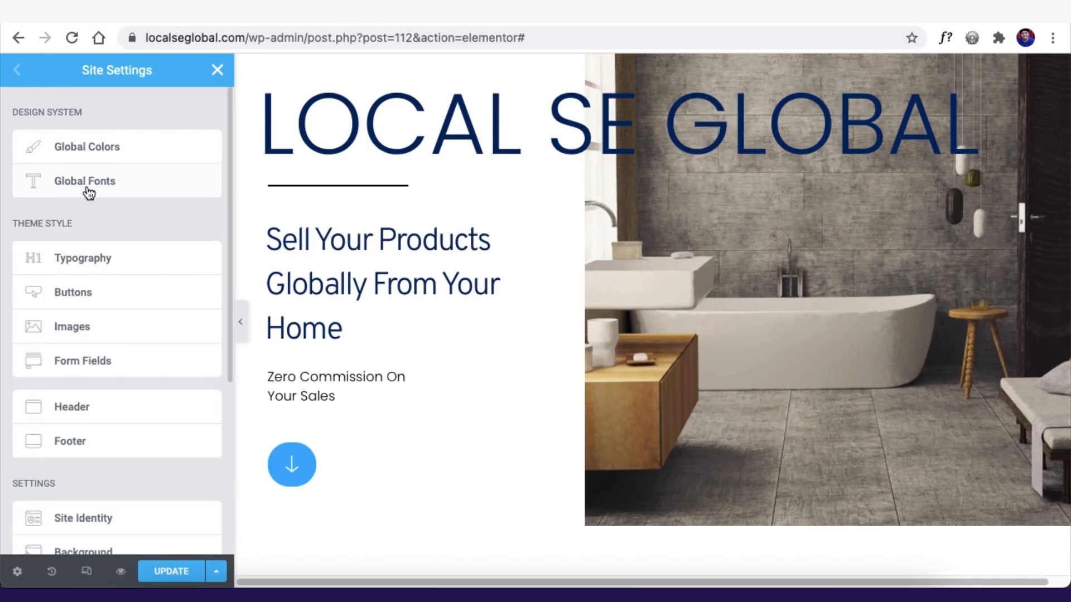
# - In Global Fonts, set the Primary font family to Montserrat
pyautogui.click(125, 171)
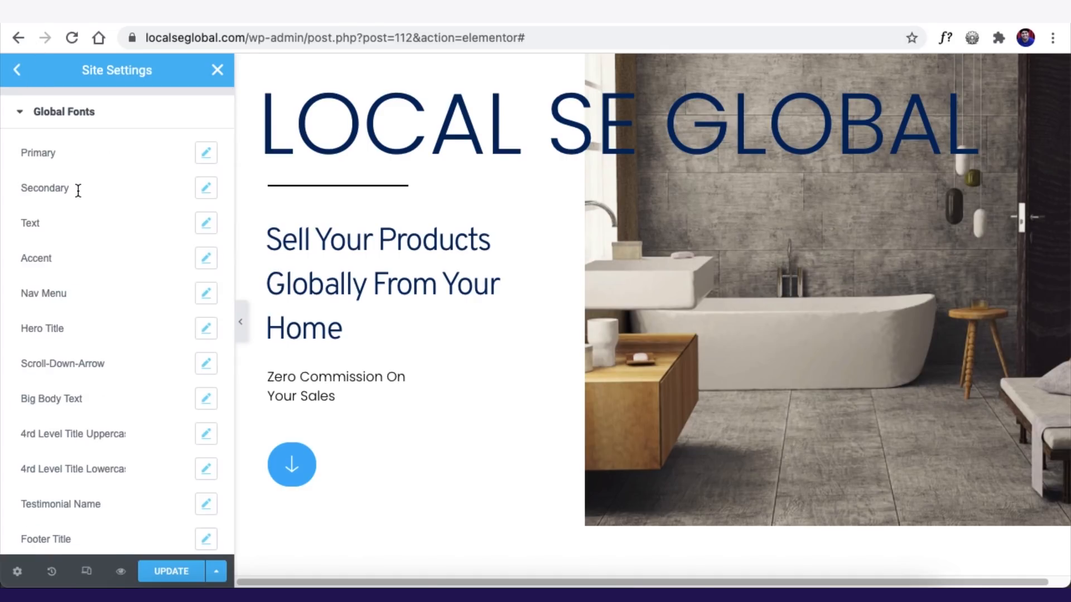
pyautogui.click(206, 155)
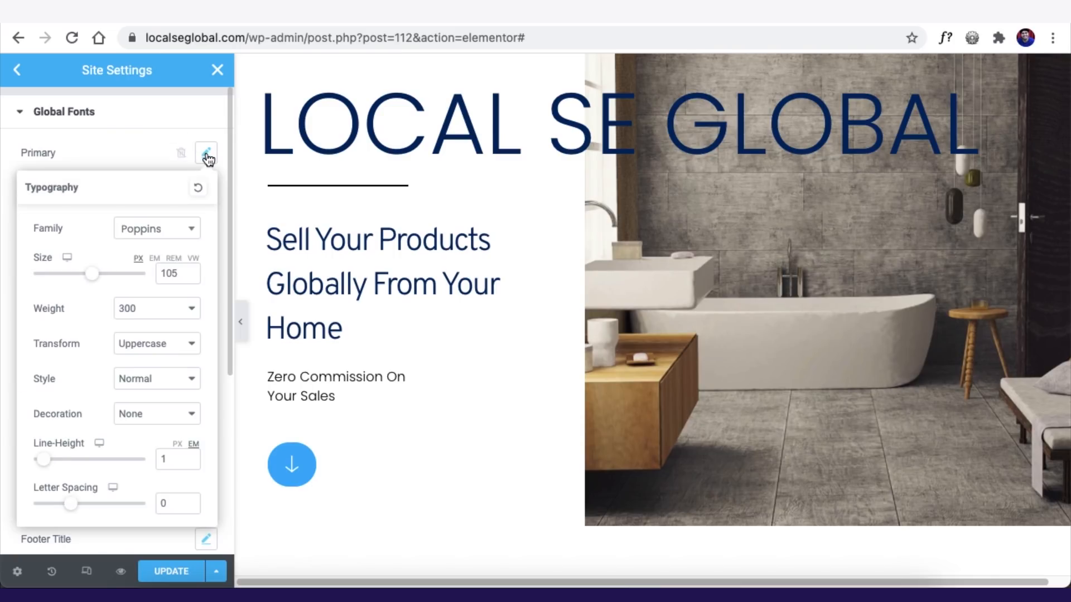
pyautogui.click(154, 235)
pyautogui.click(152, 233)
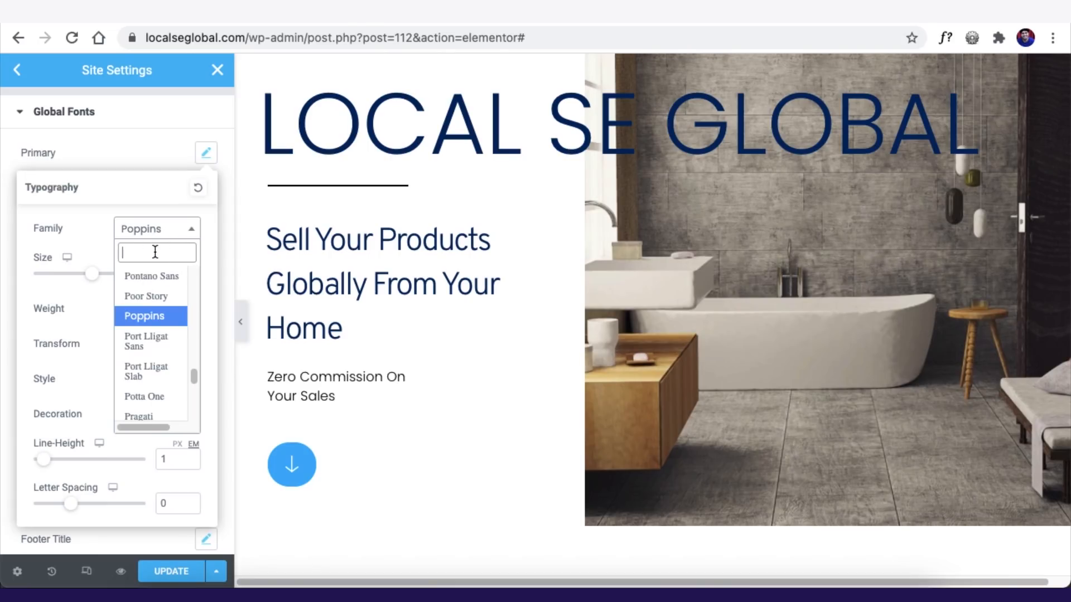
pyautogui.write('open')
pyautogui.press('BackSpace')
pyautogui.press('BackSpace')
pyautogui.press('BackSpace')
pyautogui.press('BackSpace')
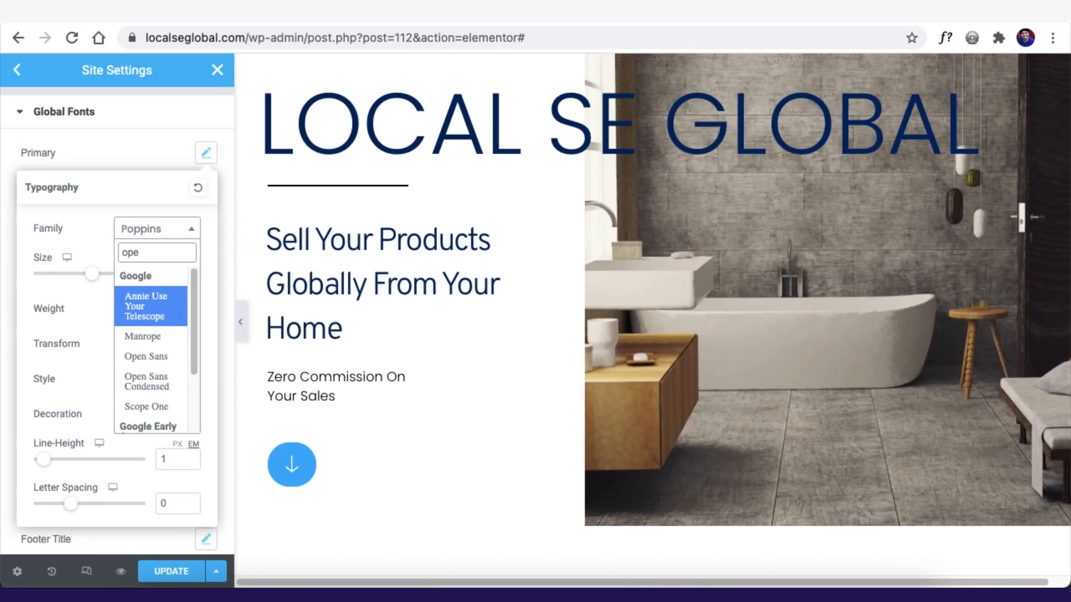
pyautogui.write('Monts')
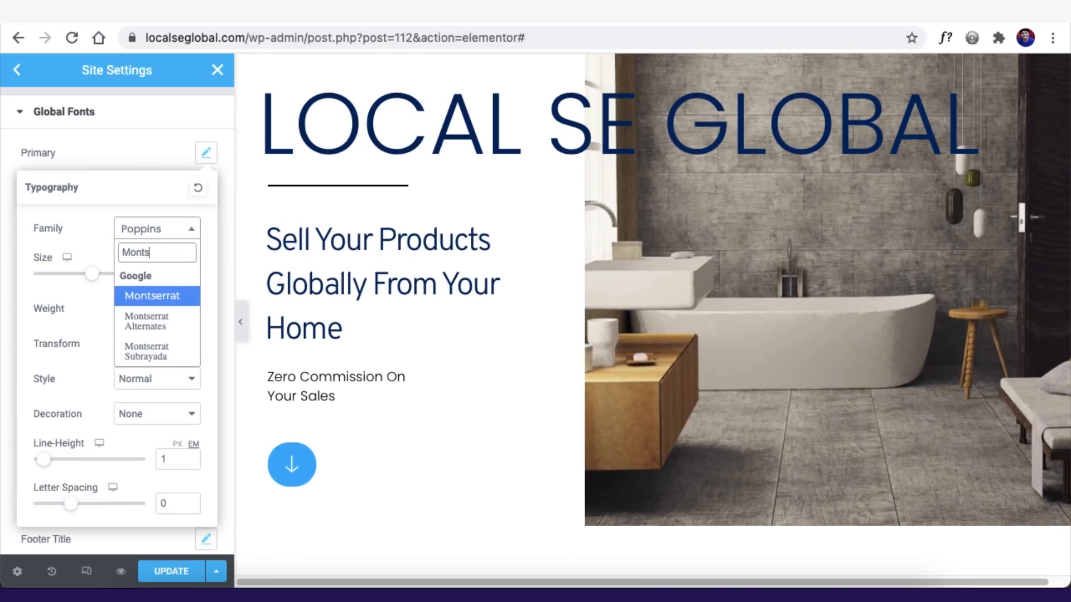
pyautogui.press('Return')
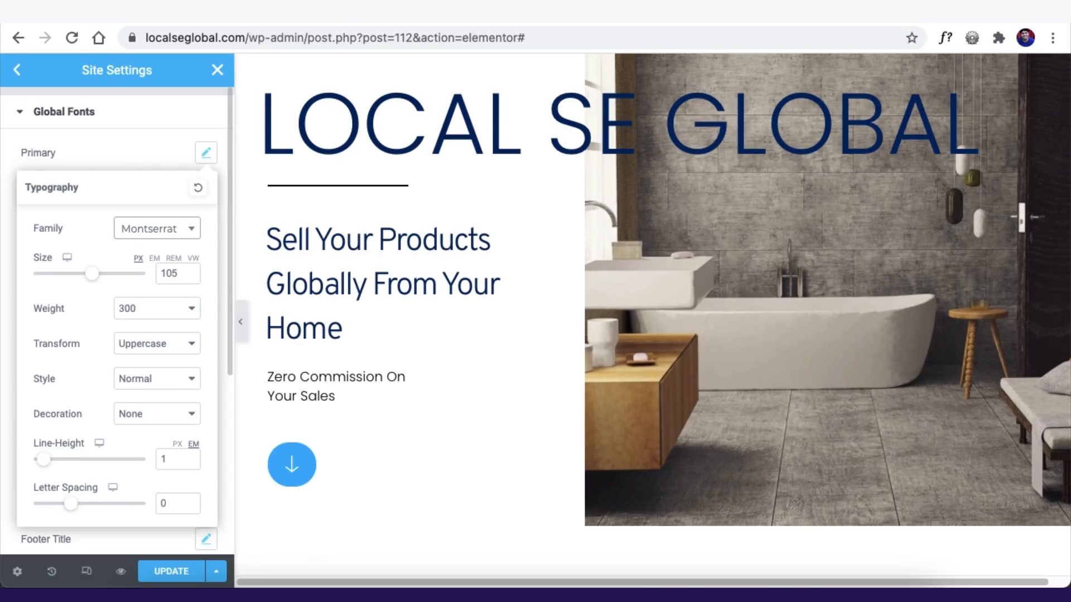
pyautogui.click(120, 153)
# - Set the Secondary font family to Montserrat and recheck the Primary font settings
pyautogui.click(204, 187)
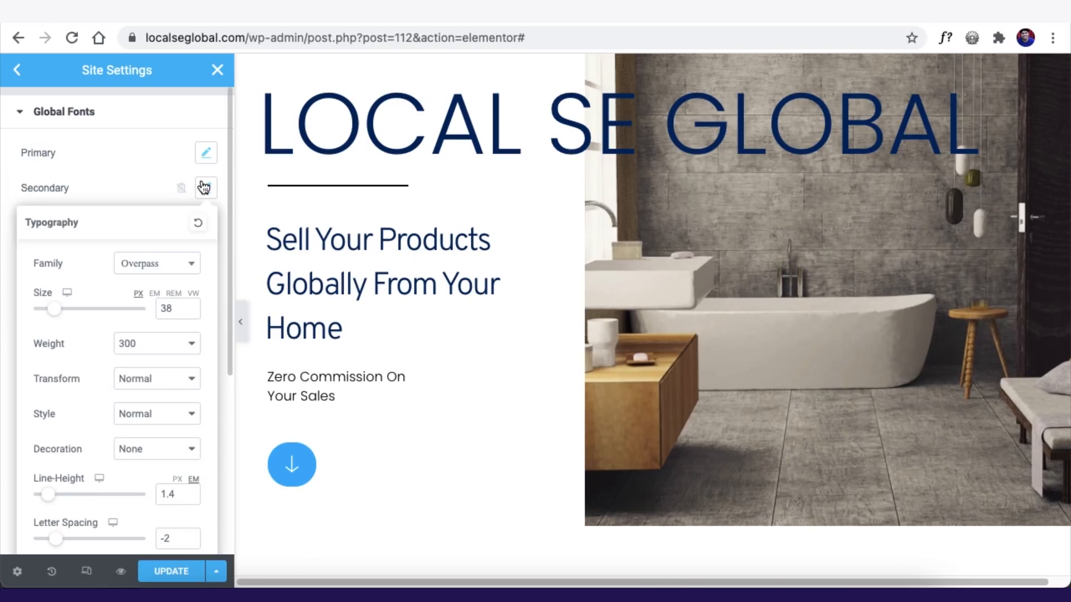
pyautogui.click(144, 258)
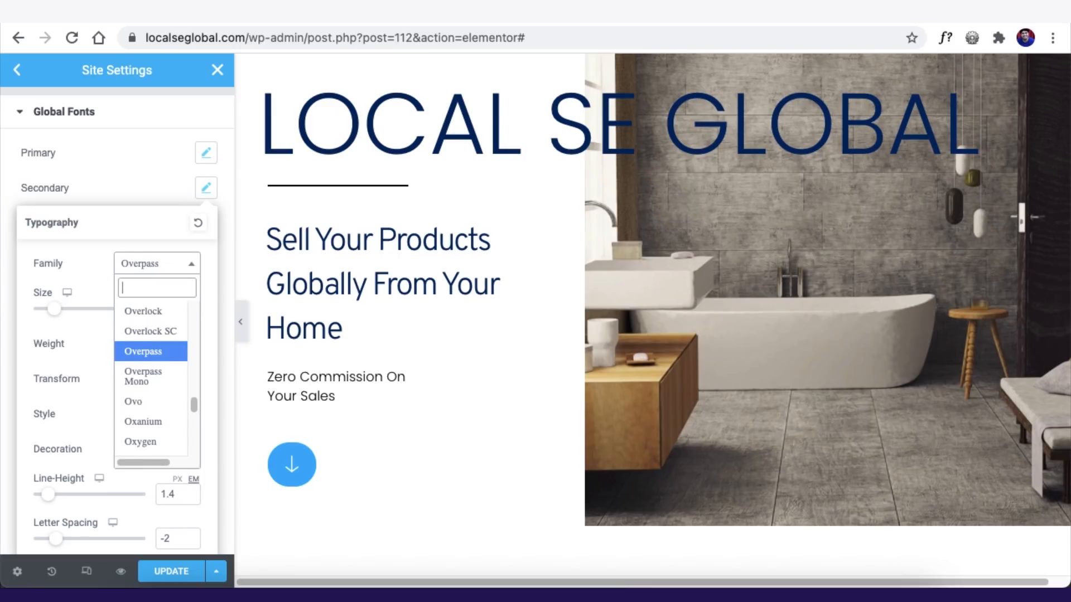
pyautogui.write('montse')
pyautogui.press('Return')
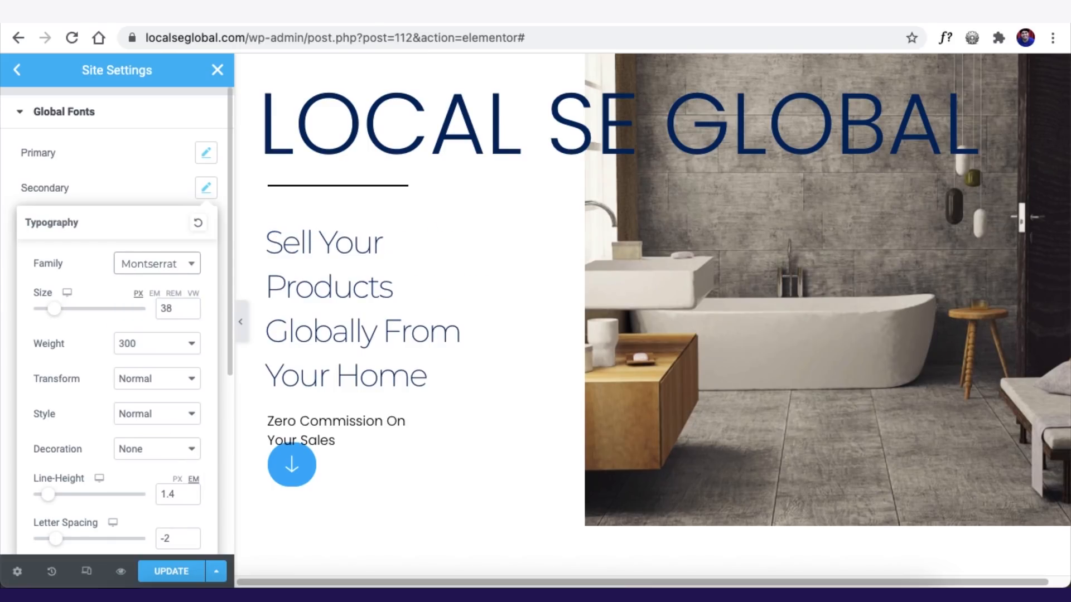
pyautogui.click(112, 165)
pyautogui.click(207, 151)
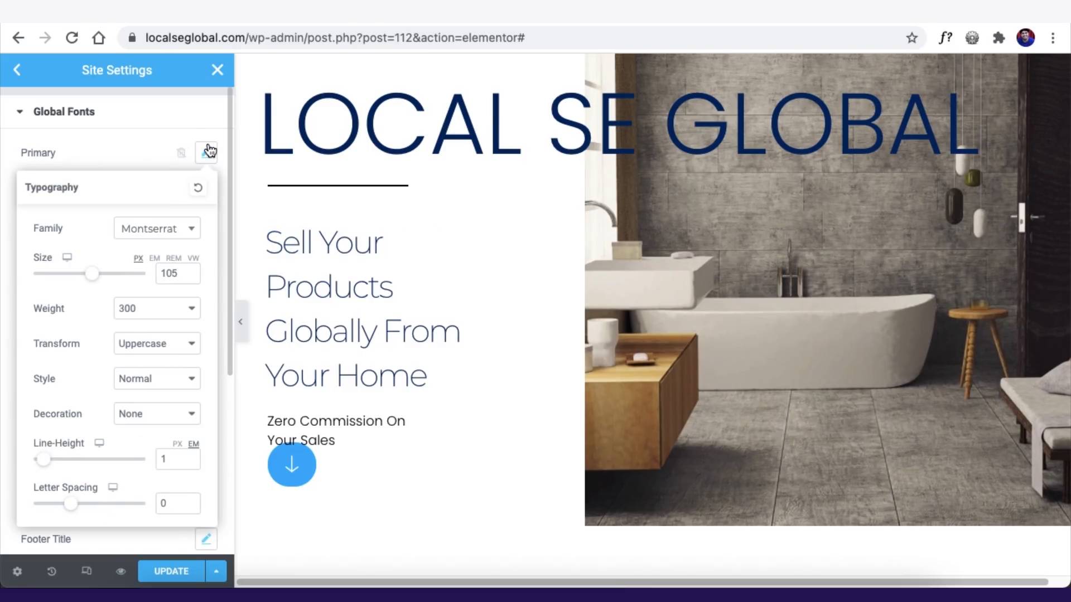
pyautogui.click(130, 151)
pyautogui.click(207, 153)
pyautogui.click(118, 152)
# - Set the global Text font family to Montserrat
pyautogui.click(206, 223)
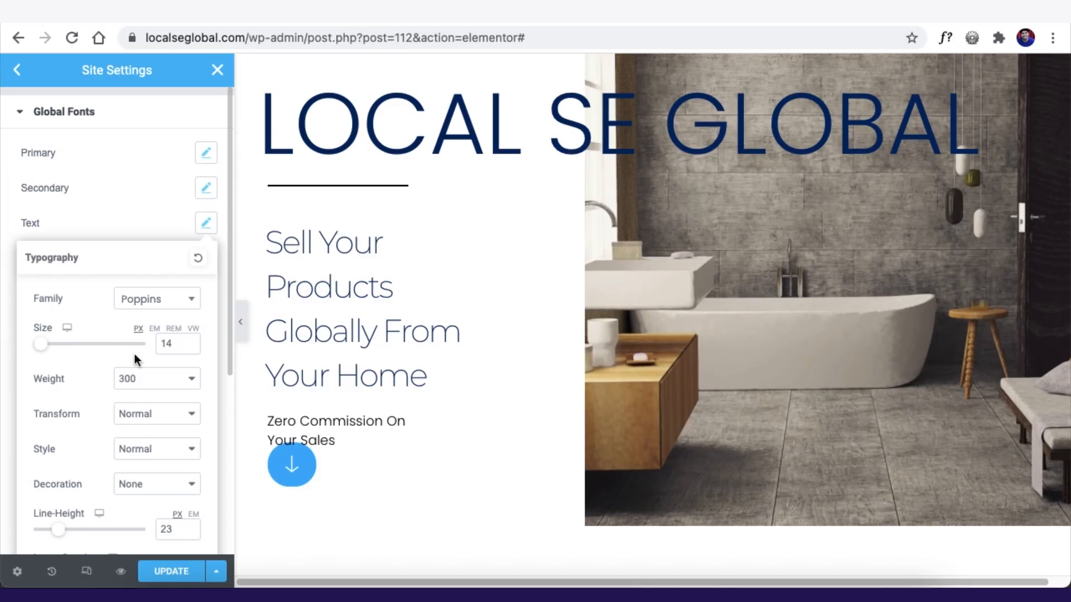
pyautogui.click(142, 301)
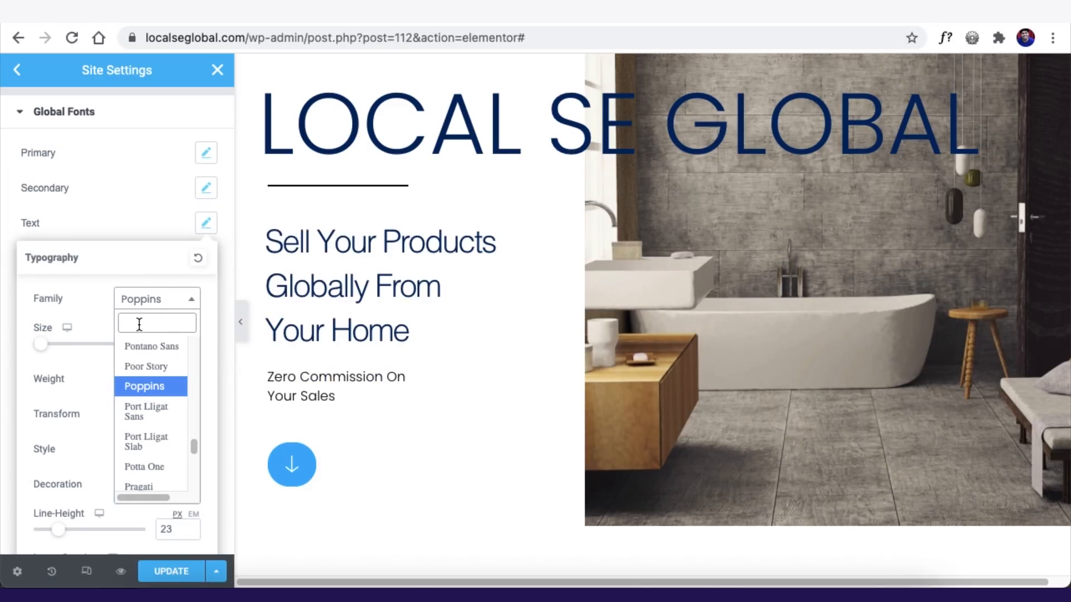
pyautogui.write('monts')
pyautogui.press('Return')
pyautogui.click(108, 222)
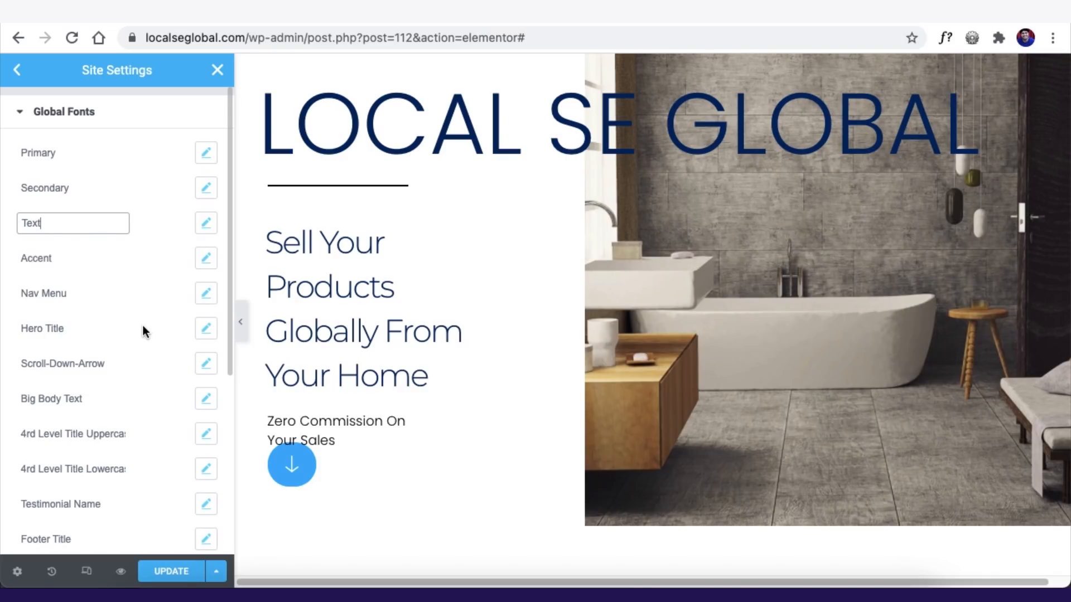
# - Set the Hero Title font family to Montserrat, then go to site-wide Typography settings
pyautogui.click(206, 328)
pyautogui.click(158, 405)
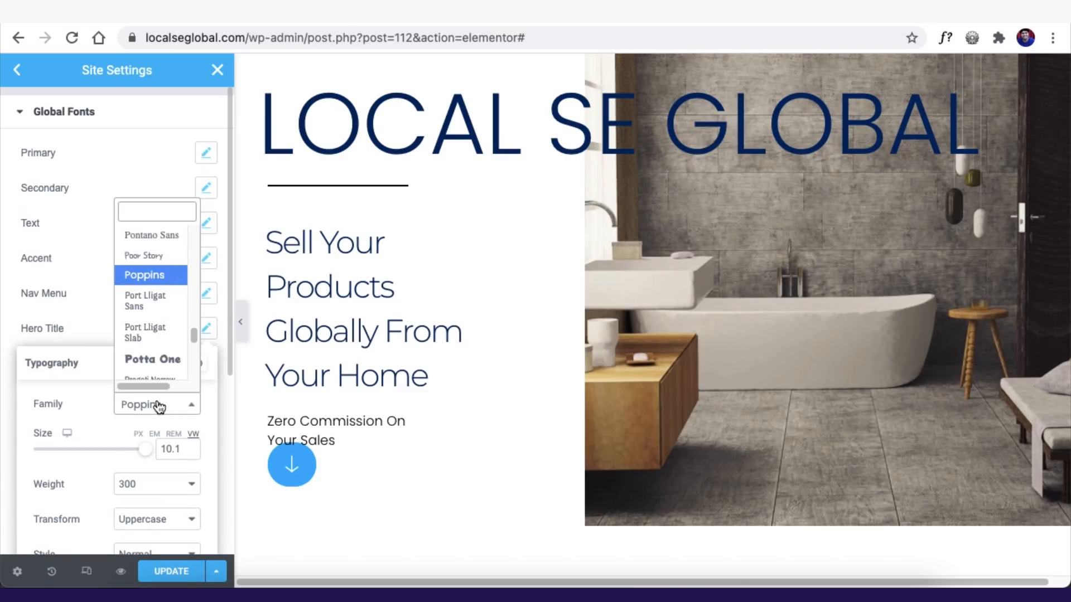
pyautogui.write('months')
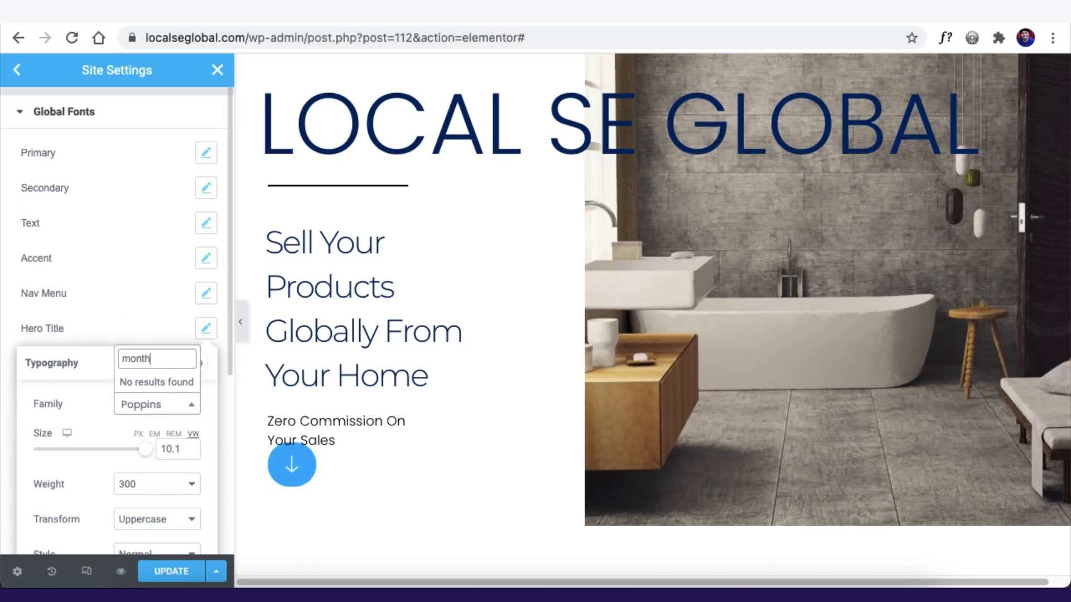
pyautogui.press('BackSpace')
pyautogui.press('BackSpace')
pyautogui.press('BackSpace')
pyautogui.write('ts')
pyautogui.press('Return')
pyautogui.click(91, 288)
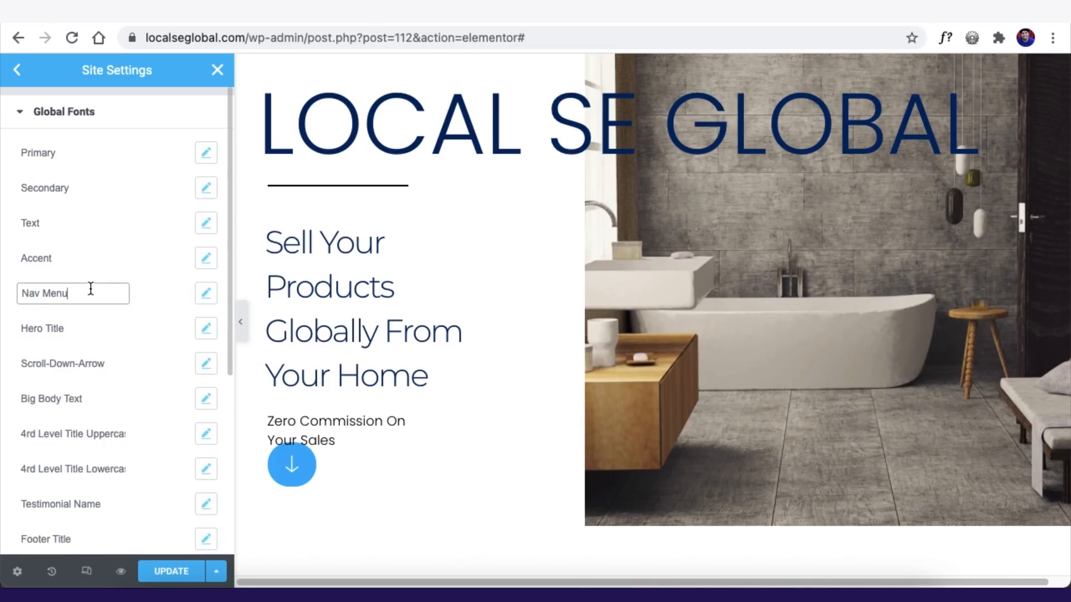
pyautogui.scroll(-3, 82, 385)
pyautogui.scroll(3, 83, 377)
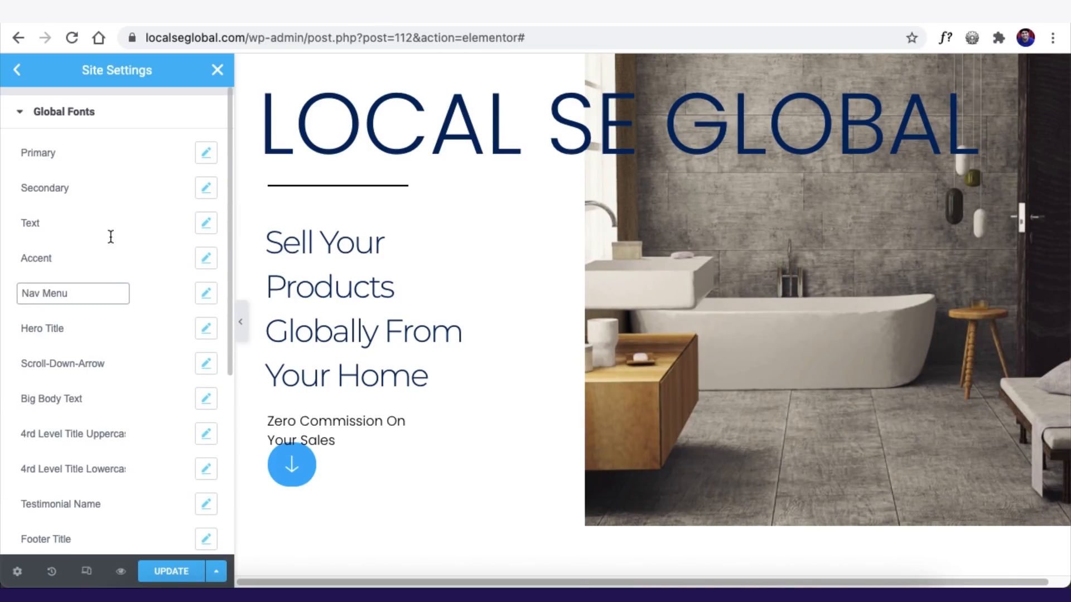
pyautogui.click(18, 70)
pyautogui.click(78, 258)
# - Switch H1 to custom typography with the Montserrat font family
pyautogui.scroll(-4, 85, 335)
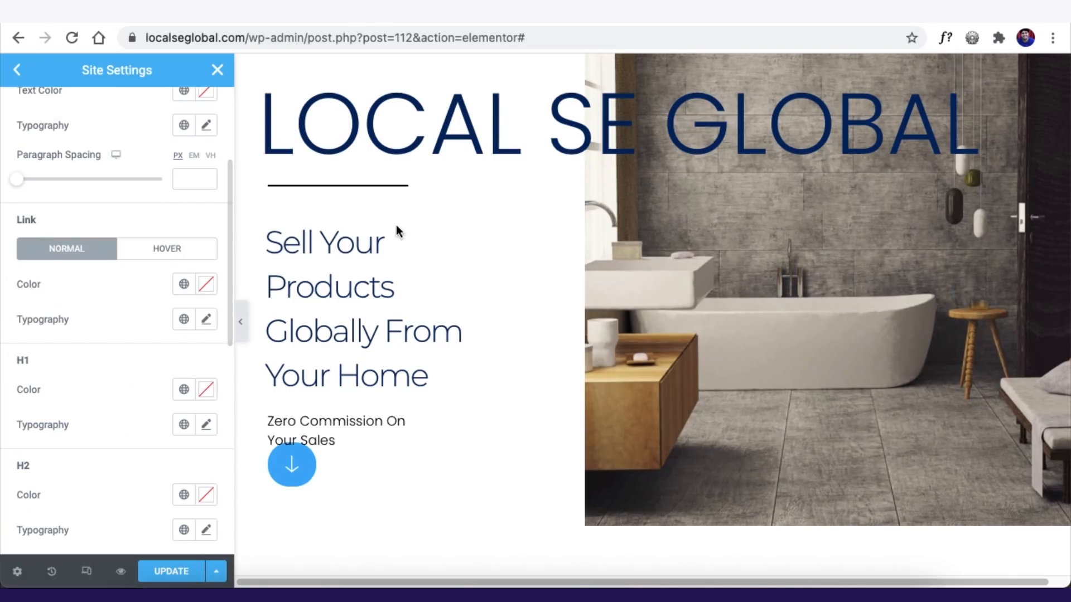
pyautogui.scroll(4, 78, 279)
pyautogui.scroll(-6, 111, 290)
pyautogui.click(184, 335)
pyautogui.click(204, 338)
pyautogui.click(139, 413)
pyautogui.write('monts')
pyautogui.press('Return')
# - Set the H1 size to 42 and weight to 700, leaving transform at Default
pyautogui.scroll(-2, 84, 323)
pyautogui.moveTo(29, 357); pyautogui.dragTo(53, 364)
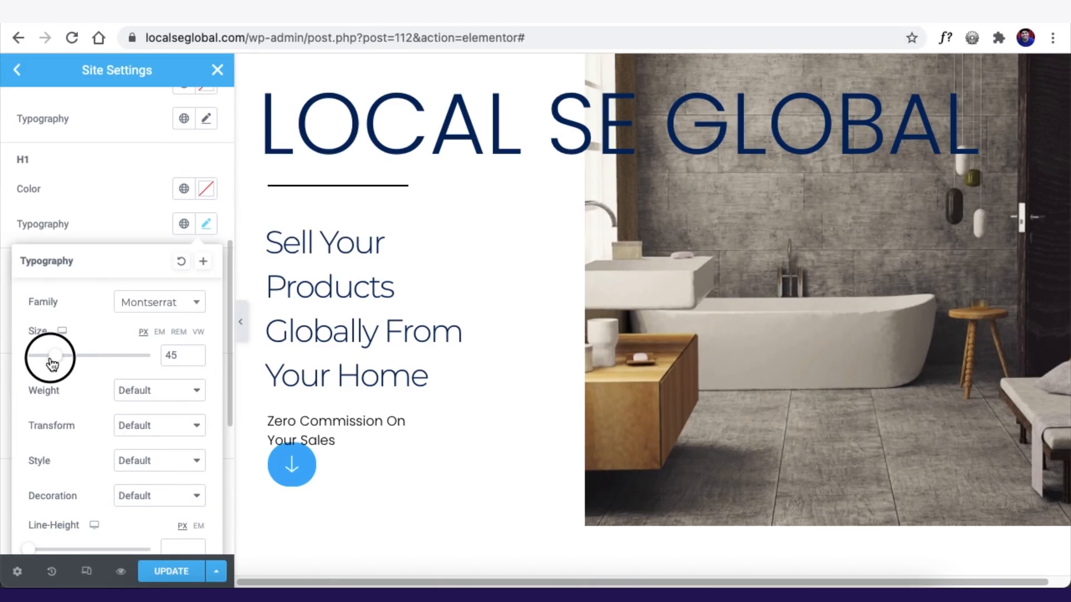
pyautogui.click(195, 358)
pyautogui.click(153, 390)
pyautogui.click(134, 289)
pyautogui.click(128, 430)
pyautogui.click(137, 424)
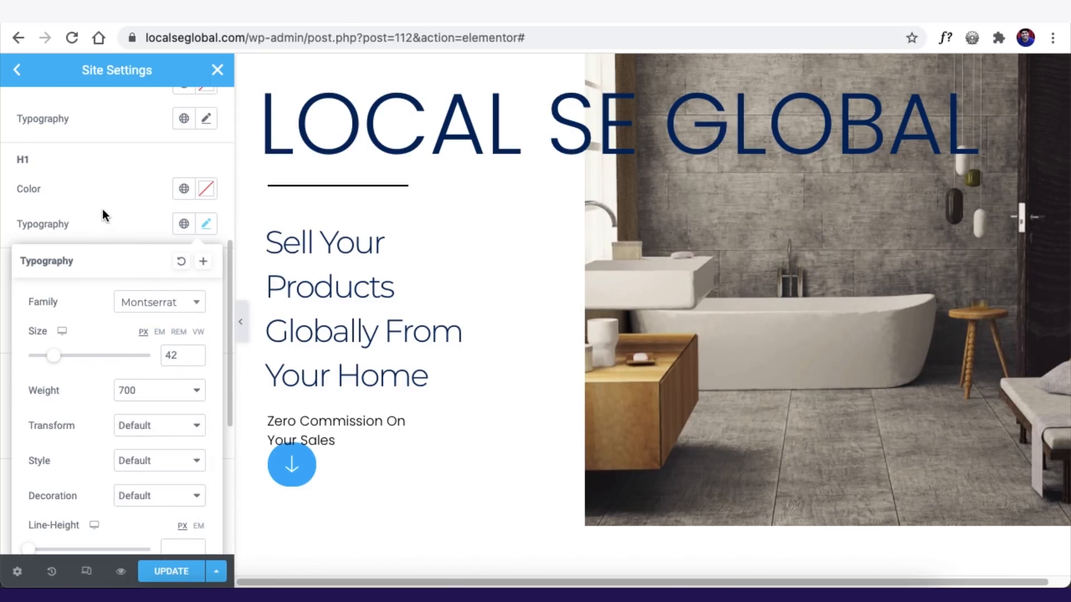
# - Set the H1 and H2 colours to Primary navy
pyautogui.click(182, 190)
pyautogui.click(168, 571)
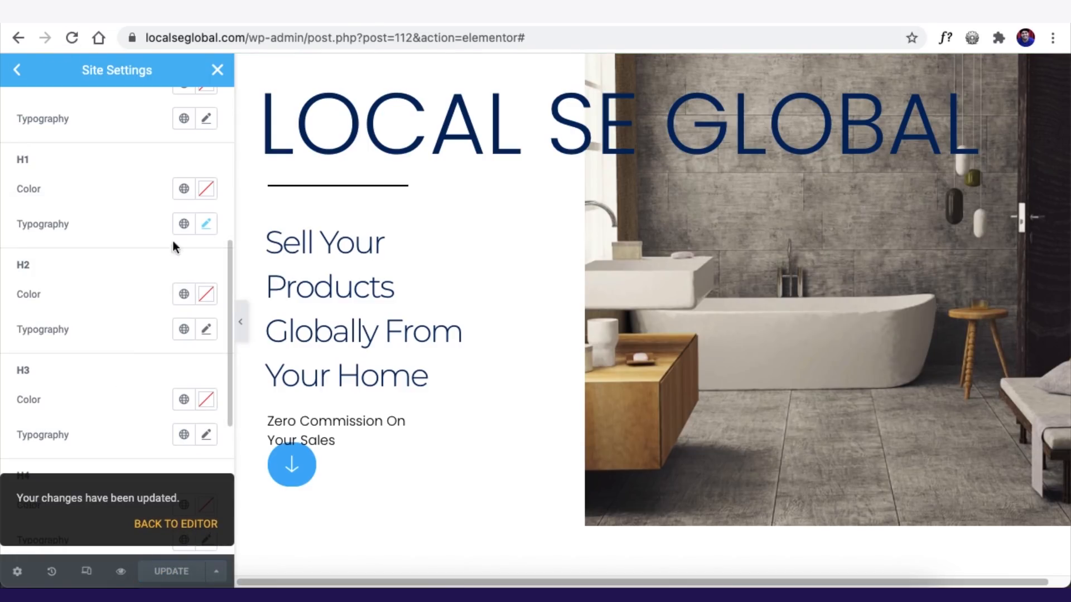
pyautogui.click(184, 189)
pyautogui.click(66, 354)
pyautogui.click(184, 294)
pyautogui.click(66, 456)
pyautogui.click(184, 189)
pyautogui.click(78, 268)
pyautogui.click(184, 294)
pyautogui.click(67, 371)
# - Give body text the global Text colour and the Montserrat font, then save
pyautogui.scroll(7, 108, 430)
pyautogui.click(184, 274)
pyautogui.click(67, 411)
pyautogui.click(206, 308)
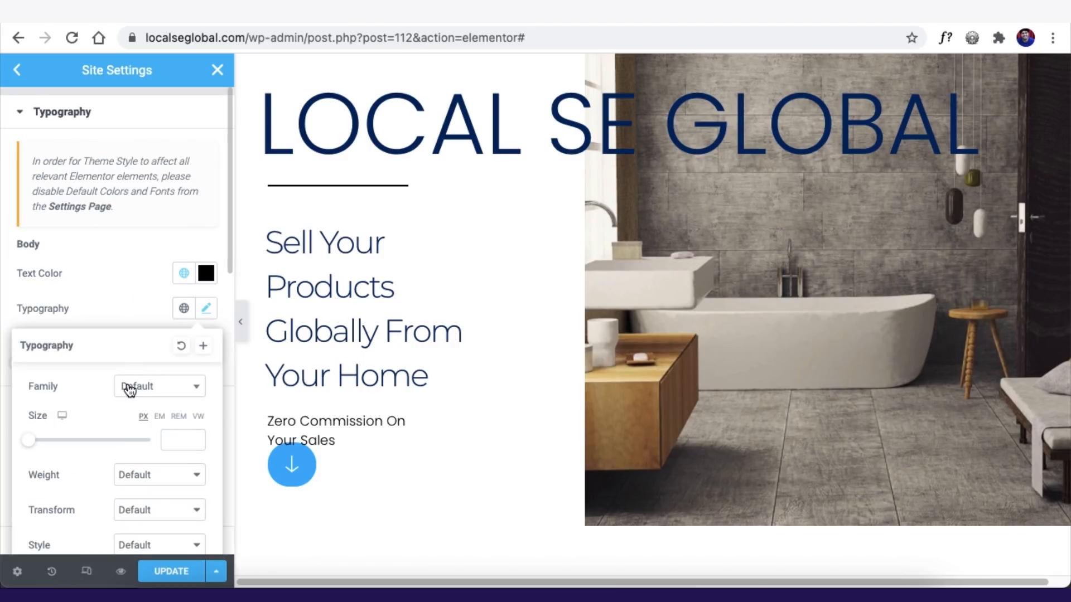
pyautogui.click(140, 388)
pyautogui.write('mont')
pyautogui.click(148, 263)
pyautogui.click(83, 310)
pyautogui.scroll(-15, 115, 304)
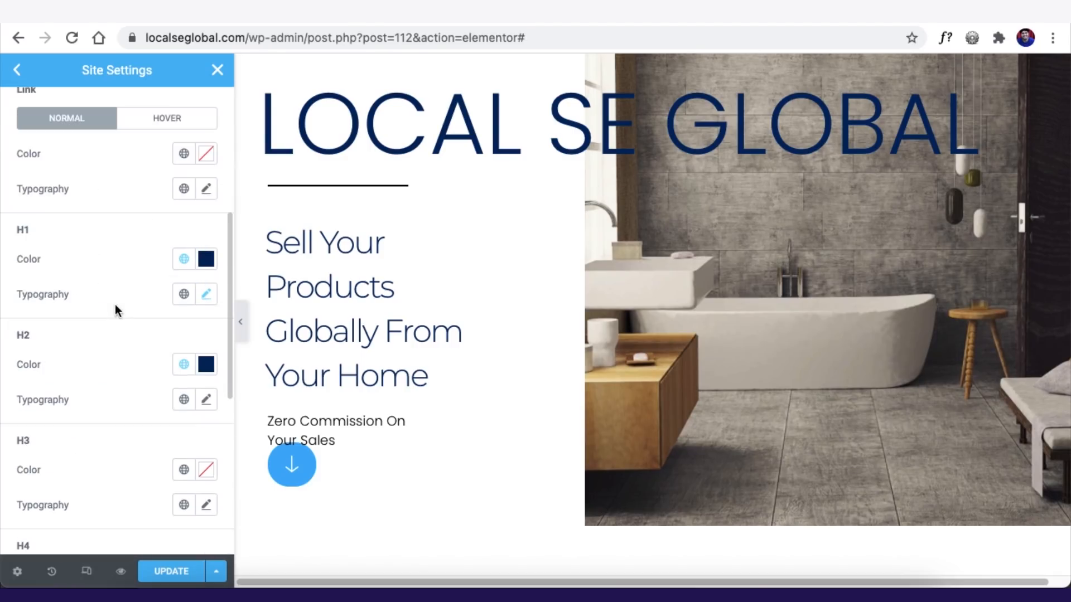
pyautogui.click(184, 580)
# - Set H3 to the Accent blue colour with a global font, save, and close site settings
pyautogui.scroll(3, 53, 363)
pyautogui.click(184, 220)
pyautogui.click(67, 375)
pyautogui.click(184, 254)
pyautogui.click(67, 476)
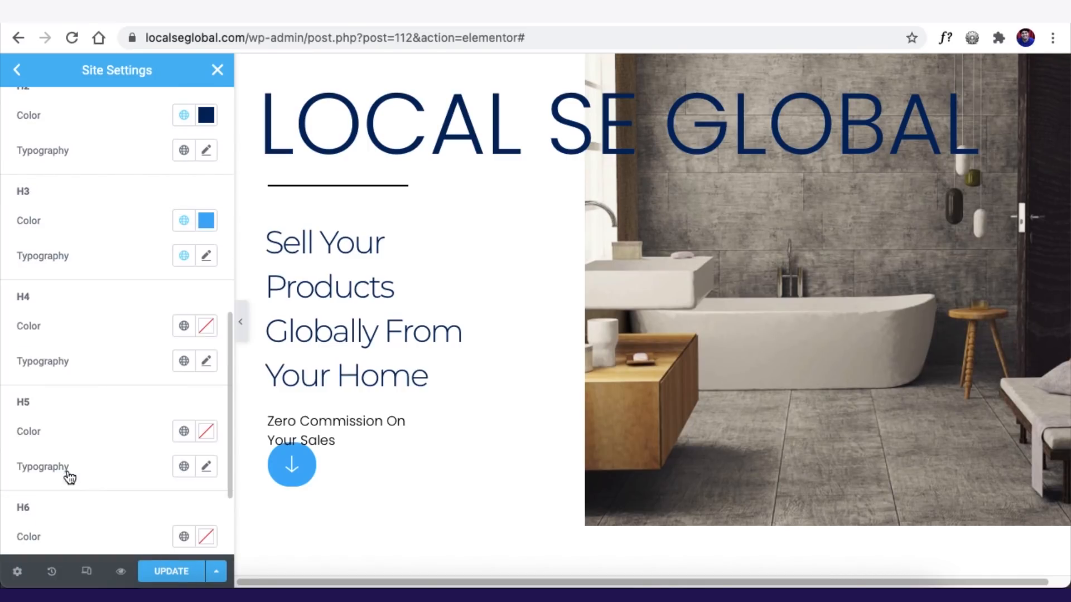
pyautogui.scroll(-3, 178, 206)
pyautogui.click(153, 569)
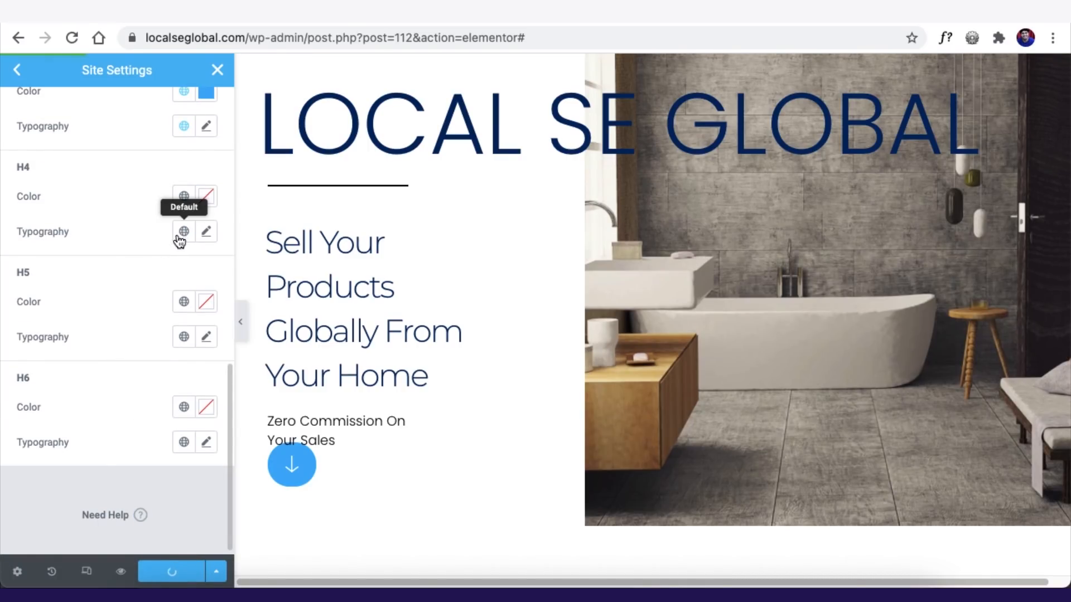
pyautogui.scroll(15, 109, 223)
pyautogui.click(217, 69)
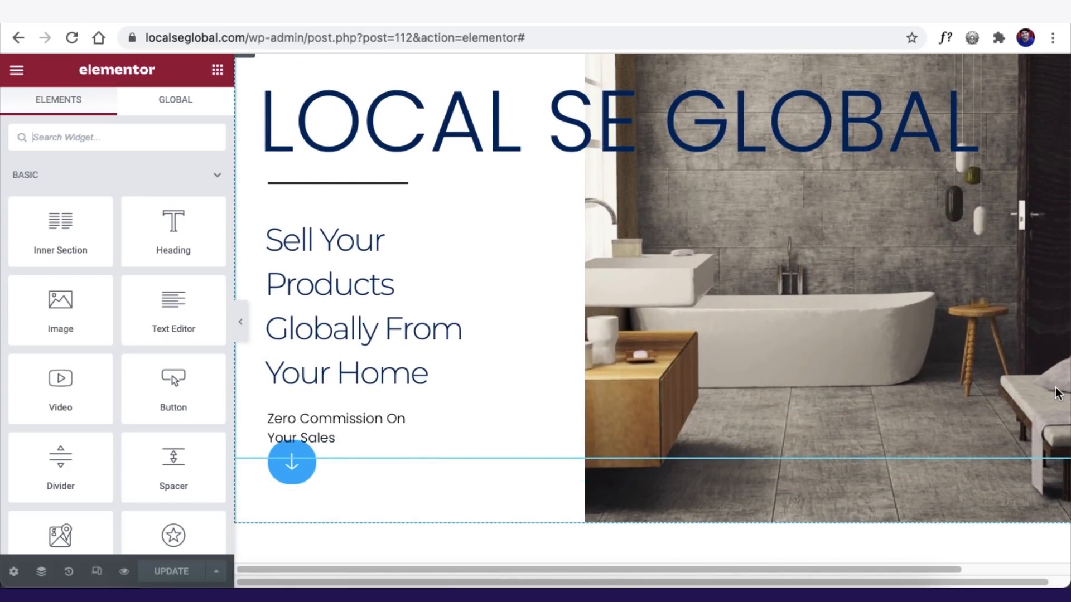
# - Select the divider under the LOCAL SE GLOBAL heading and open the Navigator
pyautogui.scroll(2, 682, 266)
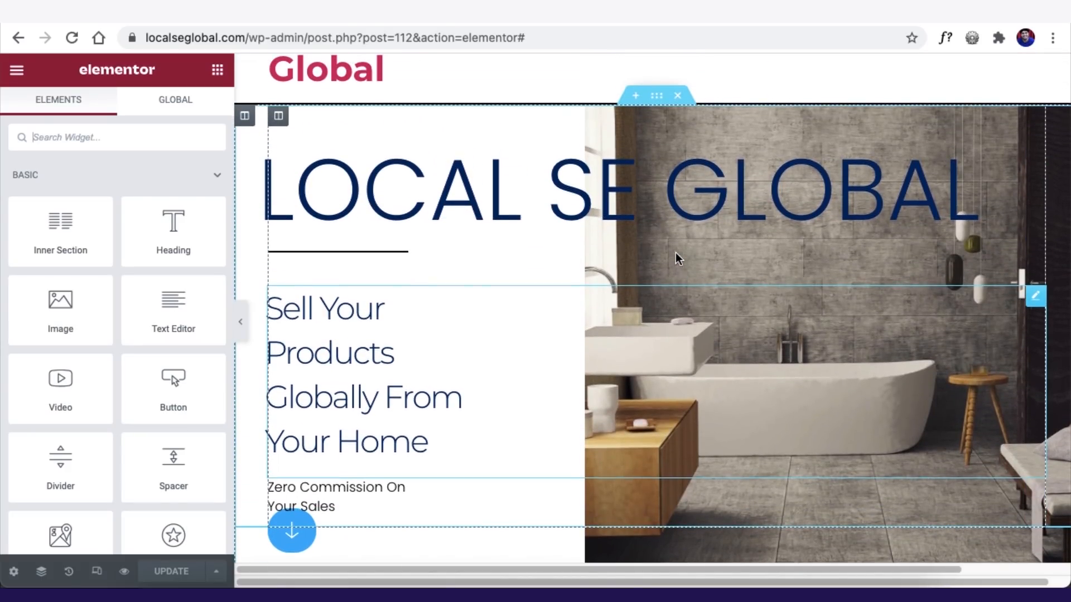
pyautogui.click(625, 159)
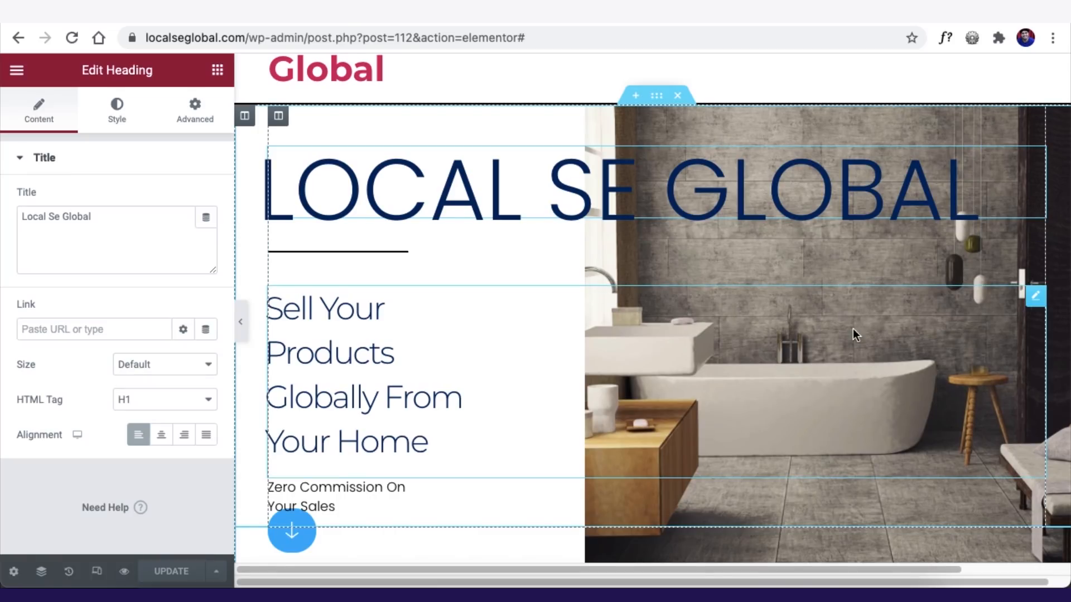
pyautogui.click(866, 277)
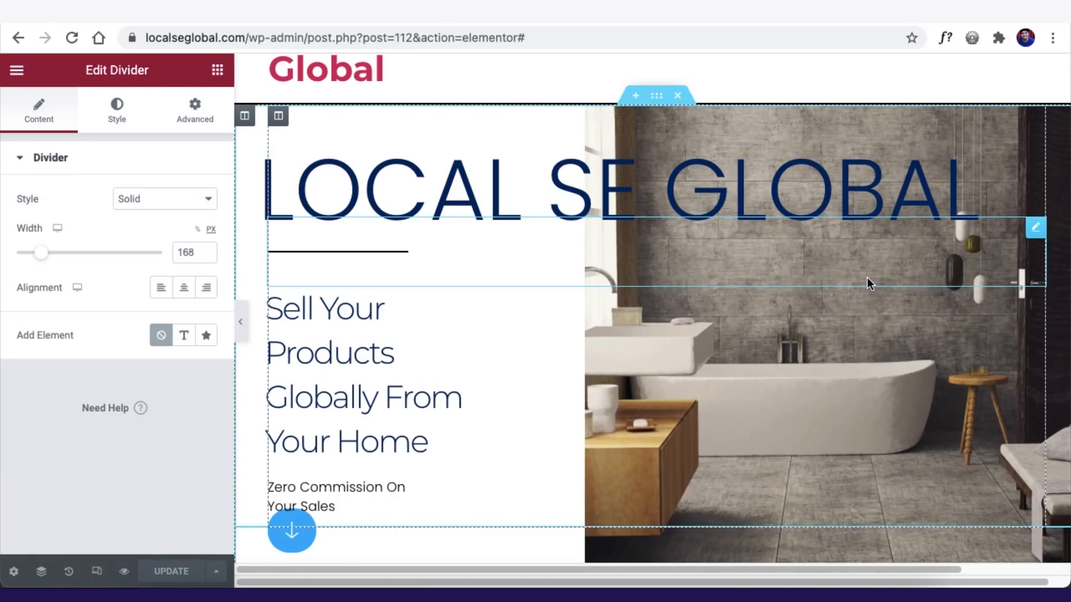
pyautogui.click(42, 572)
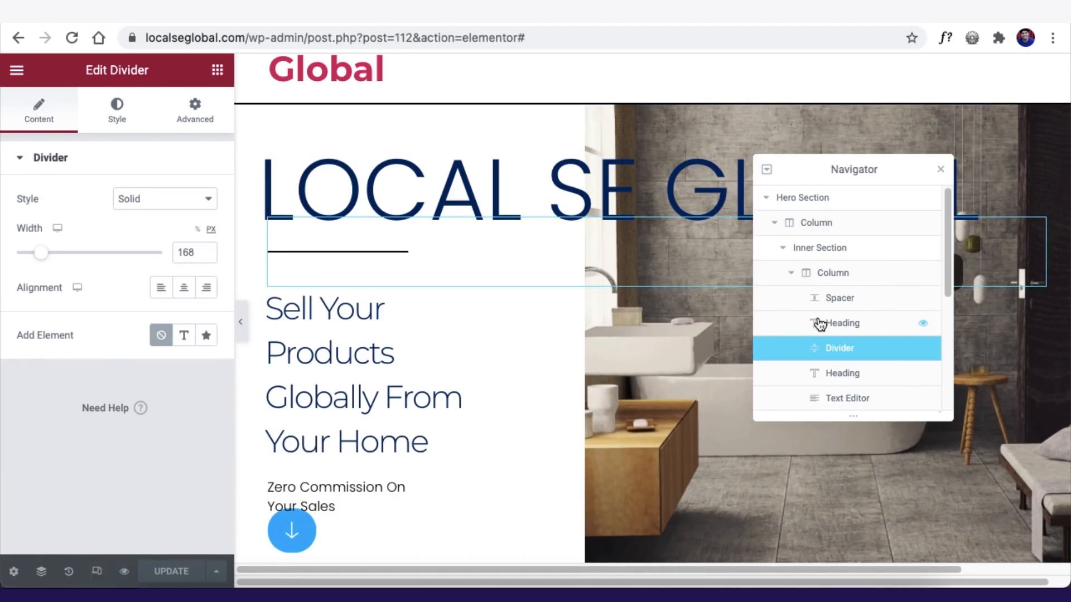
# - Collapse and re-expand the hero Column and Inner Section in the Navigator to reveal the Image
pyautogui.scroll(-3, 821, 288)
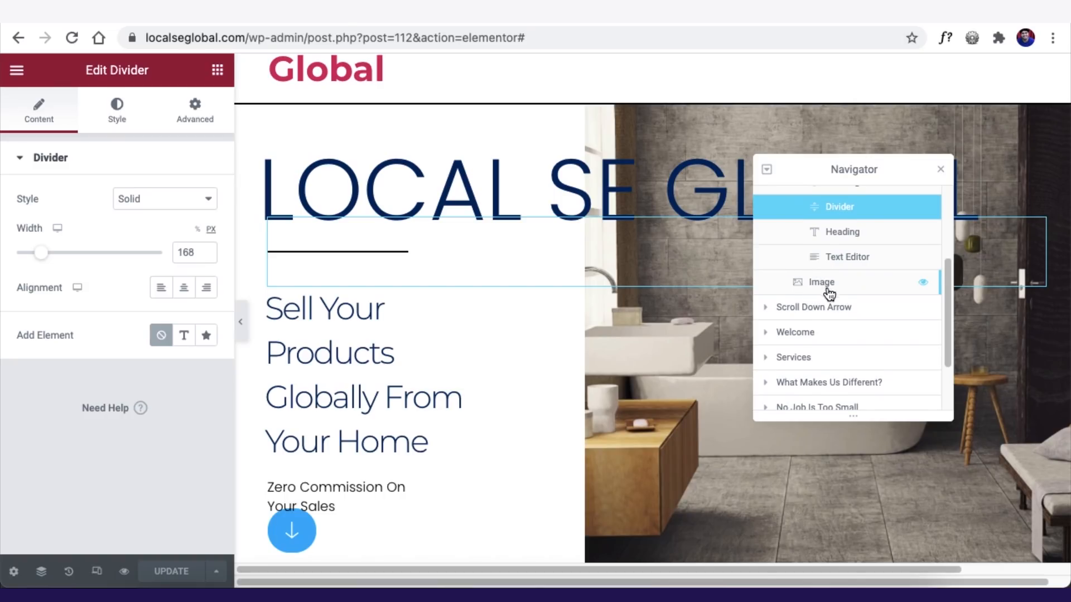
pyautogui.scroll(3, 829, 293)
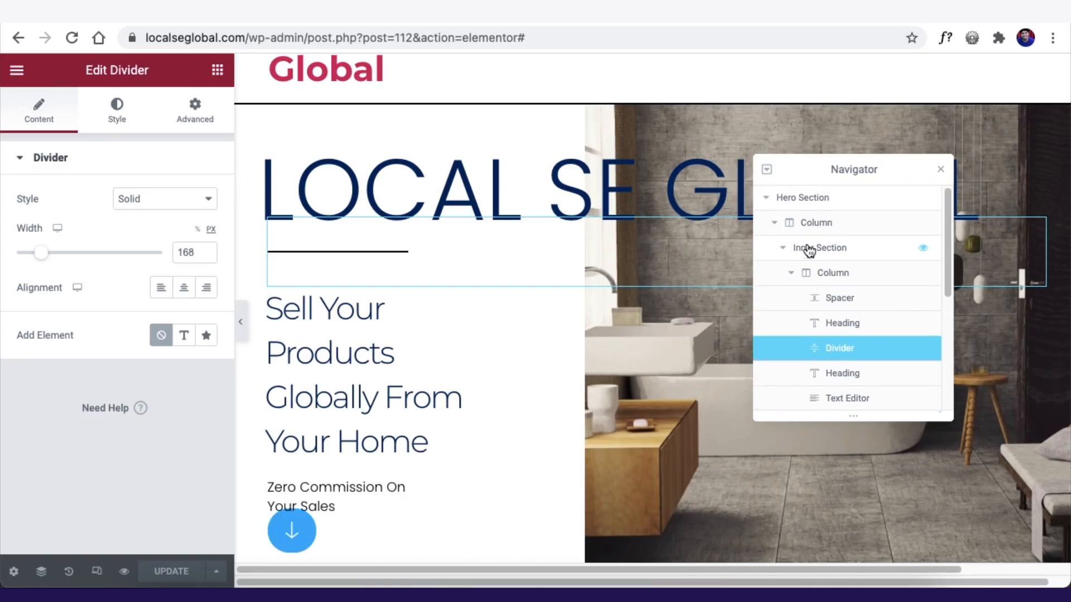
pyautogui.click(793, 272)
pyautogui.click(783, 250)
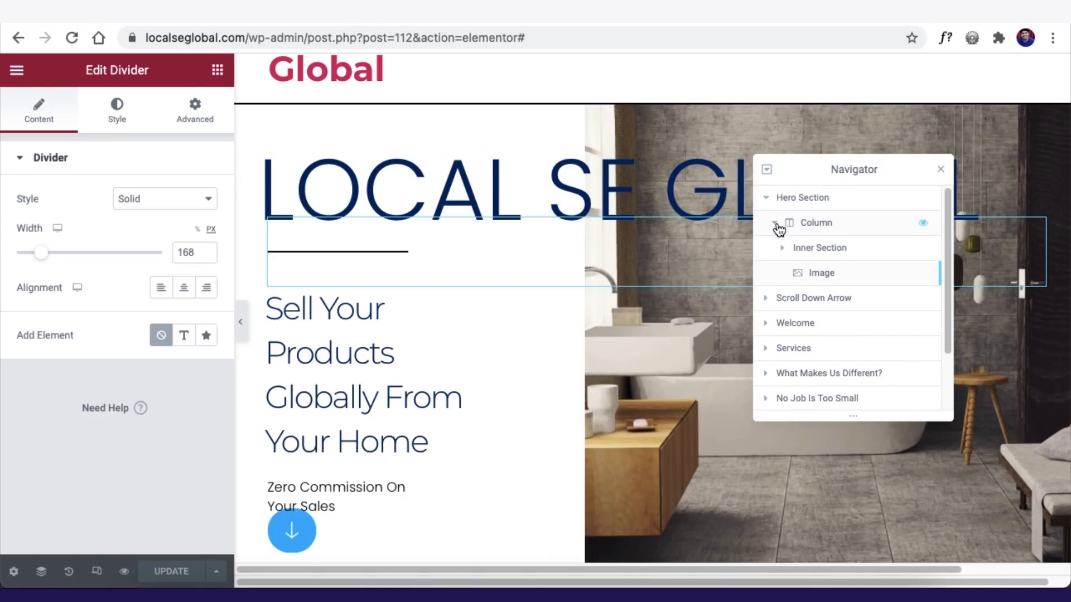
pyautogui.click(775, 223)
pyautogui.click(776, 224)
pyautogui.click(783, 248)
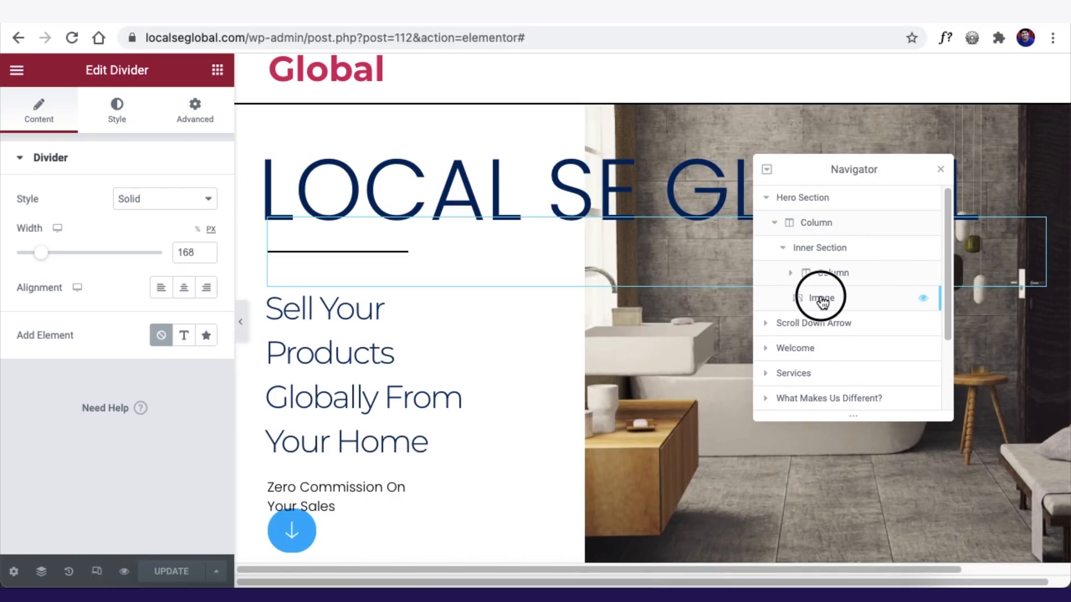
# - Select the hero bathroom image and start uploading a replacement file
pyautogui.click(824, 301)
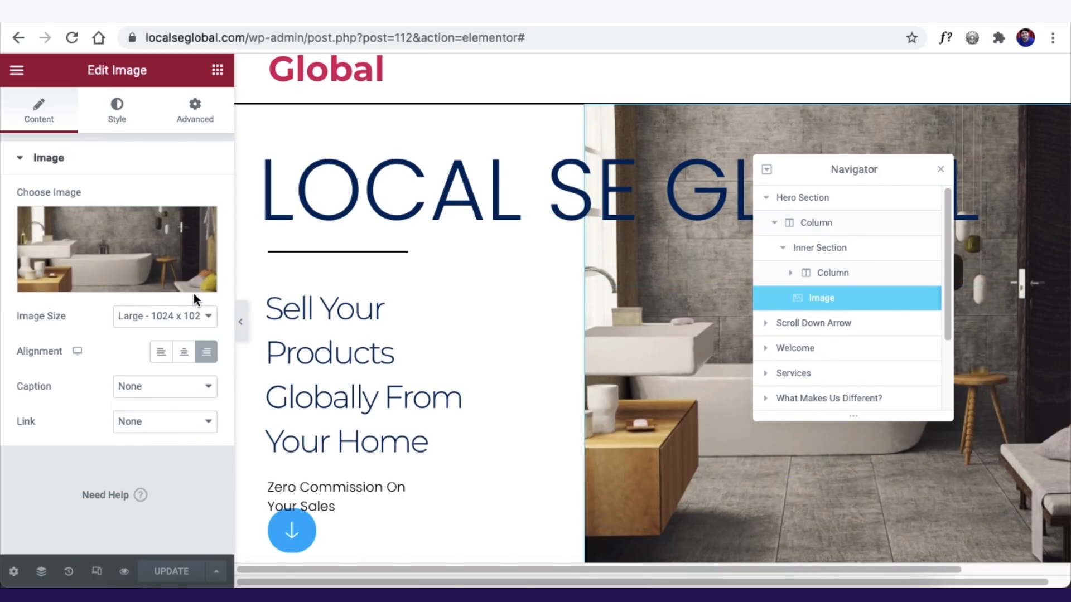
pyautogui.moveTo(144, 263)
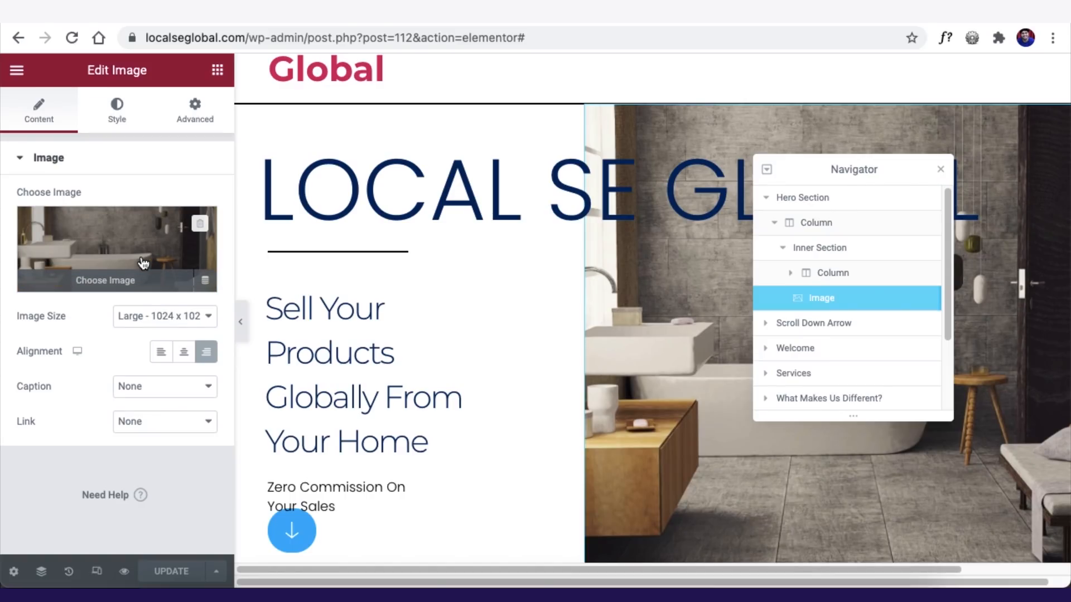
pyautogui.click(144, 263)
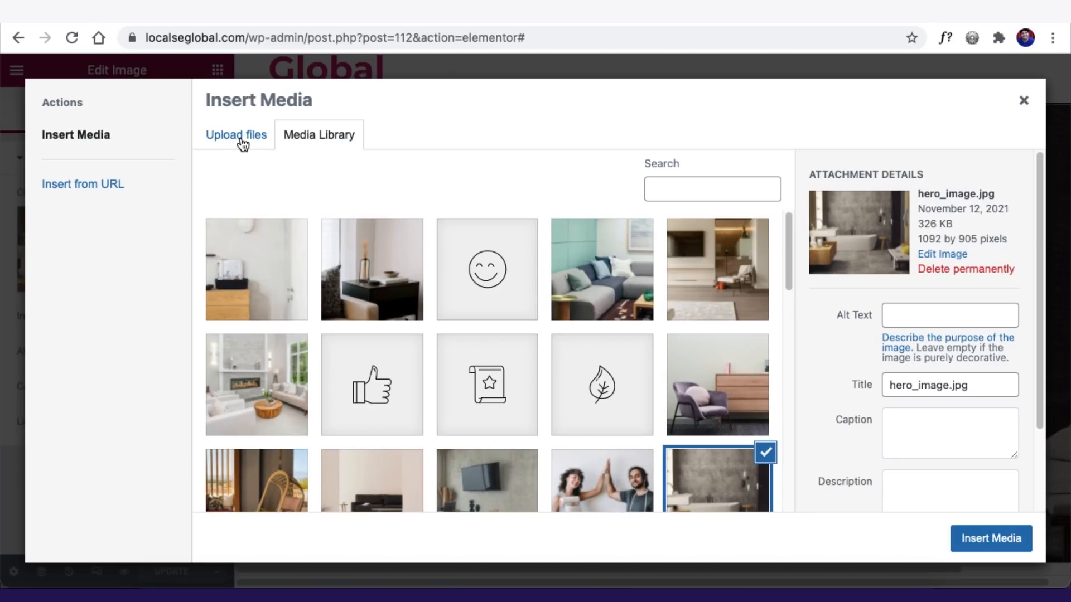
pyautogui.click(241, 141)
pyautogui.click(641, 339)
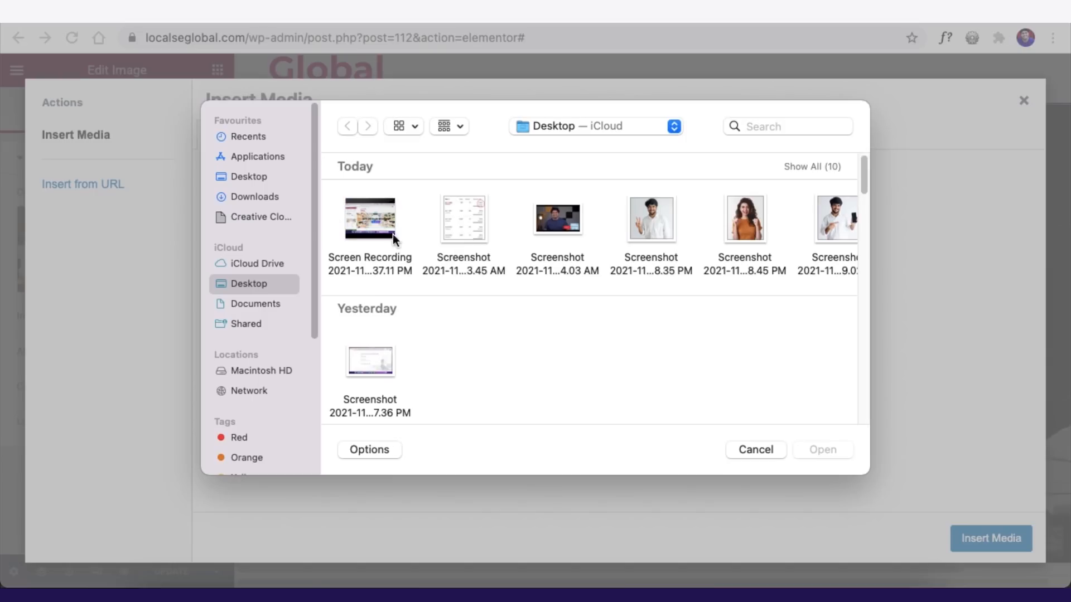
# - Upload the screenshot from Downloads > Local Se Global, insert it, and close the Navigator
pyautogui.click(288, 196)
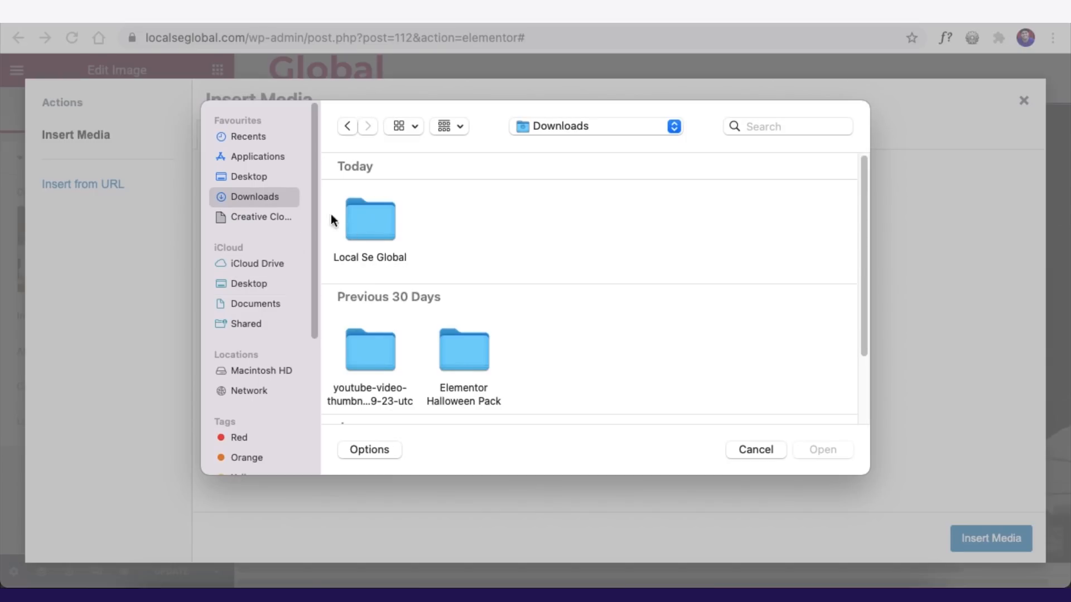
pyautogui.doubleClick(370, 218)
pyautogui.click(551, 221)
pyautogui.click(821, 451)
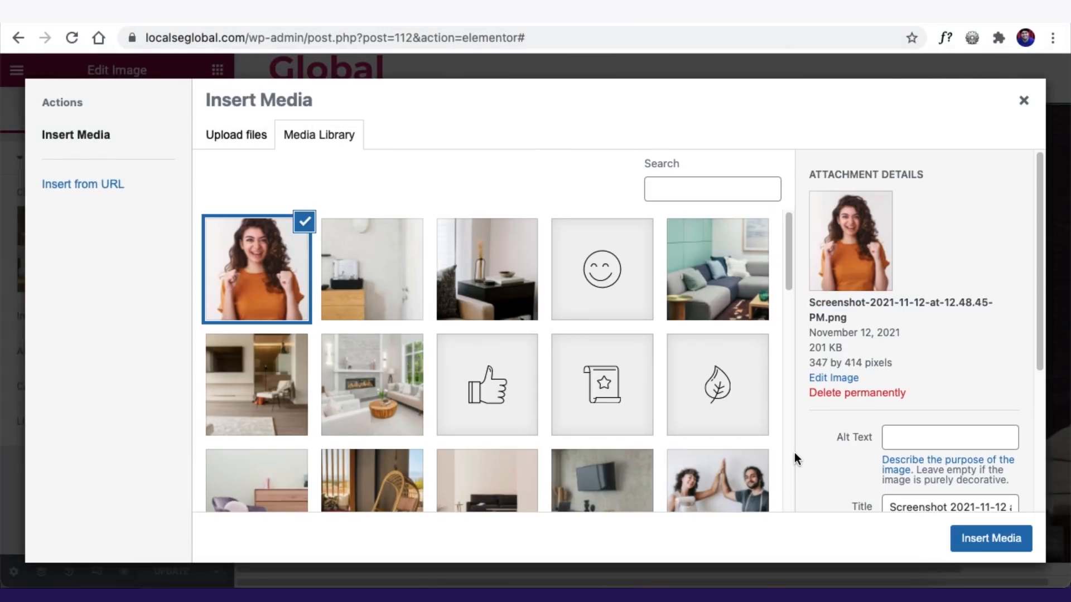
pyautogui.click(980, 546)
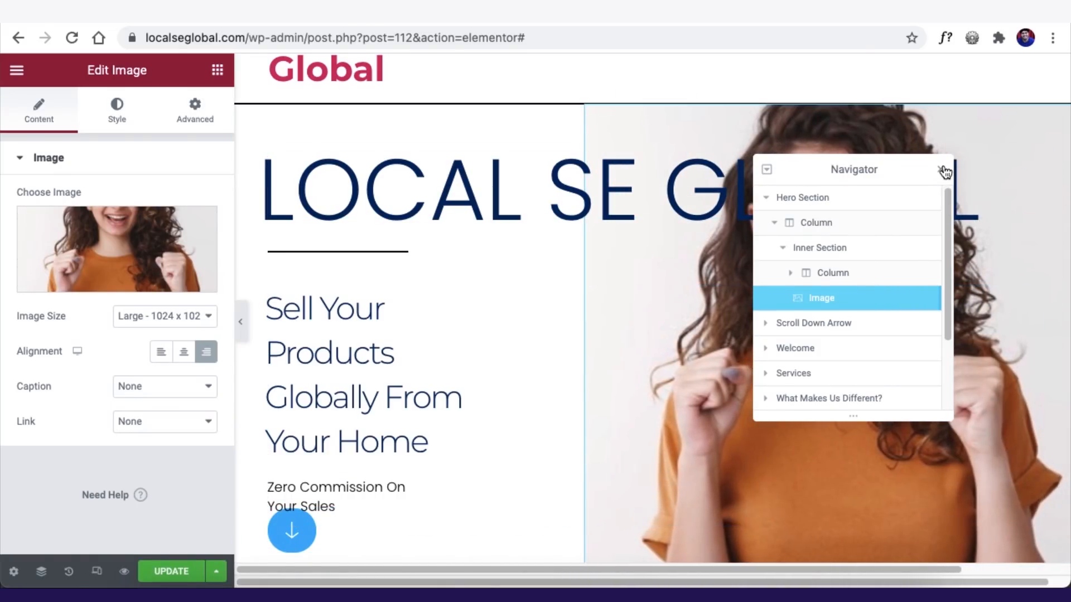
pyautogui.click(943, 170)
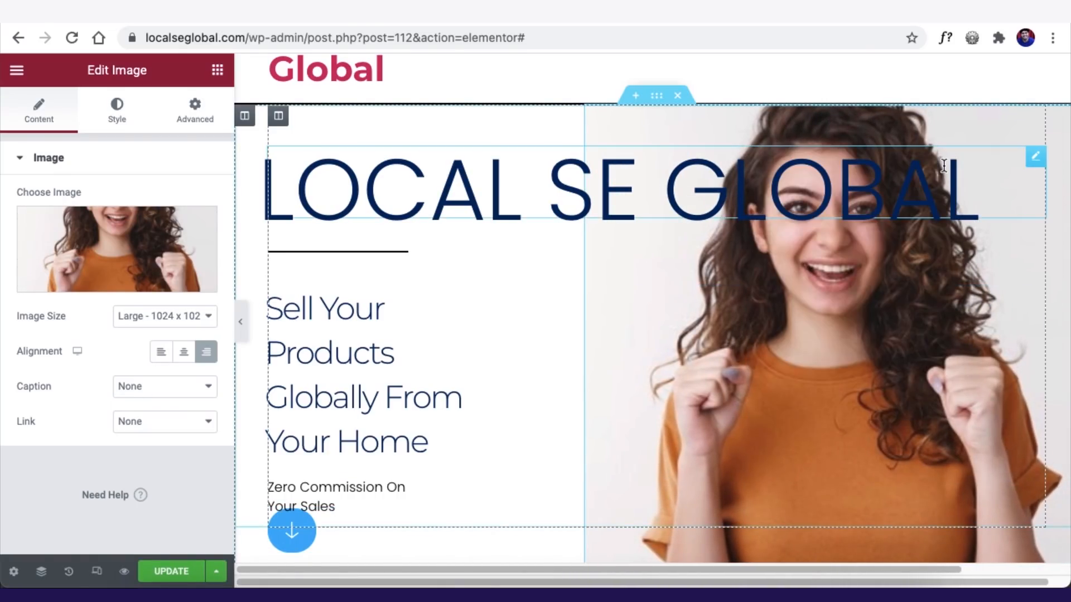
# - Unlink the hero heading's padding and set its right padding to 52 so it wraps
pyautogui.click(435, 213)
pyautogui.click(192, 110)
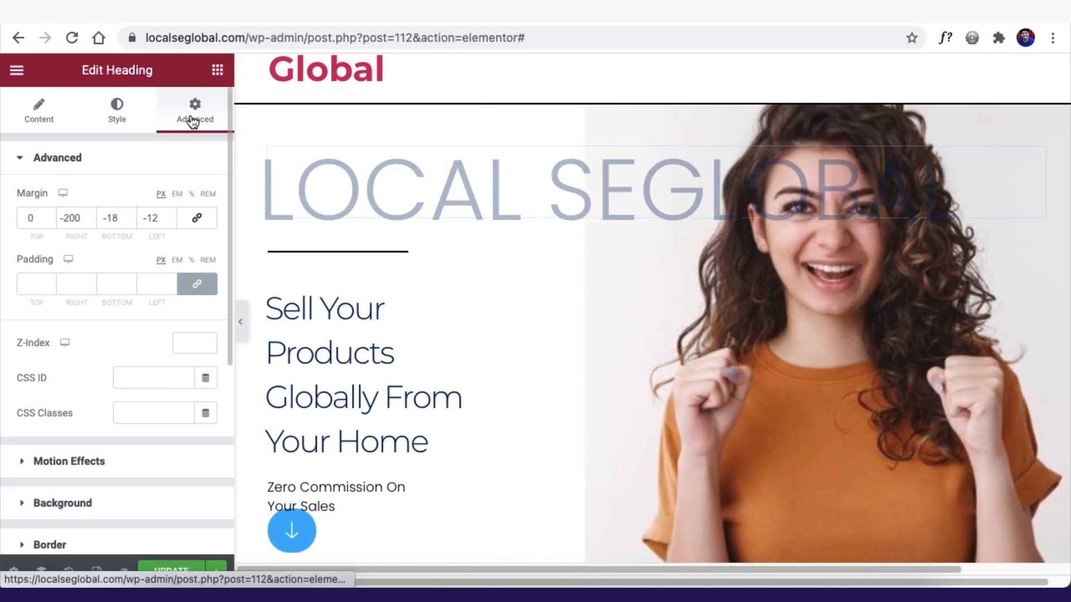
pyautogui.click(81, 222)
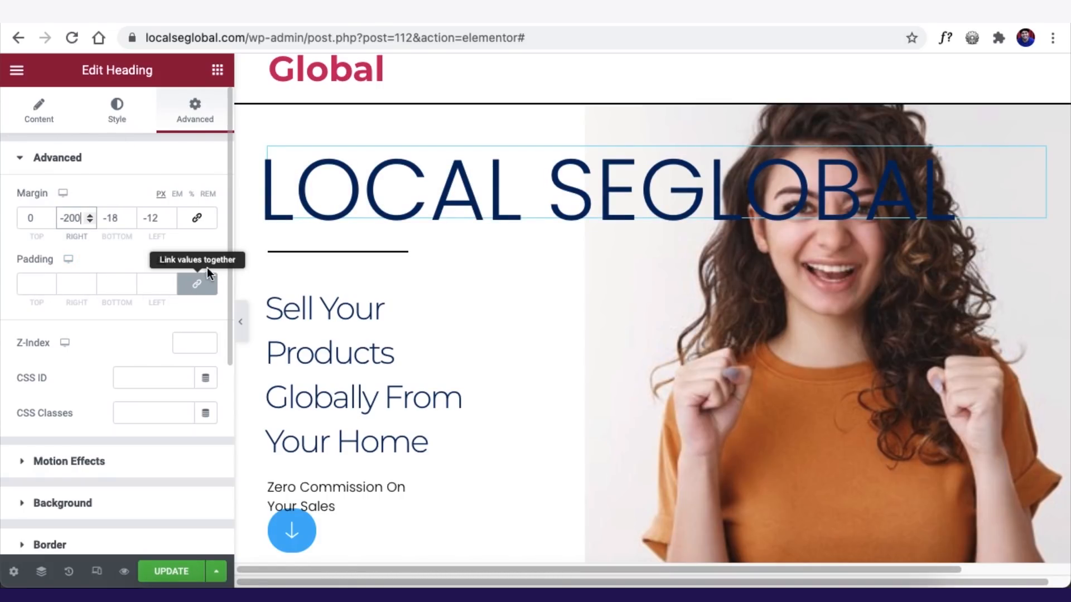
pyautogui.click(192, 269)
pyautogui.click(191, 262)
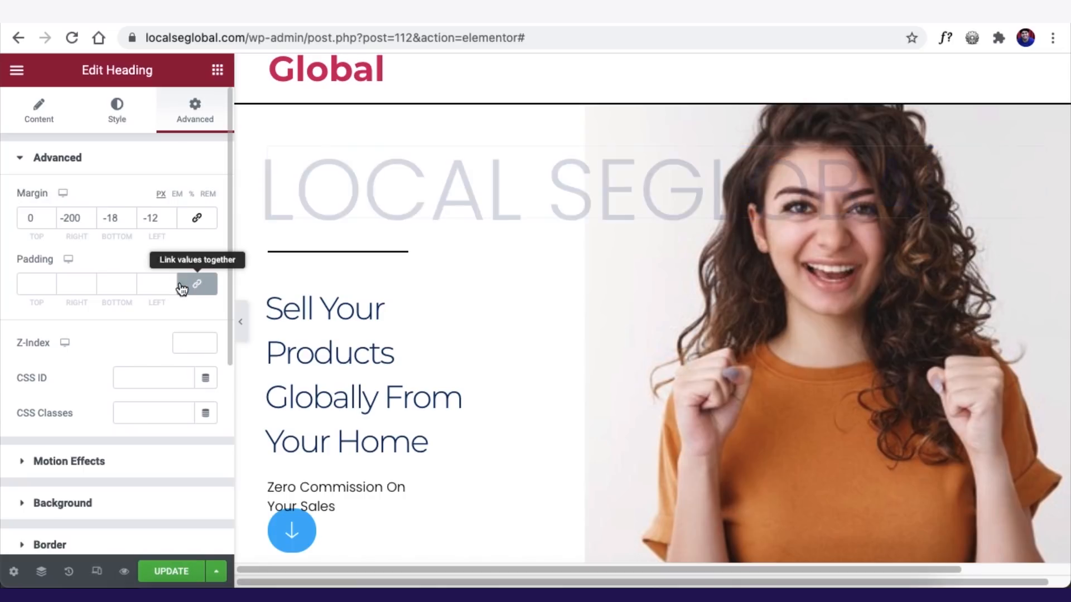
pyautogui.click(193, 284)
pyautogui.click(90, 282)
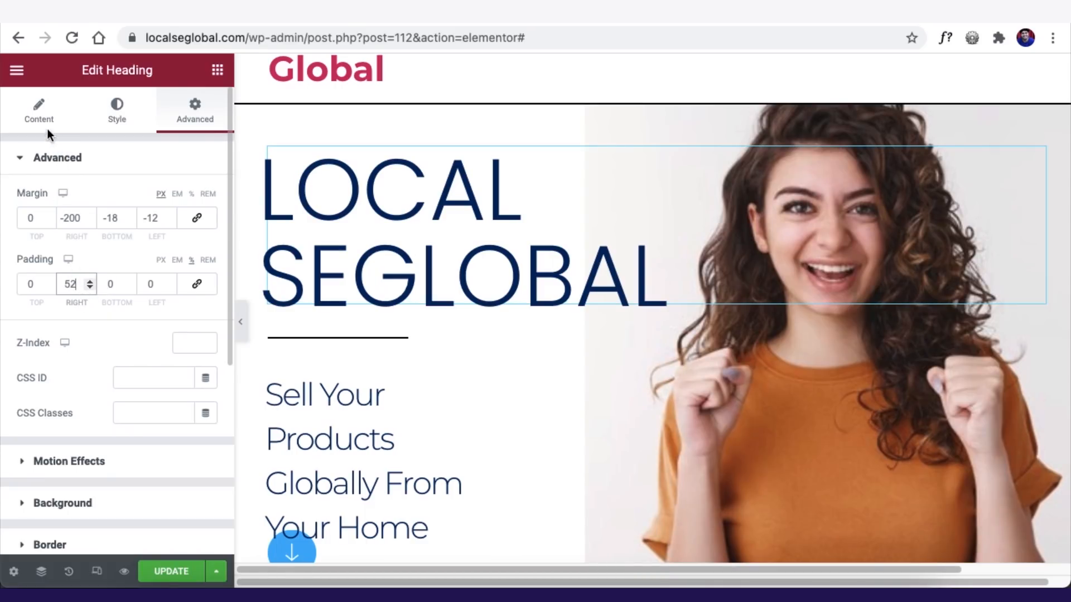
# - Correct the heading text to 'Local Se Global', update the page, and preview it
pyautogui.click(32, 132)
pyautogui.click(60, 218)
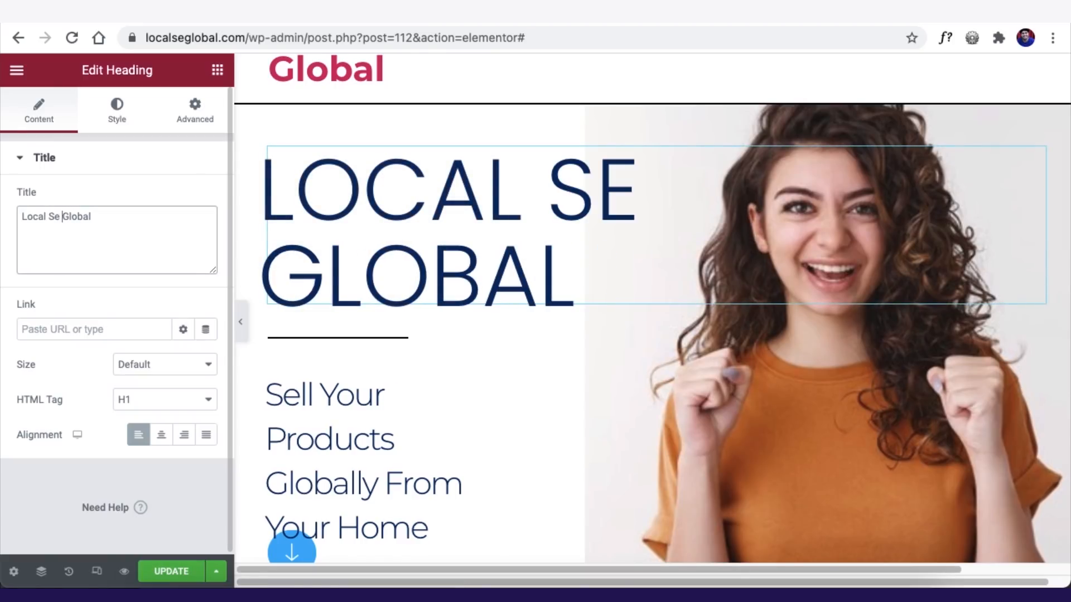
pyautogui.click(171, 571)
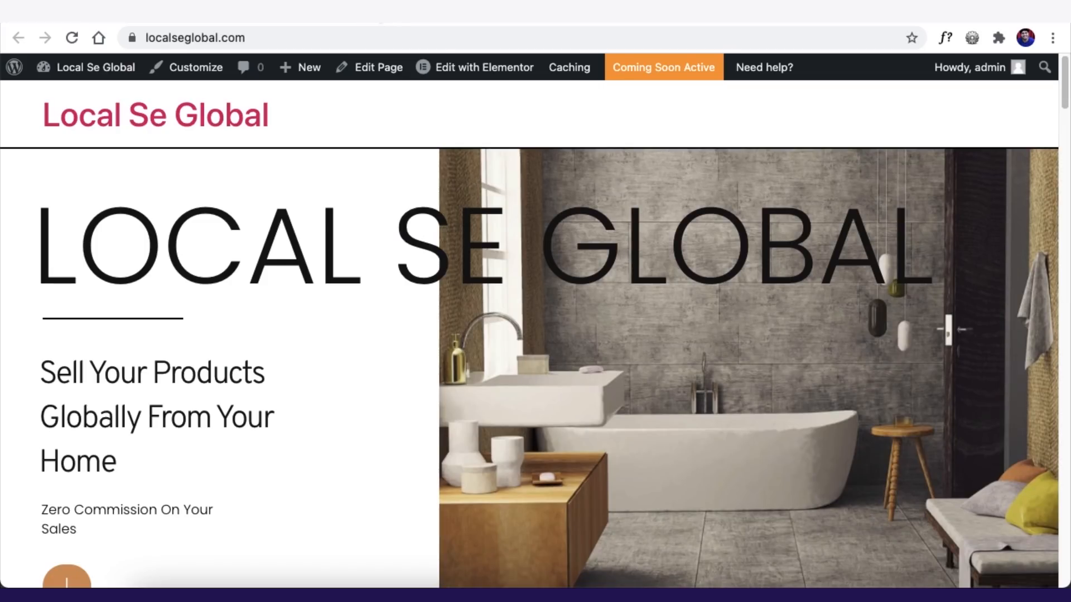
pyautogui.click(73, 39)
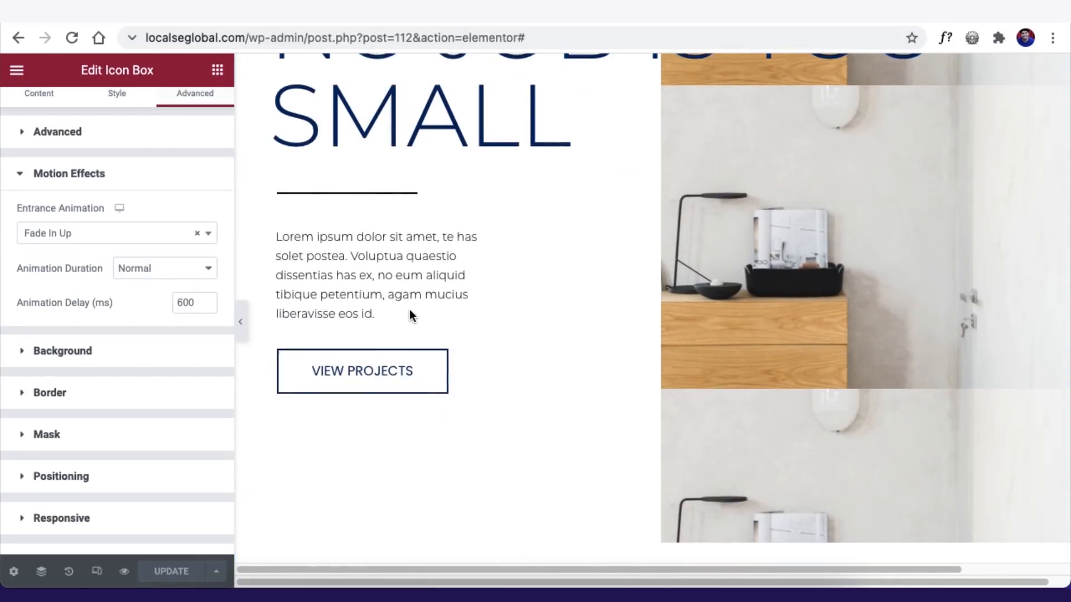
# - Delete the Barnes Painters footer section and update the page
pyautogui.scroll(-20, 409, 309)
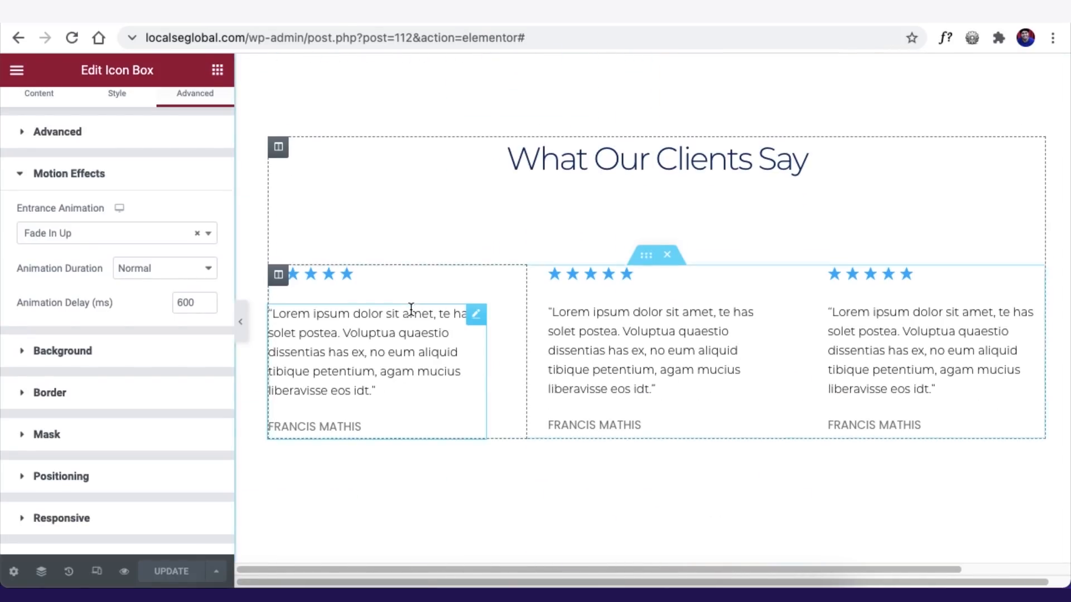
pyautogui.scroll(6, 416, 305)
pyautogui.moveTo(631, 340)
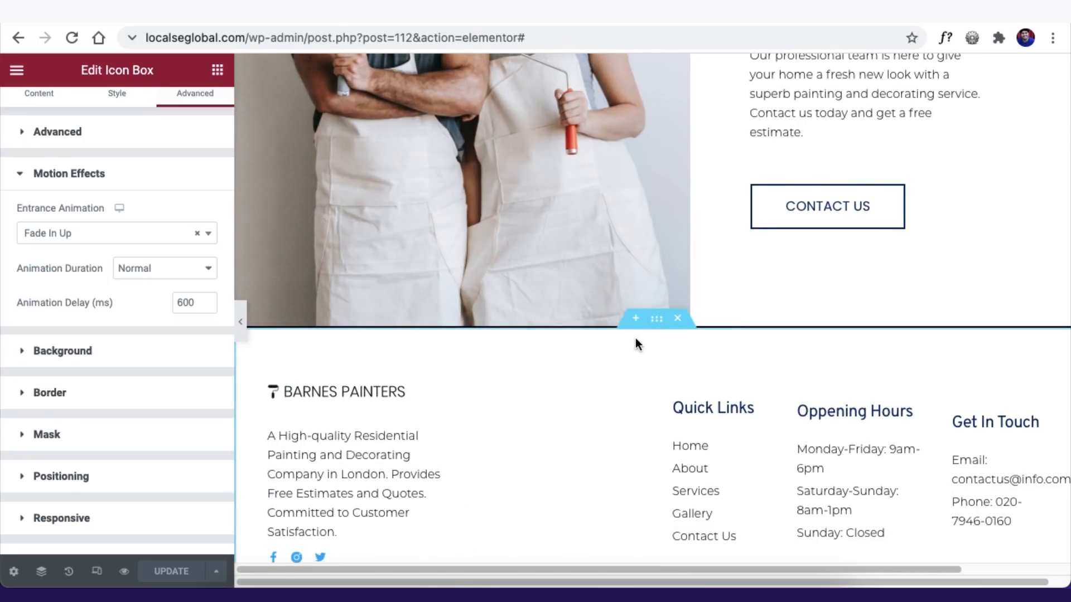
pyautogui.click(656, 319)
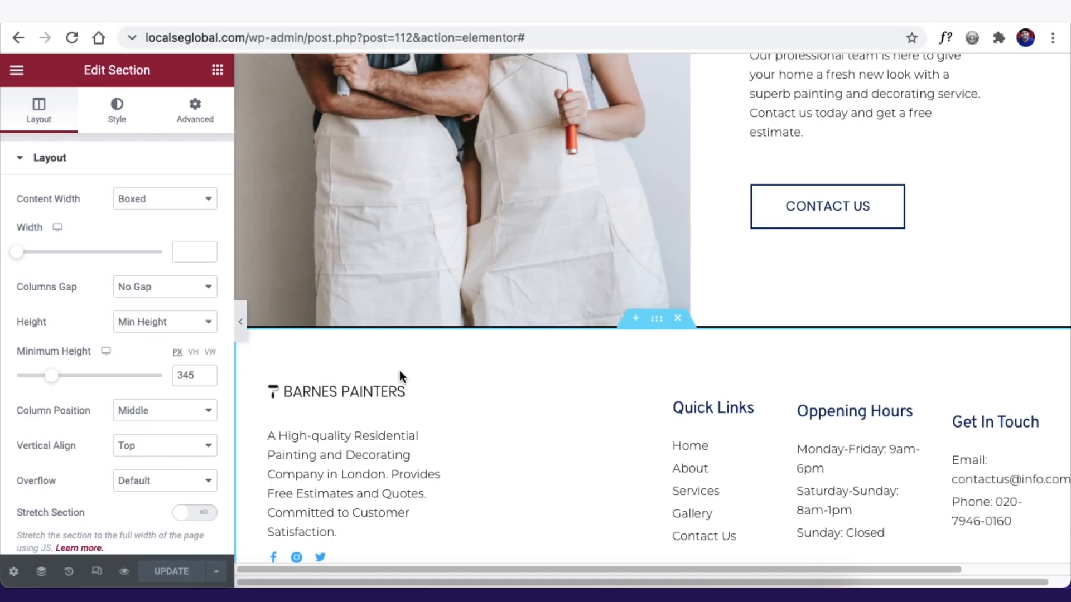
pyautogui.click(677, 318)
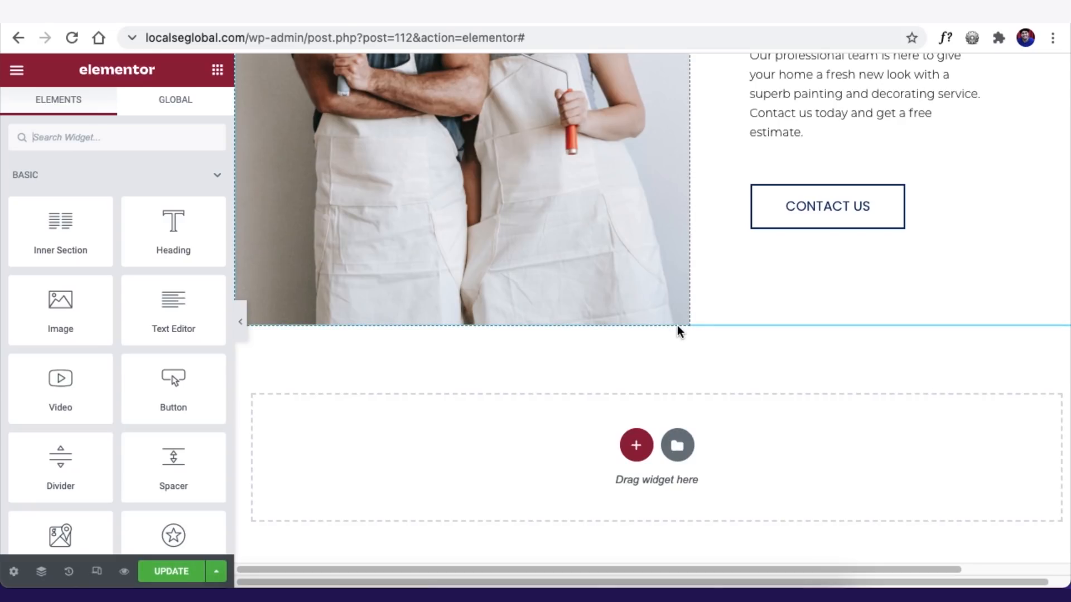
pyautogui.click(164, 572)
pyautogui.scroll(20, 469, 335)
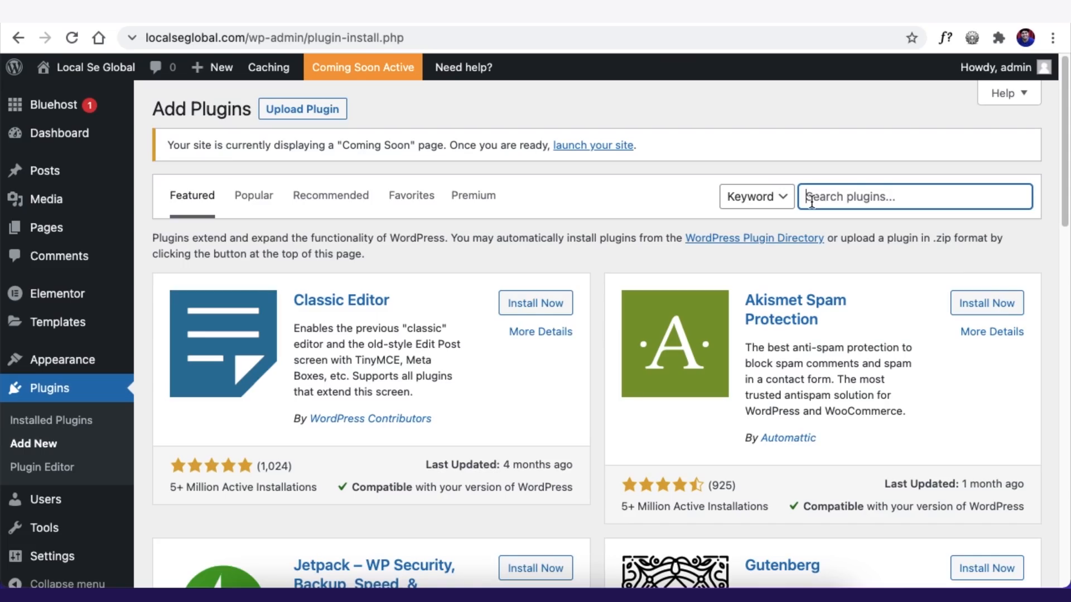
# - Search plugins for 'elementor', then install and activate ElementsKit
pyautogui.write('elementor')
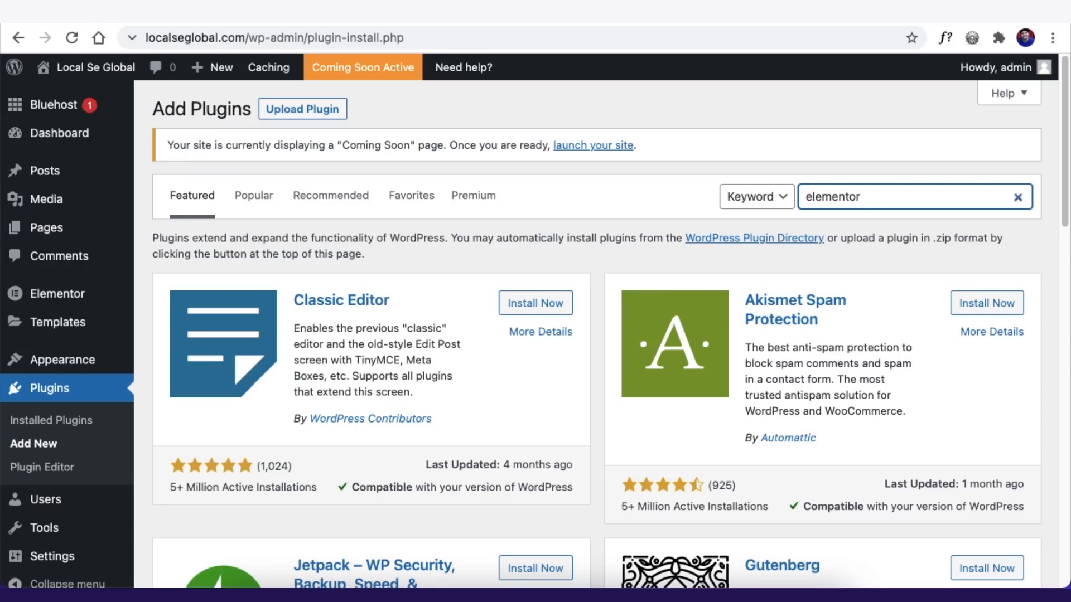
pyautogui.scroll(-2, 683, 234)
pyautogui.click(983, 452)
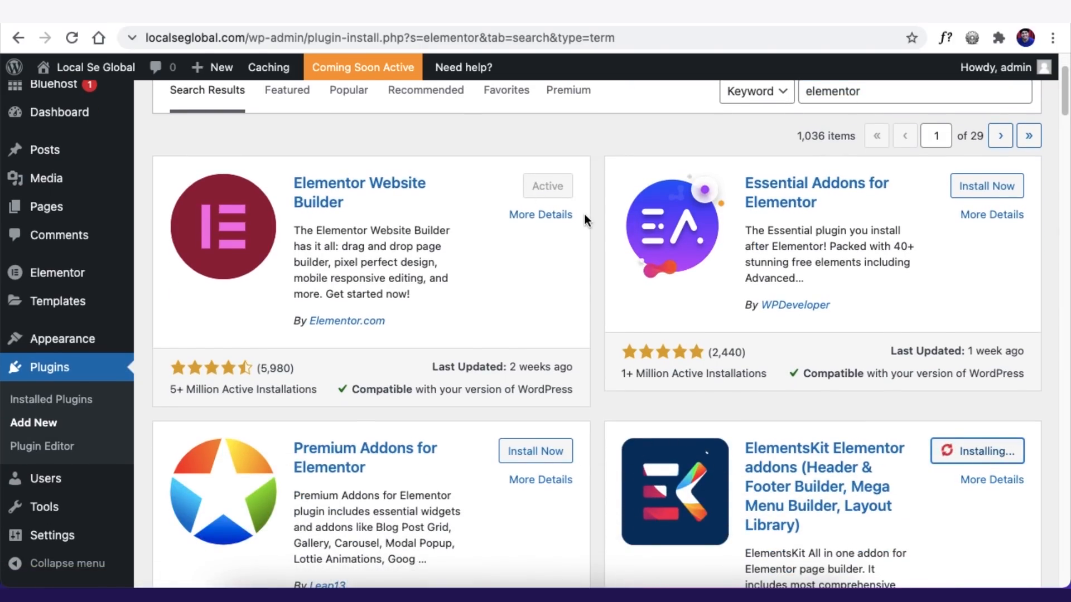
pyautogui.scroll(-2, 588, 227)
pyautogui.click(991, 334)
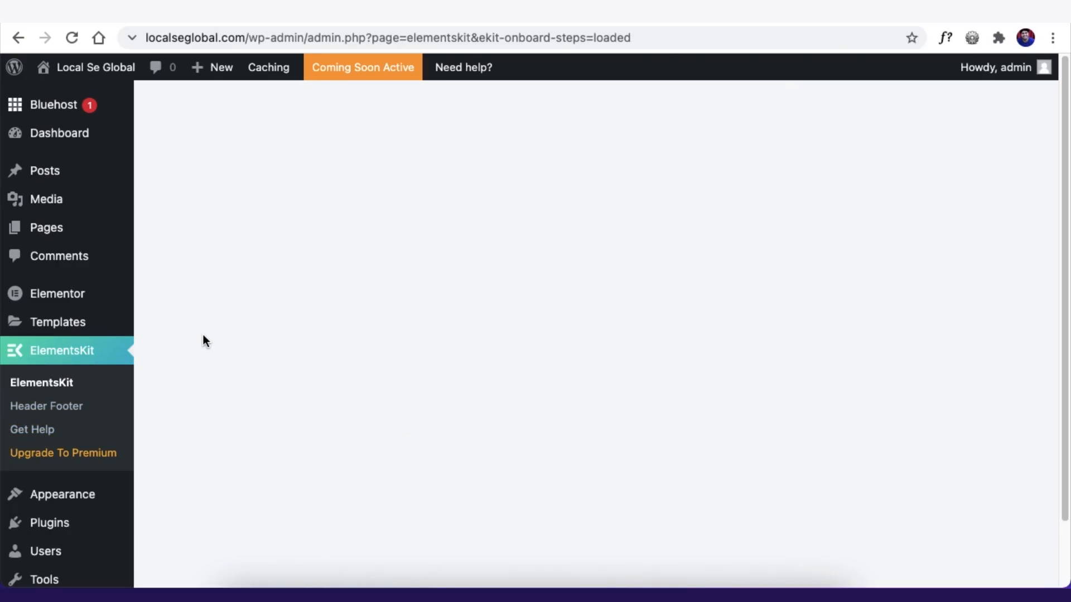
# - Create and save an active ElementsKit header template named NewHeader for the entire site
pyautogui.click(52, 408)
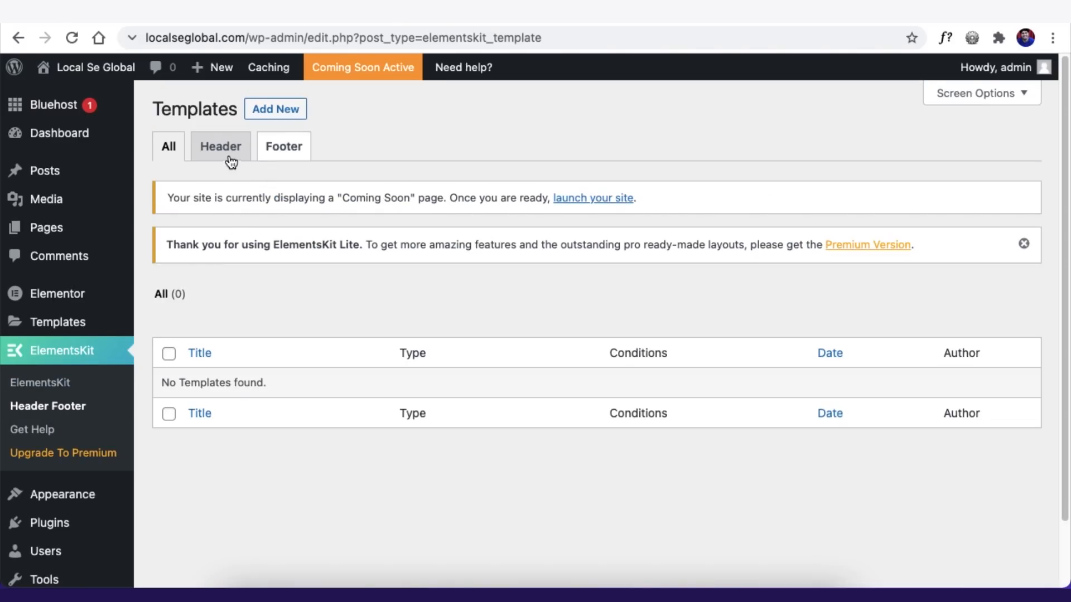
pyautogui.click(275, 109)
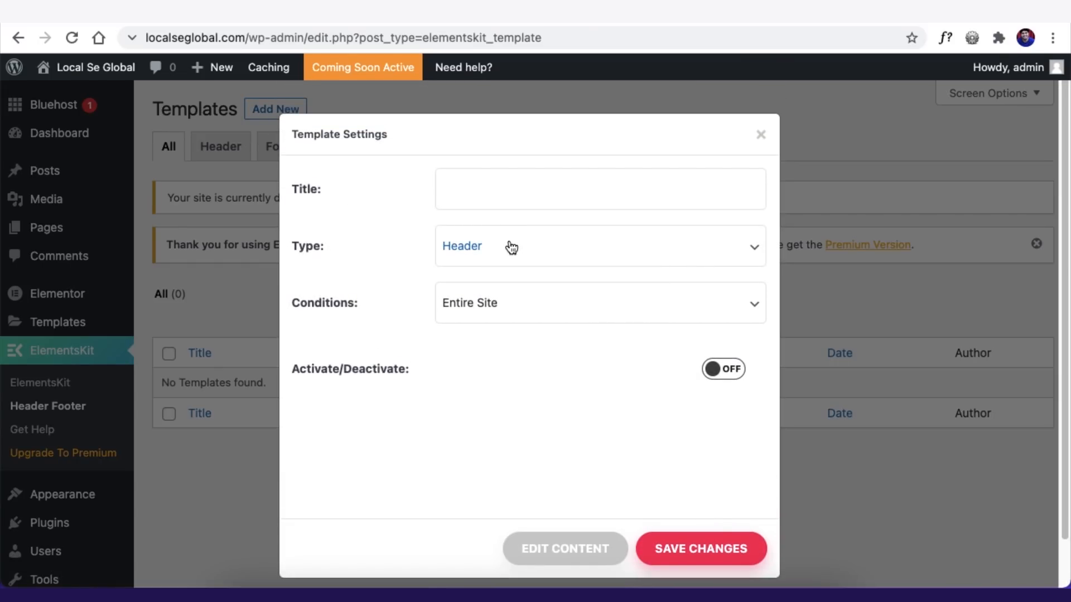
pyautogui.click(513, 203)
pyautogui.write('NewHeader')
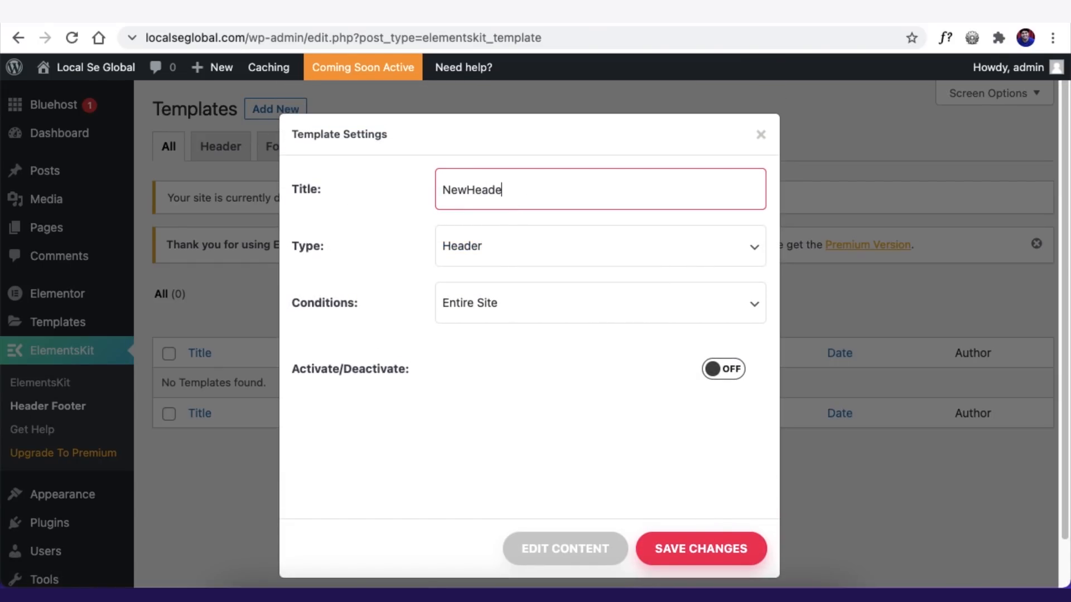
pyautogui.click(520, 314)
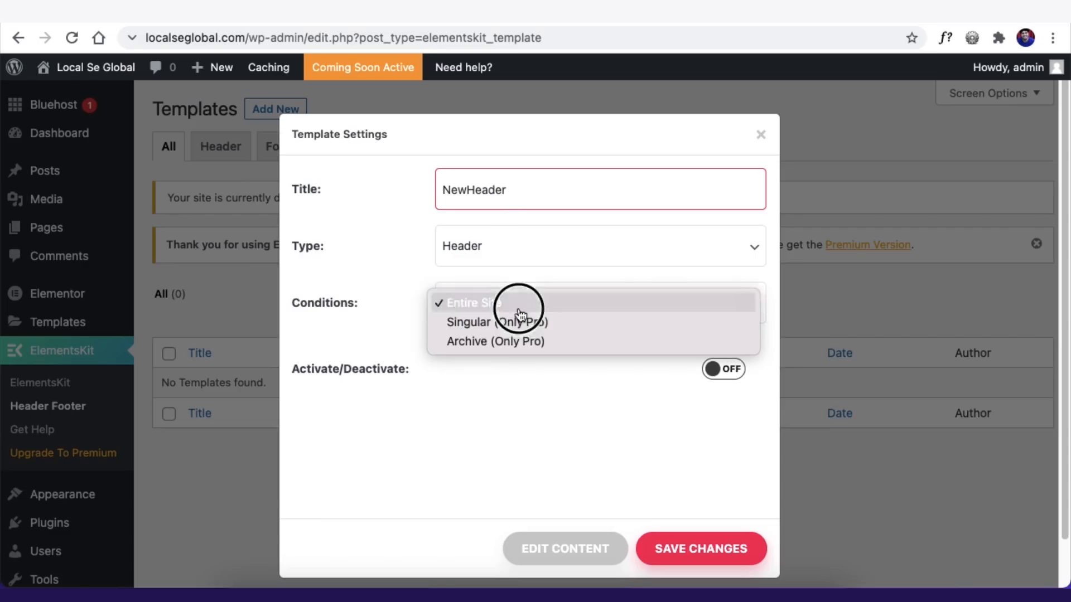
pyautogui.click(523, 308)
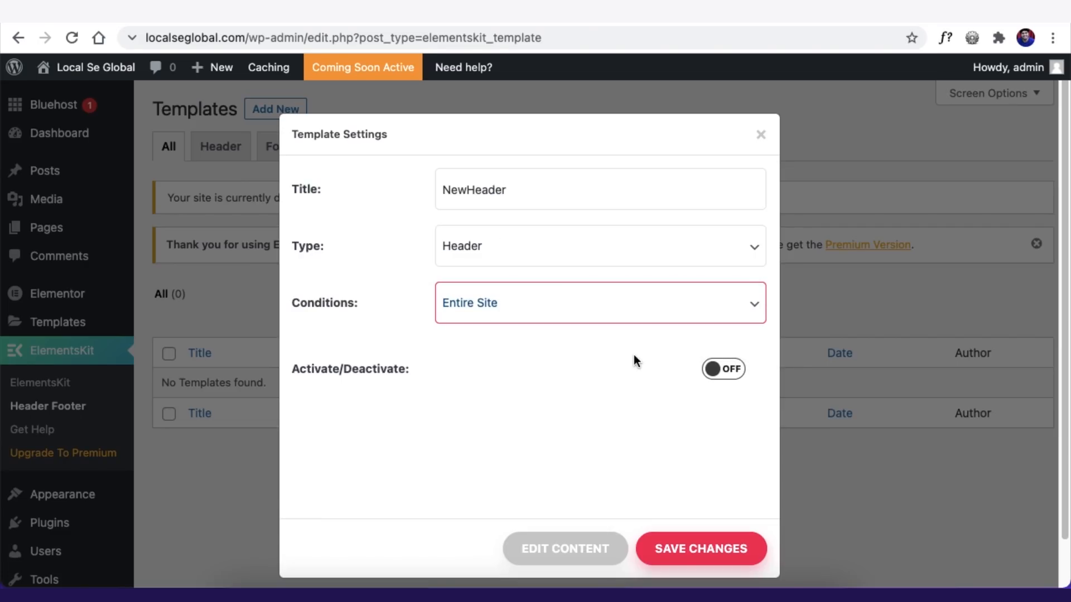
pyautogui.click(724, 372)
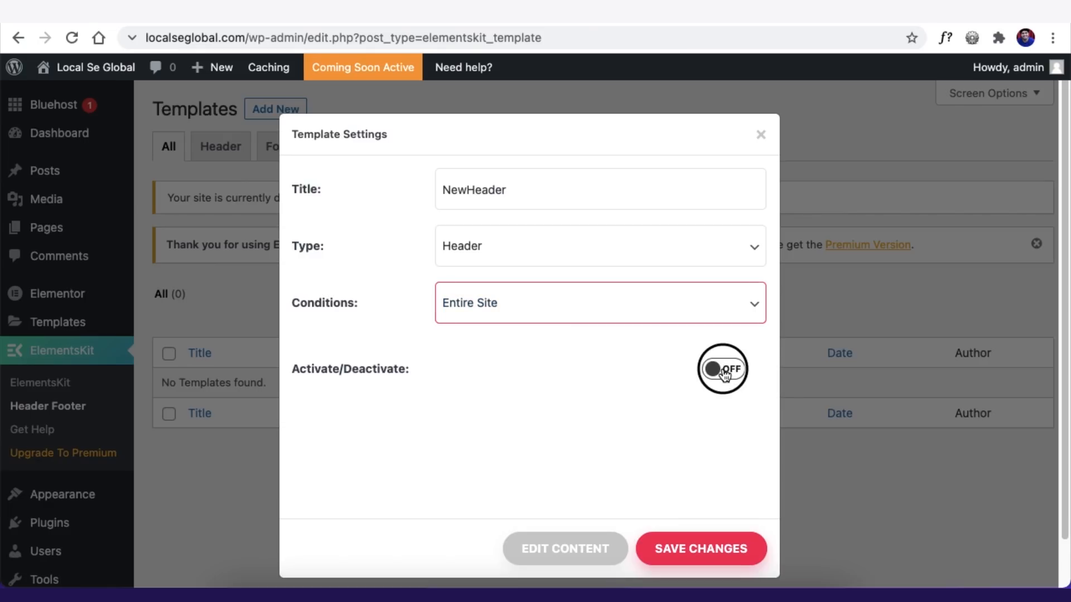
pyautogui.click(658, 547)
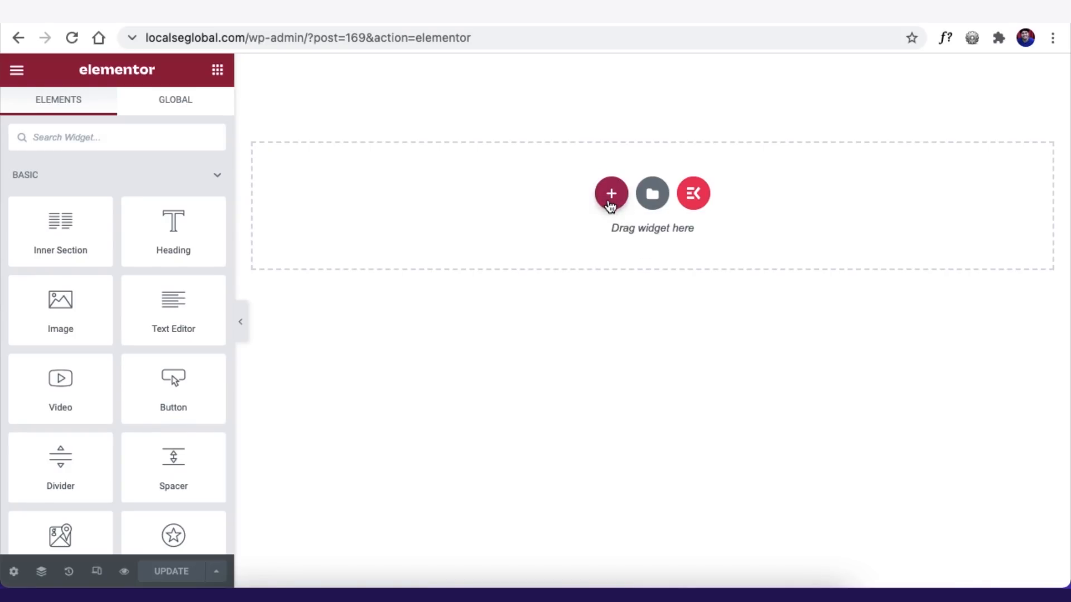
# - Add a 33/66 two-column section to the NewHeader template
pyautogui.click(610, 205)
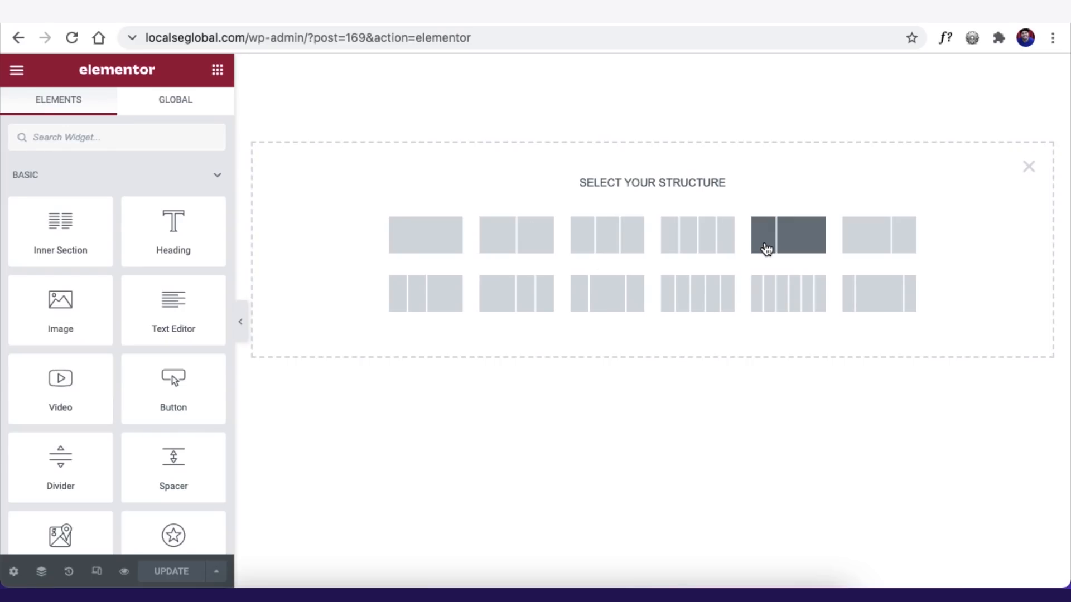
pyautogui.click(770, 246)
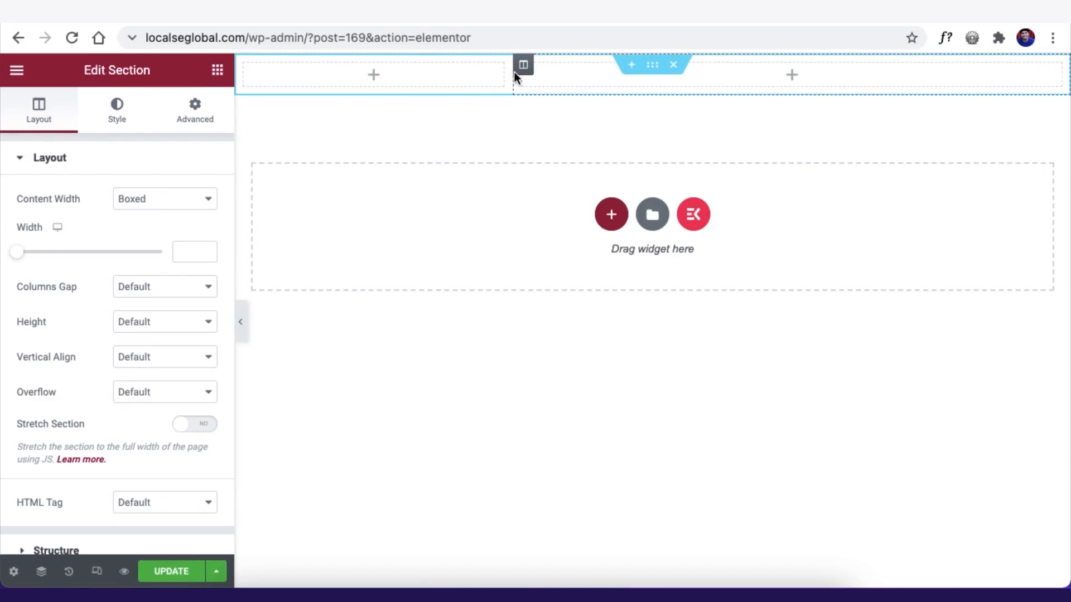
# - Drop an Image widget into the left column, then delete it
pyautogui.click(191, 112)
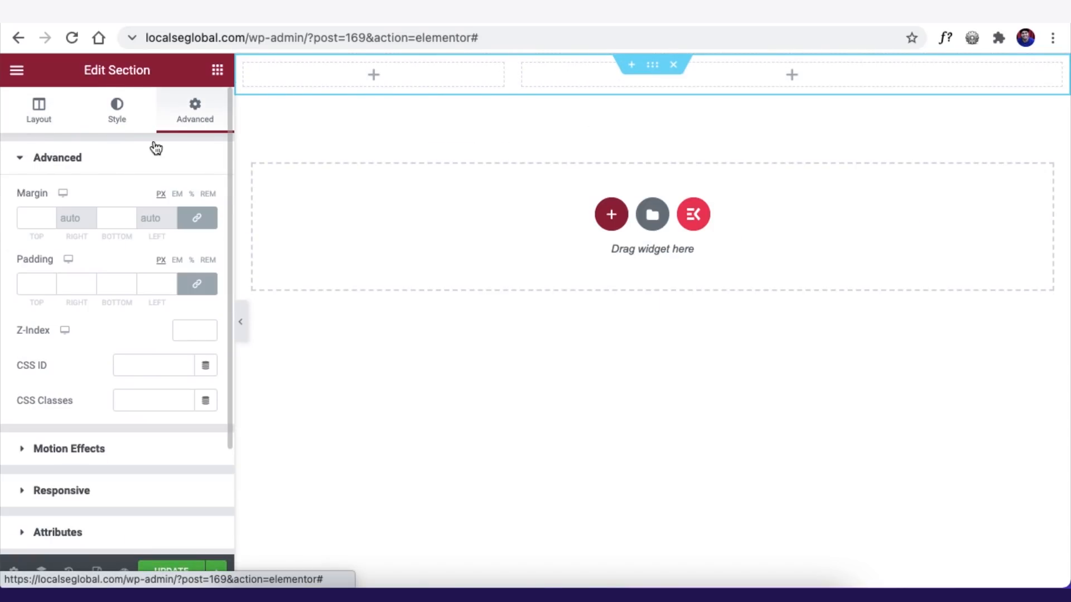
pyautogui.click(42, 117)
pyautogui.click(217, 70)
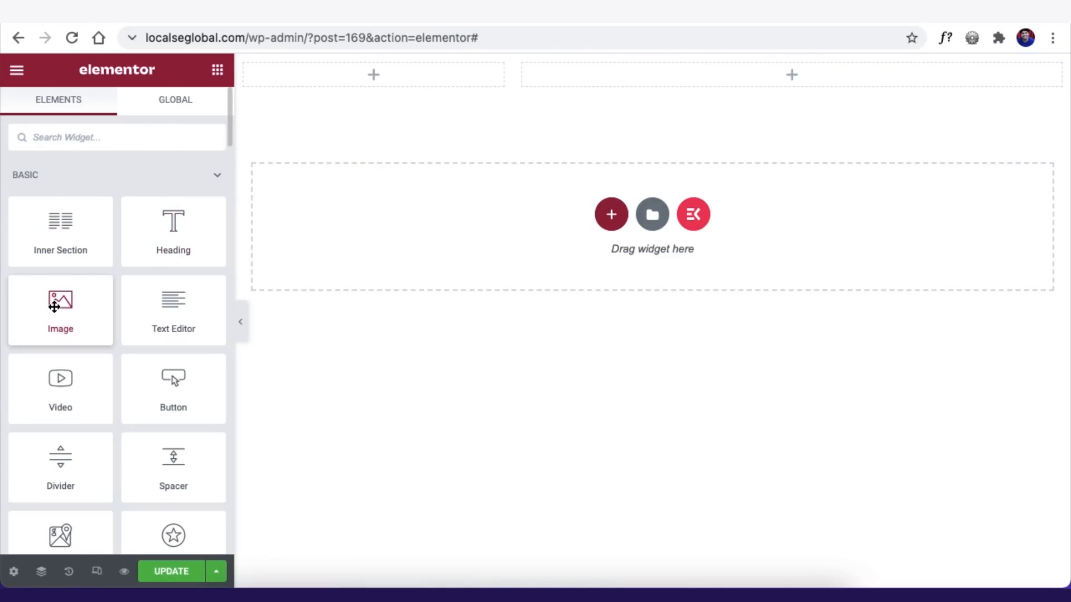
pyautogui.moveTo(54, 306); pyautogui.dragTo(368, 67)
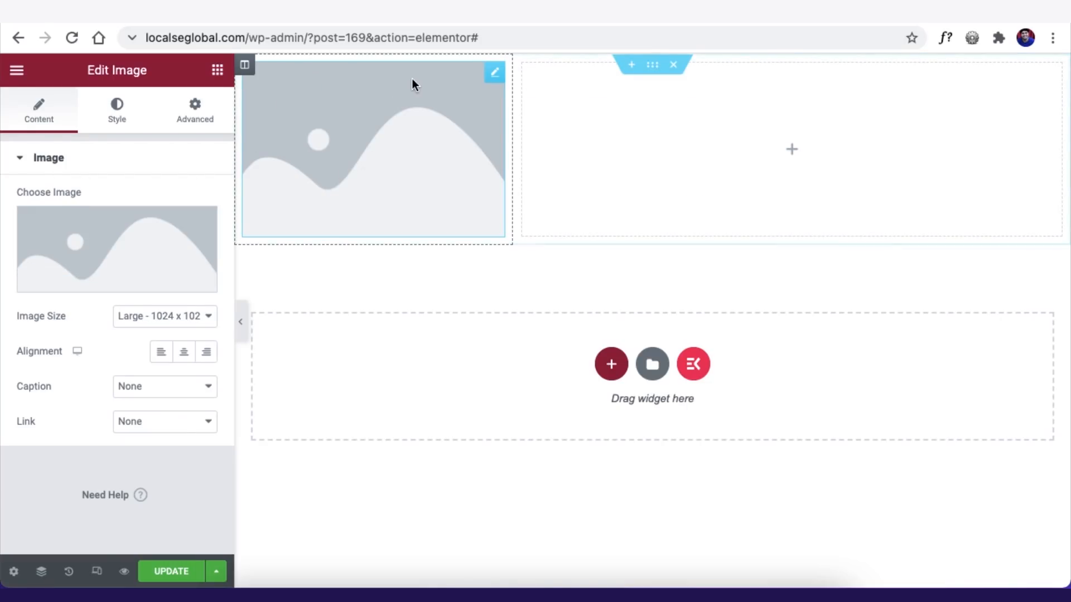
pyautogui.rightClick(496, 73)
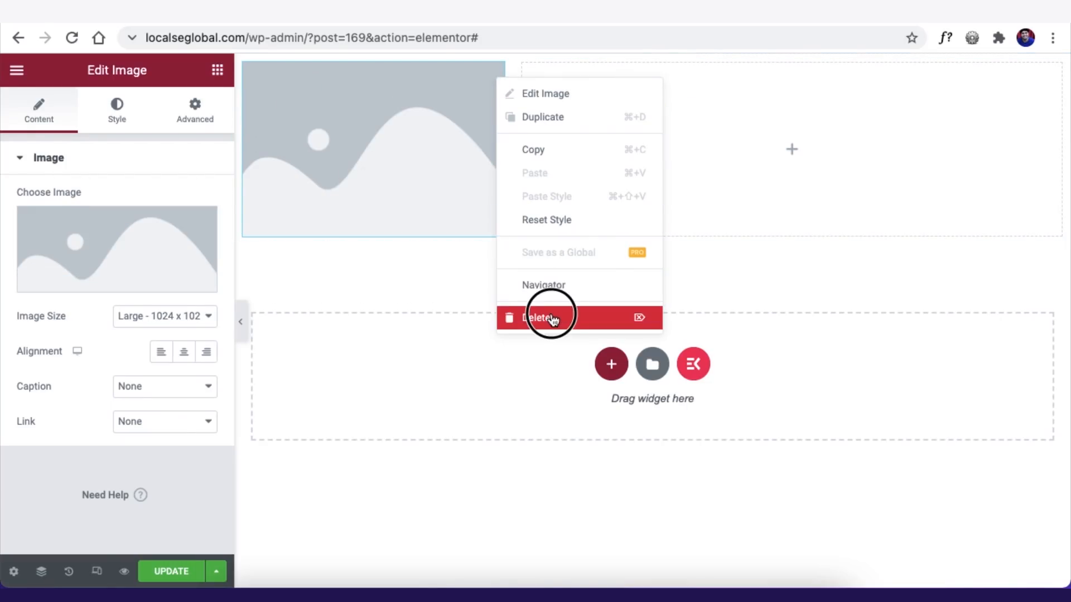
pyautogui.click(536, 318)
# - Place a Text Editor widget in the left column reading 'Local Se Global'
pyautogui.moveTo(175, 325); pyautogui.dragTo(322, 75)
pyautogui.click(116, 323)
pyautogui.press('super+a')
pyautogui.write('Lo')
pyautogui.press('BackSpace')
pyautogui.write('cal Se Global')
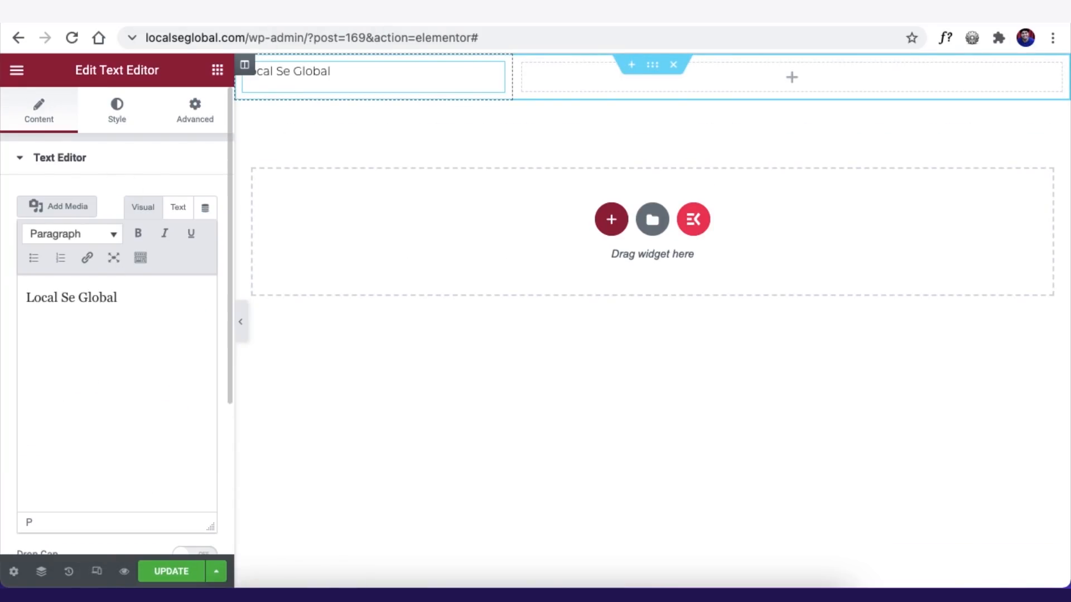
# - Style the text blue with weight 800, size 33 and line height 10
pyautogui.click(116, 111)
pyautogui.click(181, 237)
pyautogui.click(84, 304)
pyautogui.click(206, 270)
pyautogui.moveTo(36, 402); pyautogui.dragTo(52, 403)
pyautogui.click(151, 436)
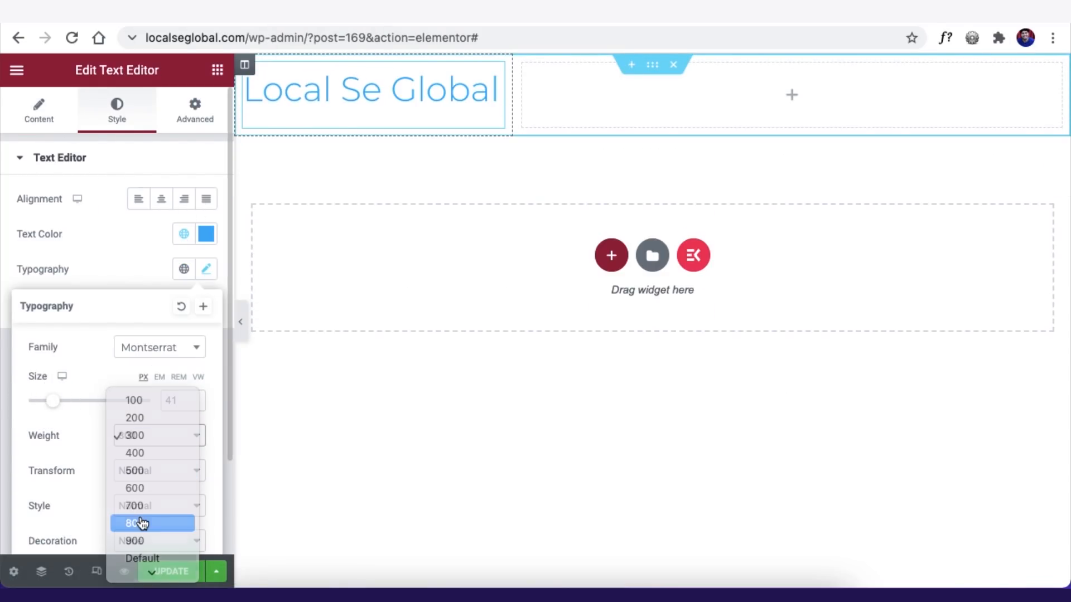
pyautogui.click(142, 523)
pyautogui.scroll(-2, 36, 441)
pyautogui.moveTo(56, 478); pyautogui.dragTo(39, 478)
pyautogui.moveTo(52, 284); pyautogui.dragTo(48, 284)
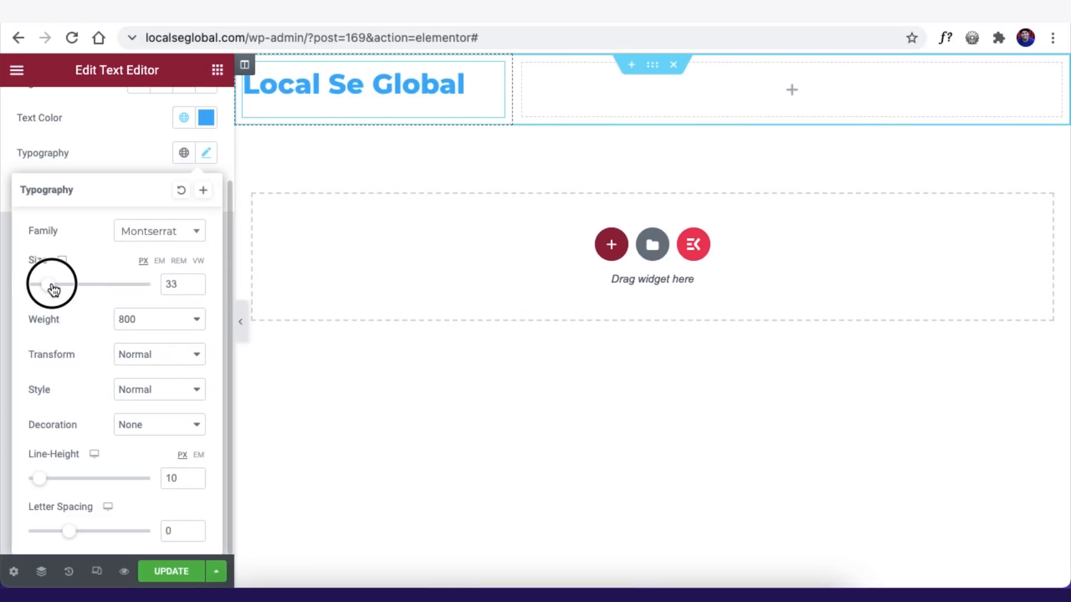
pyautogui.click(139, 165)
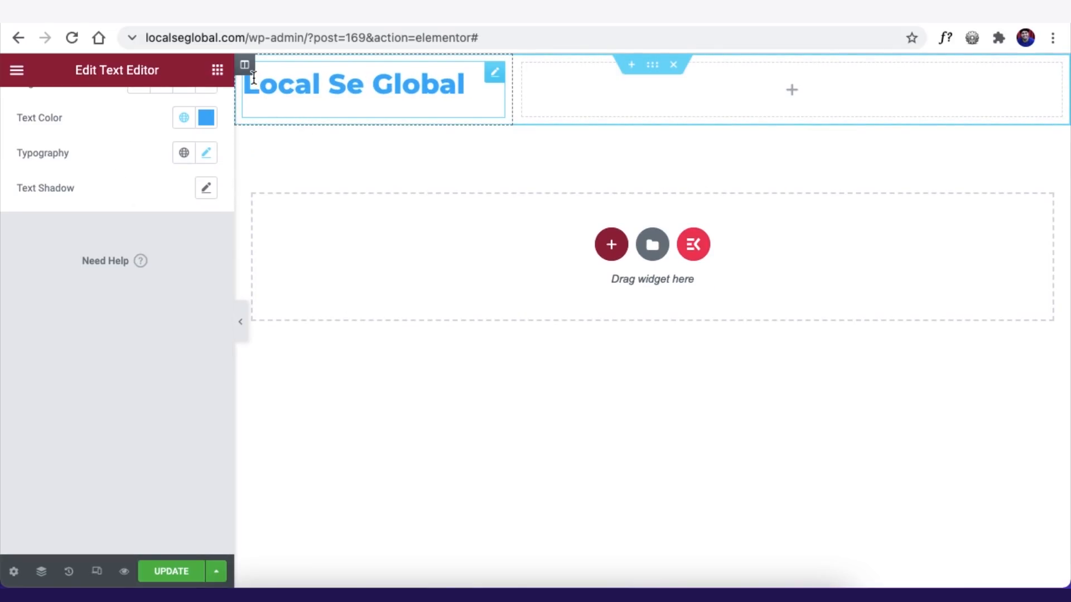
pyautogui.click(652, 65)
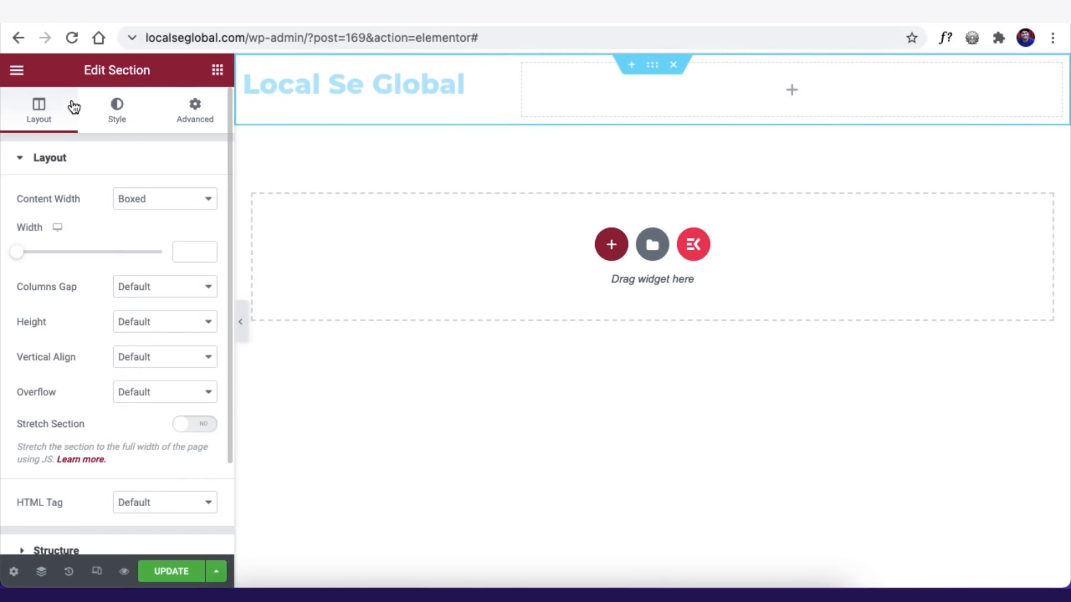
# - Set the header section to Full Width content with Middle vertical alignment
pyautogui.click(168, 209)
pyautogui.click(149, 219)
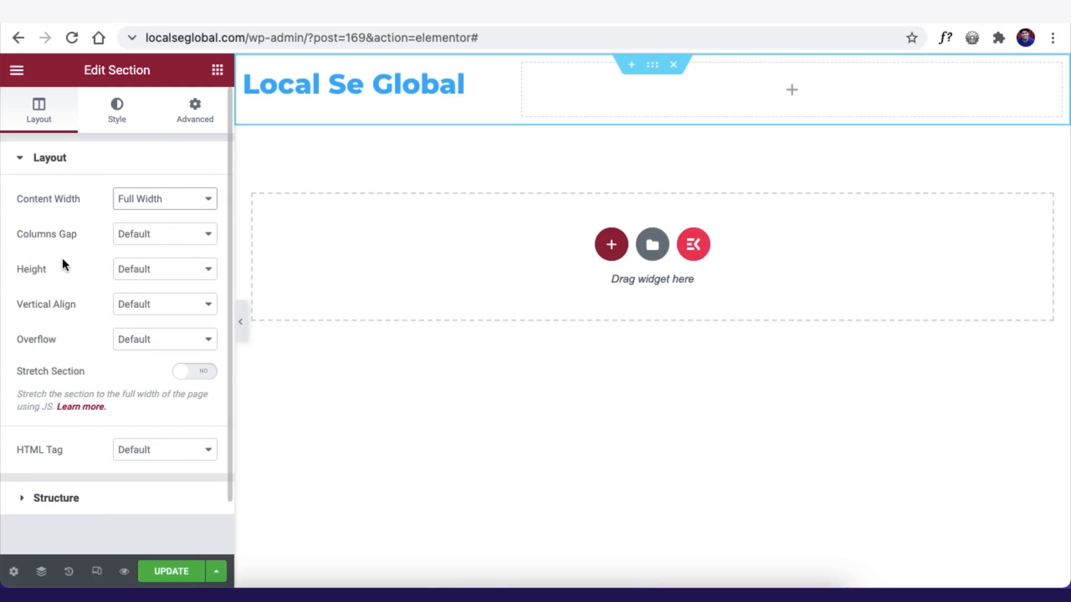
pyautogui.click(138, 304)
pyautogui.click(158, 339)
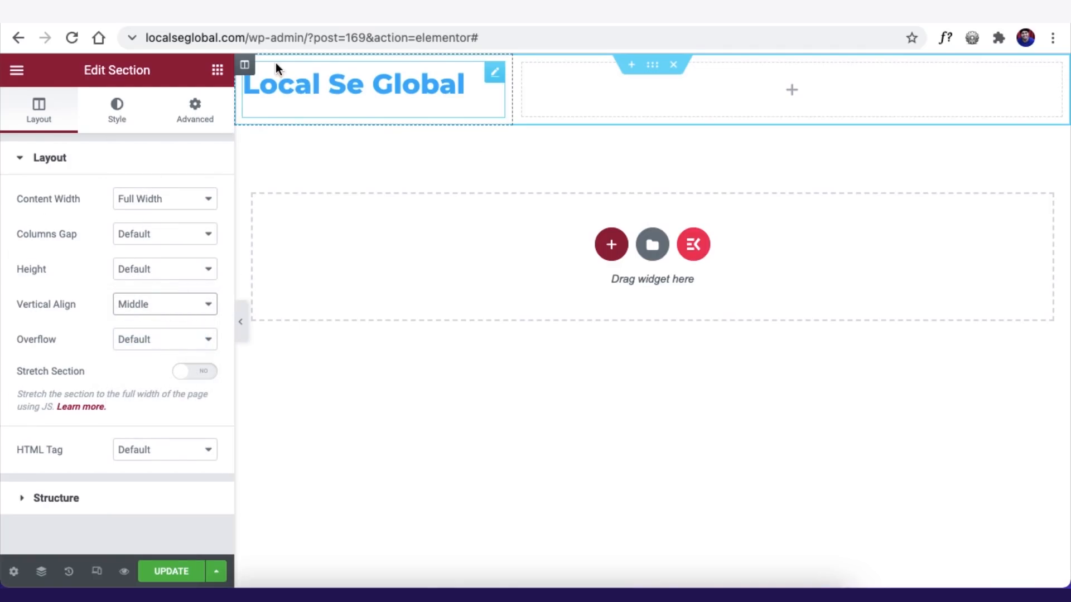
# - Vertically centre both columns, then search the widgets for 'nav'
pyautogui.click(245, 65)
pyautogui.click(163, 232)
pyautogui.click(158, 267)
pyautogui.click(524, 65)
pyautogui.click(162, 232)
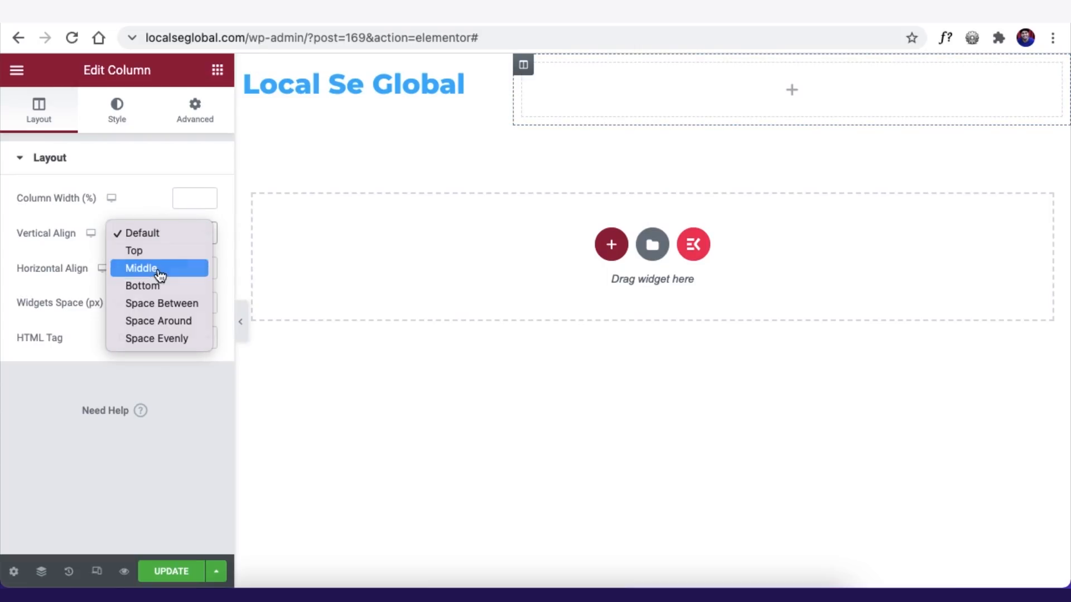
pyautogui.click(158, 266)
pyautogui.click(218, 70)
pyautogui.write('nav')
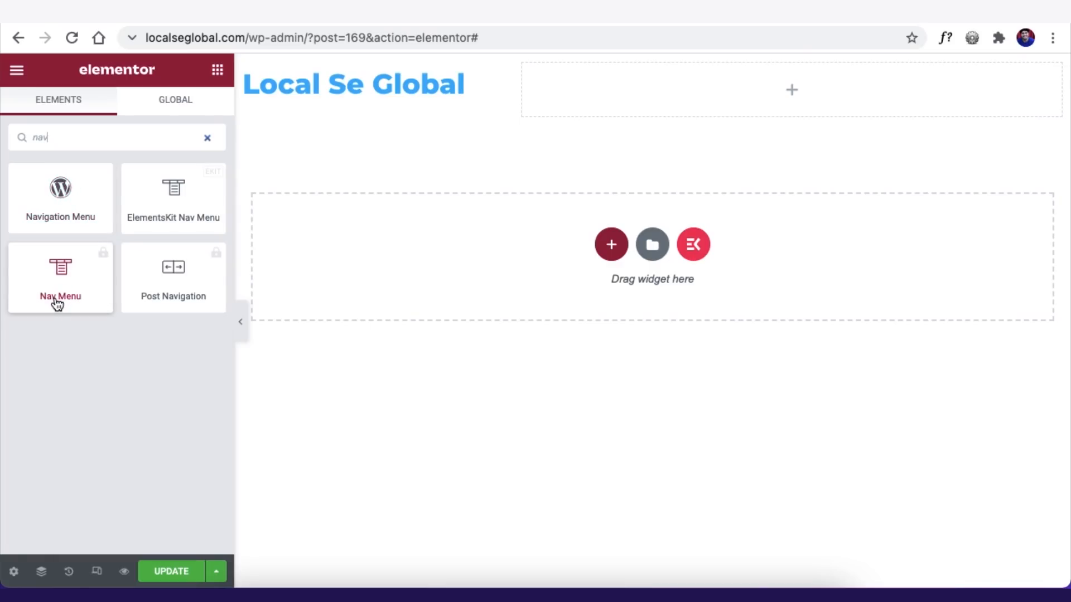
# - Drop an ElementsKit Nav Menu widget into NewHeader's right column and update the page
pyautogui.click(161, 200)
pyautogui.moveTo(161, 201); pyautogui.dragTo(602, 90)
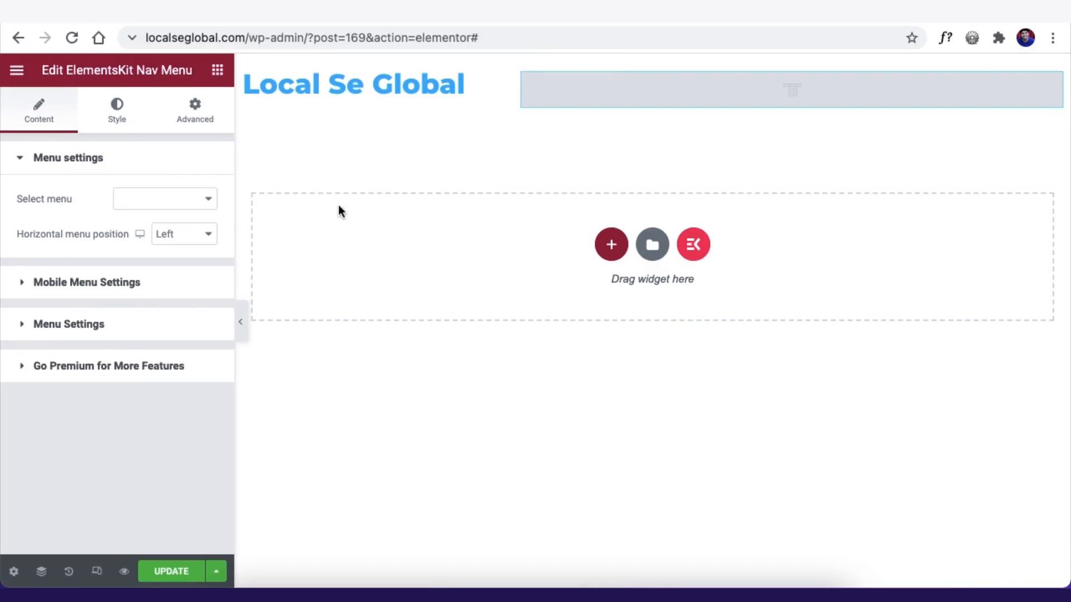
pyautogui.click(131, 202)
pyautogui.click(167, 574)
pyautogui.click(382, 24)
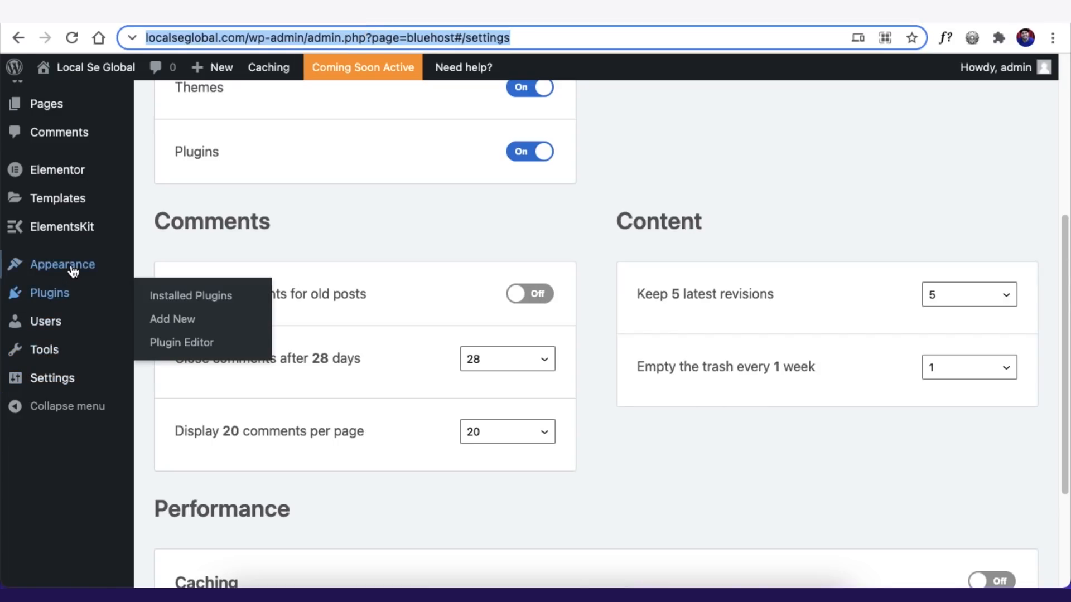
# - Under Appearance > Menus, create a new menu named MainMenu
pyautogui.moveTo(73, 271)
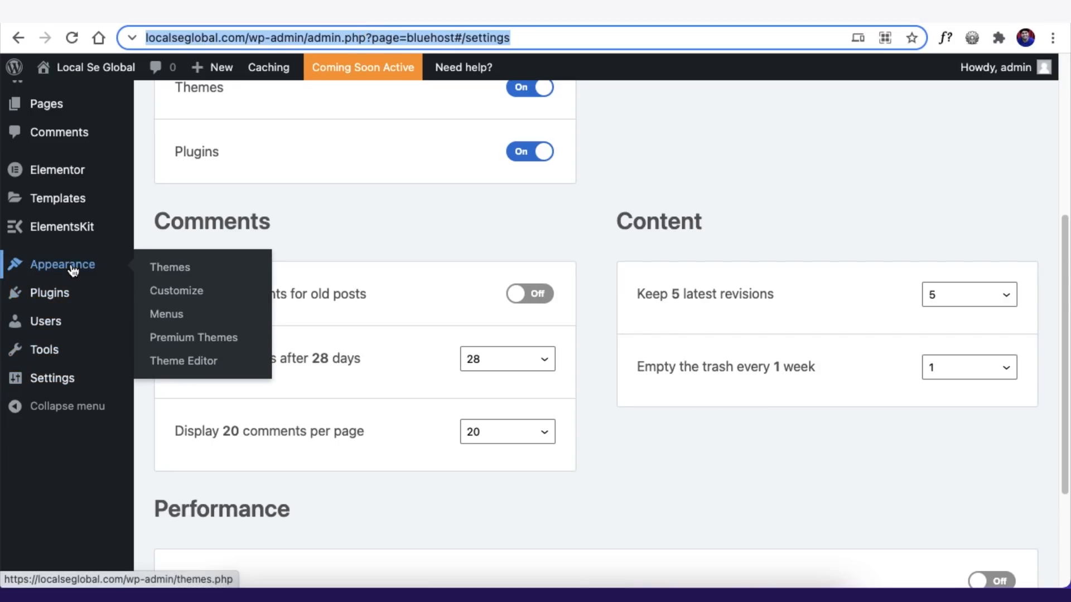
pyautogui.click(178, 316)
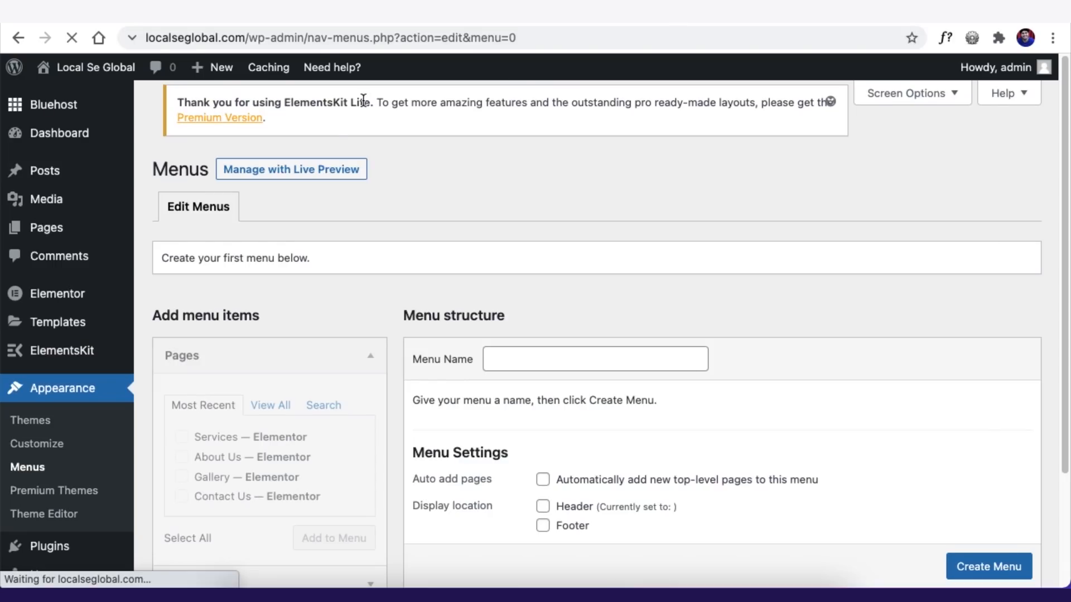
pyautogui.scroll(-1, 413, 290)
pyautogui.click(521, 356)
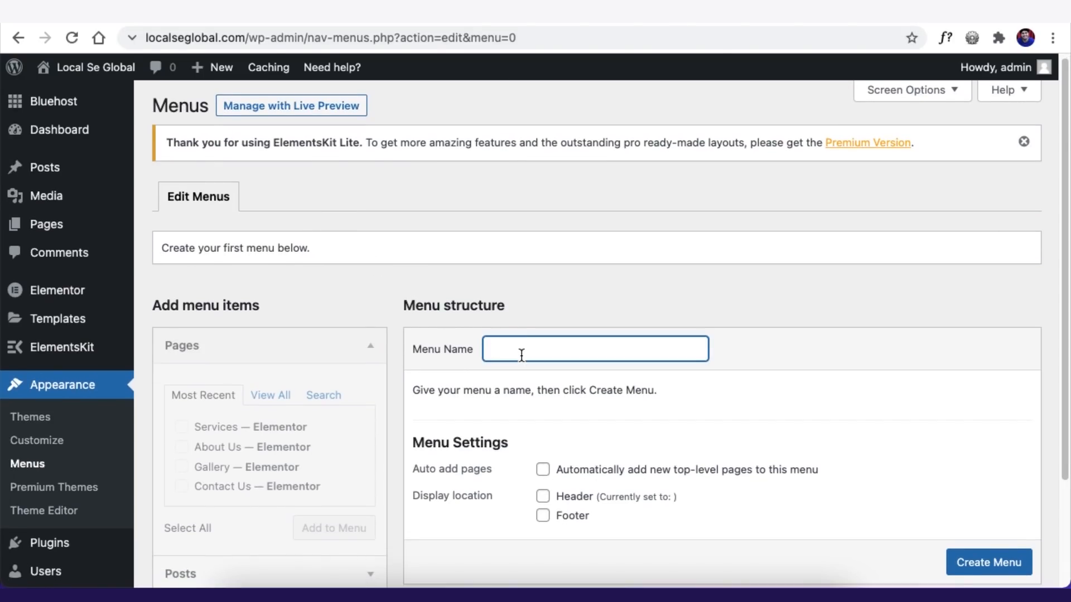
pyautogui.write('MainMenu')
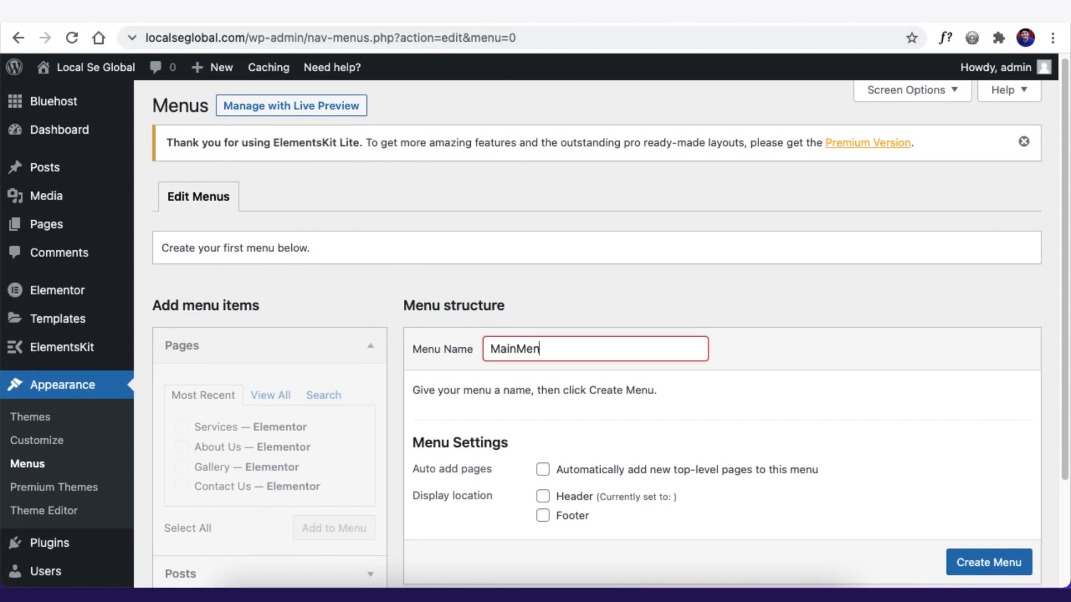
pyautogui.scroll(-5, 901, 383)
pyautogui.click(985, 431)
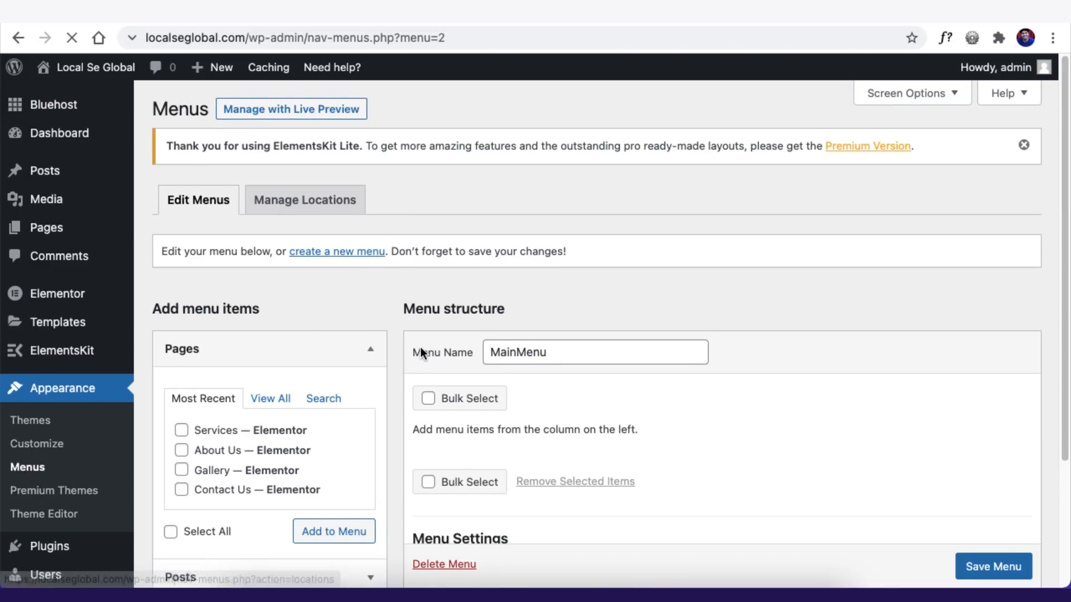
# - Add the Home, About Us, Contact Us, Gallery and Services pages to MainMenu
pyautogui.scroll(-1, 421, 354)
pyautogui.click(262, 344)
pyautogui.click(181, 374)
pyautogui.click(181, 395)
pyautogui.click(181, 414)
pyautogui.click(181, 434)
pyautogui.click(181, 453)
pyautogui.scroll(-2, 280, 344)
pyautogui.click(331, 395)
# - Expand the Posts, Categories and Custom Links panels to reach the custom link form
pyautogui.scroll(-2, 227, 317)
pyautogui.click(227, 317)
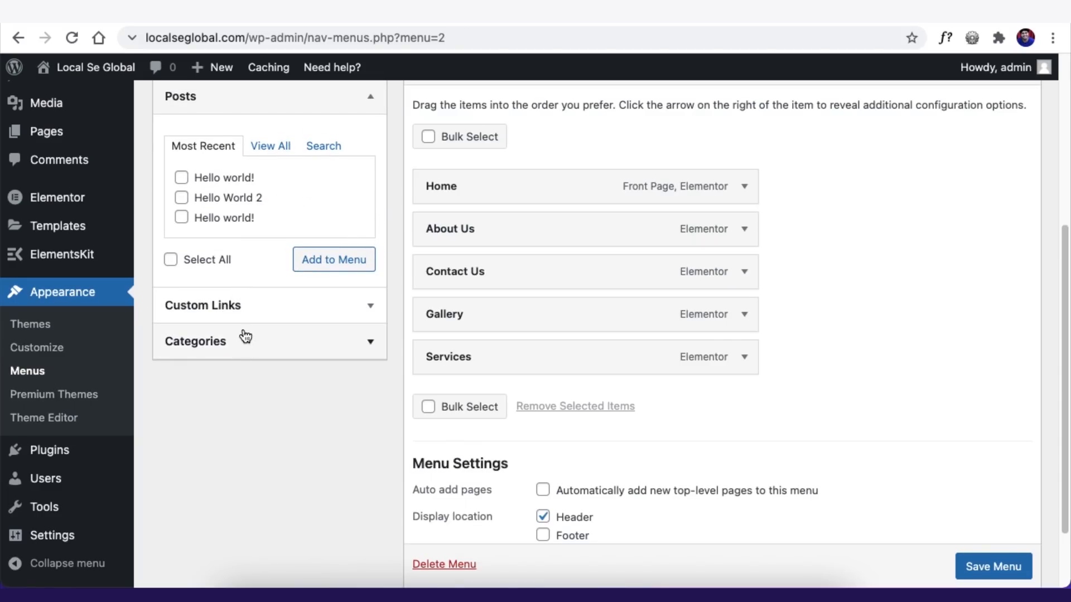
pyautogui.click(234, 344)
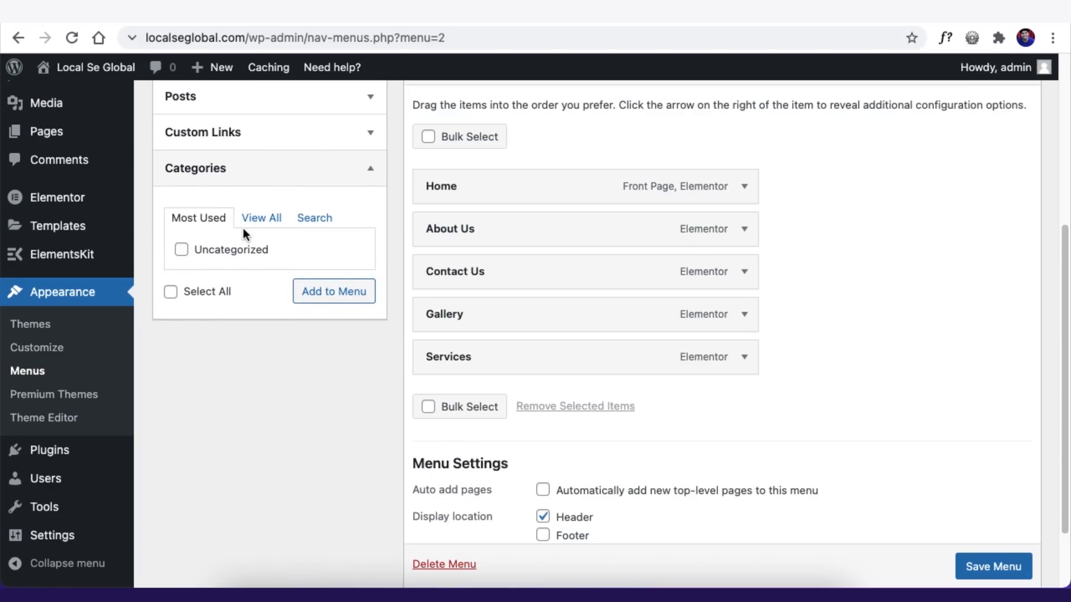
pyautogui.click(230, 134)
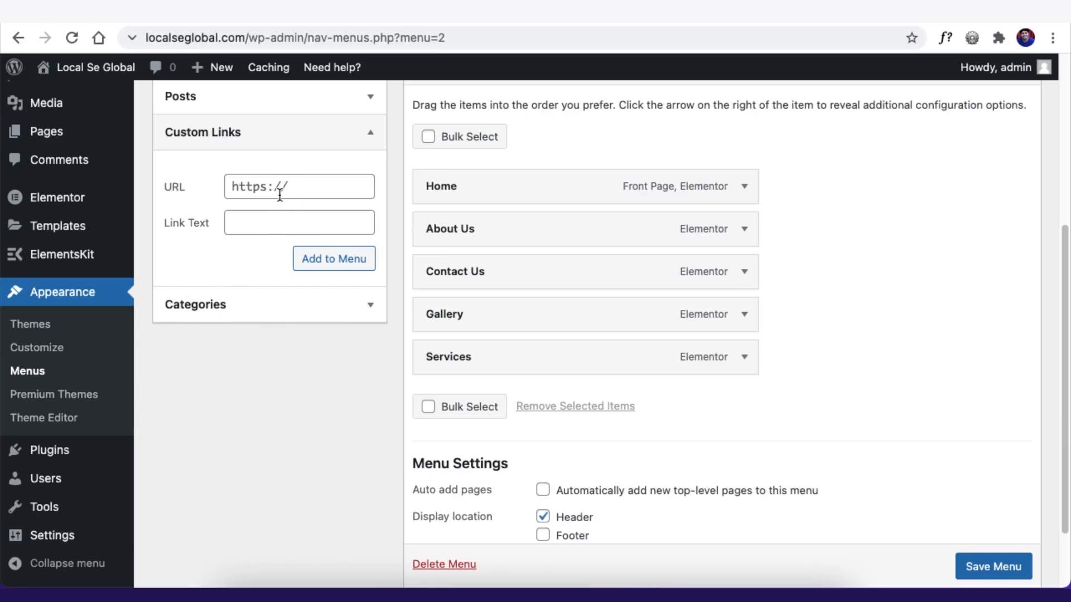
pyautogui.click(266, 222)
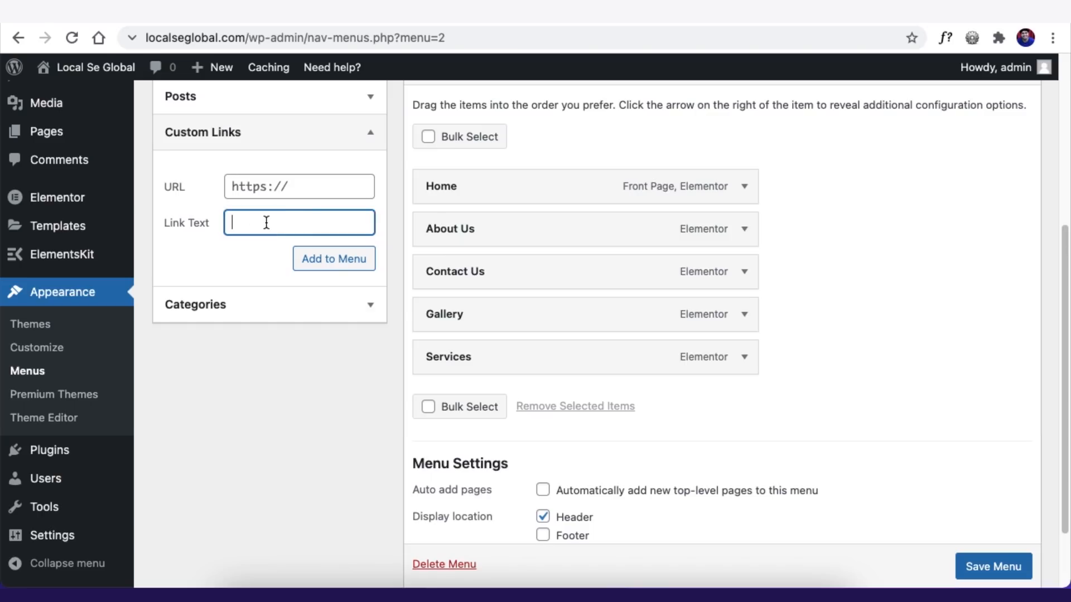
pyautogui.click(279, 193)
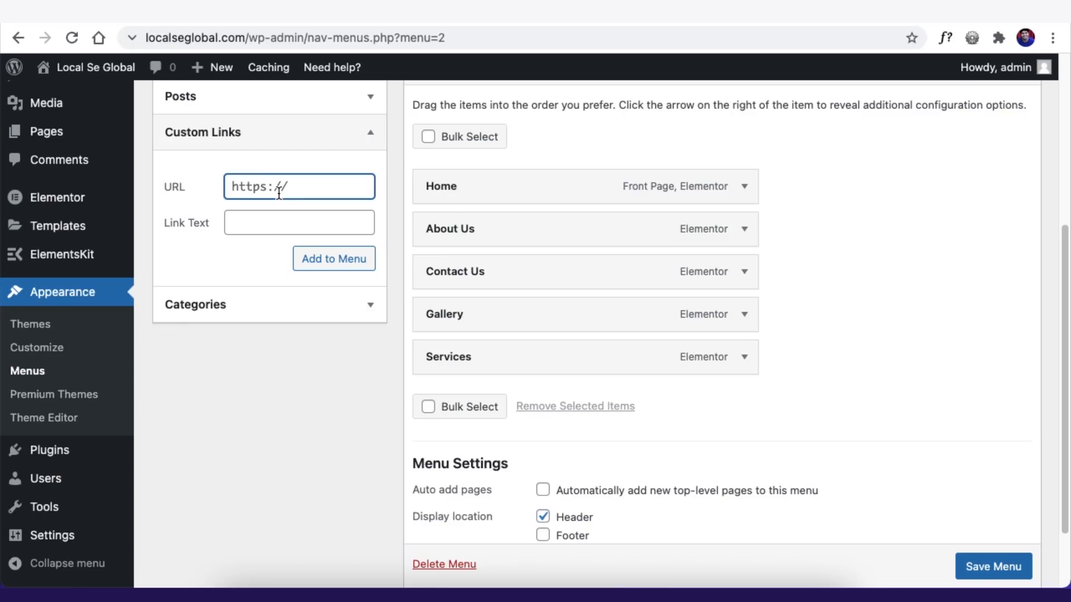
pyautogui.press('super+a')
pyautogui.write('#')
pyautogui.moveTo(270, 179); pyautogui.dragTo(184, 170)
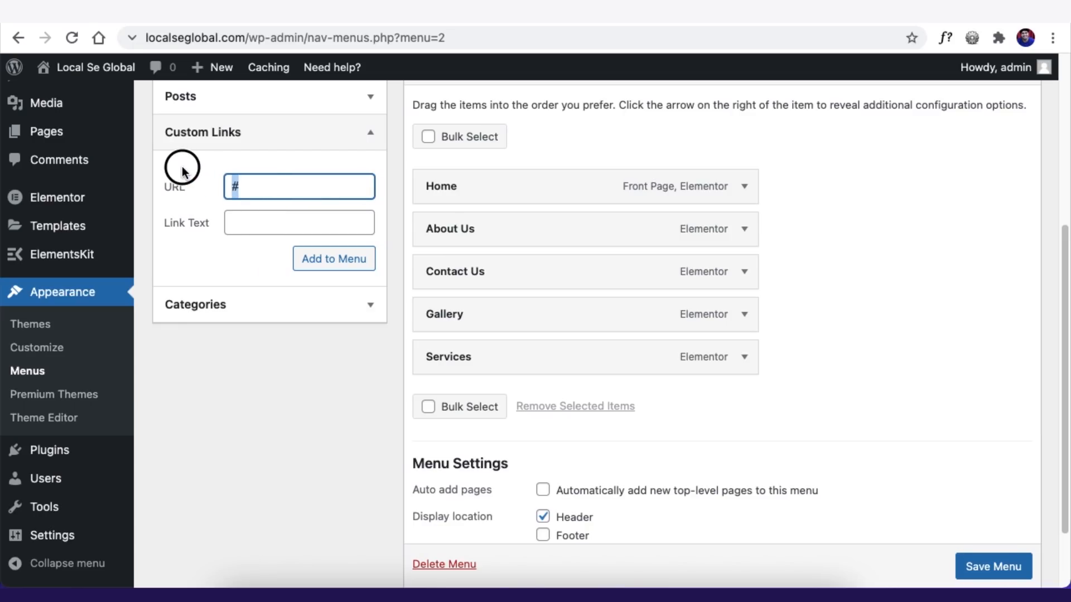
pyautogui.write('https://')
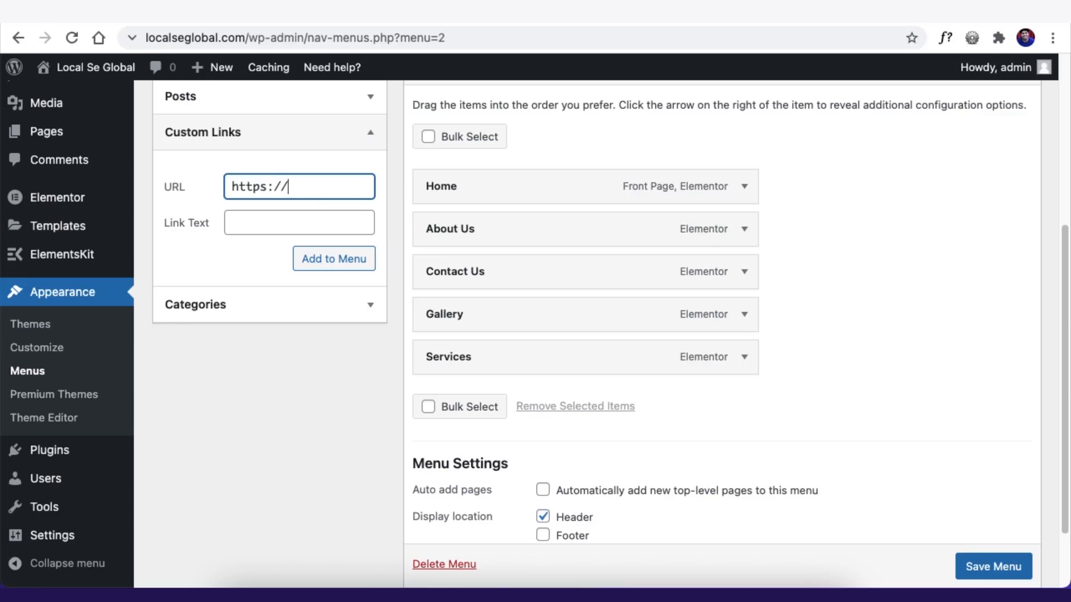
pyautogui.write('google.com')
pyautogui.click(299, 222)
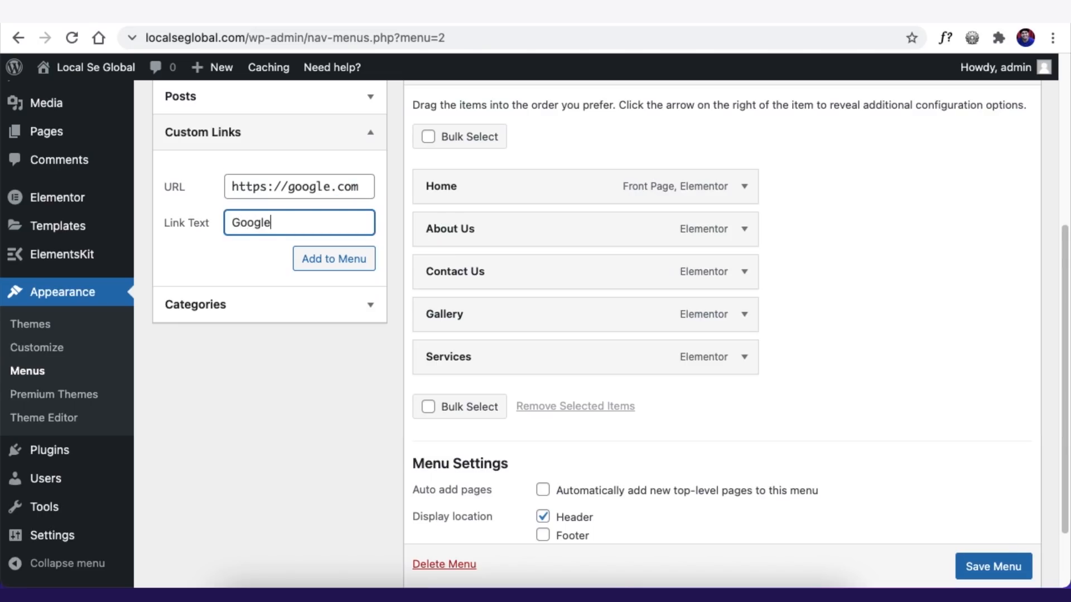
pyautogui.click(319, 254)
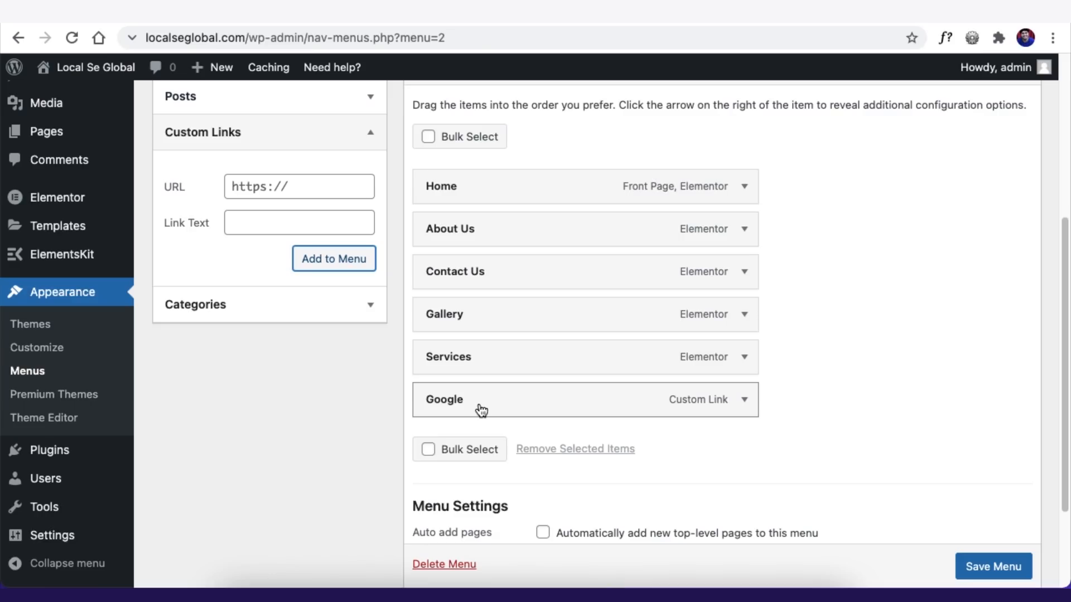
# - Remove the Google item from MainMenu and save the menu
pyautogui.click(744, 401)
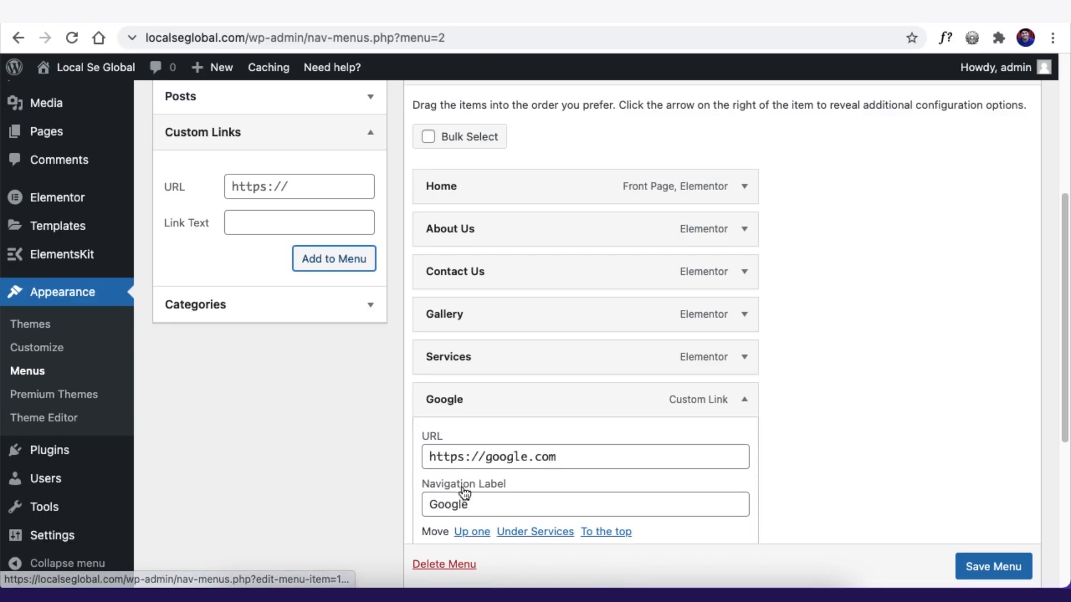
pyautogui.scroll(-1, 443, 566)
pyautogui.click(444, 565)
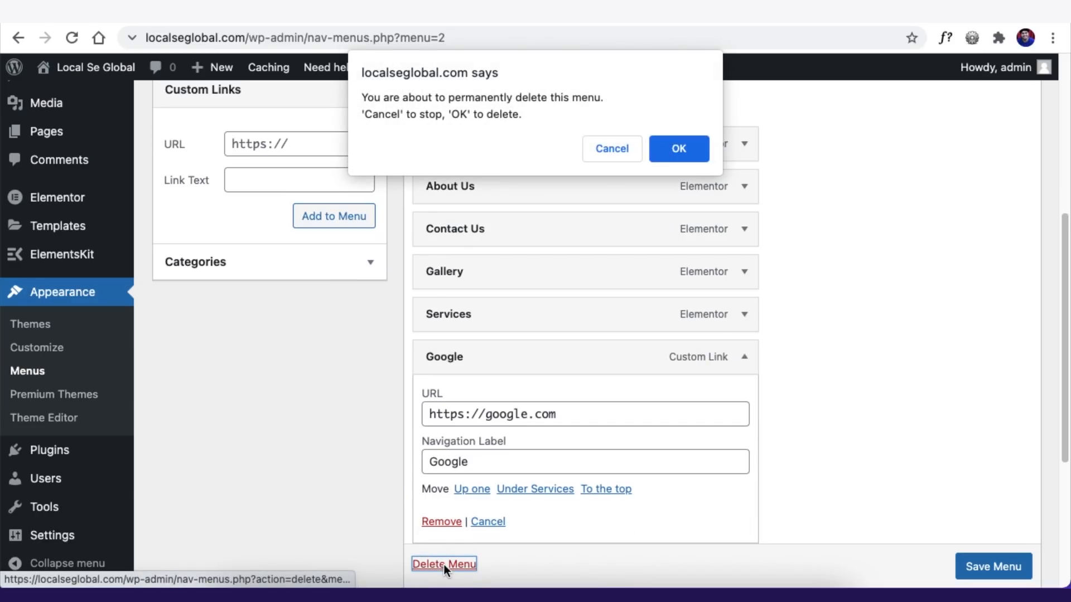
pyautogui.click(588, 151)
pyautogui.scroll(-1, 642, 480)
pyautogui.click(435, 476)
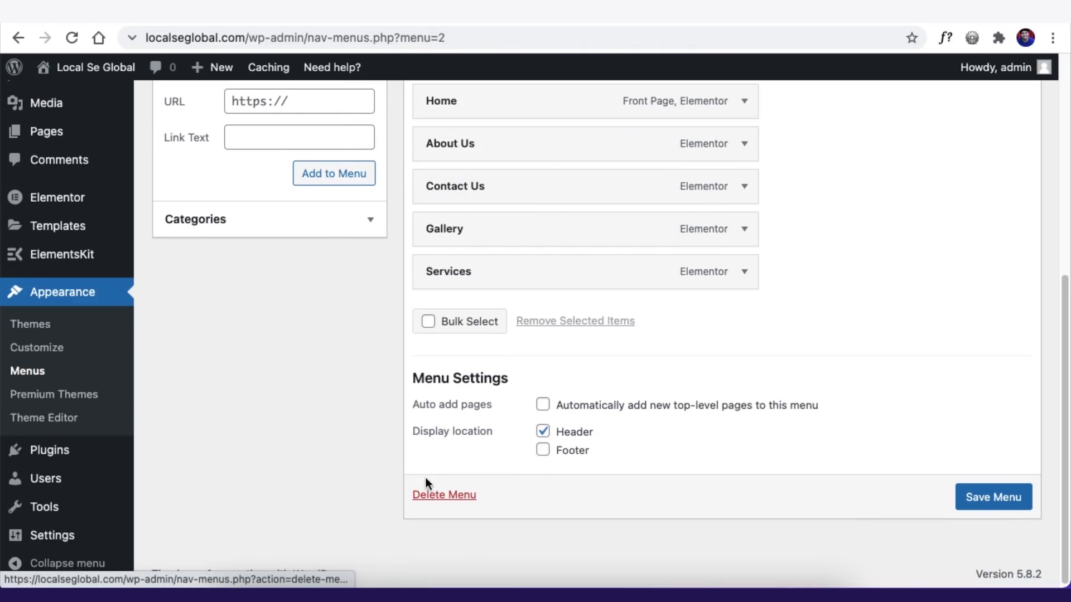
pyautogui.click(989, 573)
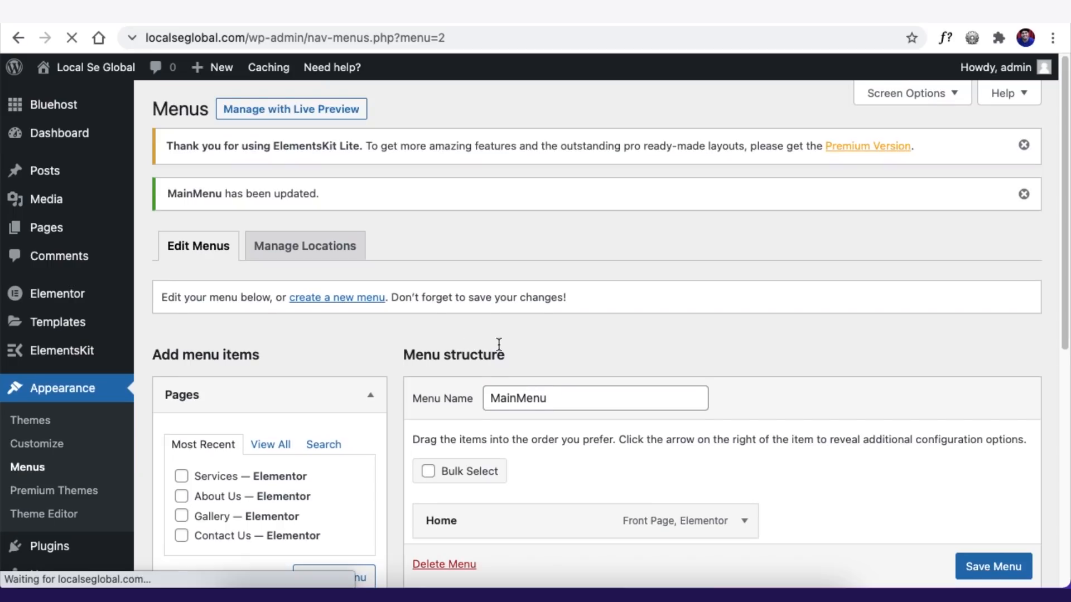
# - Move Services above Gallery, relabel it Products, and save MainMenu
pyautogui.scroll(-5, 490, 329)
pyautogui.moveTo(478, 299); pyautogui.dragTo(477, 370)
pyautogui.moveTo(475, 421); pyautogui.dragTo(482, 381)
pyautogui.click(744, 377)
pyautogui.doubleClick(434, 430)
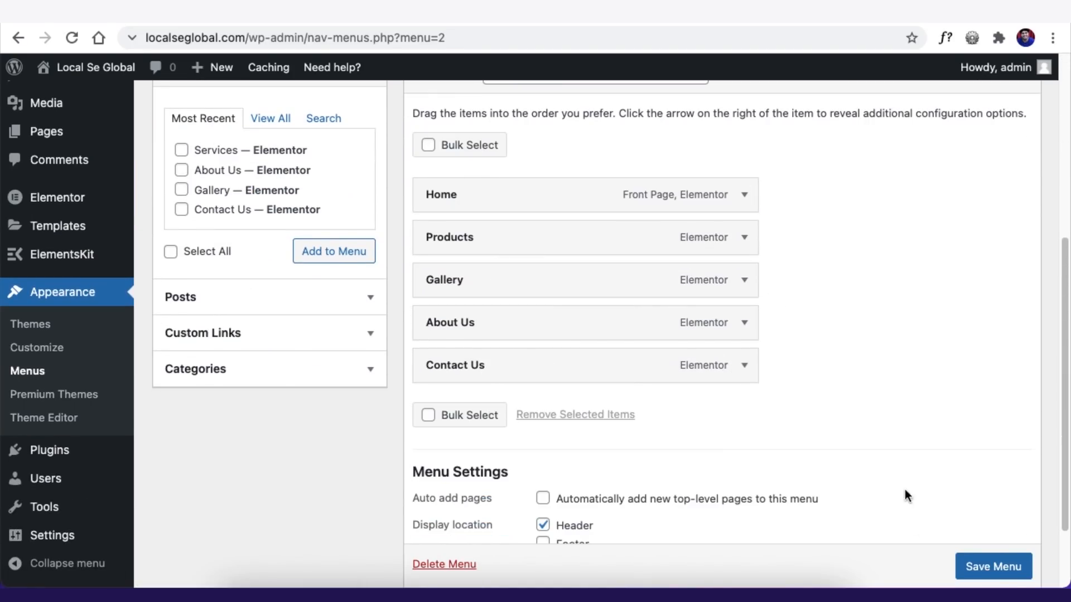
pyautogui.click(1000, 566)
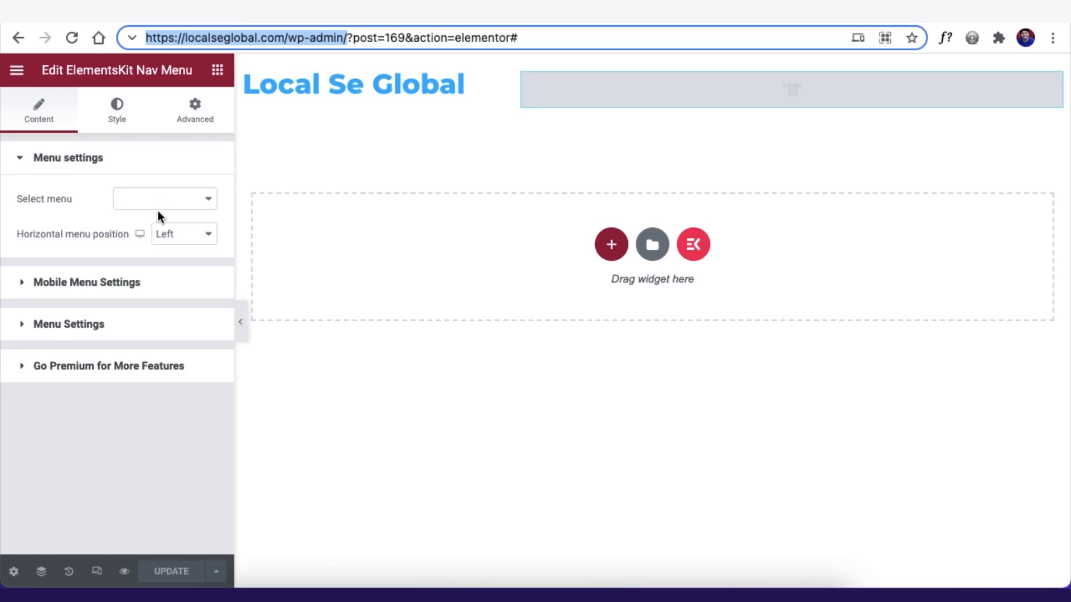
# - Reload the editor and set the header nav widget's menu to MainMenu
pyautogui.click(166, 201)
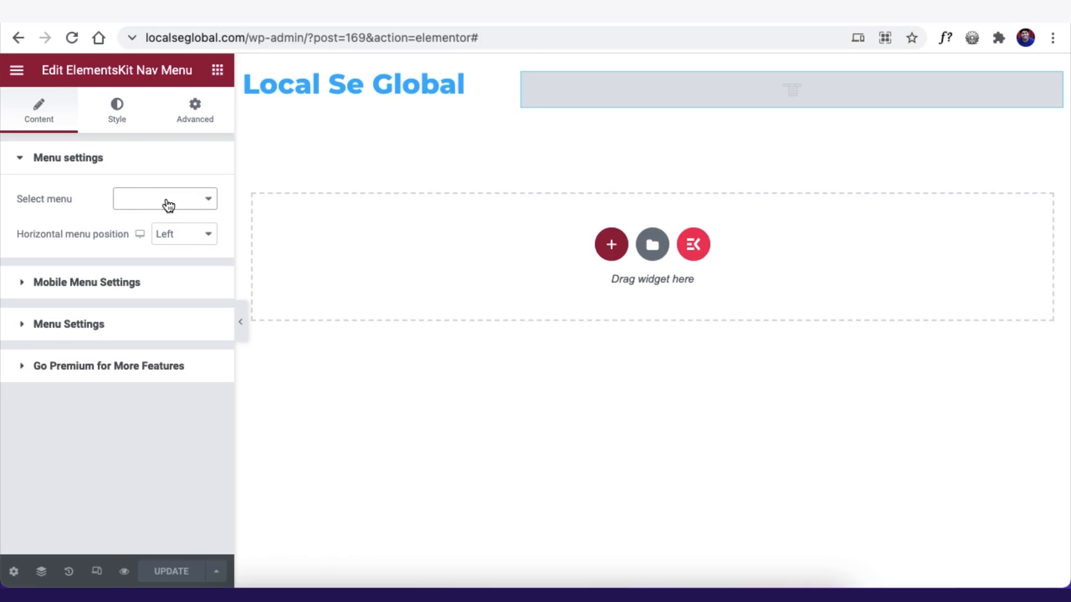
pyautogui.click(72, 39)
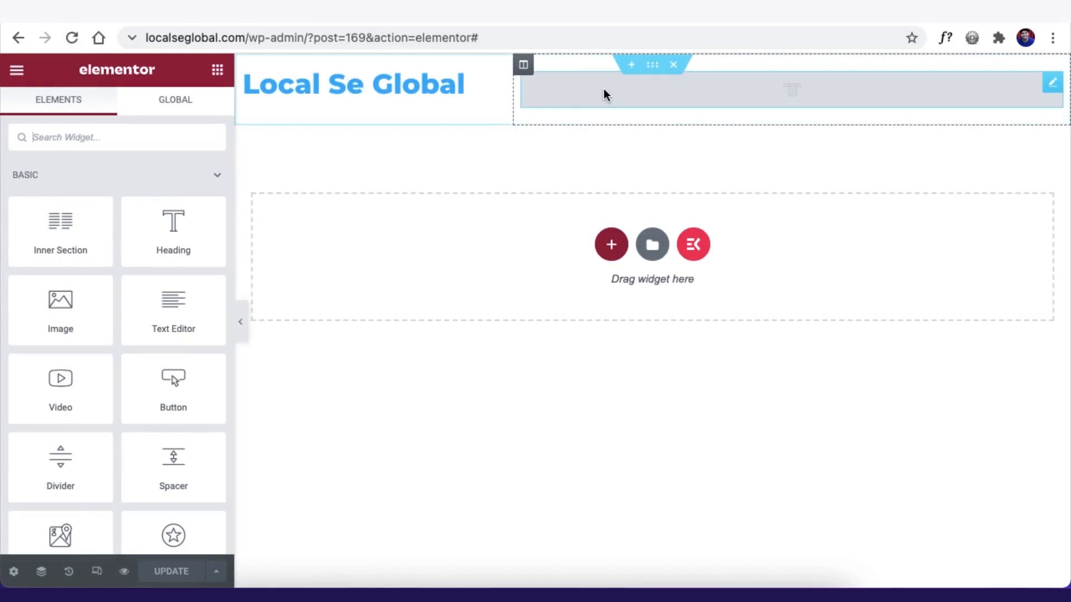
pyautogui.click(604, 87)
pyautogui.click(174, 202)
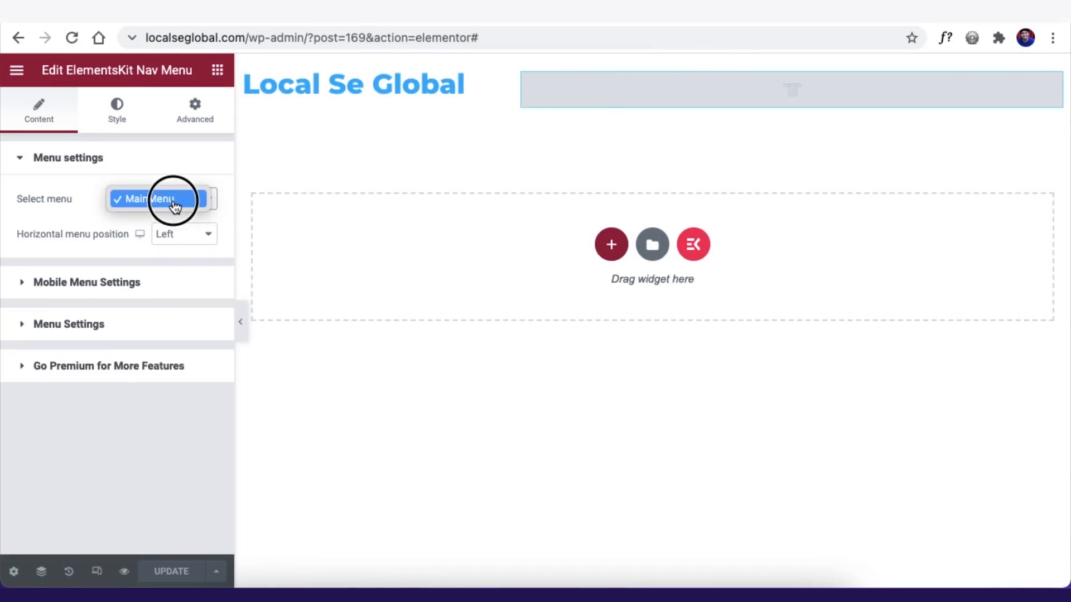
pyautogui.click(150, 200)
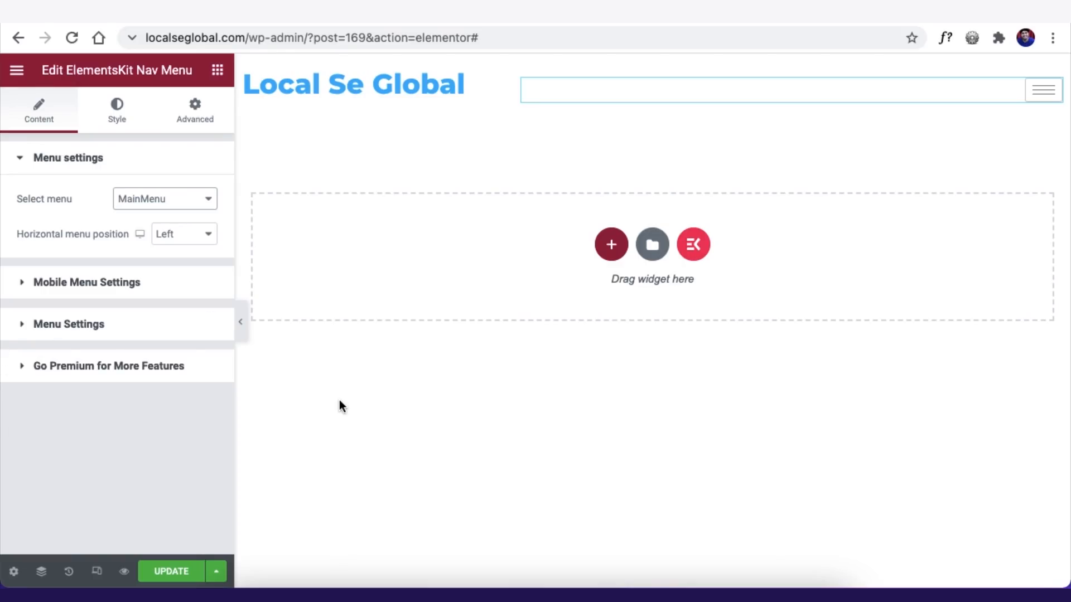
# - Set the nav menu's Responsive Breakpoint to Mobile
pyautogui.click(52, 284)
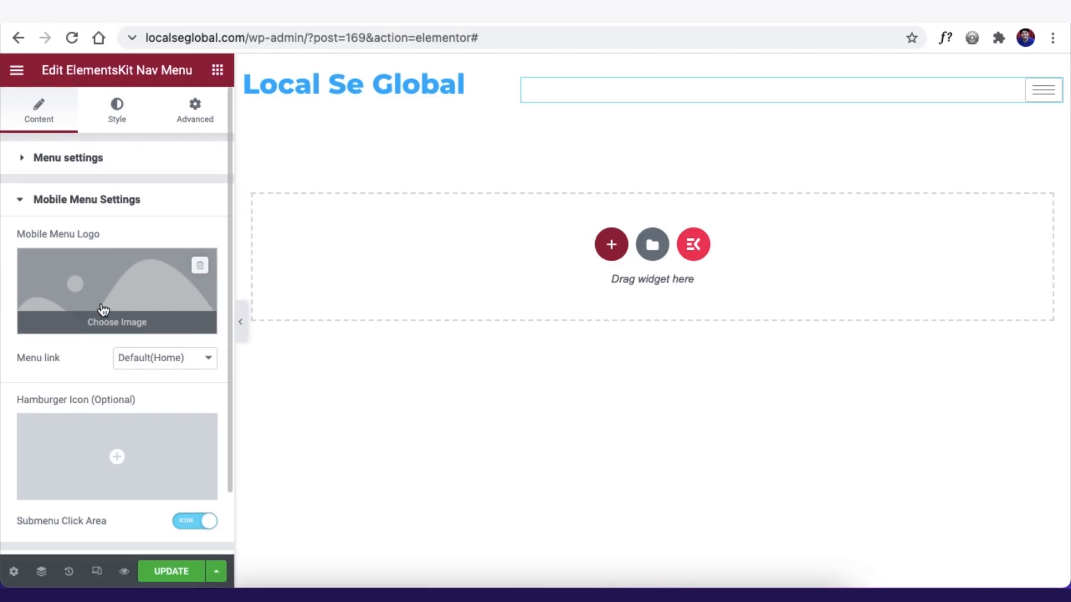
pyautogui.scroll(-2, 89, 379)
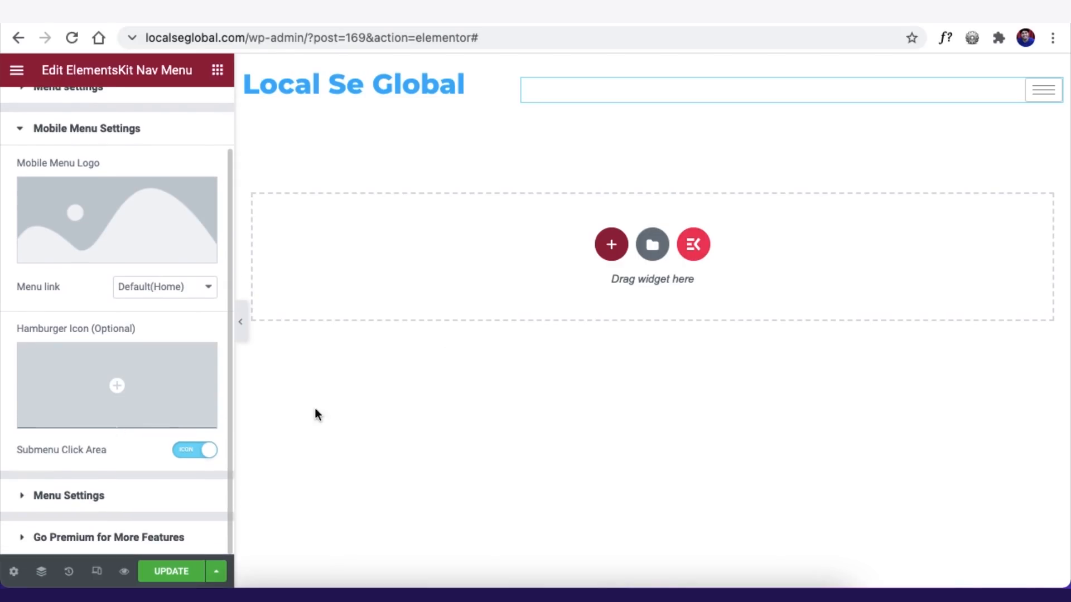
pyautogui.click(242, 322)
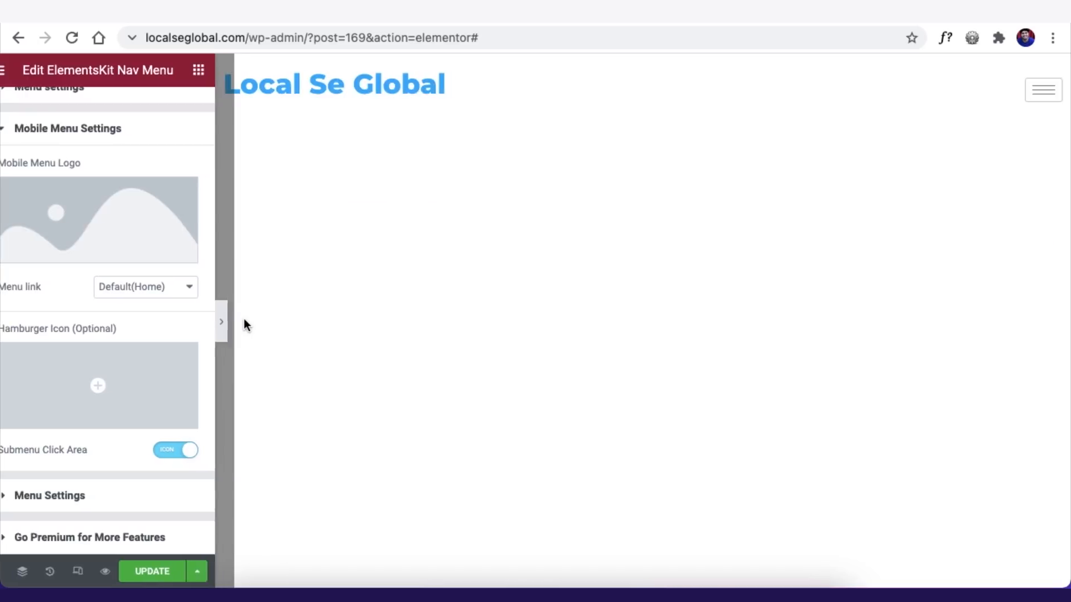
pyautogui.click(7, 322)
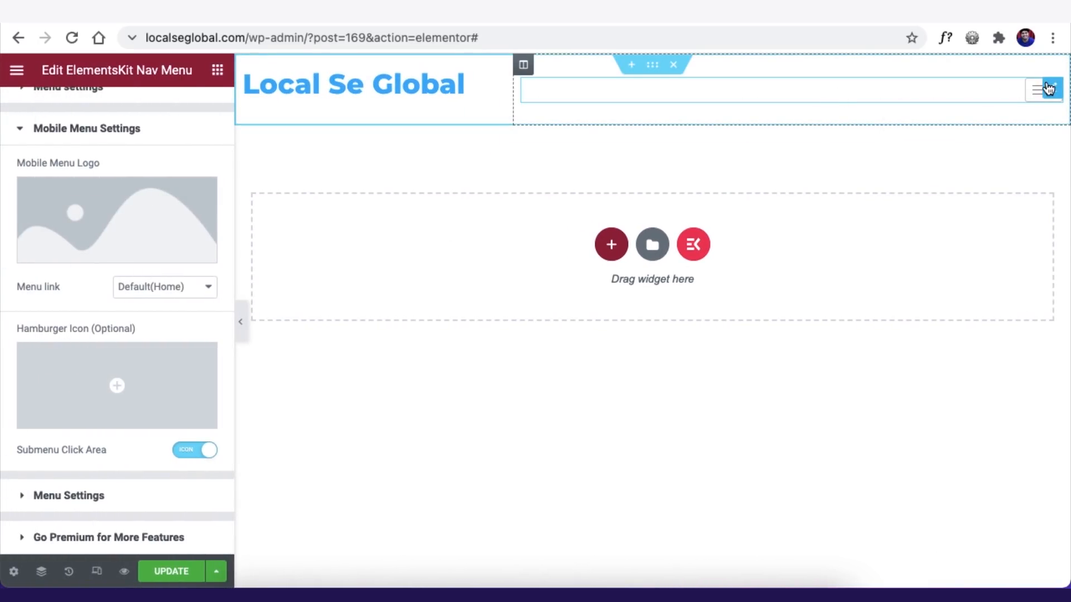
pyautogui.click(49, 496)
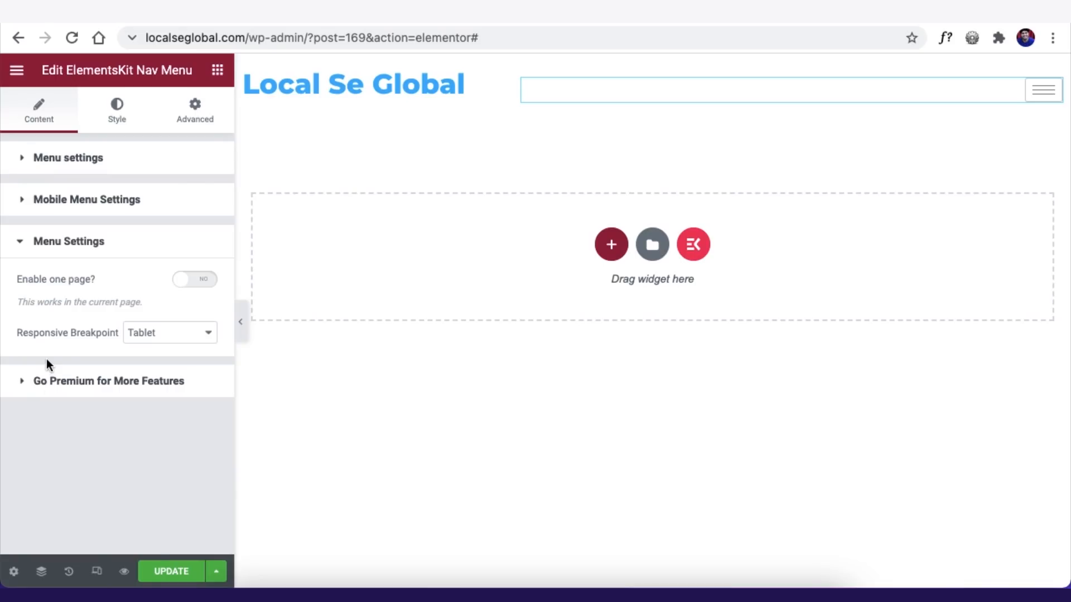
pyautogui.click(148, 336)
pyautogui.click(137, 351)
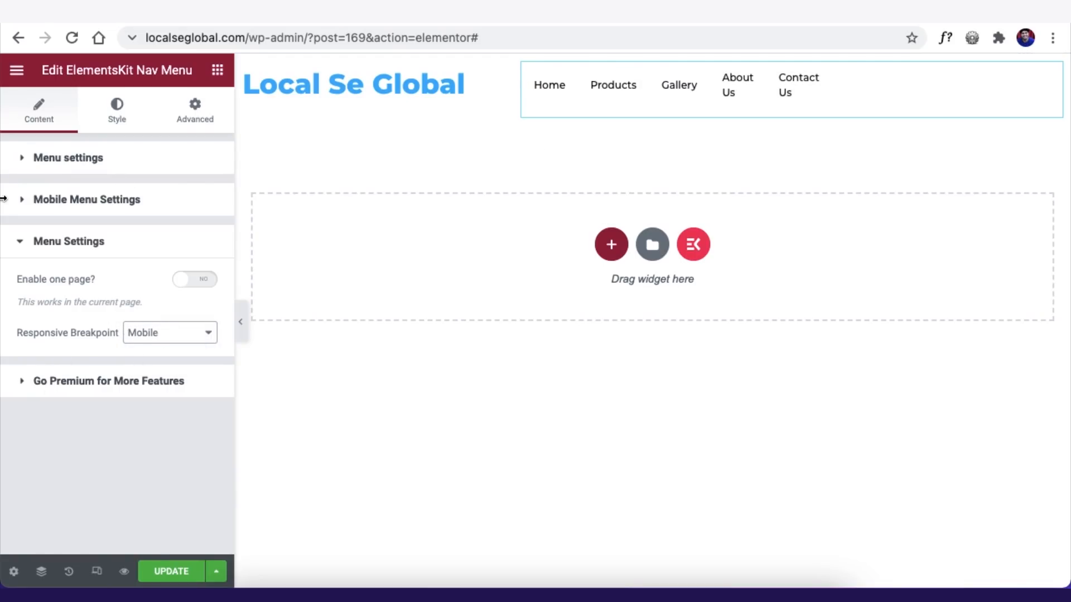
# - Change the nav menu alignment from right to Justified
pyautogui.click(78, 162)
pyautogui.click(159, 234)
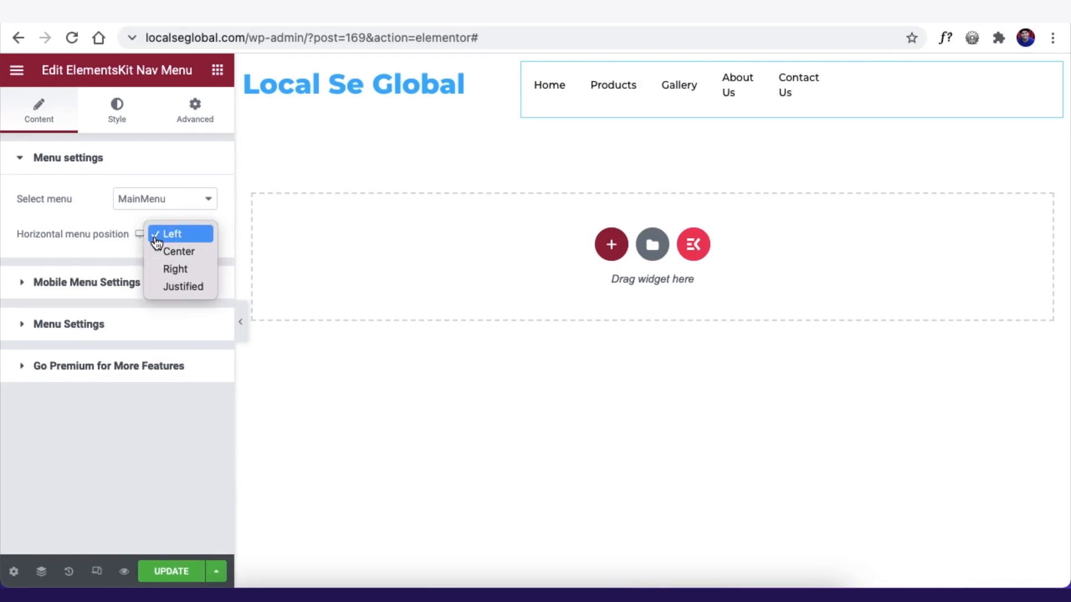
pyautogui.click(166, 275)
pyautogui.click(191, 235)
pyautogui.click(117, 111)
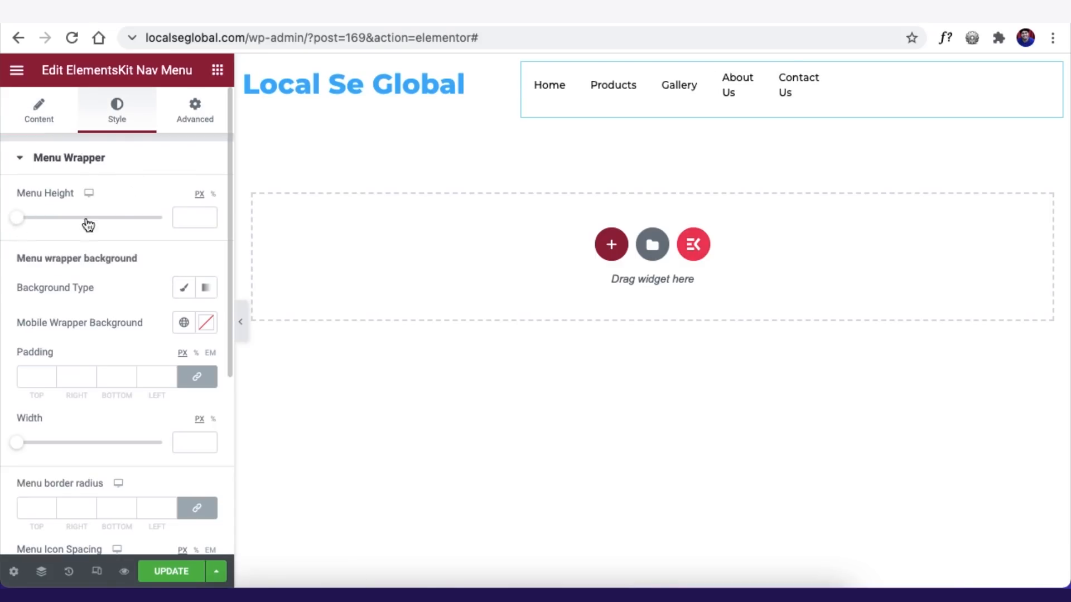
pyautogui.scroll(-5, 28, 251)
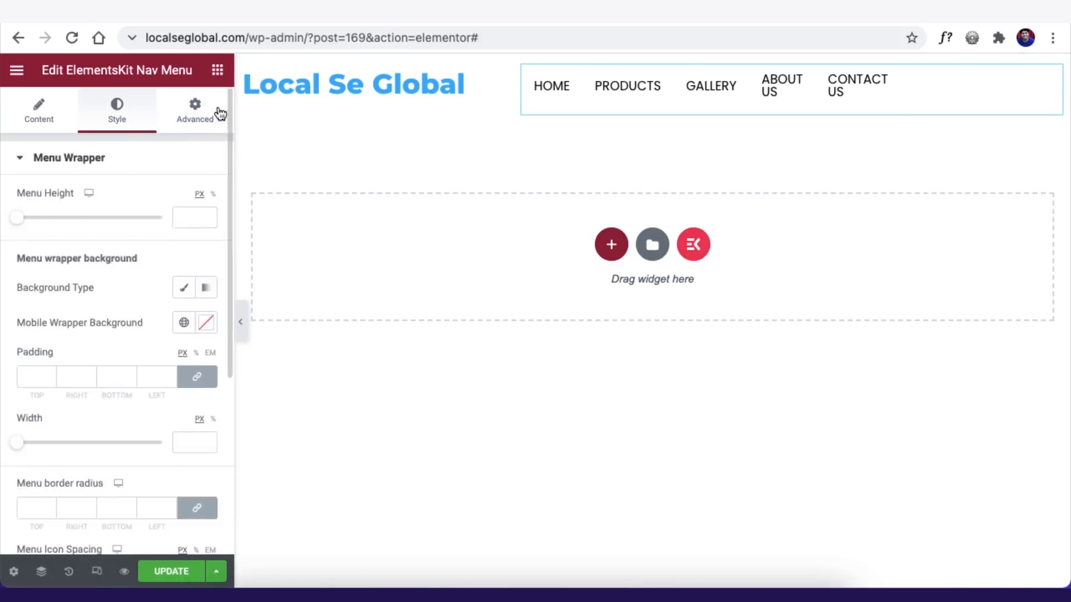
# - Turn Activate on for the NewHeader template and save its settings
pyautogui.scroll(-5, 92, 311)
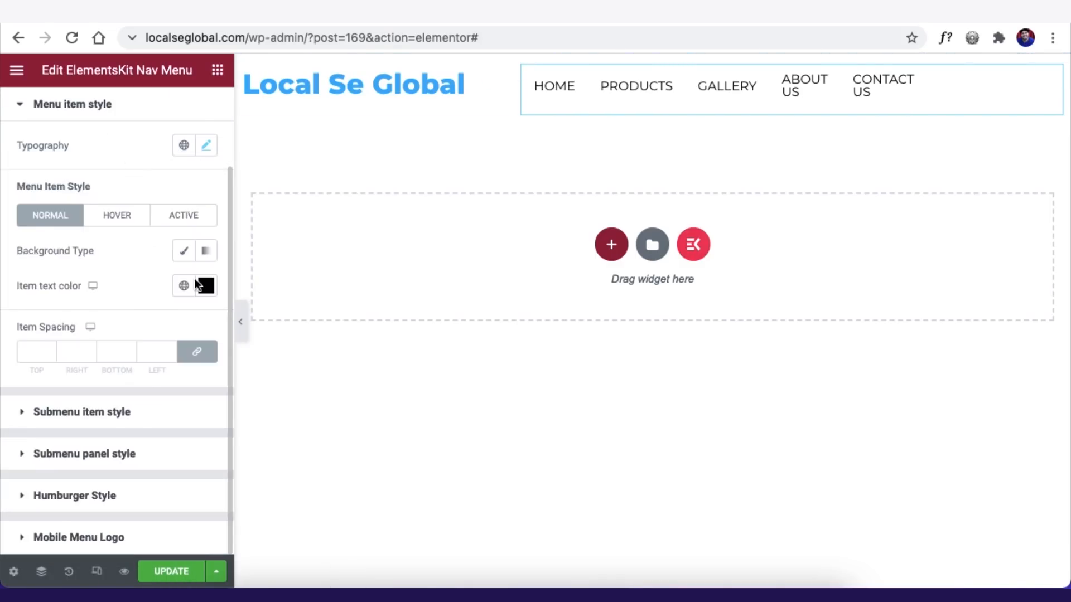
pyautogui.click(196, 284)
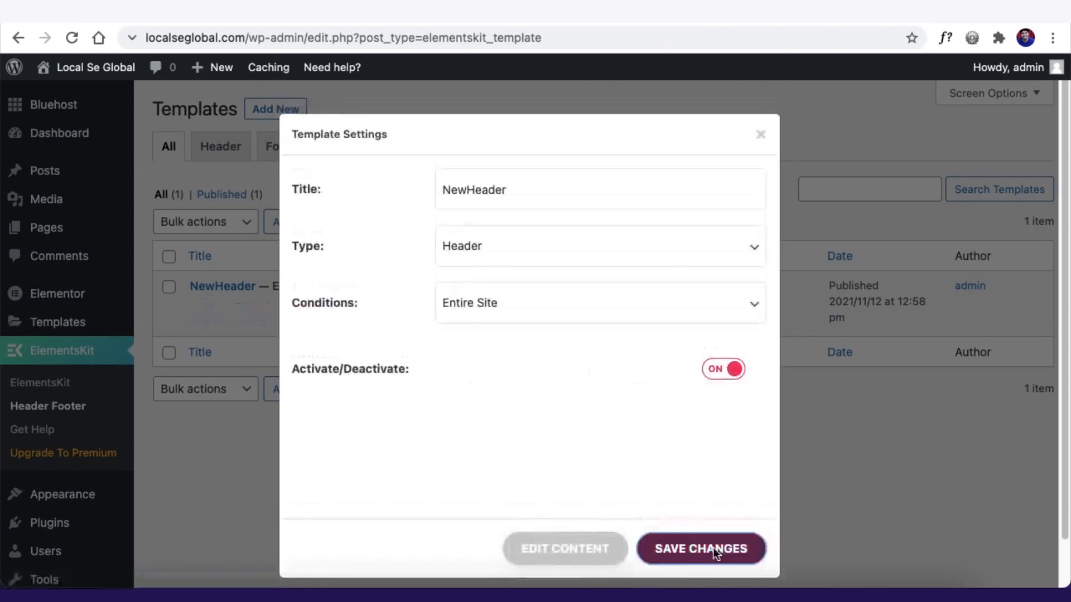
pyautogui.click(712, 548)
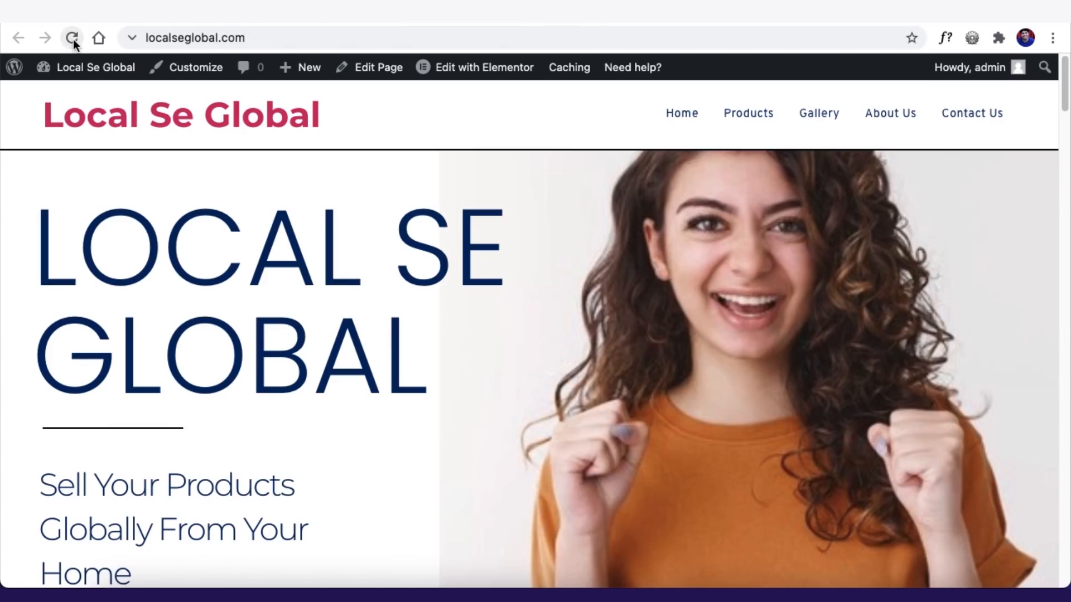
pyautogui.click(73, 38)
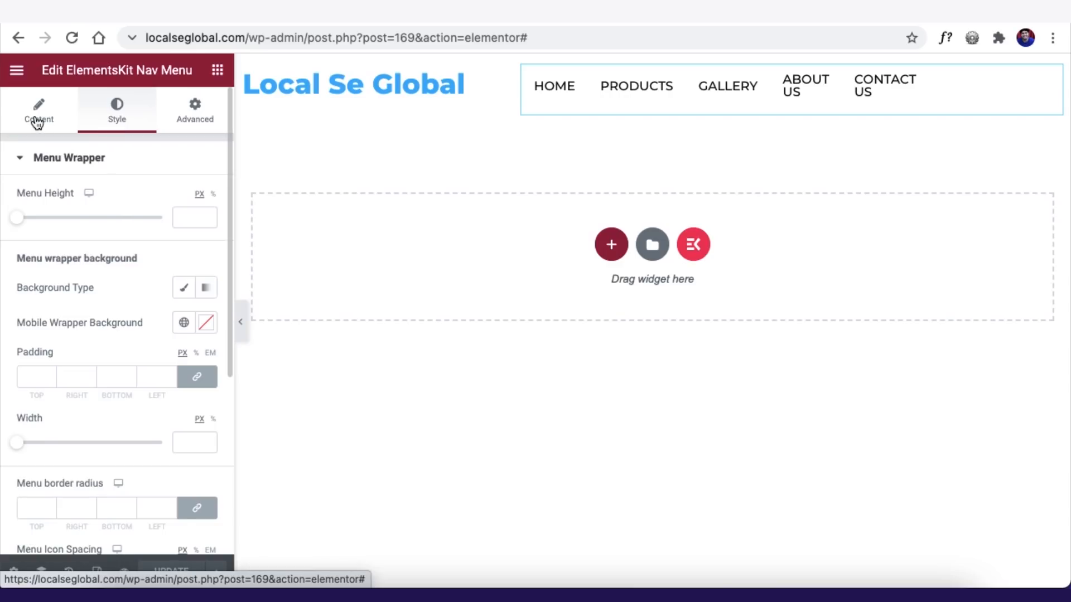
# - Set the horizontal menu position to Justified and update the header
pyautogui.click(38, 123)
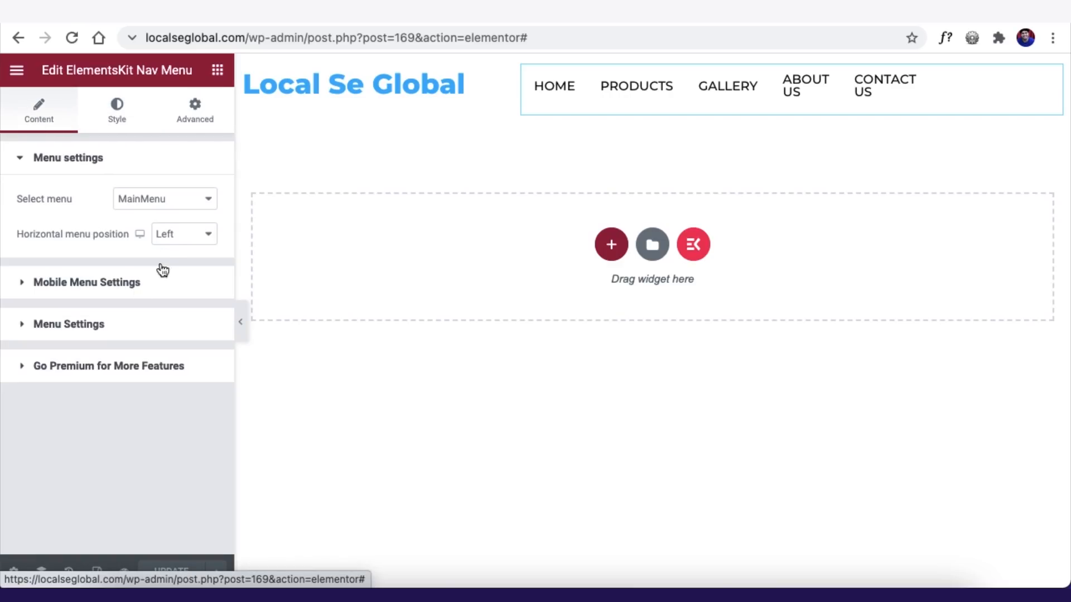
pyautogui.click(168, 235)
pyautogui.click(179, 252)
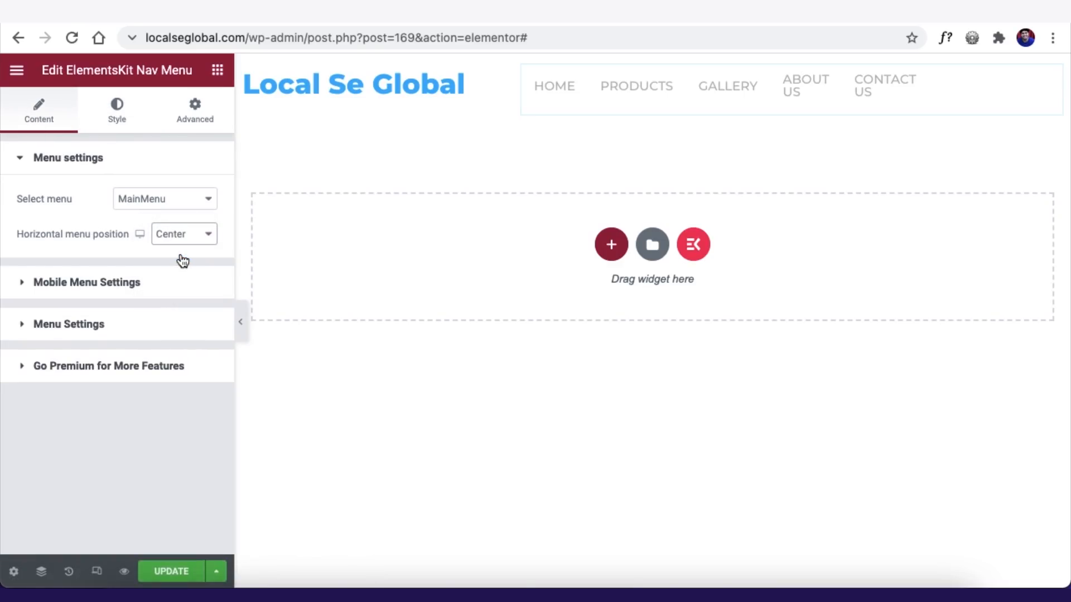
pyautogui.click(187, 237)
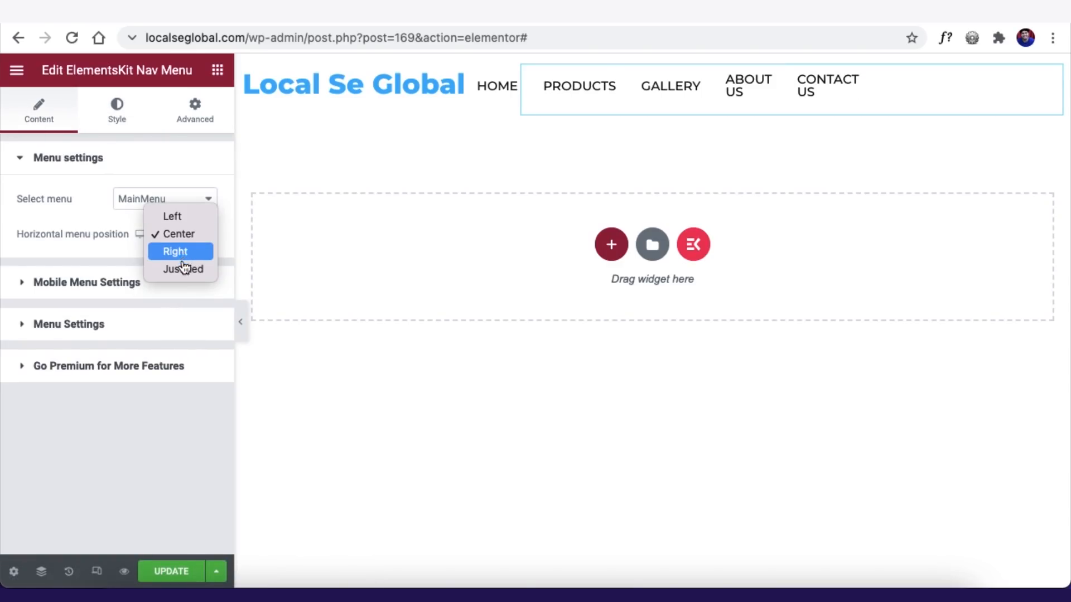
pyautogui.click(187, 257)
pyautogui.click(184, 236)
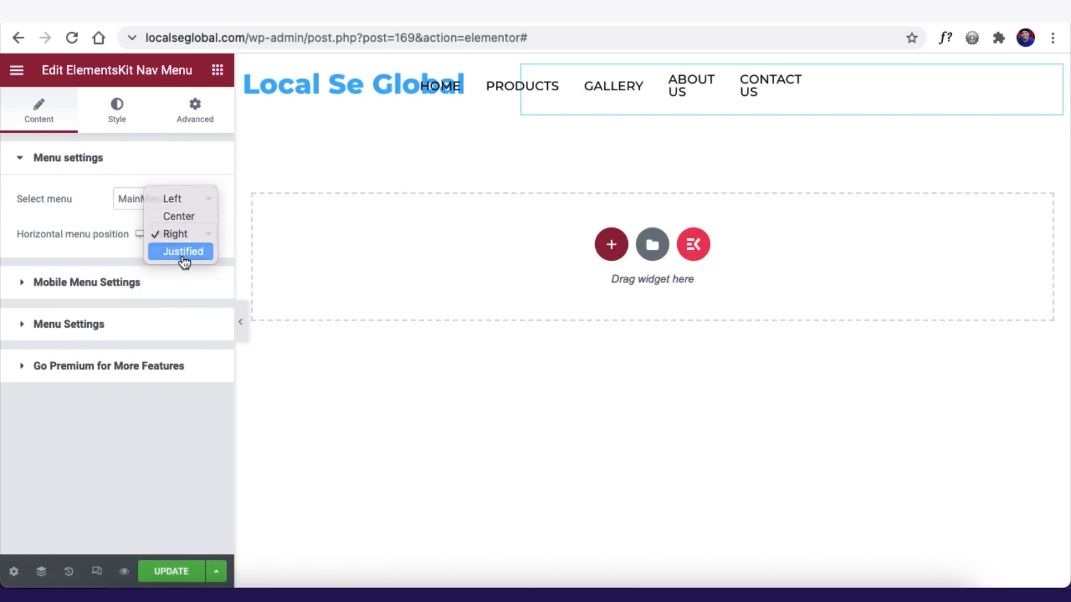
pyautogui.click(184, 252)
pyautogui.click(167, 572)
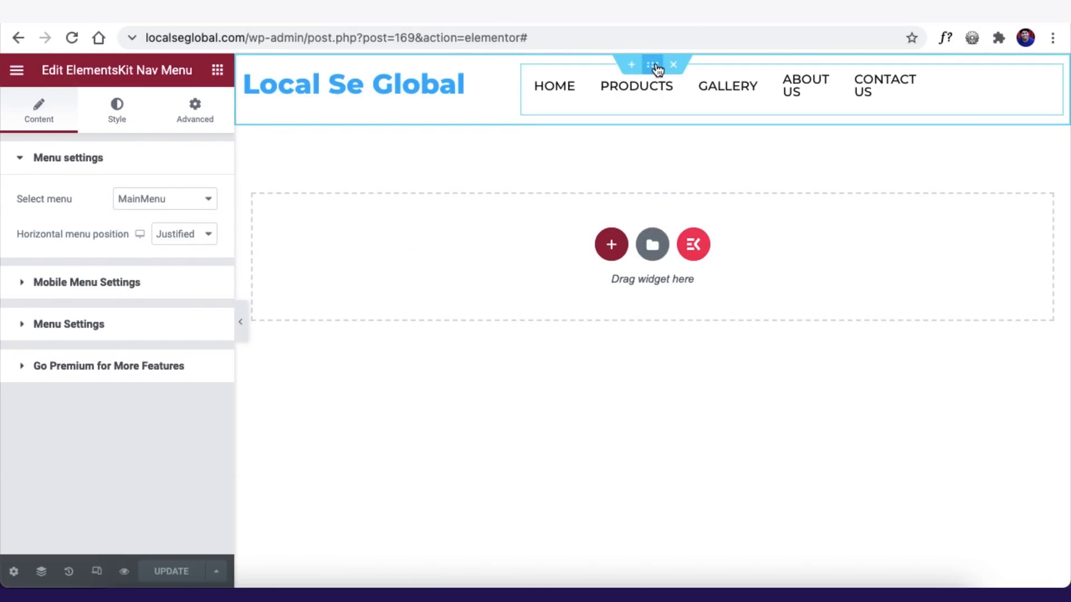
pyautogui.click(653, 65)
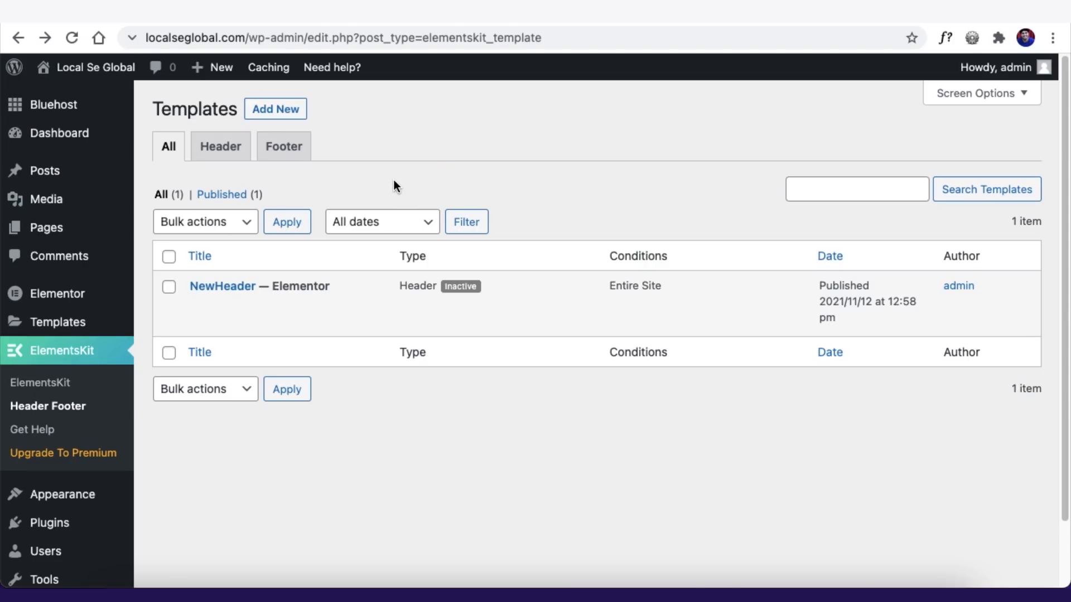
# - Add an active Footer template titled MainFooter, shown on the Entire Site, and save it
pyautogui.click(281, 109)
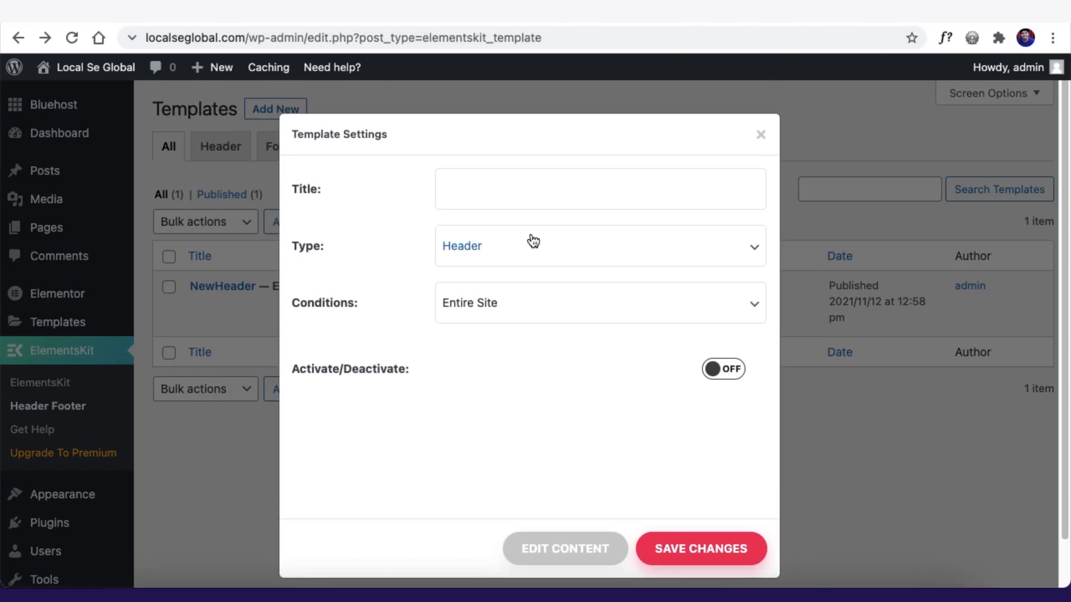
pyautogui.click(520, 186)
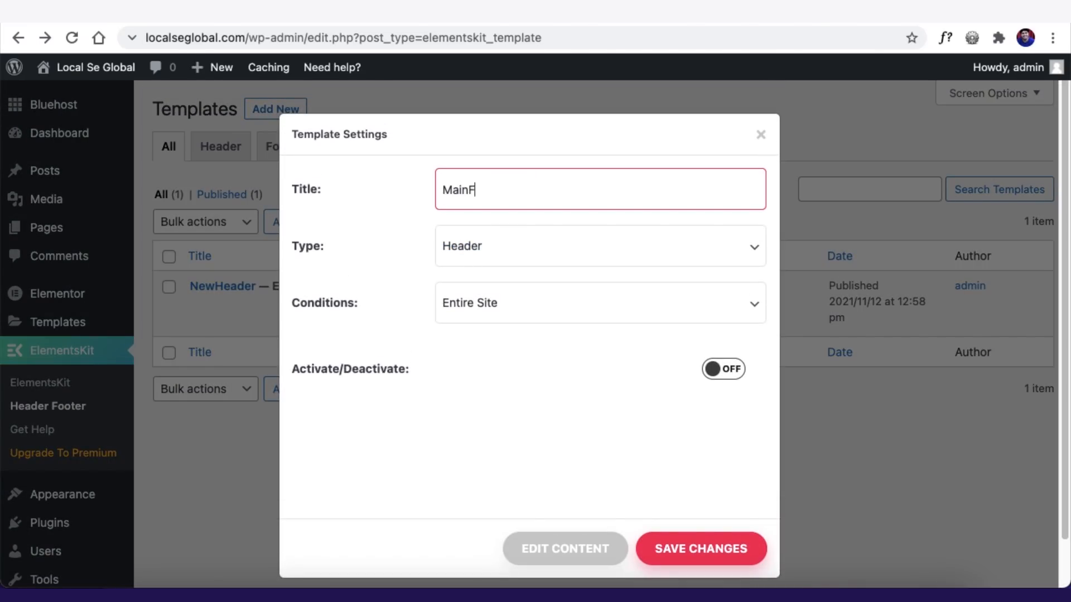
pyautogui.click(560, 249)
pyautogui.click(479, 266)
pyautogui.click(539, 314)
pyautogui.click(591, 304)
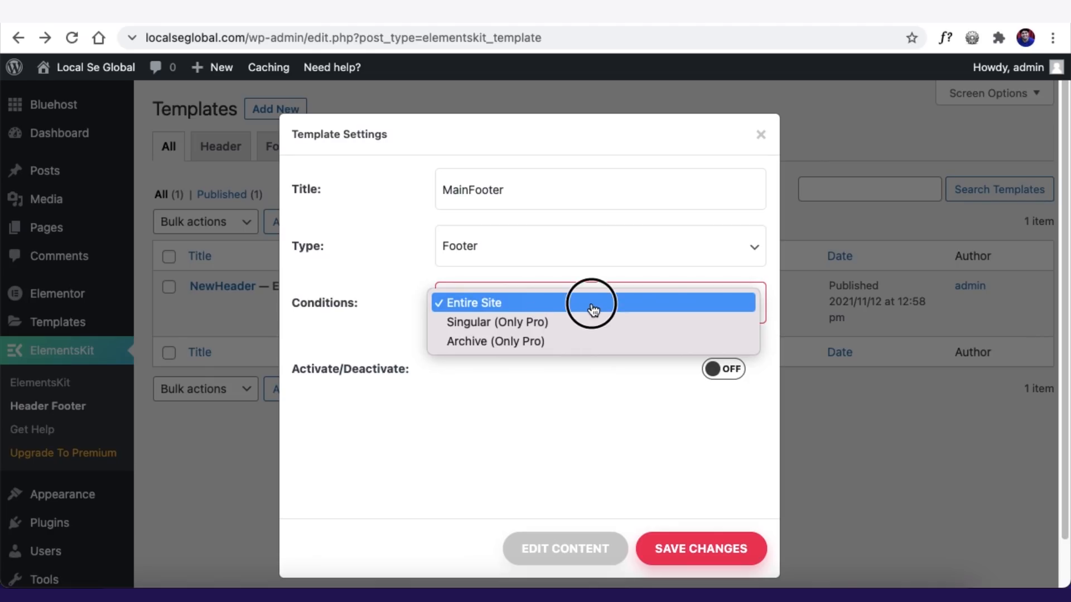
pyautogui.click(724, 369)
pyautogui.click(706, 547)
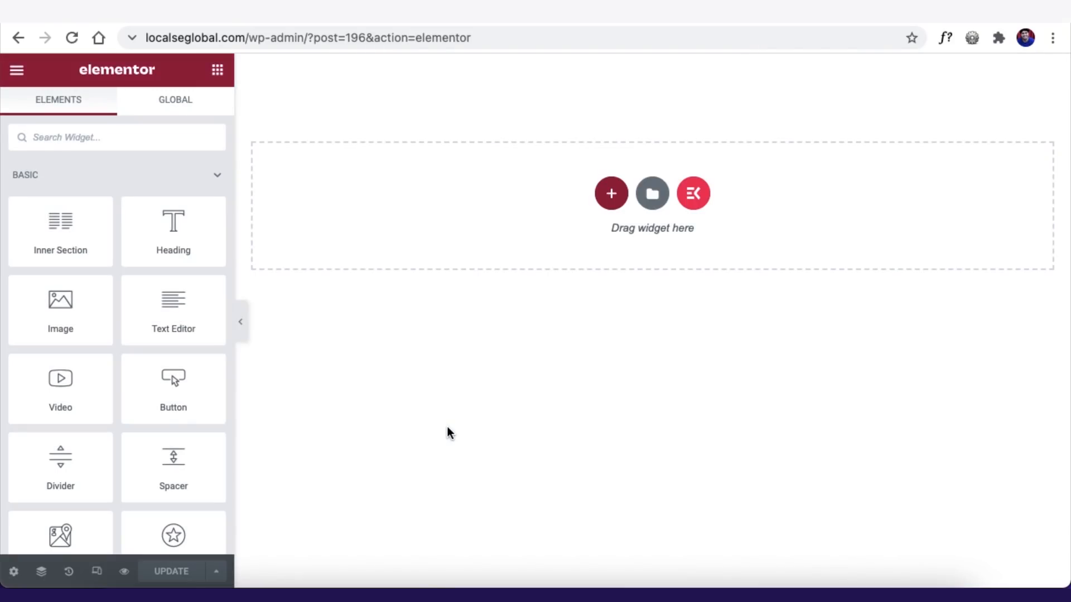
# - Add a four-column section to the footer with an opaque Accent-blue background
pyautogui.click(611, 195)
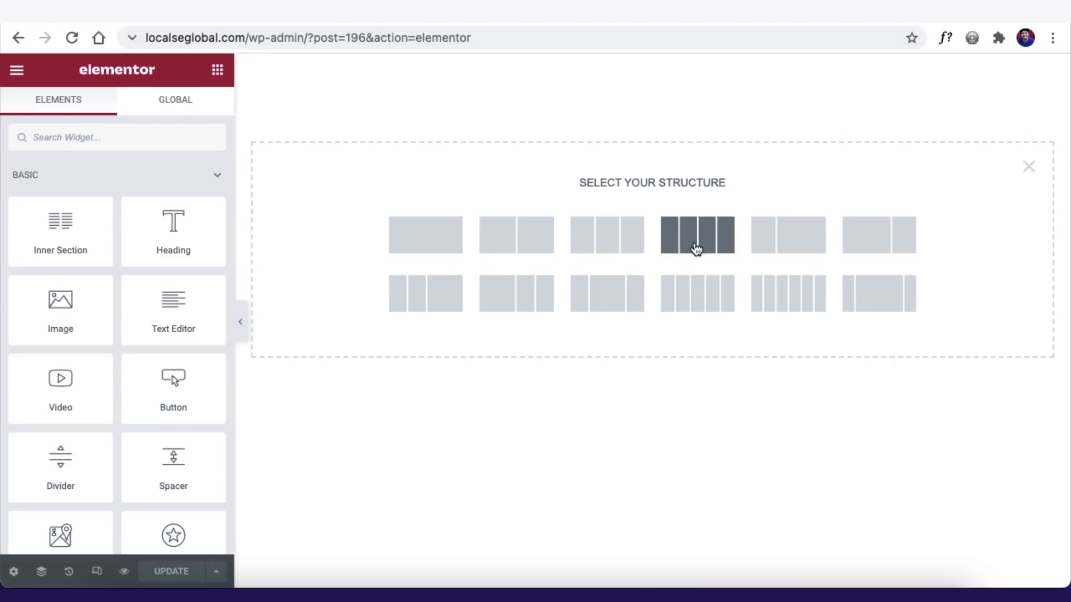
pyautogui.click(696, 249)
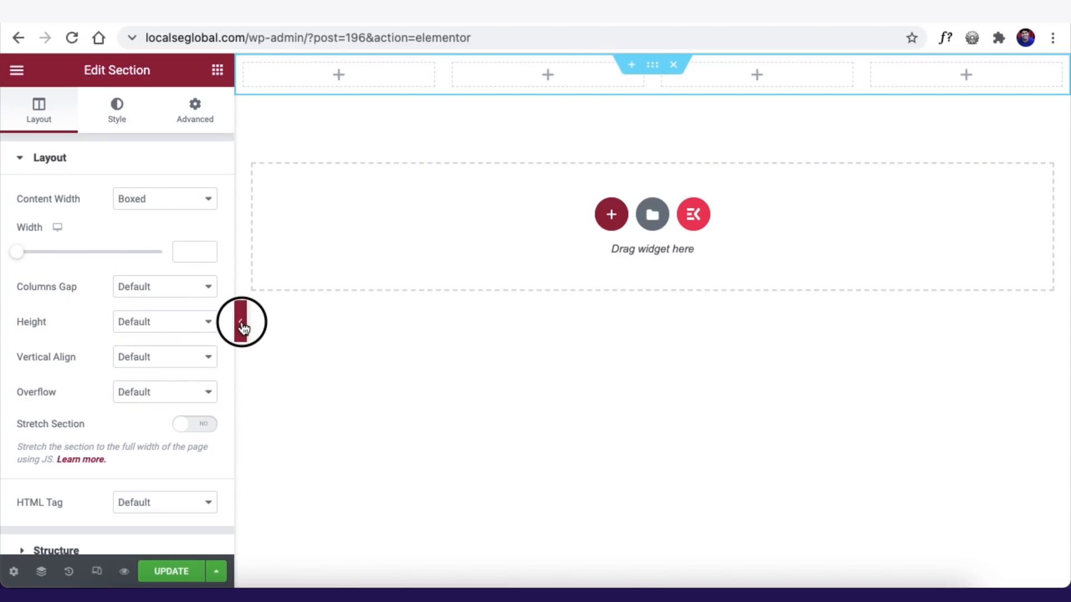
pyautogui.click(116, 110)
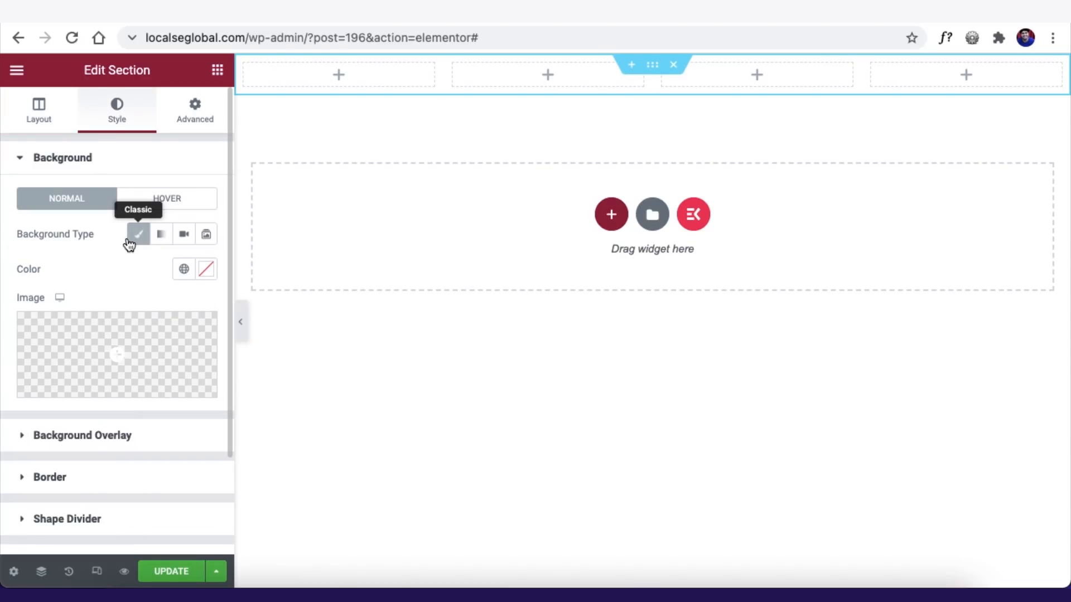
pyautogui.click(182, 269)
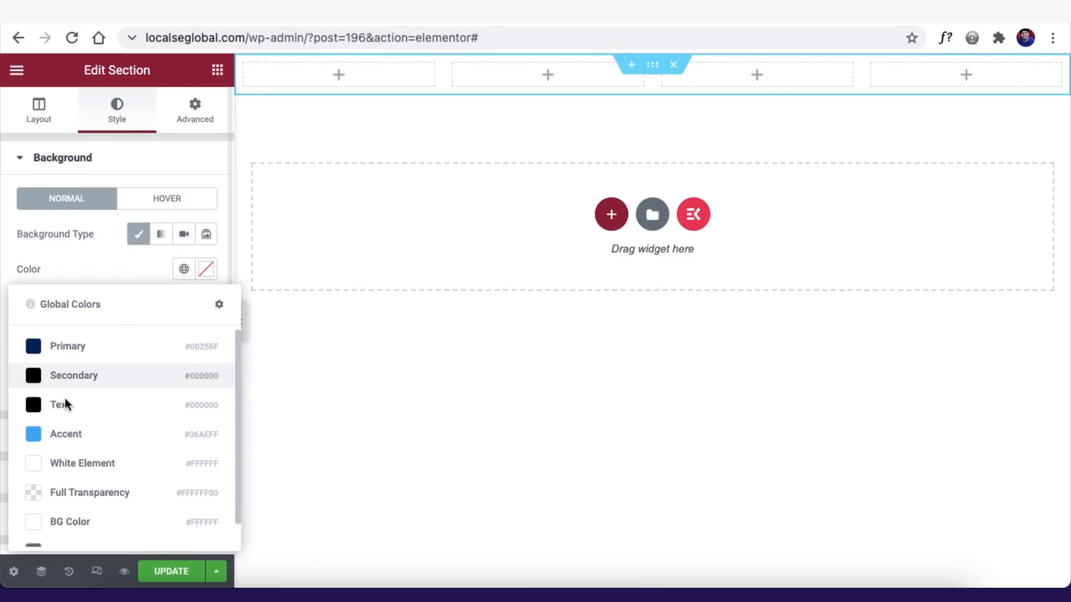
pyautogui.click(69, 433)
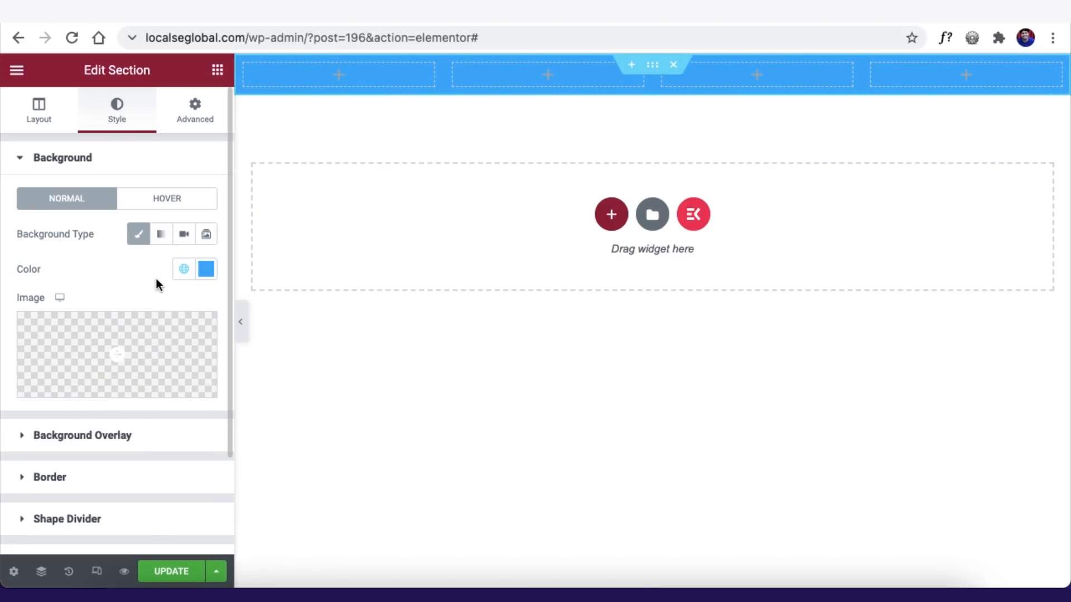
pyautogui.click(205, 279)
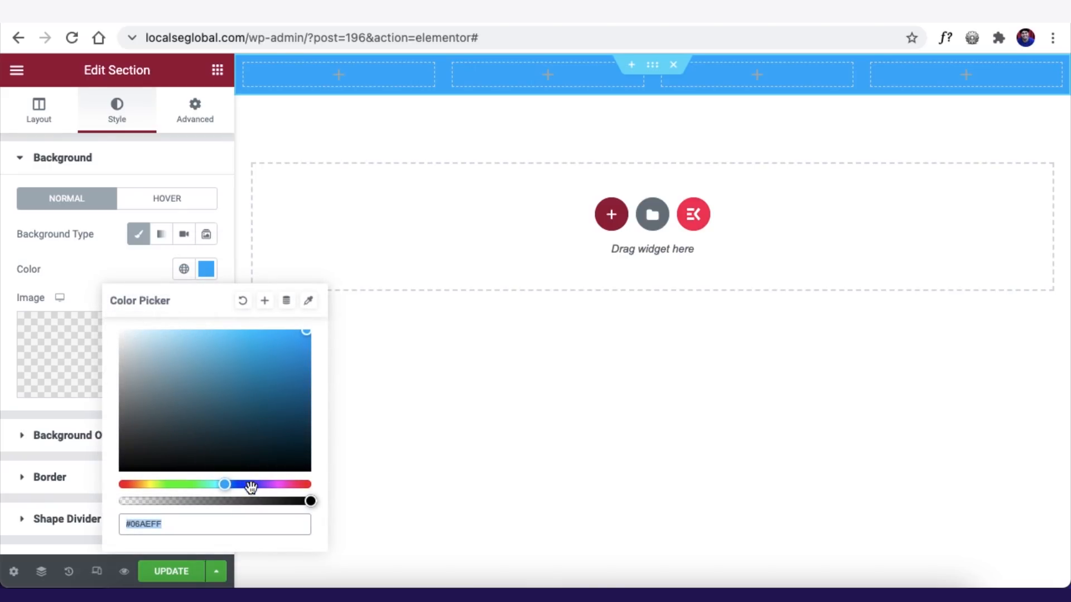
pyautogui.moveTo(312, 503); pyautogui.dragTo(191, 501)
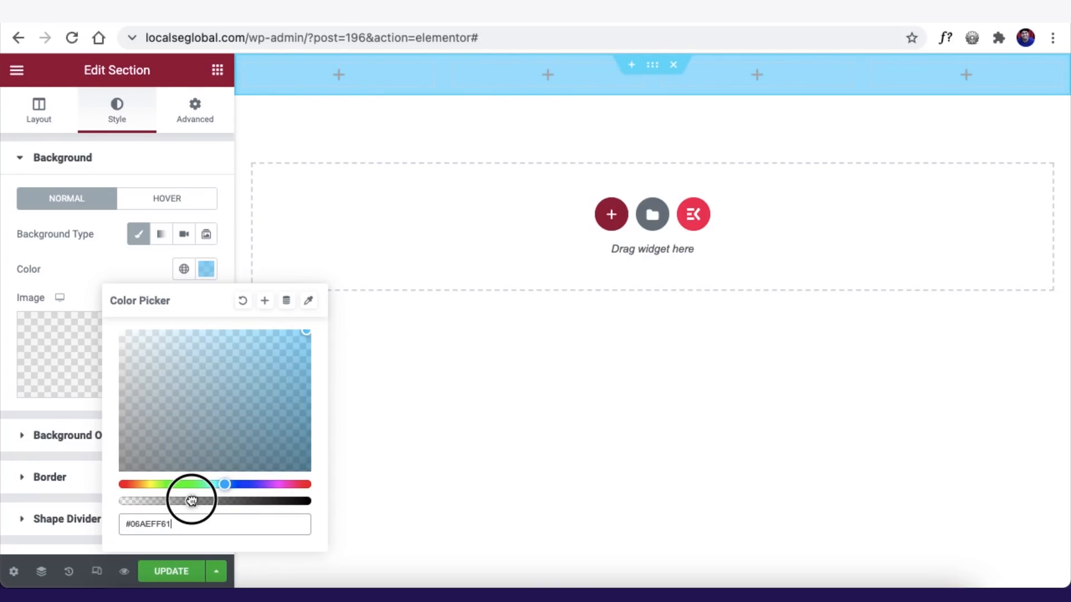
pyautogui.moveTo(191, 500); pyautogui.dragTo(321, 497)
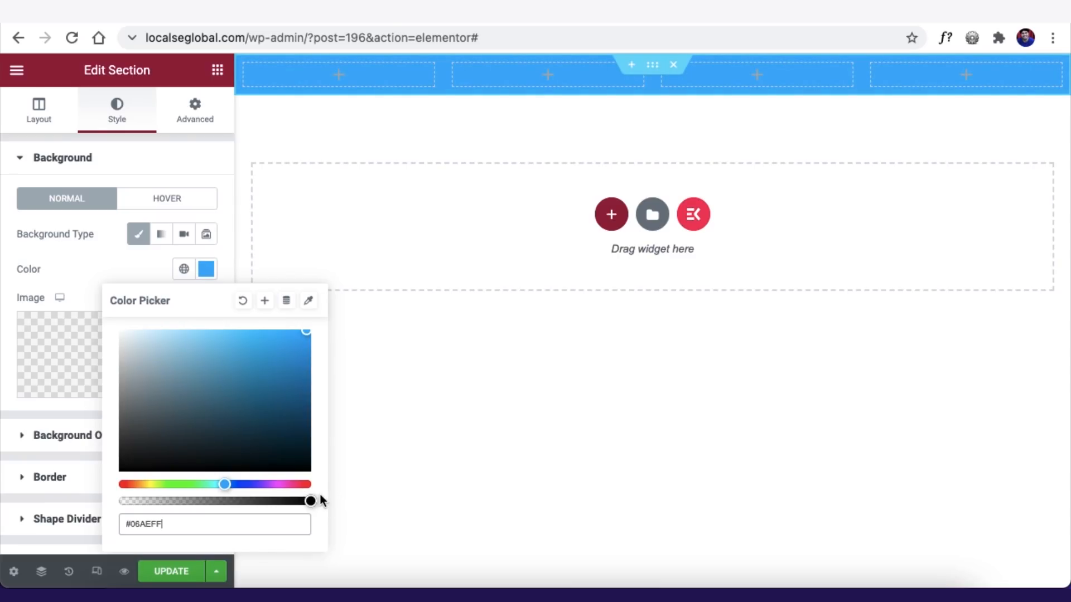
pyautogui.click(86, 259)
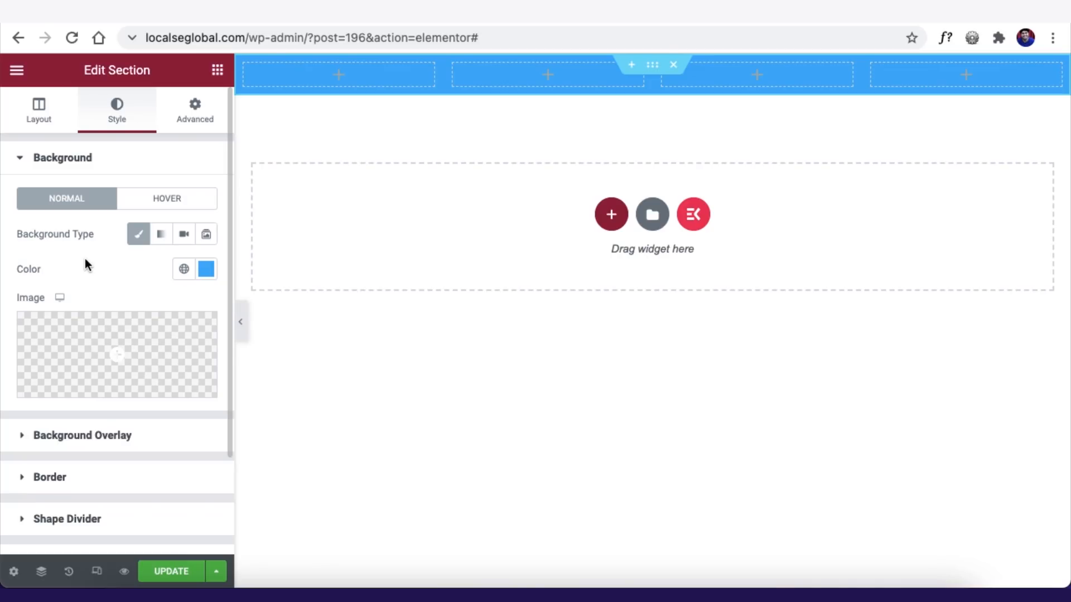
pyautogui.click(49, 163)
# - Give the section a solid blue top-only border of 5px width
pyautogui.click(49, 247)
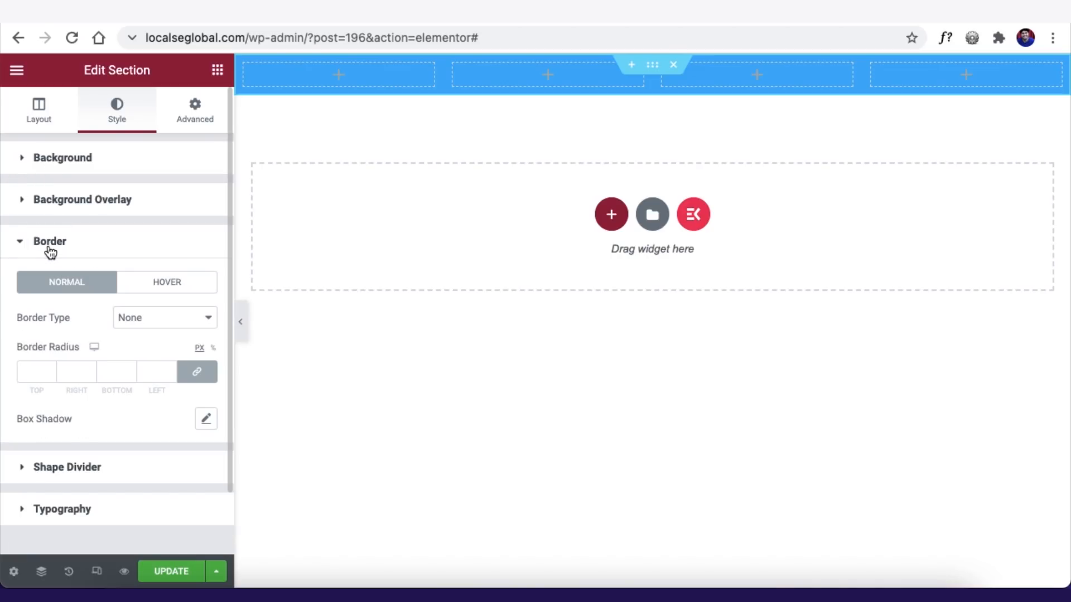
pyautogui.click(144, 316)
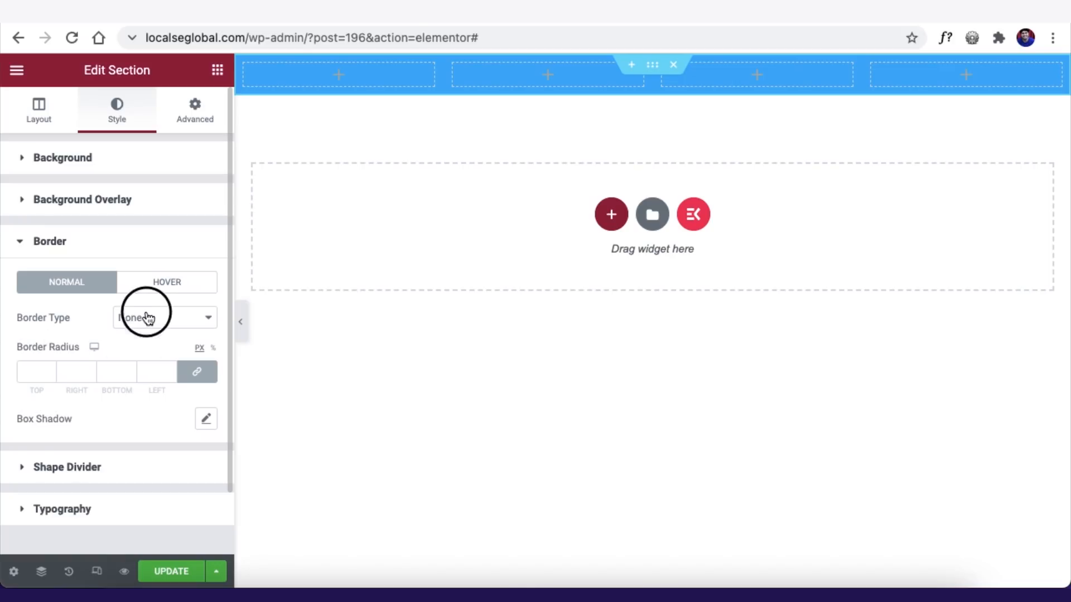
pyautogui.click(141, 336)
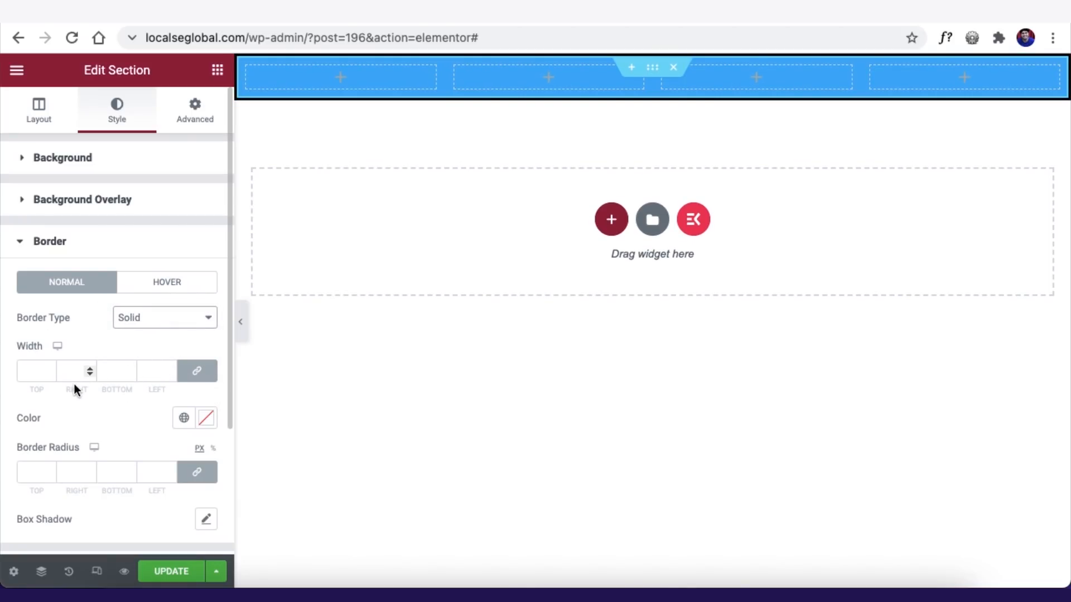
pyautogui.click(201, 373)
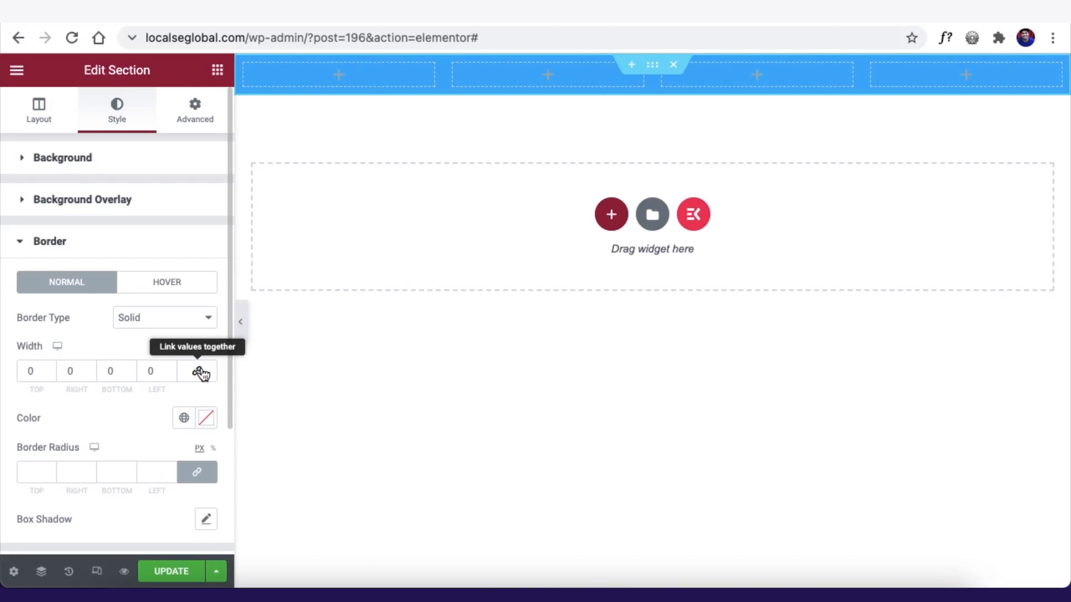
pyautogui.doubleClick(26, 373)
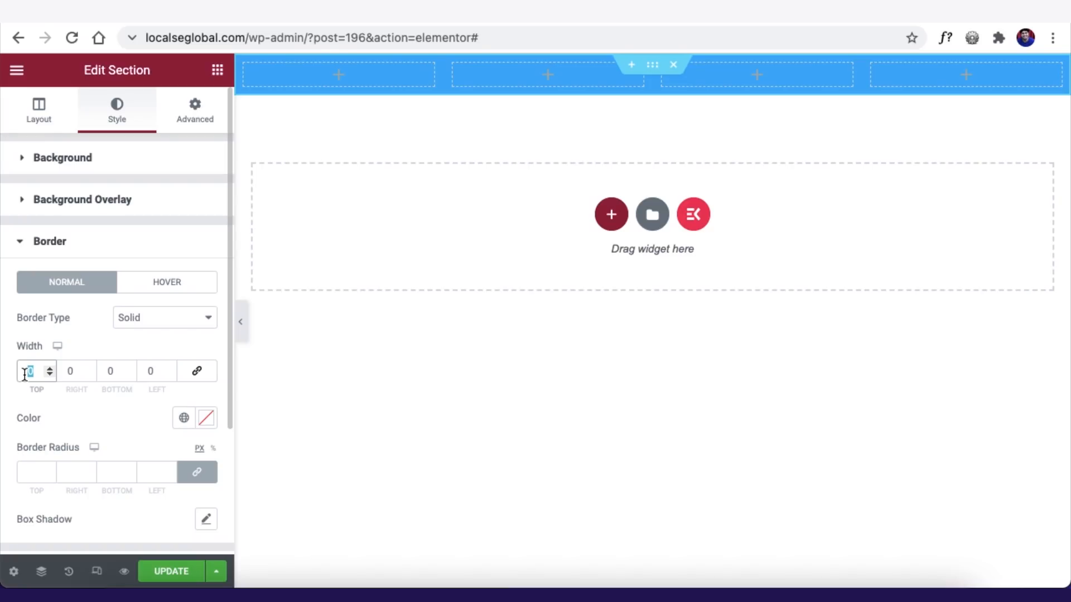
pyautogui.write('5')
pyautogui.click(207, 418)
pyautogui.click(306, 238)
pyautogui.click(50, 374)
pyautogui.click(42, 116)
pyautogui.click(161, 323)
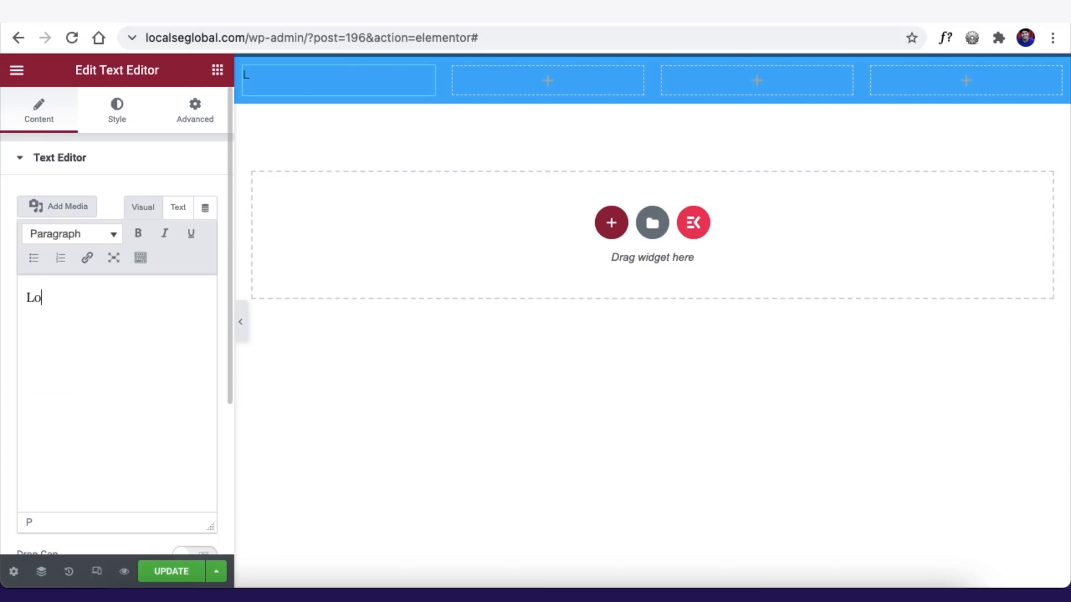
# - Finish the site name text and make it larger, bold 700 and centred
pyautogui.write('cal Se Global')
pyautogui.click(120, 114)
pyautogui.click(206, 270)
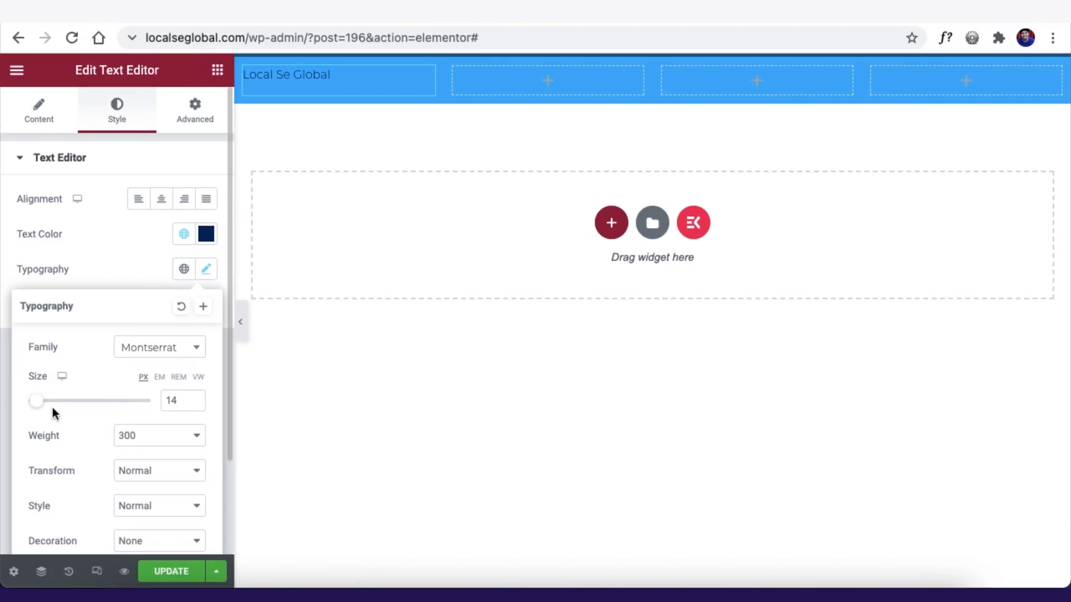
pyautogui.moveTo(38, 401); pyautogui.dragTo(46, 401)
pyautogui.click(140, 436)
pyautogui.click(147, 508)
pyautogui.click(194, 406)
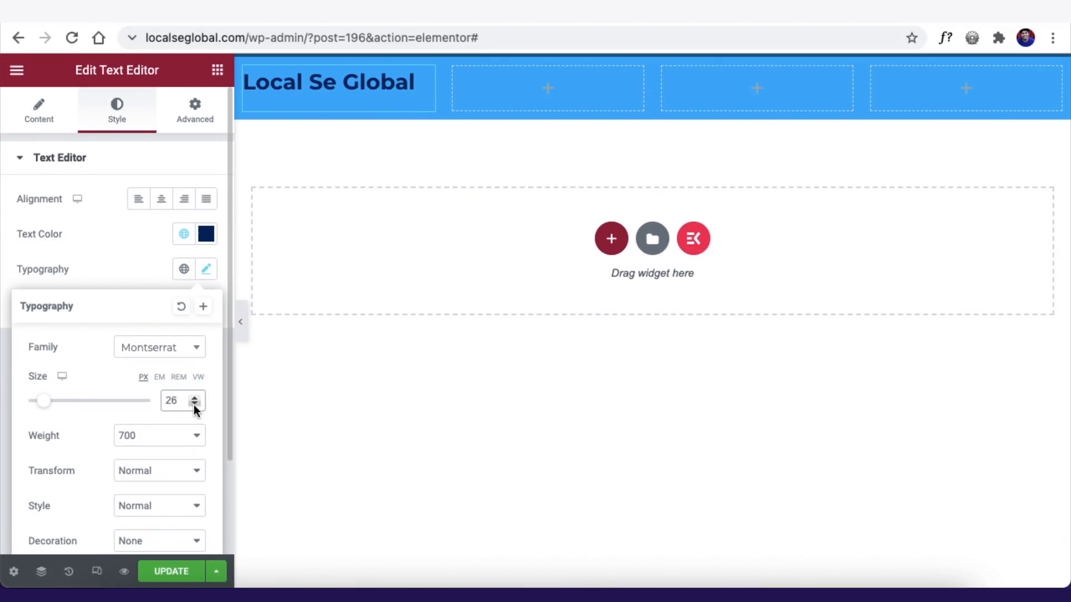
pyautogui.click(161, 198)
# - Add a blurb text block under the site name with white, heavier text
pyautogui.click(217, 69)
pyautogui.moveTo(173, 307); pyautogui.dragTo(311, 93)
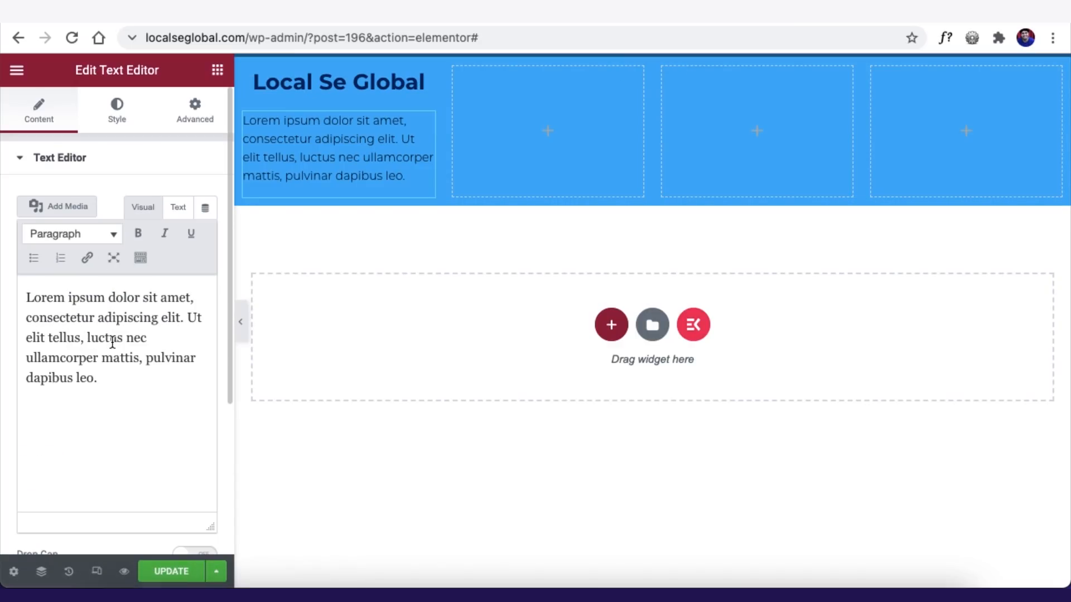
pyautogui.click(117, 110)
pyautogui.click(206, 234)
pyautogui.click(44, 366)
pyautogui.click(206, 269)
pyautogui.click(162, 437)
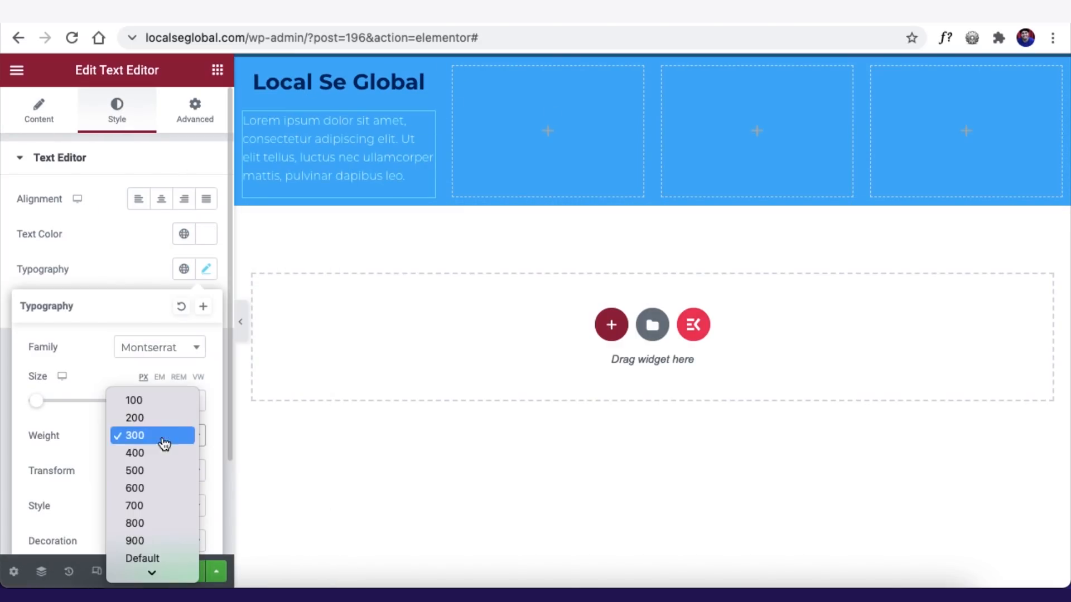
pyautogui.click(139, 470)
pyautogui.click(122, 259)
# - Add a larger, heavier 'Important Links' heading to the second column
pyautogui.click(217, 70)
pyautogui.moveTo(172, 307); pyautogui.dragTo(548, 130)
pyautogui.write('Important Links')
pyautogui.click(117, 111)
pyautogui.click(206, 270)
pyautogui.click(162, 437)
pyautogui.click(139, 471)
pyautogui.click(206, 270)
# - Add an icon list below it, trimmed to one item with a pointing-hand icon
pyautogui.click(217, 70)
pyautogui.write('imenuicon')
pyautogui.moveTo(61, 274); pyautogui.dragTo(535, 100)
pyautogui.click(69, 258)
pyautogui.click(122, 365)
pyautogui.click(625, 132)
pyautogui.write('right')
pyautogui.click(768, 391)
pyautogui.click(893, 569)
# - Create 'About Us' and 'Contact Us' list items, linking to the localseglob site
pyautogui.moveTo(85, 318); pyautogui.dragTo(23, 319)
pyautogui.write('About Us')
pyautogui.click(165, 259)
pyautogui.moveTo(84, 359); pyautogui.dragTo(3, 347)
pyautogui.click(199, 258)
pyautogui.click(84, 473)
pyautogui.write('https://localseglob')
pyautogui.click(200, 259)
pyautogui.moveTo(83, 360); pyautogui.dragTo(8, 349)
pyautogui.write('Contact Us')
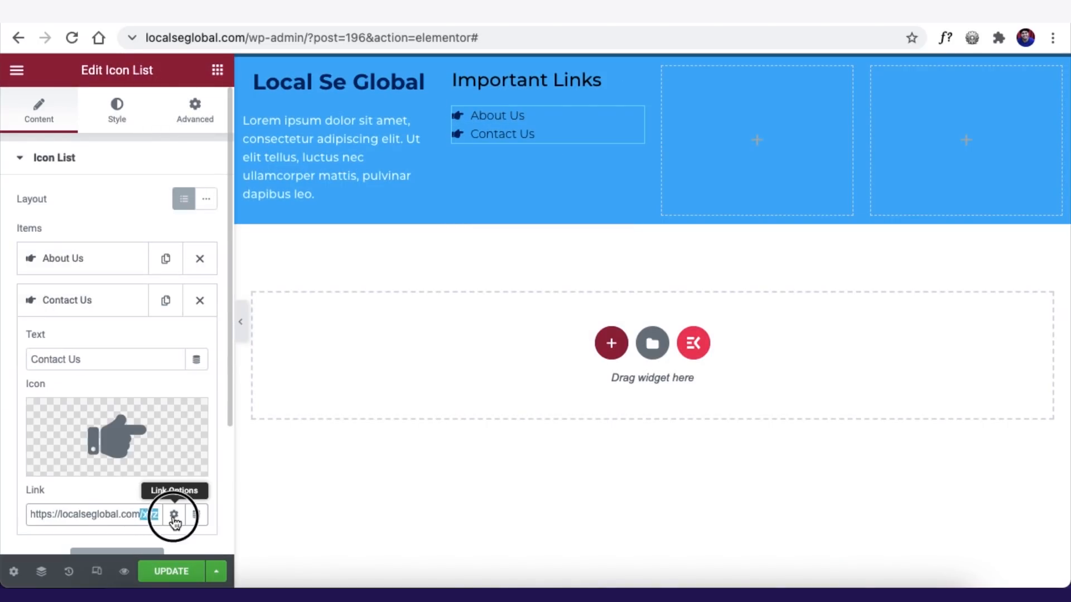
# - Add 'Book Appointment' and 'Locate Us' items linking to book-appointment and locate-us
pyautogui.click(165, 300)
pyautogui.moveTo(83, 402); pyautogui.dragTo(5, 399)
pyautogui.write('Book Appointment')
pyautogui.moveTo(139, 523); pyautogui.dragTo(200, 527)
pyautogui.write('book-appointment')
pyautogui.click(166, 313)
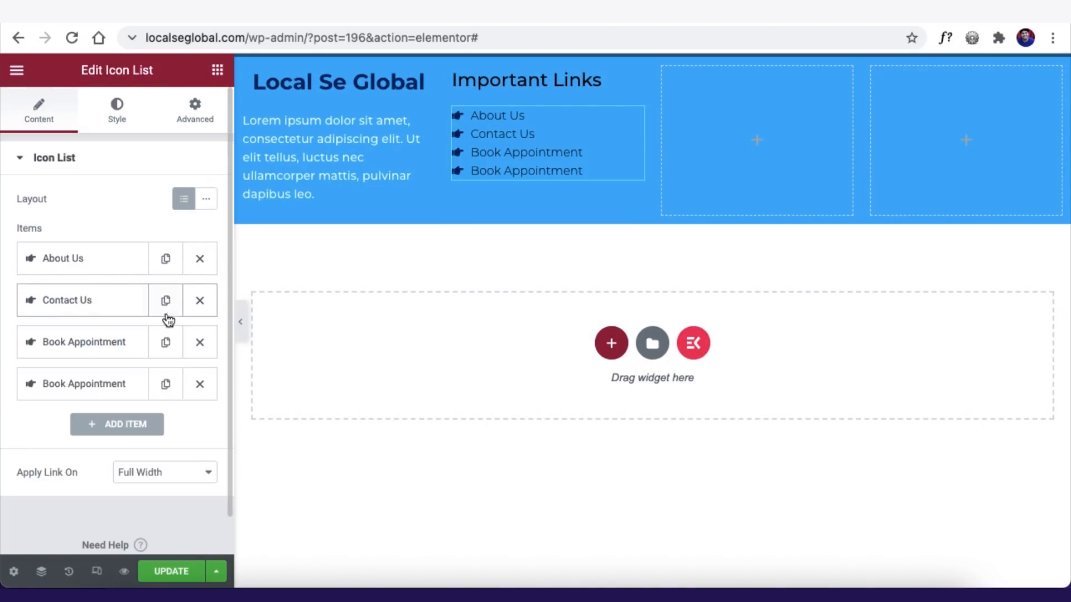
pyautogui.moveTo(29, 296); pyautogui.dragTo(197, 296)
pyautogui.write('Locate Us')
pyautogui.moveTo(140, 451); pyautogui.dragTo(197, 451)
pyautogui.write('locate-us')
# - Set navy hover colours for the list text and icons, and adjust list typography
pyautogui.click(43, 383)
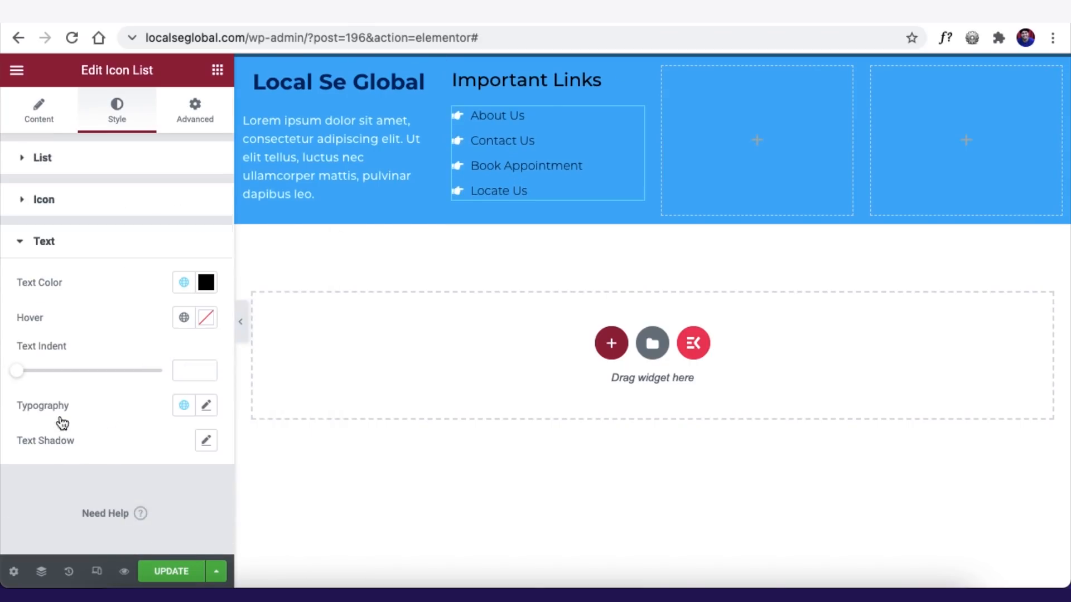
pyautogui.click(183, 319)
pyautogui.click(140, 384)
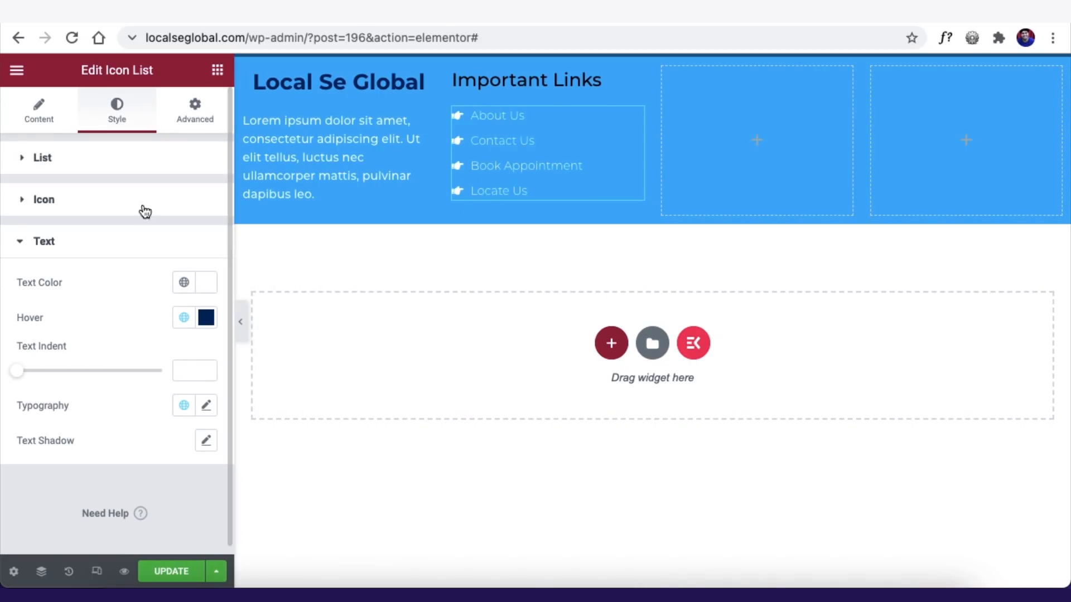
pyautogui.click(157, 201)
pyautogui.click(185, 278)
pyautogui.click(139, 343)
pyautogui.click(44, 412)
pyautogui.click(204, 415)
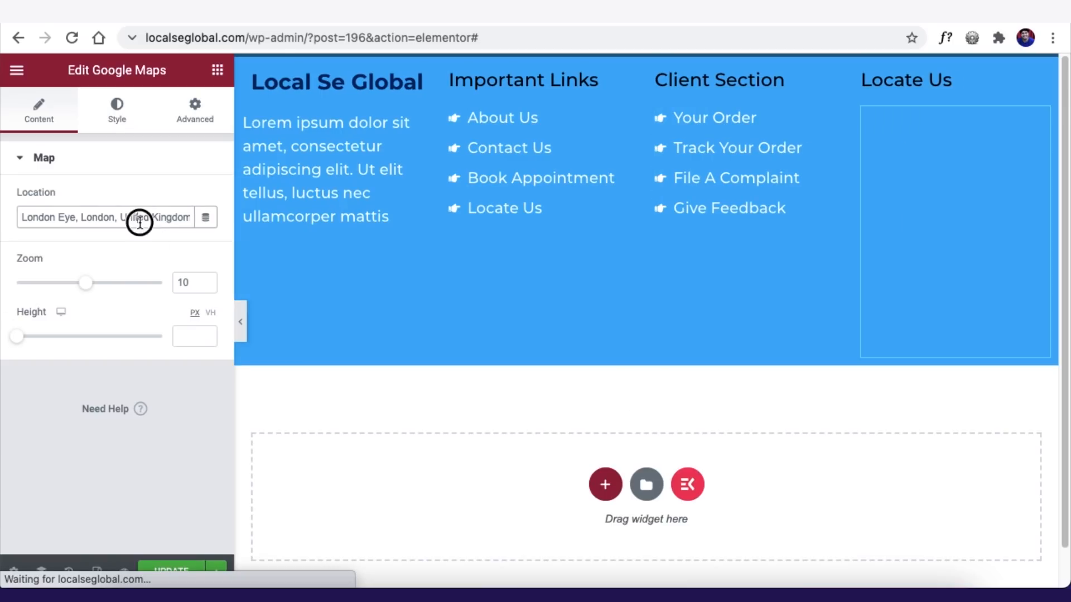
# - Point the Google map to 'India Gate, Mumbai' and adjust its zoom and height
pyautogui.write('A')
pyautogui.press('BackSpace')
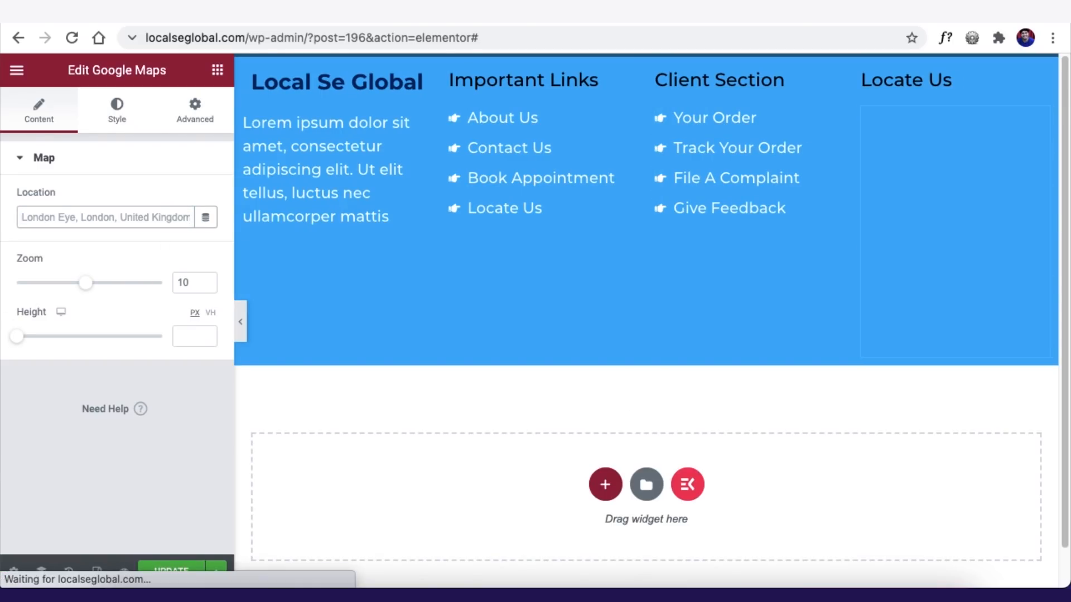
pyautogui.write('India Gate, Mumbai')
pyautogui.moveTo(111, 283); pyautogui.dragTo(139, 287)
pyautogui.moveTo(18, 336); pyautogui.dragTo(29, 340)
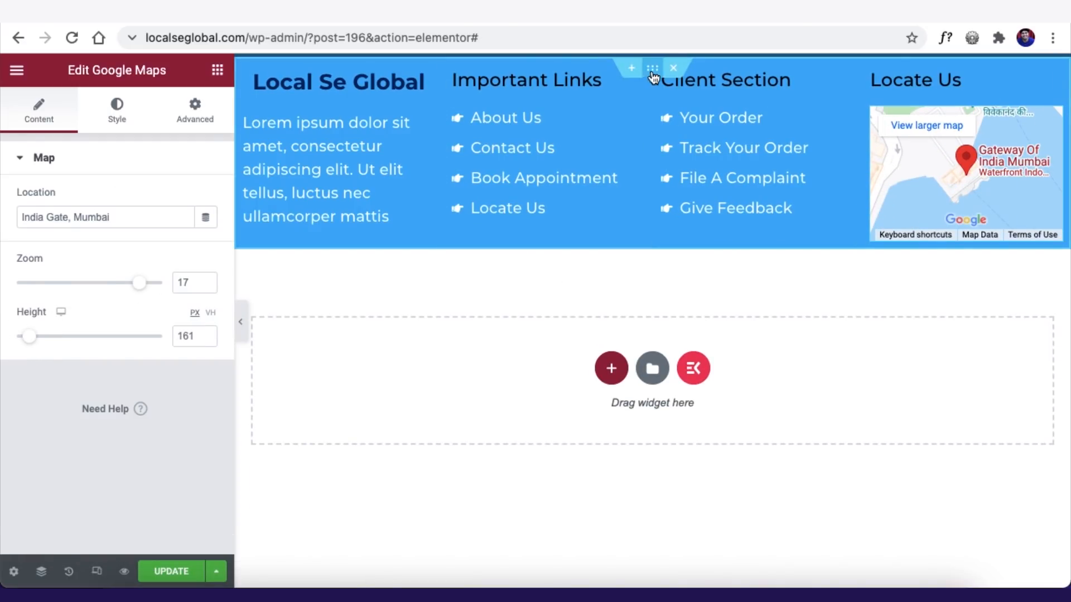
# - Give the footer section top and bottom padding of 5
pyautogui.click(652, 69)
pyautogui.click(200, 122)
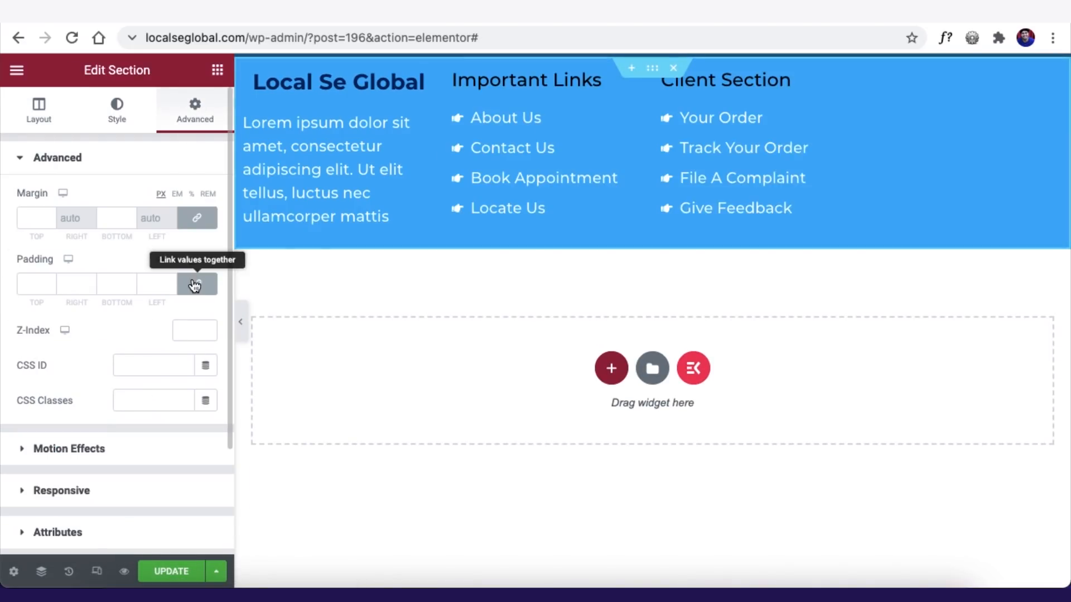
pyautogui.click(195, 282)
pyautogui.click(22, 284)
pyautogui.write('5')
pyautogui.click(104, 284)
pyautogui.write('5')
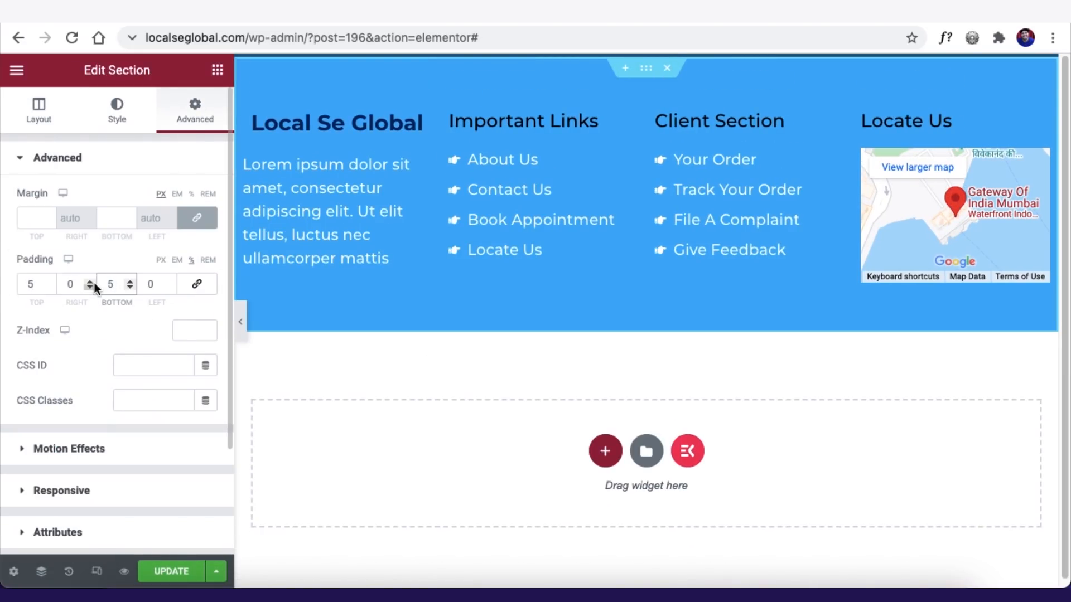
# - Give the empty section below the footer a blue background
pyautogui.click(590, 329)
pyautogui.click(117, 110)
pyautogui.click(139, 234)
pyautogui.click(184, 270)
pyautogui.click(126, 312)
# - Add a centred, white, heavier 'Copyright' text block in that section
pyautogui.click(217, 70)
pyautogui.moveTo(172, 306); pyautogui.dragTo(571, 330)
pyautogui.write('Copyright @Local Se Global Demo Site 2021')
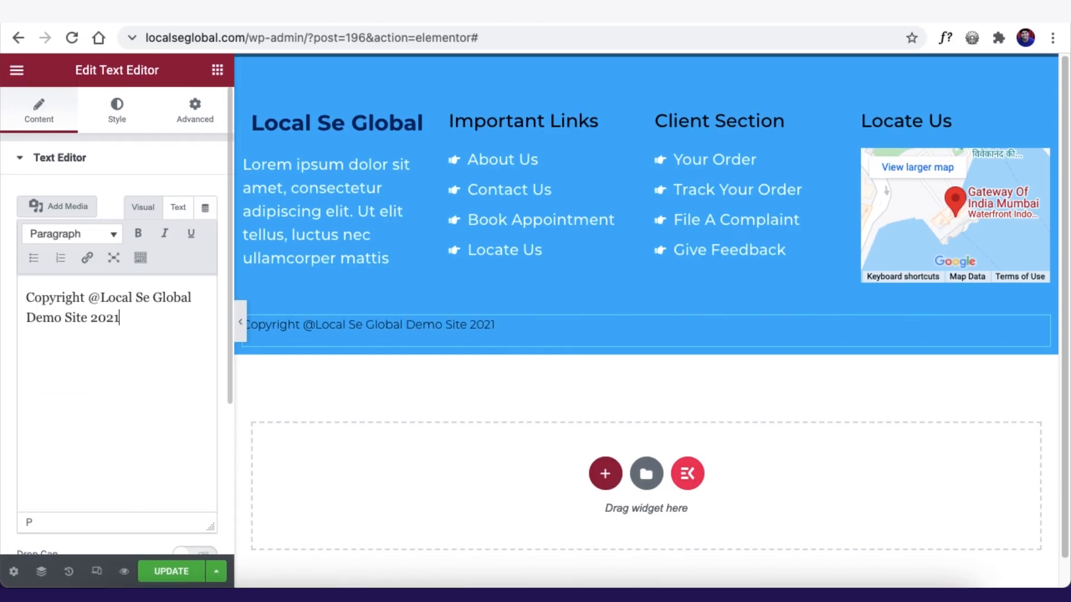
pyautogui.click(117, 110)
pyautogui.click(161, 199)
pyautogui.click(206, 234)
pyautogui.click(20, 286)
pyautogui.click(206, 269)
pyautogui.click(159, 437)
pyautogui.click(134, 459)
pyautogui.click(128, 261)
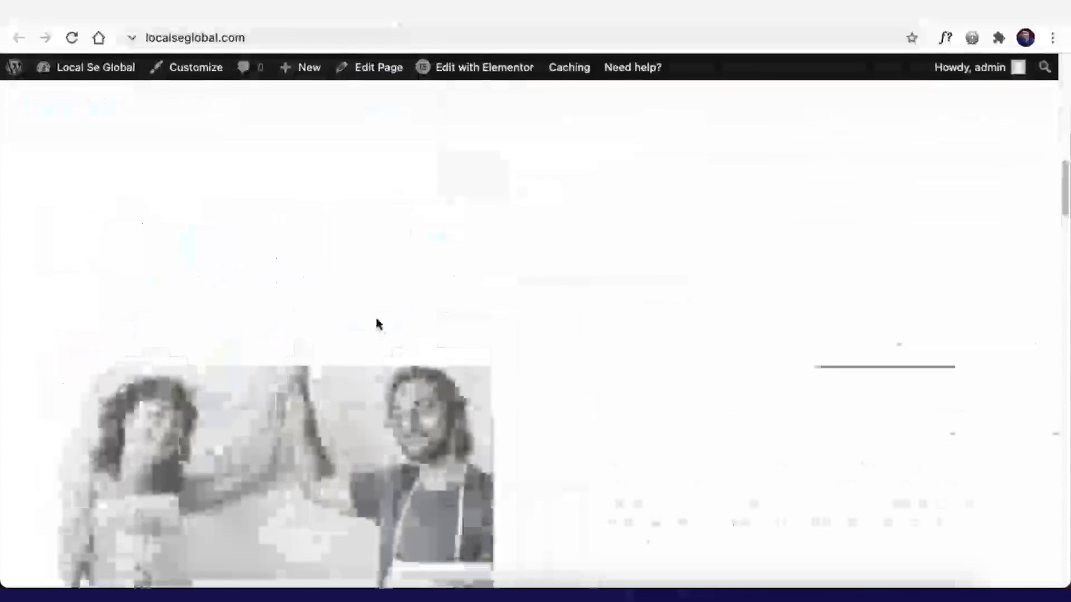
# - Scroll the live home page to review the footer's links, Mumbai map and copyright
pyautogui.scroll(-20, 370, 317)
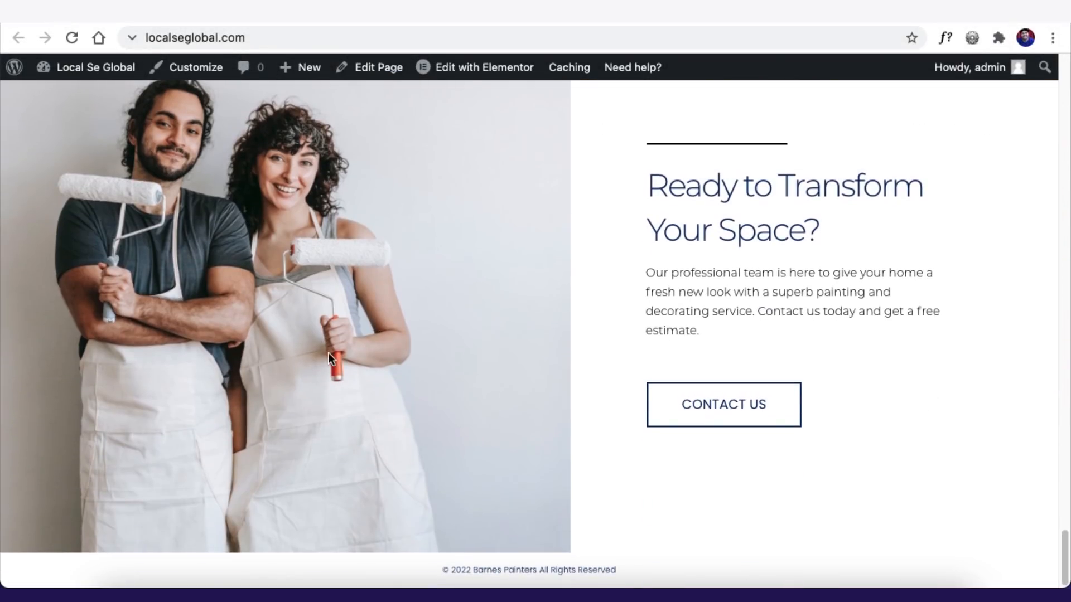
pyautogui.scroll(20, 441, 403)
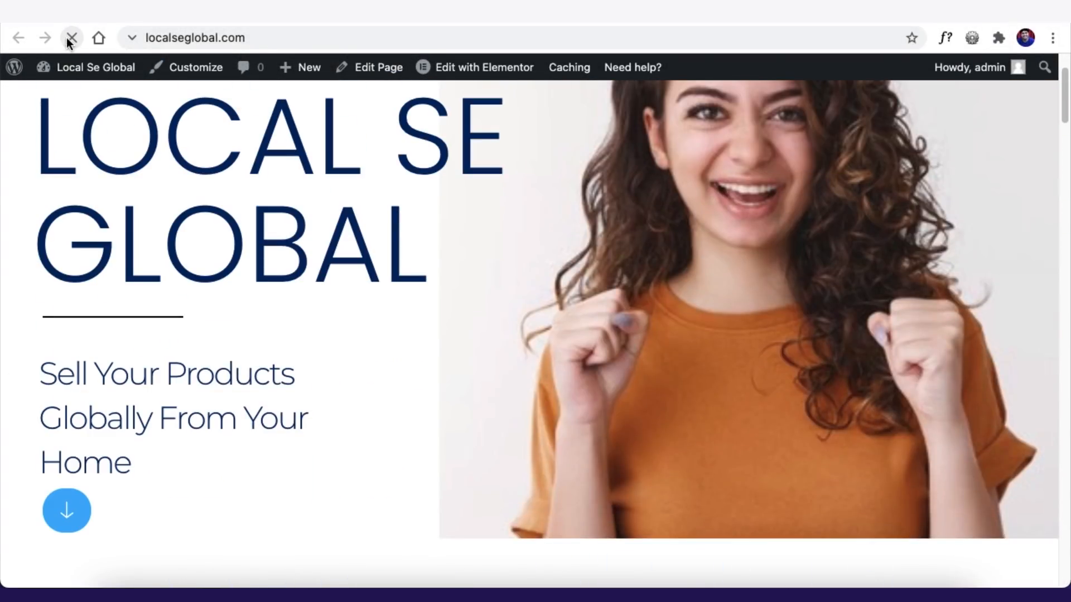
pyautogui.scroll(-6, 355, 301)
pyautogui.scroll(-15, 357, 302)
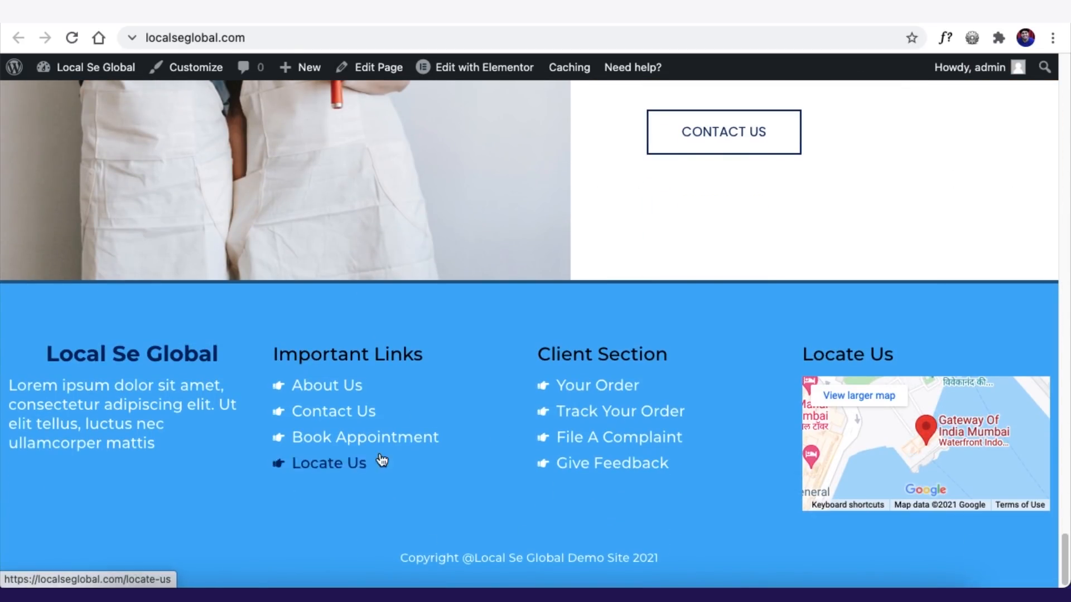
pyautogui.scroll(10, 416, 291)
pyautogui.scroll(-9, 533, 327)
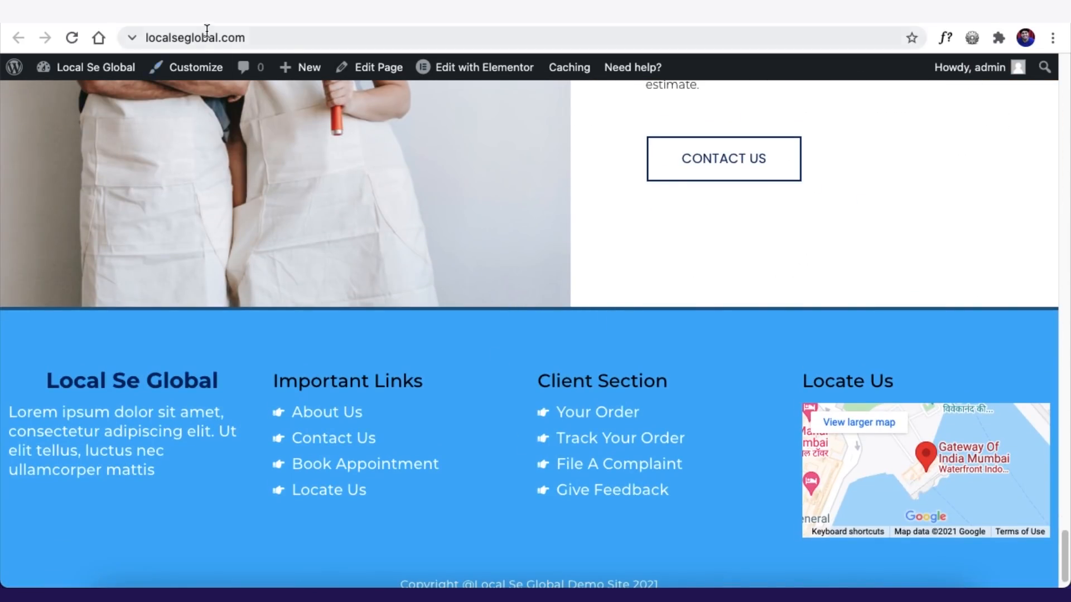